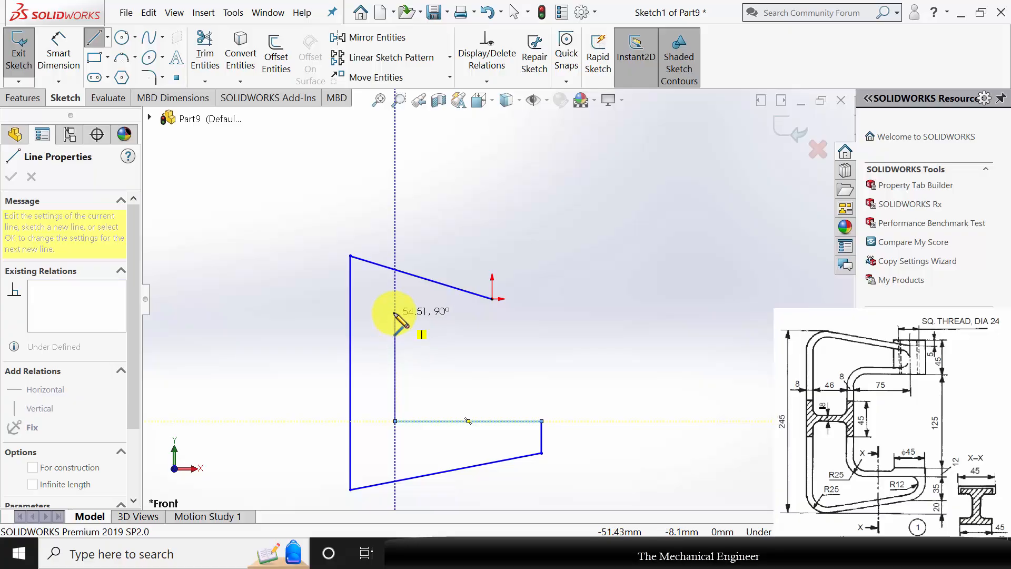
Close the C-shaped profile with an inner vertical line about 55 mm long, a horizontal line about 50 mm long and a short vertical ending at the origin.
click(436, 312)
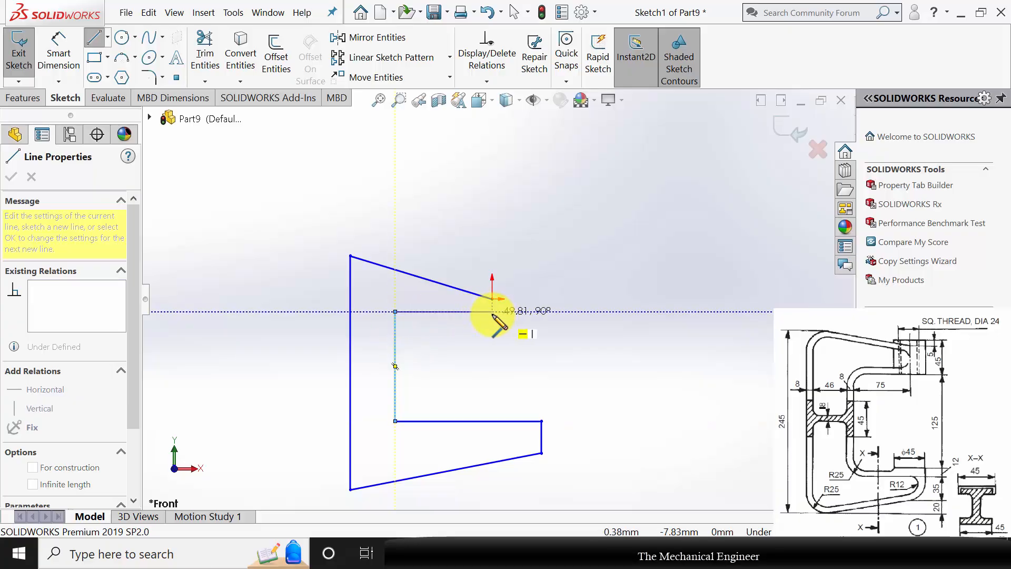
click(493, 312)
click(493, 298)
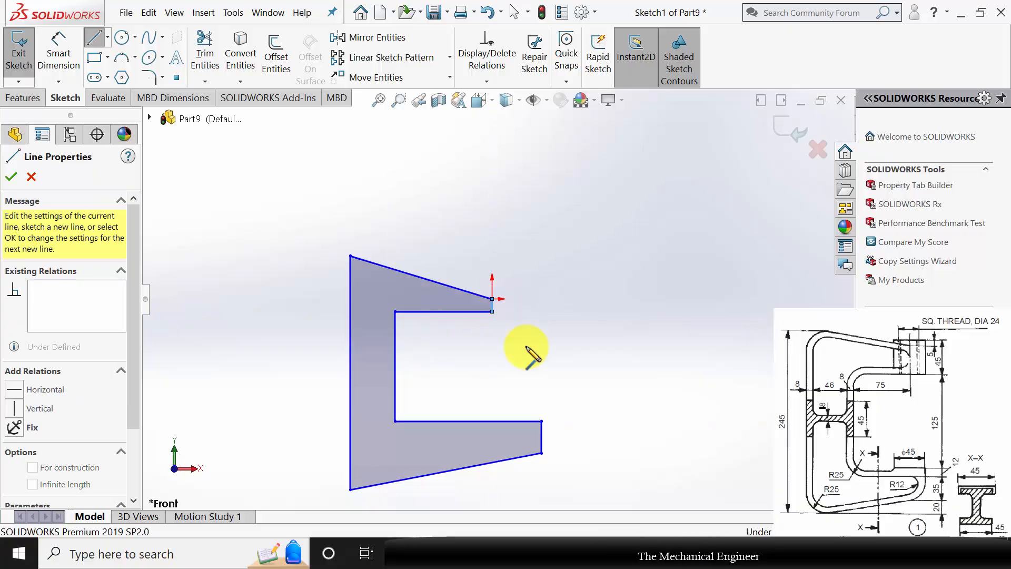
key(Escape)
scroll(521, 335, up, 2)
scroll(490, 316, down, 2)
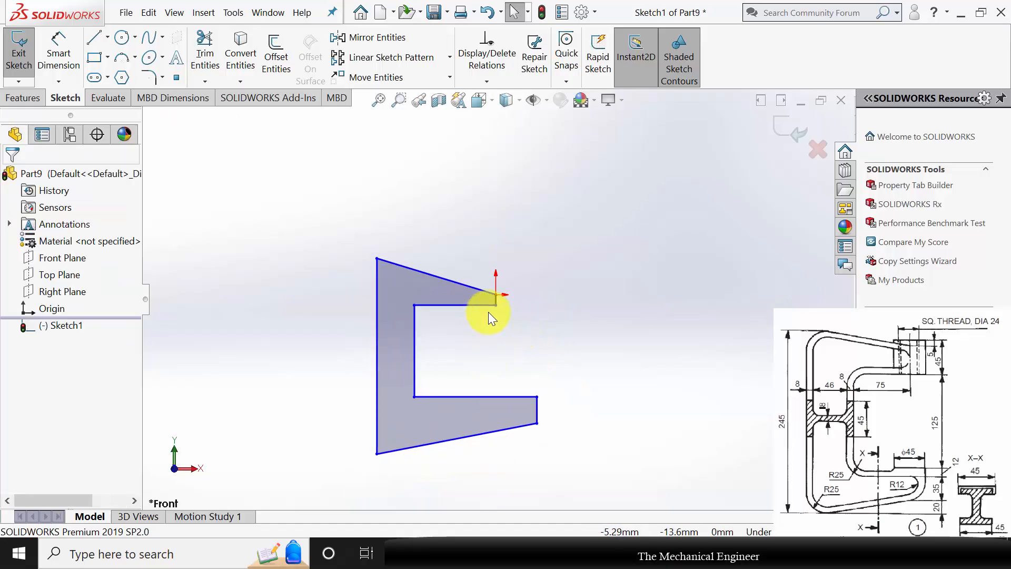
Dimension the long outer vertical edge of the C-shaped profile to 245 mm.
click(62, 56)
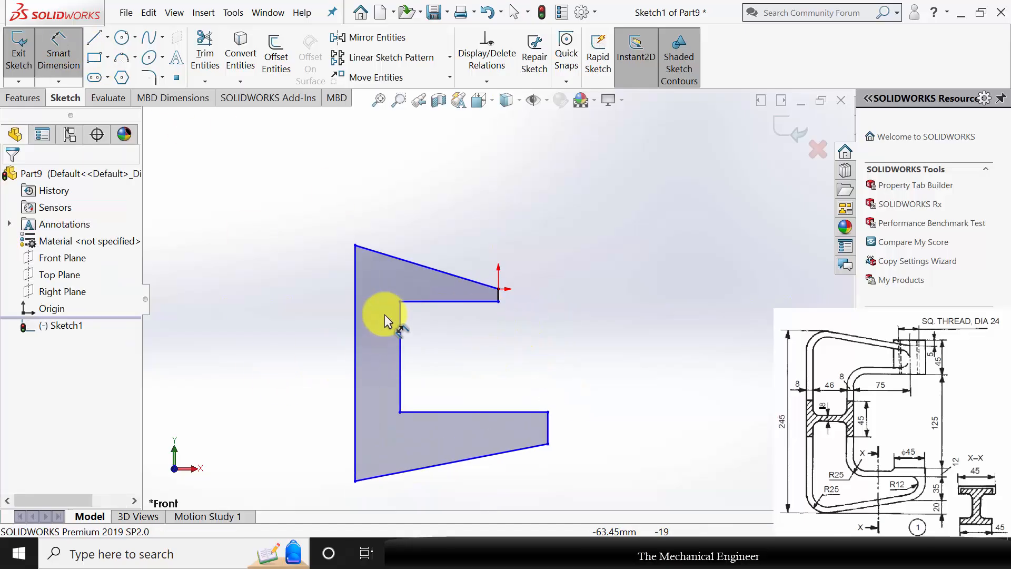
click(357, 322)
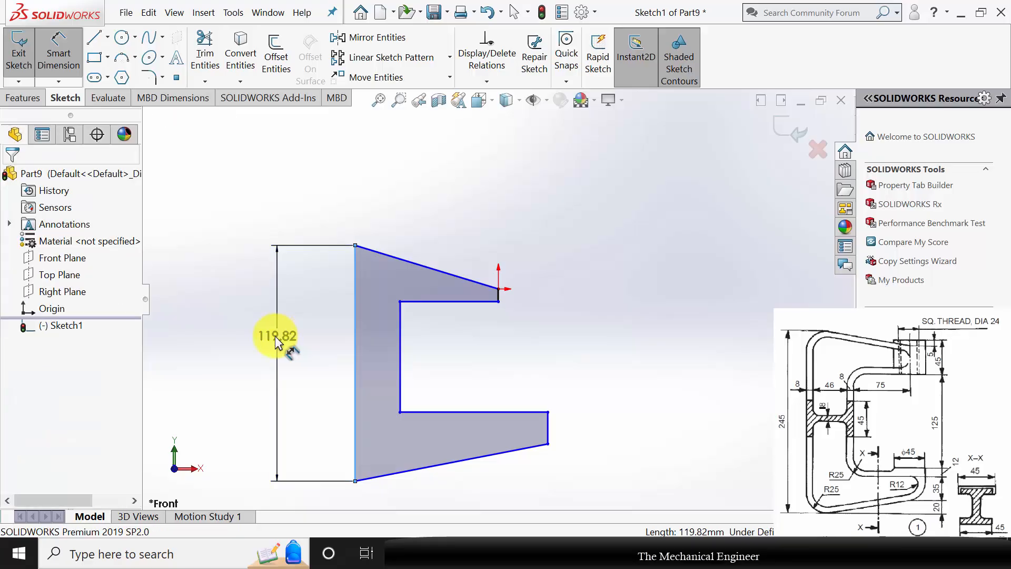
click(275, 336)
text(245)
key(Return)
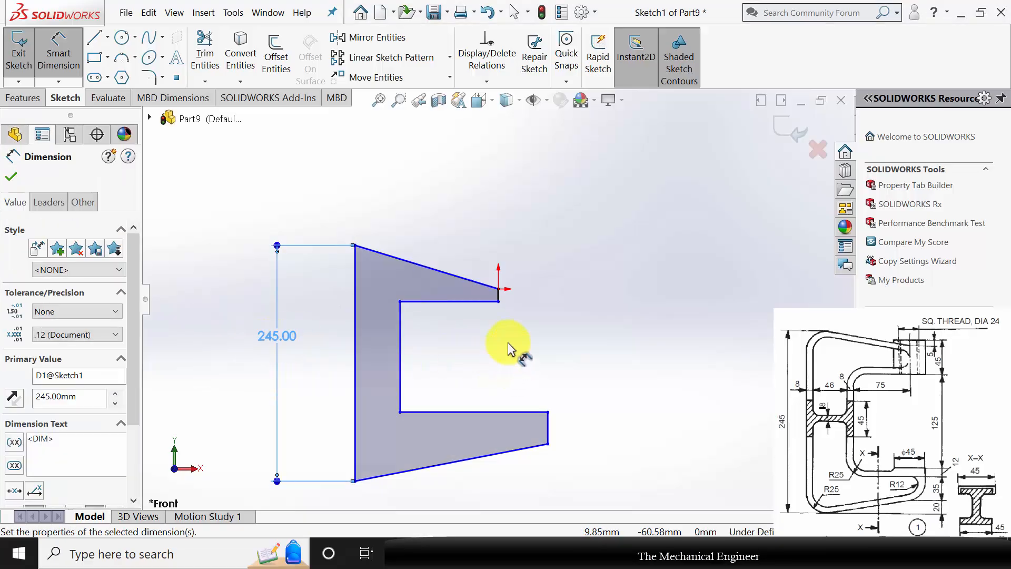
Dimension the short vertical end of the upper arm at the origin as 45-5, giving 40 mm.
scroll(497, 289, down, 5)
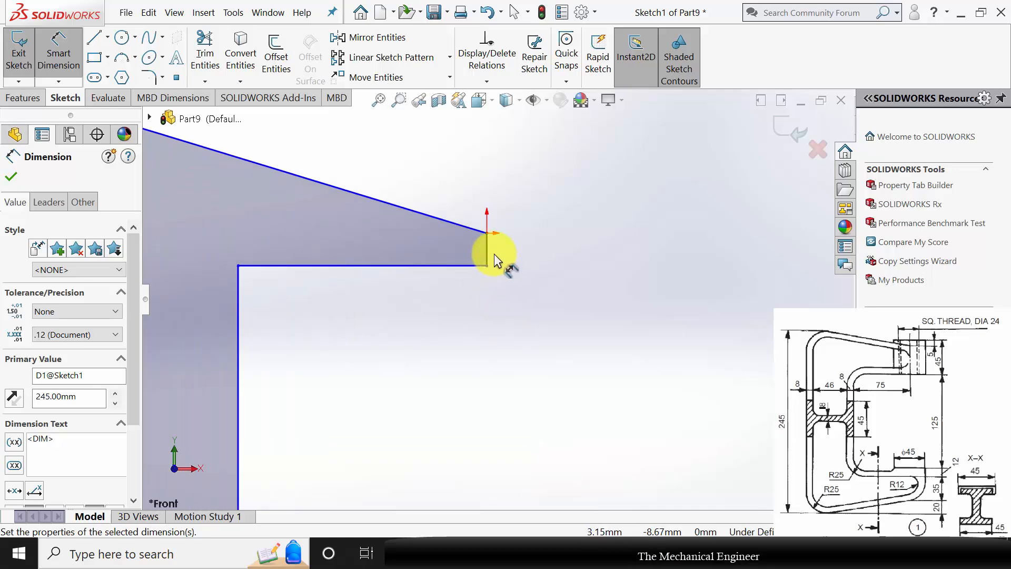
click(490, 250)
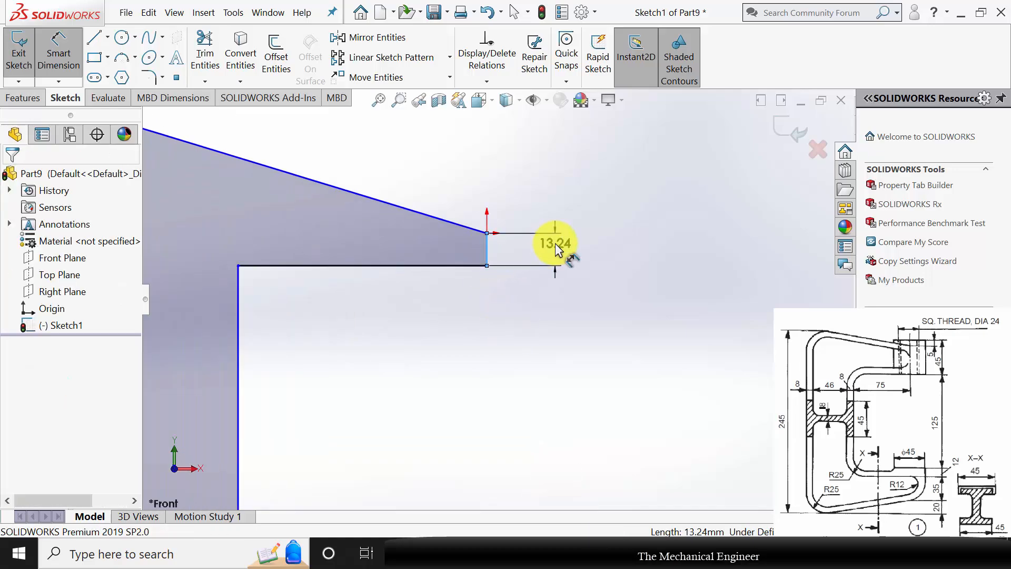
click(555, 243)
text(45-5)
key(Return)
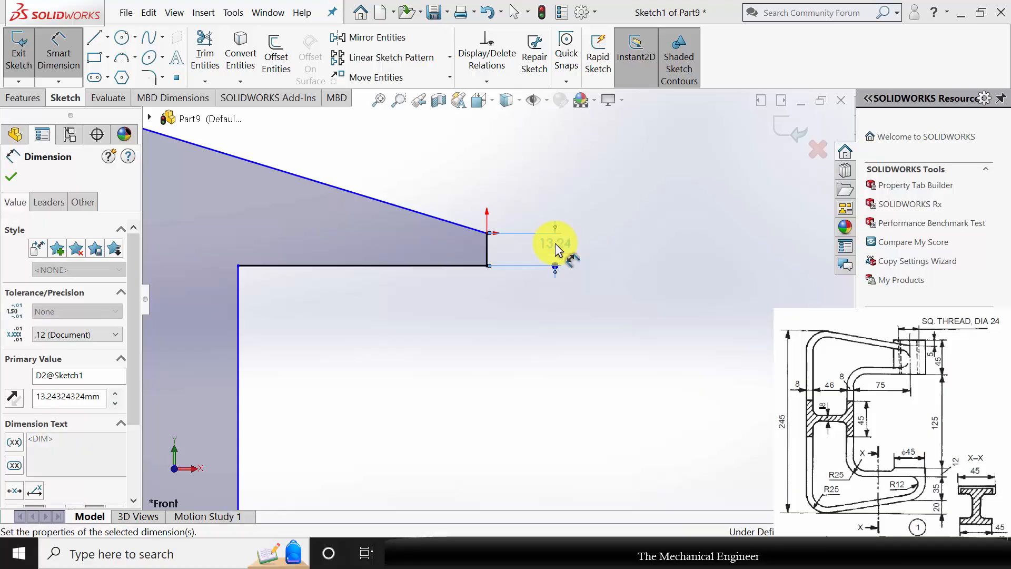
Dimension the upper arm's inner horizontal edge to 75 mm.
scroll(527, 335, up, 4)
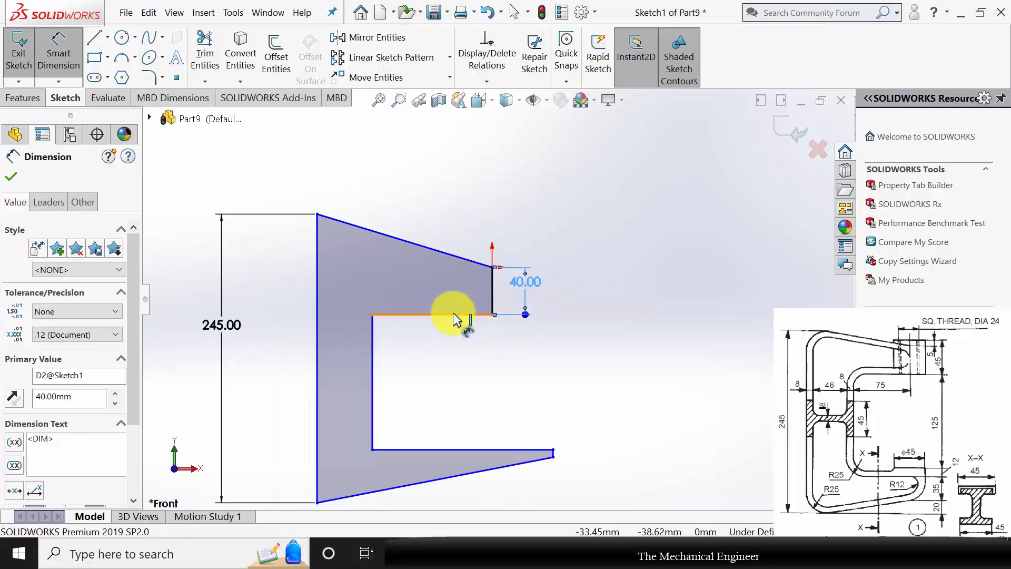
click(454, 315)
click(452, 352)
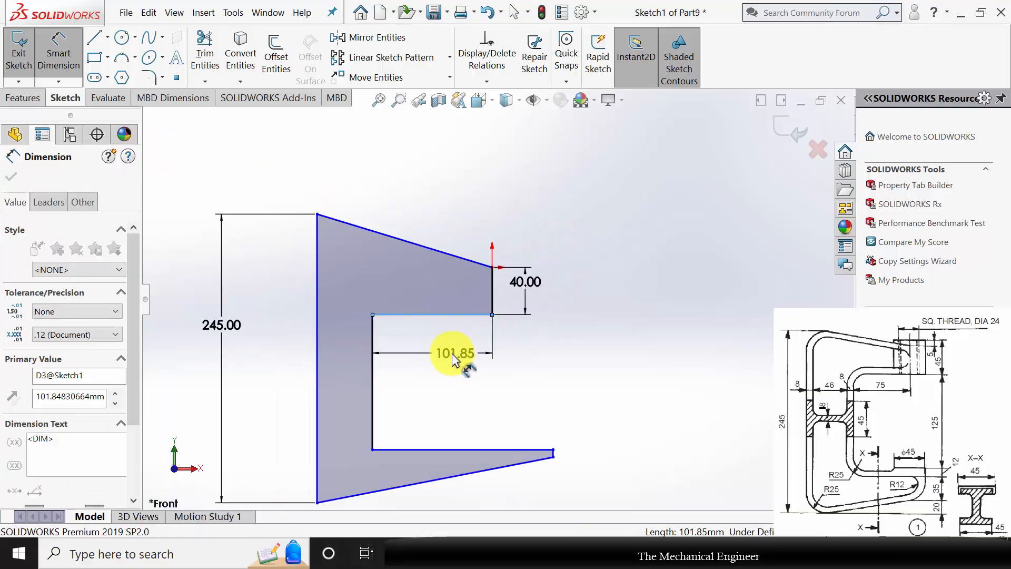
text(75)
key(Return)
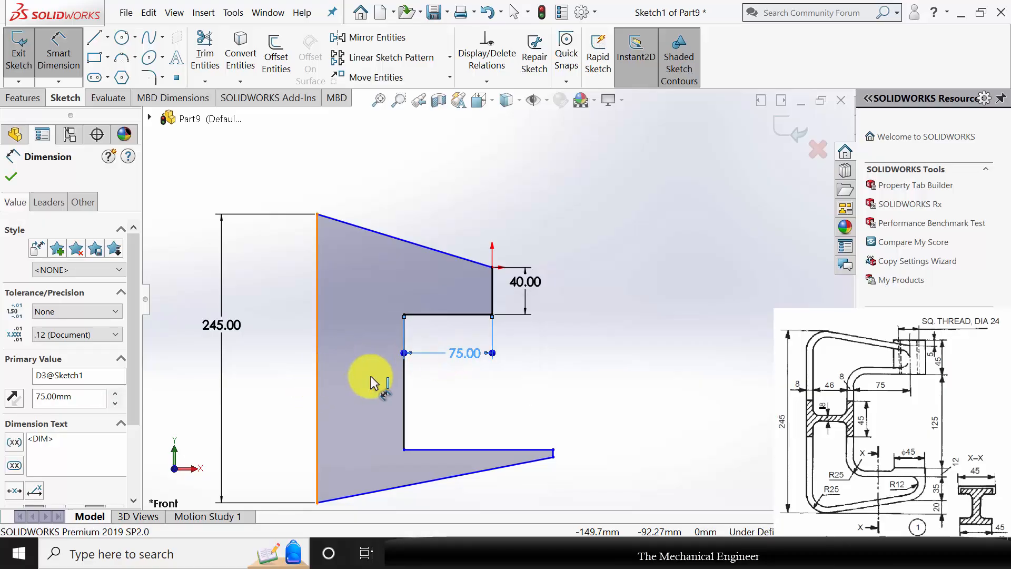
Dimension the width between the outer and inner vertical edges as 8+46+8, giving 62 mm.
click(318, 380)
click(404, 378)
click(368, 356)
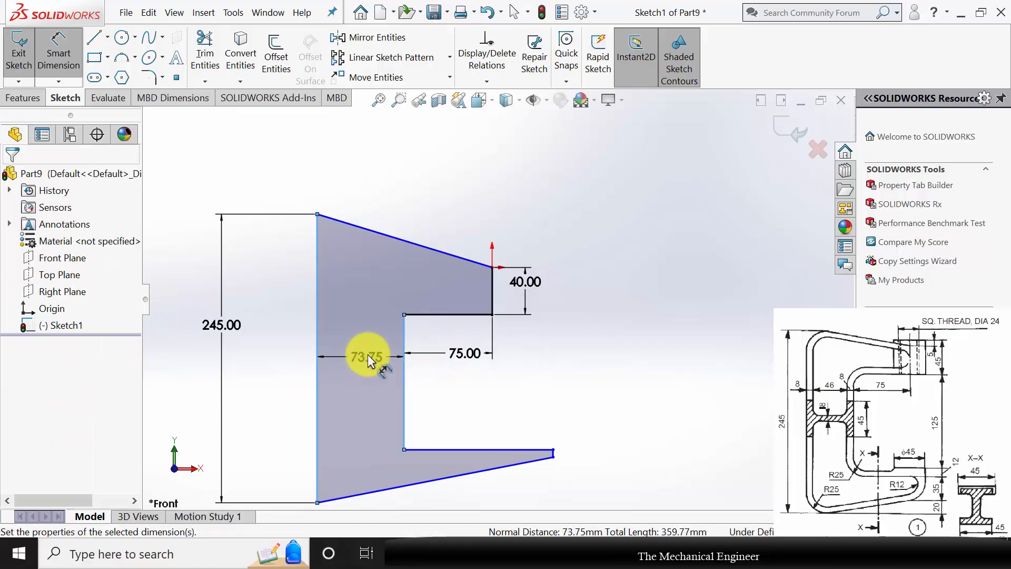
text(8+46+8)
key(Return)
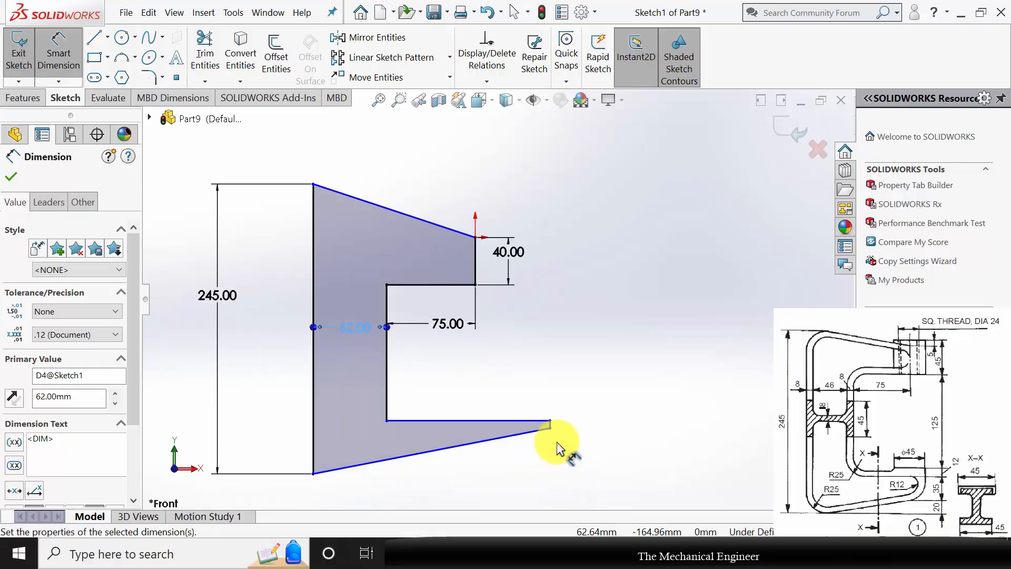
Dimension the vertical distance from the lower arm's upper end corner to the outer bottom corner as 20+35+8, giving 63 mm.
click(551, 422)
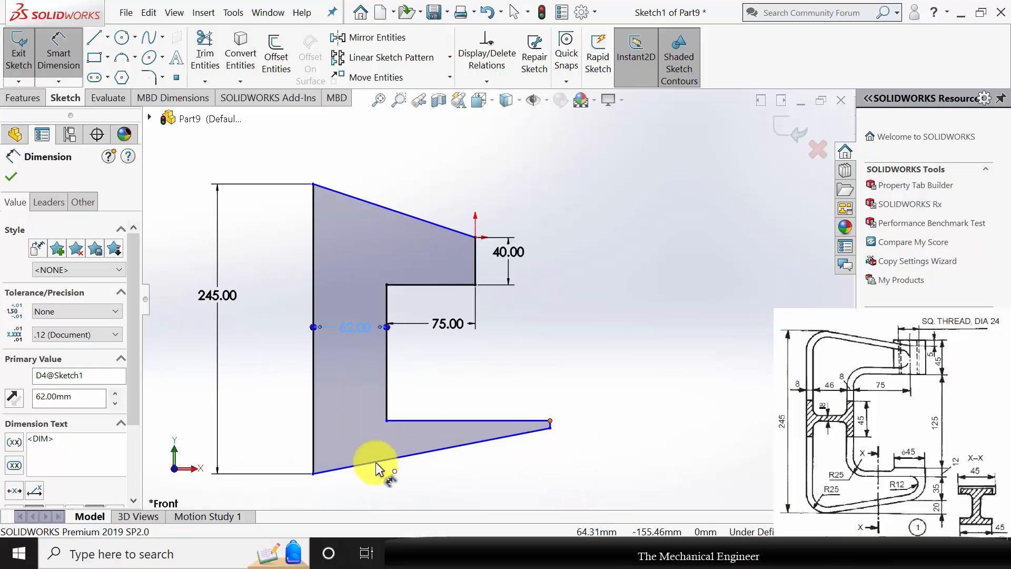
click(330, 474)
click(591, 456)
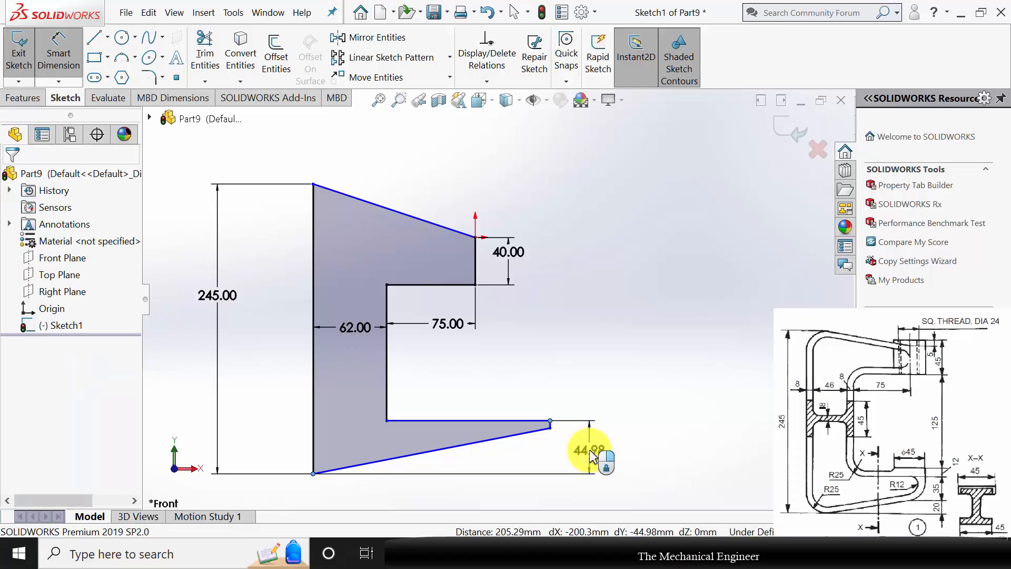
text(20+35)
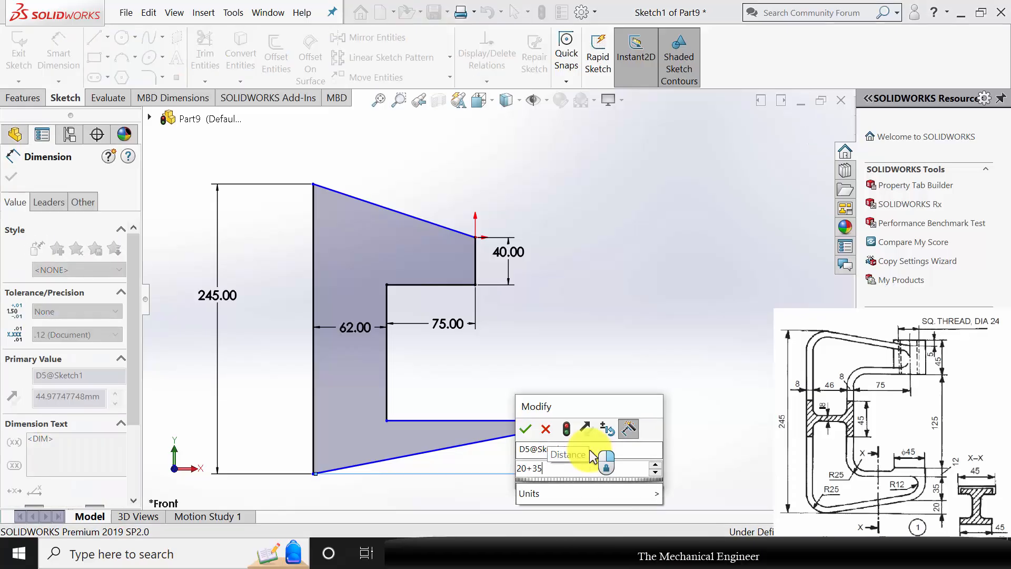
text(+8)
key(Return)
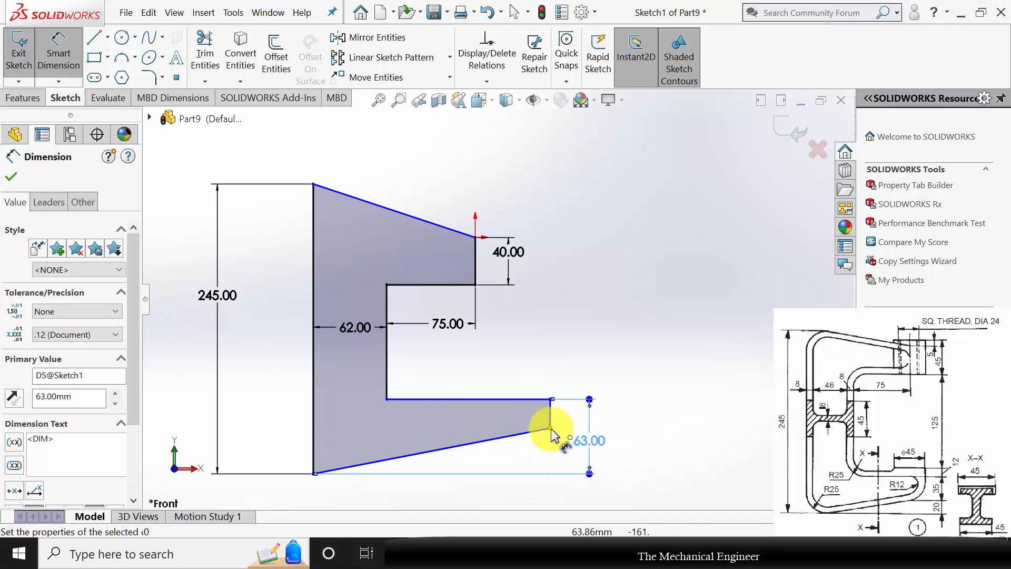
Set the vertical distance between the outer bottom corner and the lower arm's lower end corner to 20 mm.
click(314, 473)
click(550, 428)
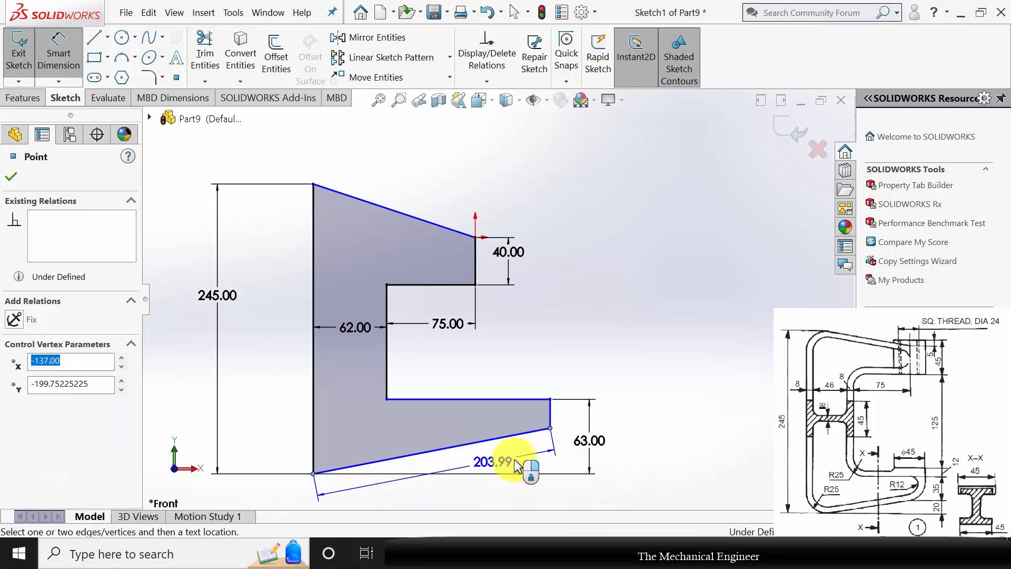
click(558, 457)
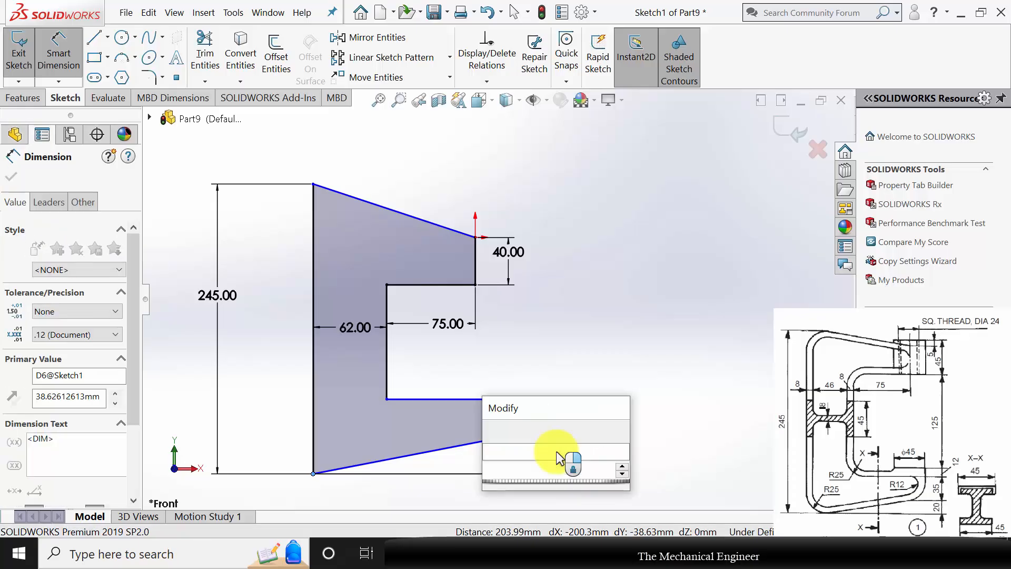
text(20)
key(Return)
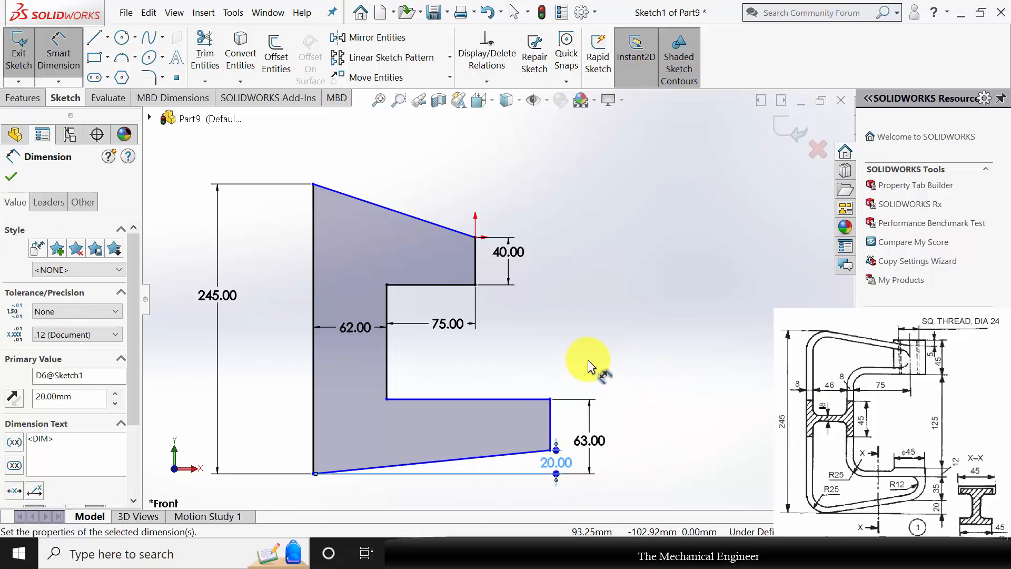
Dimension the horizontal offset from the upper arm's end edge to the lower arm's end corner as 45/2, giving 22.5 mm.
click(478, 275)
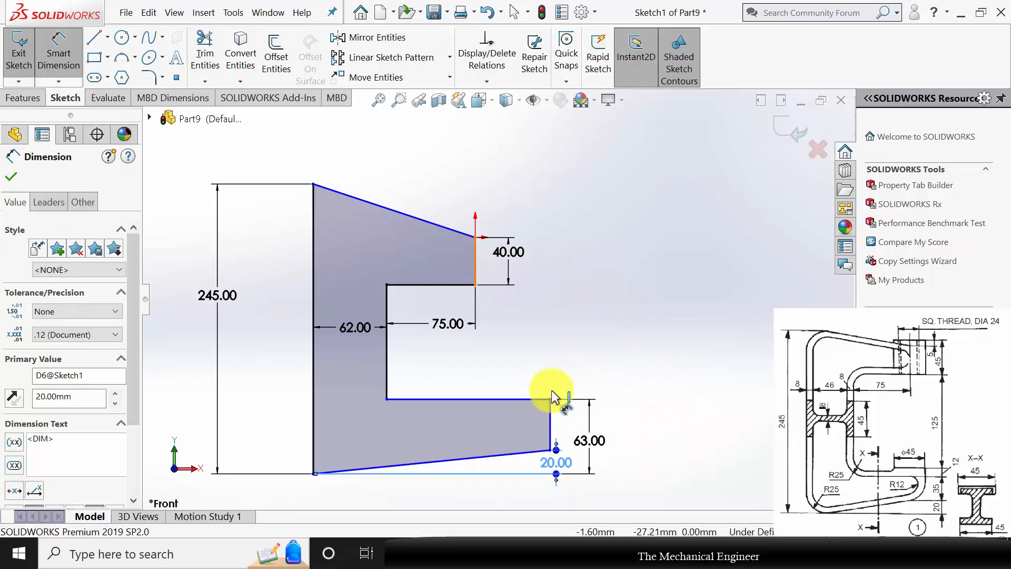
click(550, 398)
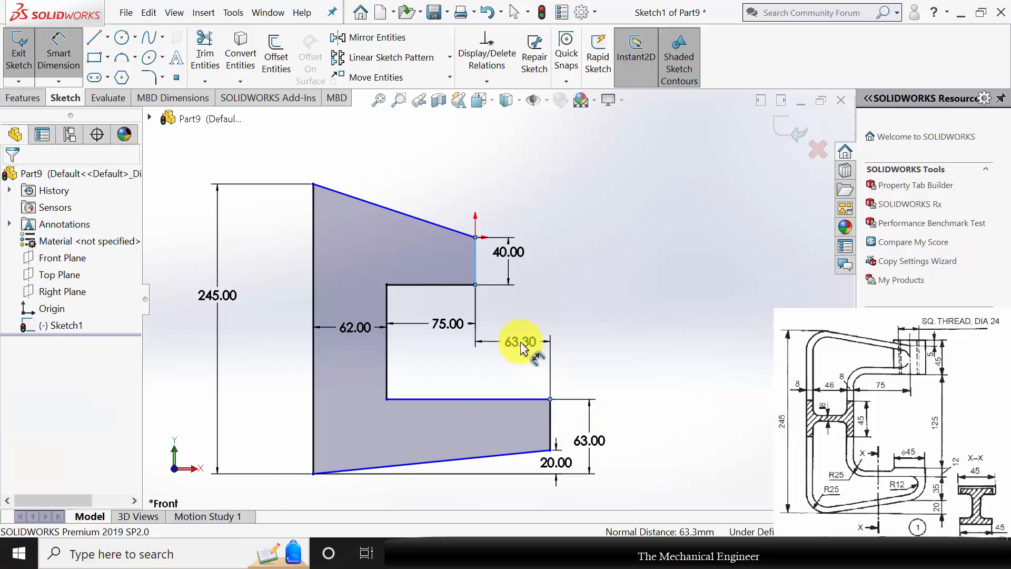
click(521, 343)
text(45/2)
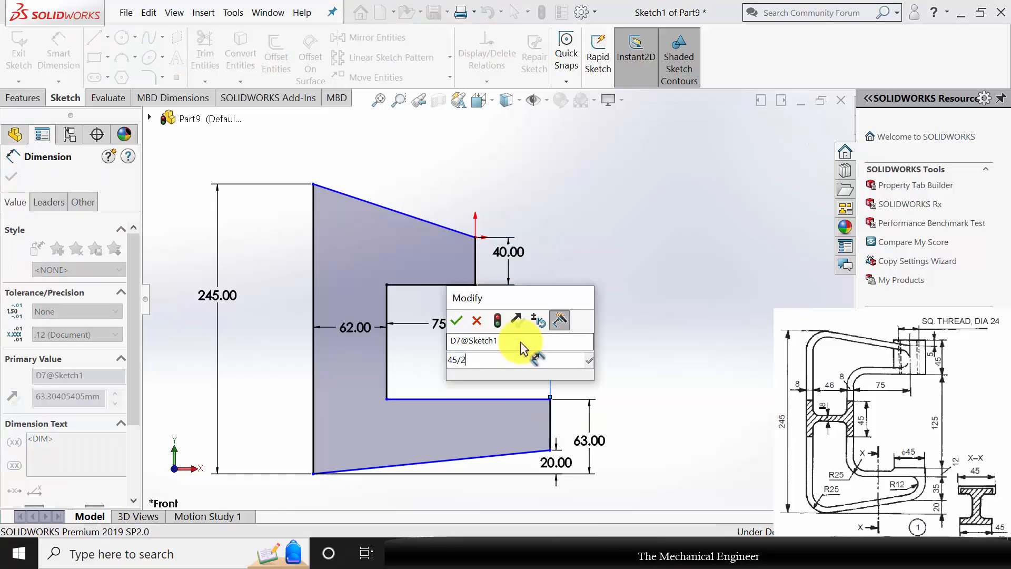
key(Return)
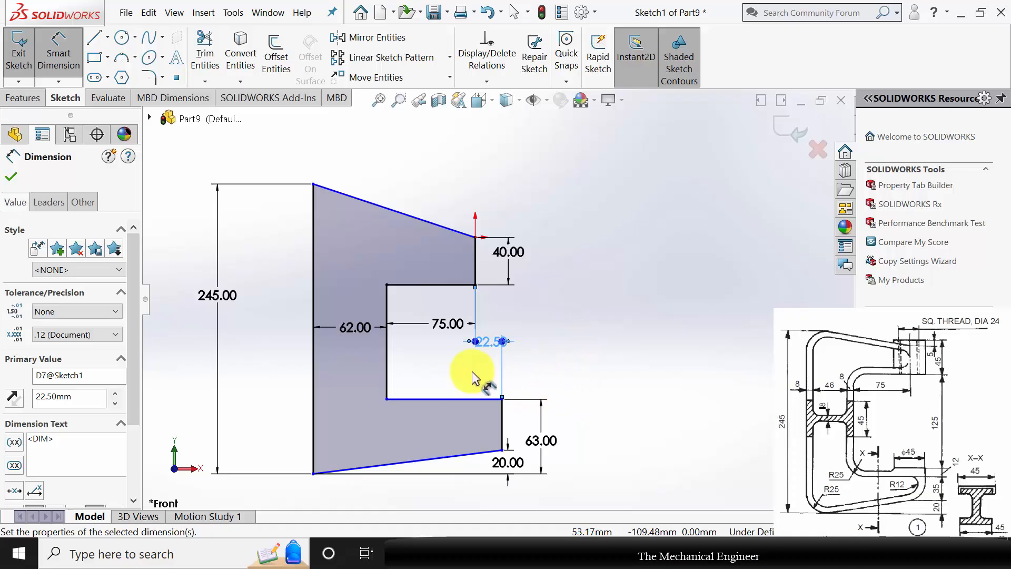
Dimension the inner vertical edge between the two arms as 125+4, giving 129 mm, and finish dimensioning.
click(389, 352)
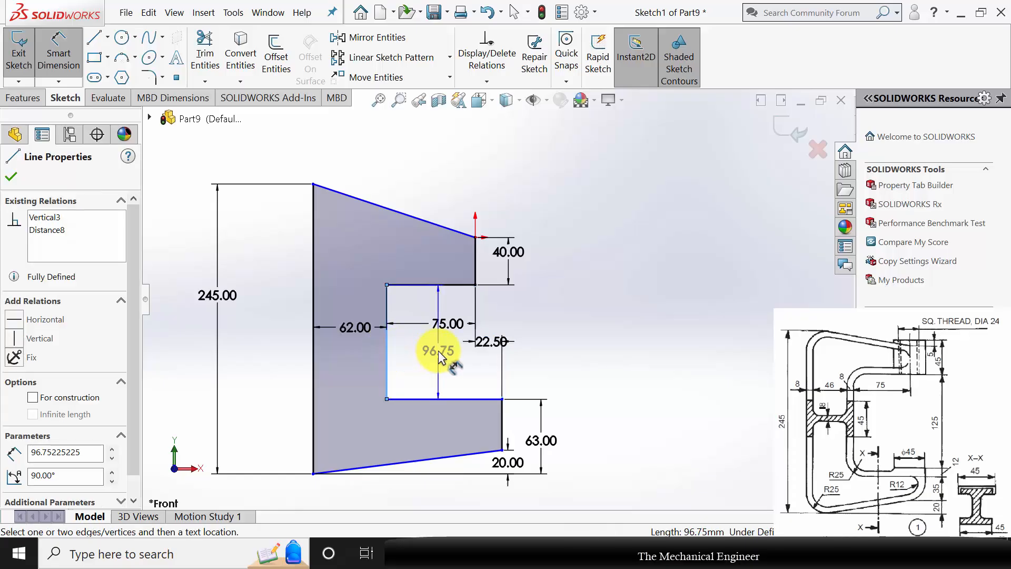
click(442, 351)
text(125)
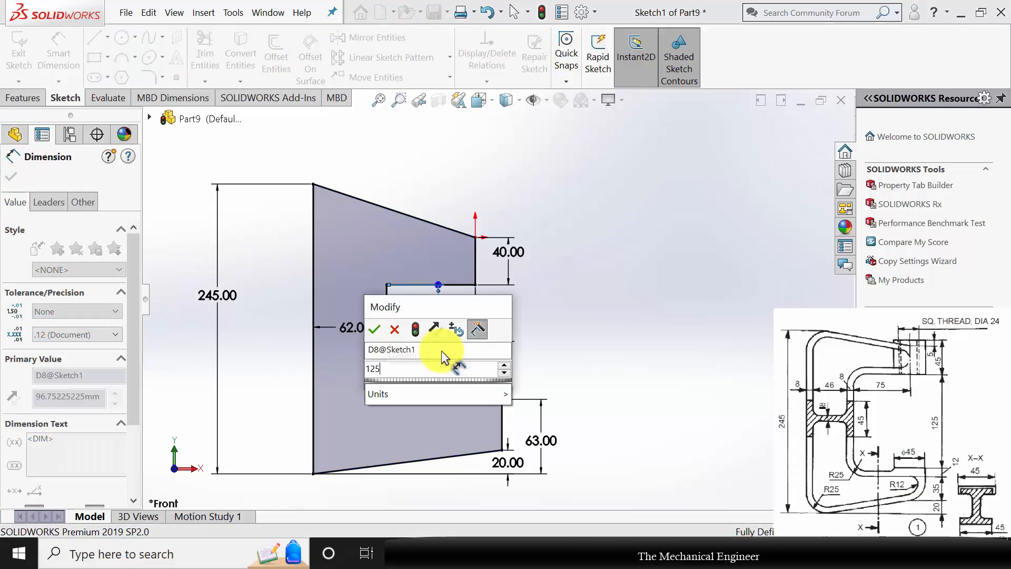
text(+4)
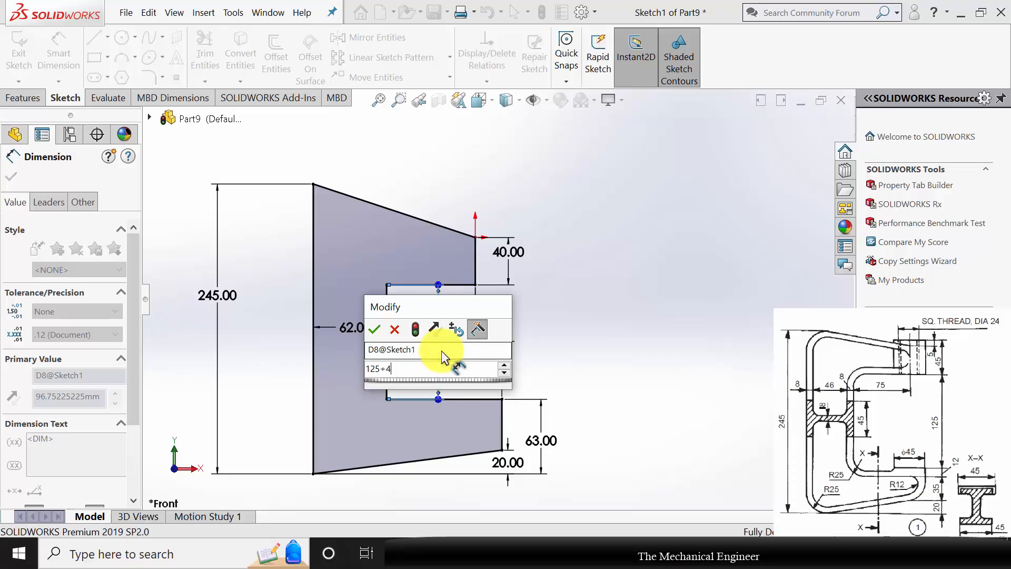
key(Return)
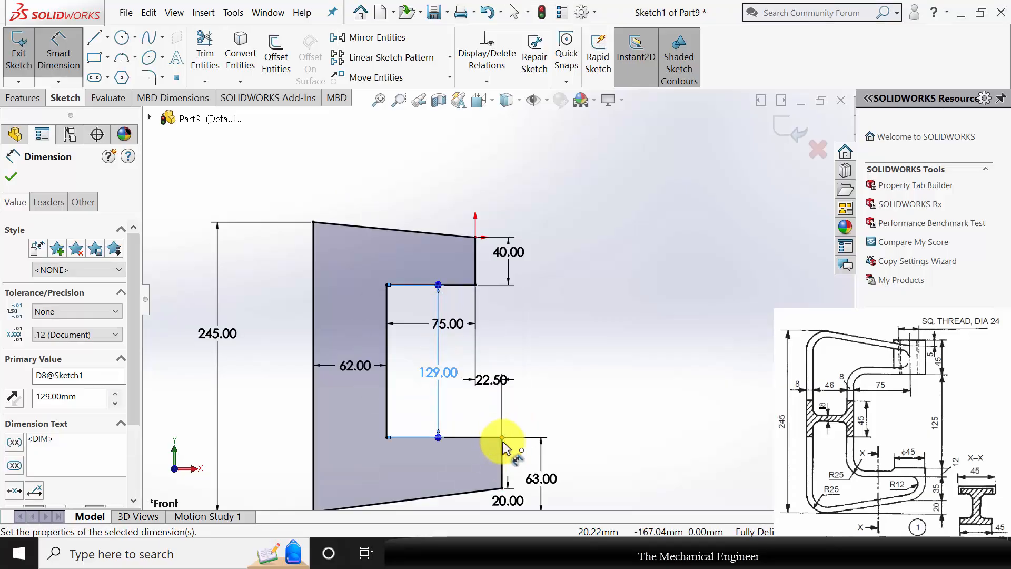
click(15, 177)
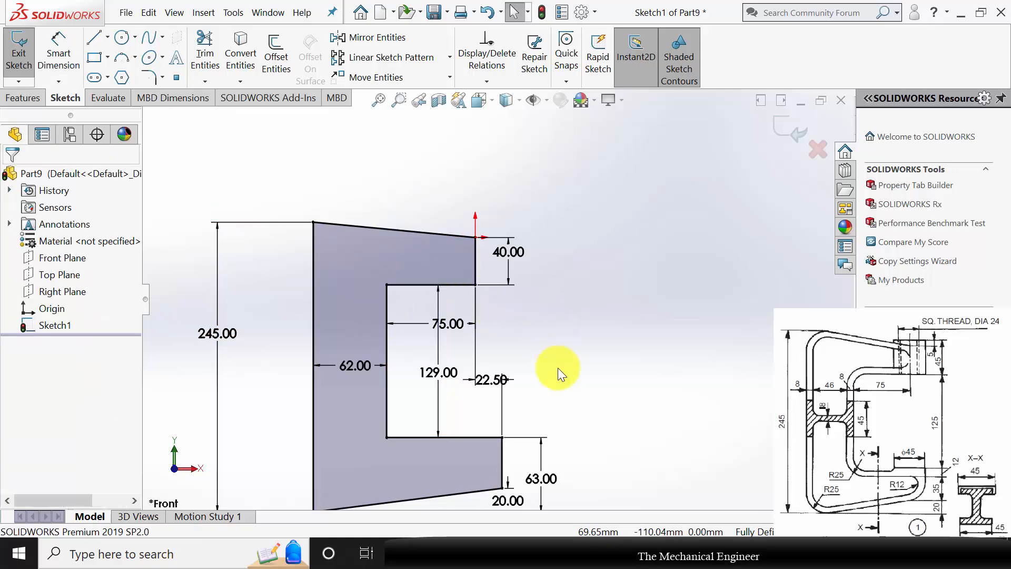
Fillet the two outer corners, the two inner corners and the lower arm's lower end corner of the profile with a 25 mm radius.
scroll(558, 368, up, 2)
click(150, 77)
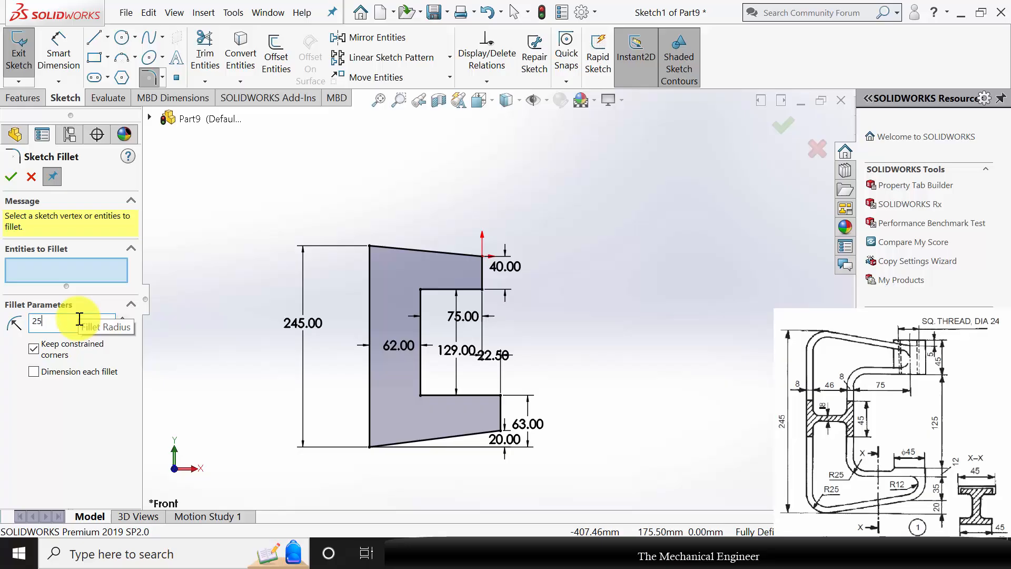
click(368, 246)
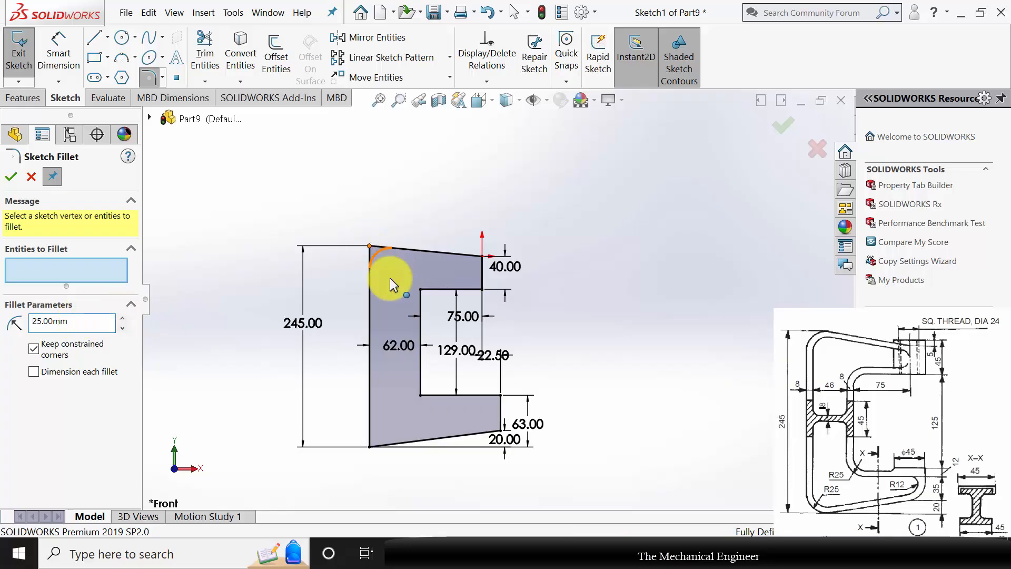
click(421, 290)
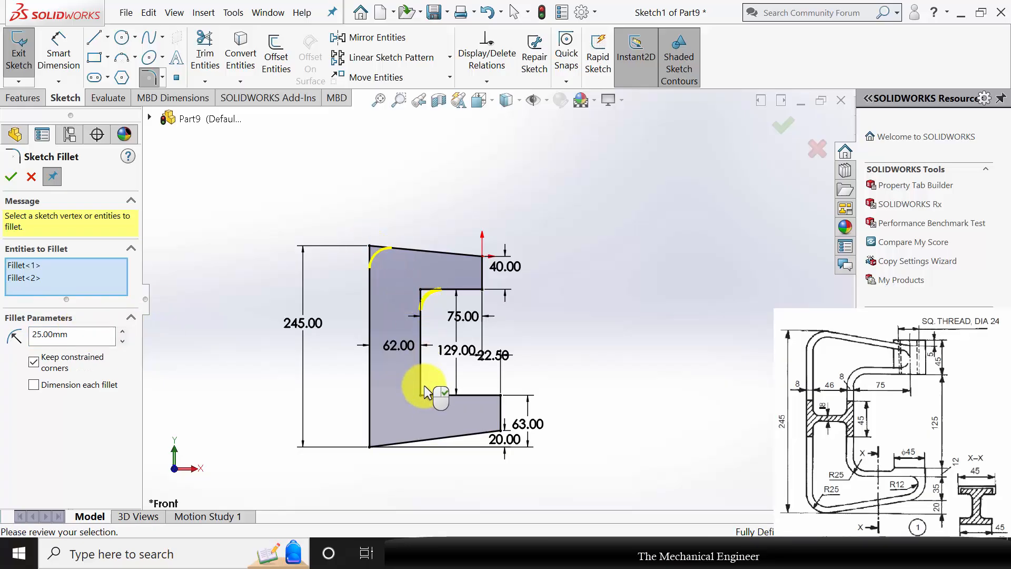
click(422, 395)
click(368, 447)
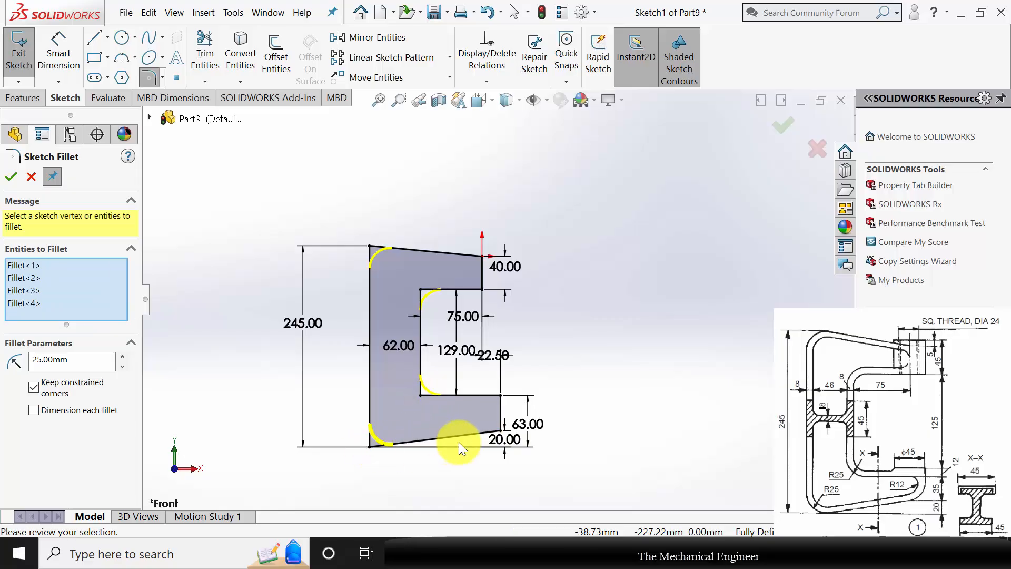
click(501, 430)
click(21, 316)
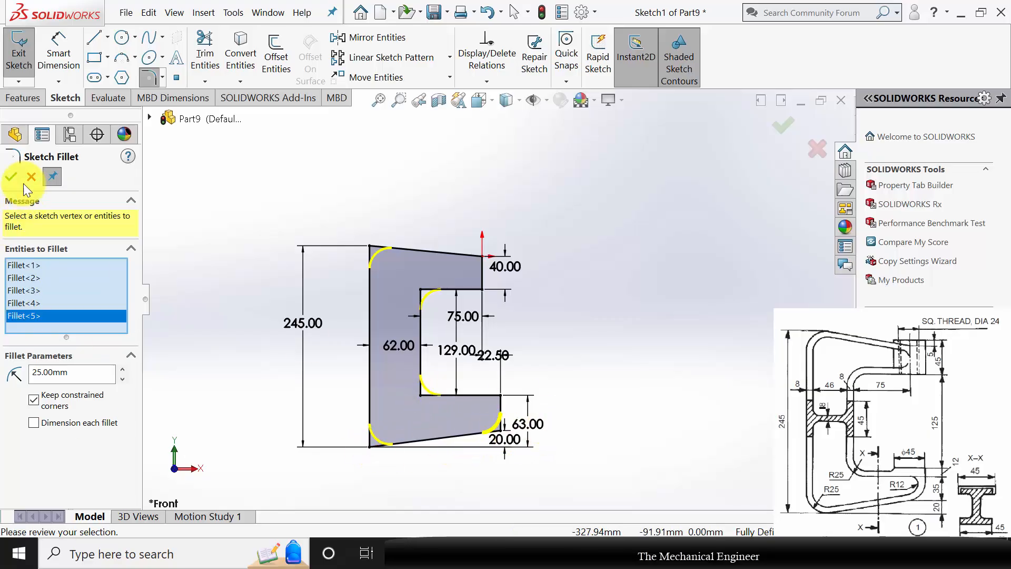
click(11, 177)
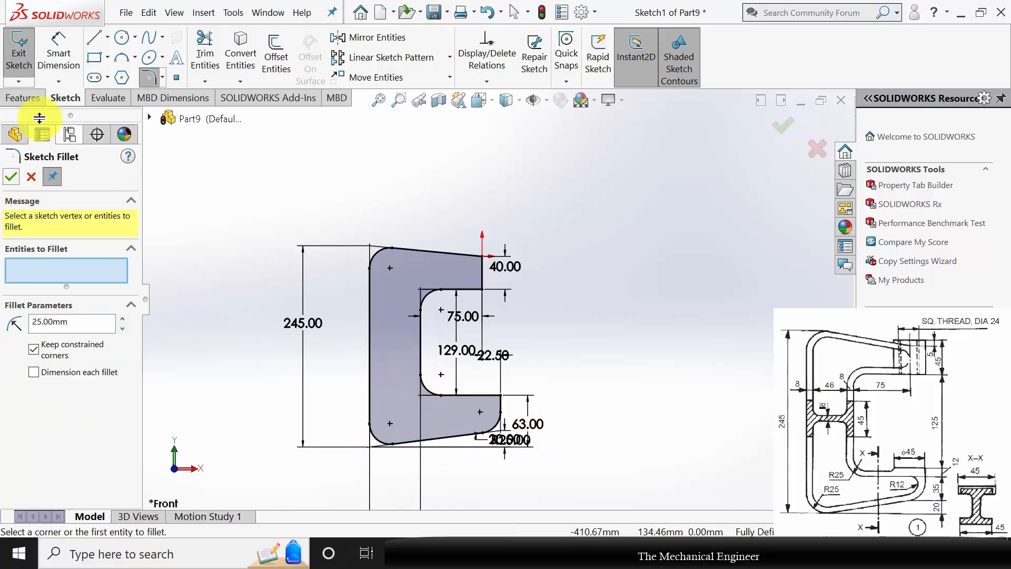
click(11, 177)
Extrude the filleted C-shaped profile 45 mm with the Mid Plane end condition.
click(22, 98)
click(26, 55)
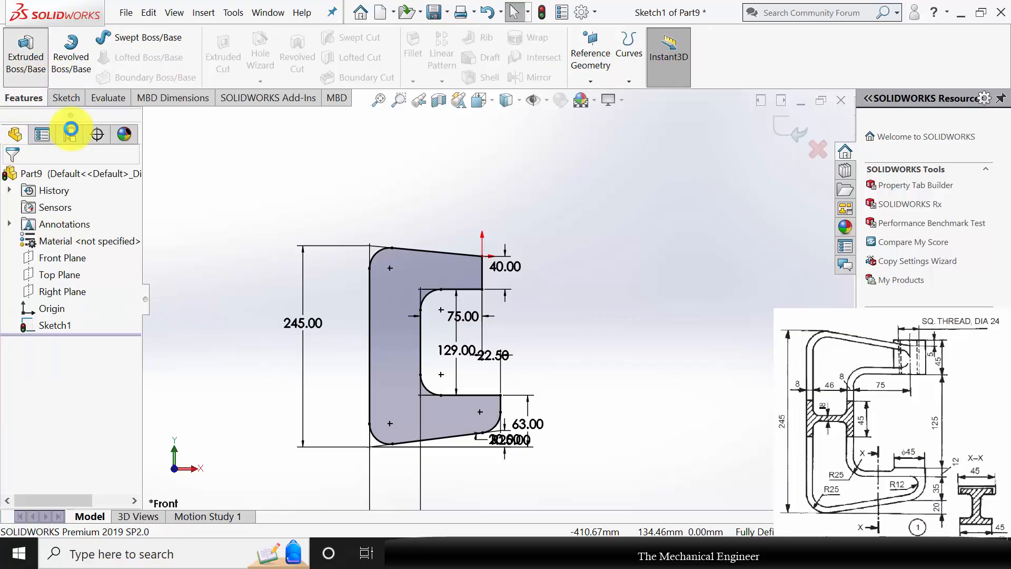
click(91, 258)
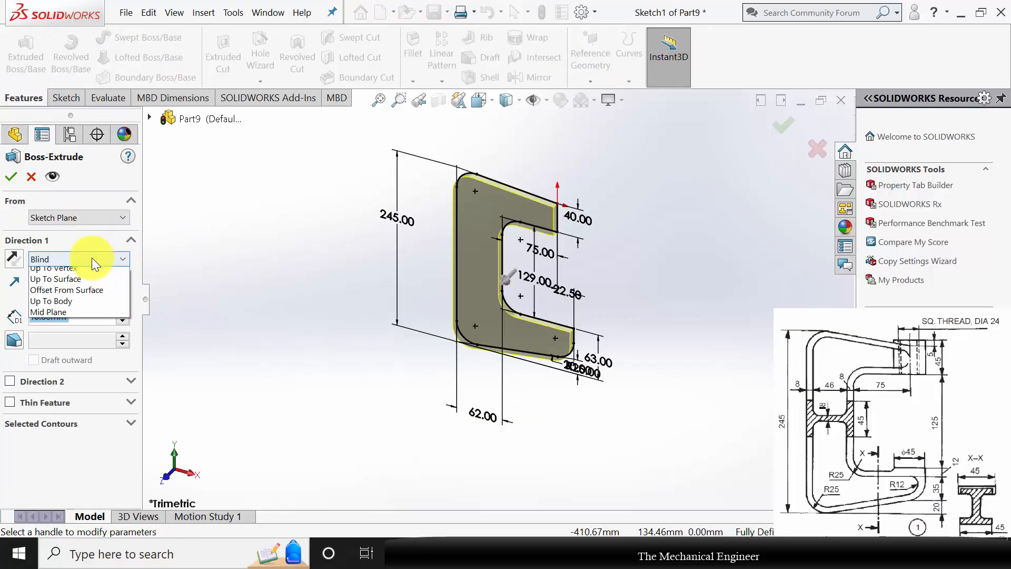
click(83, 327)
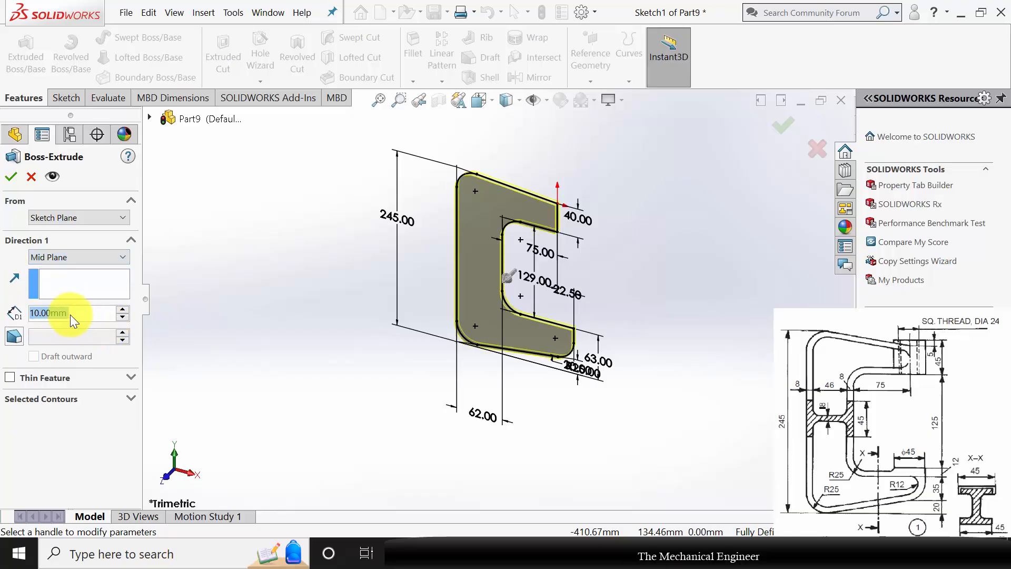
text(45)
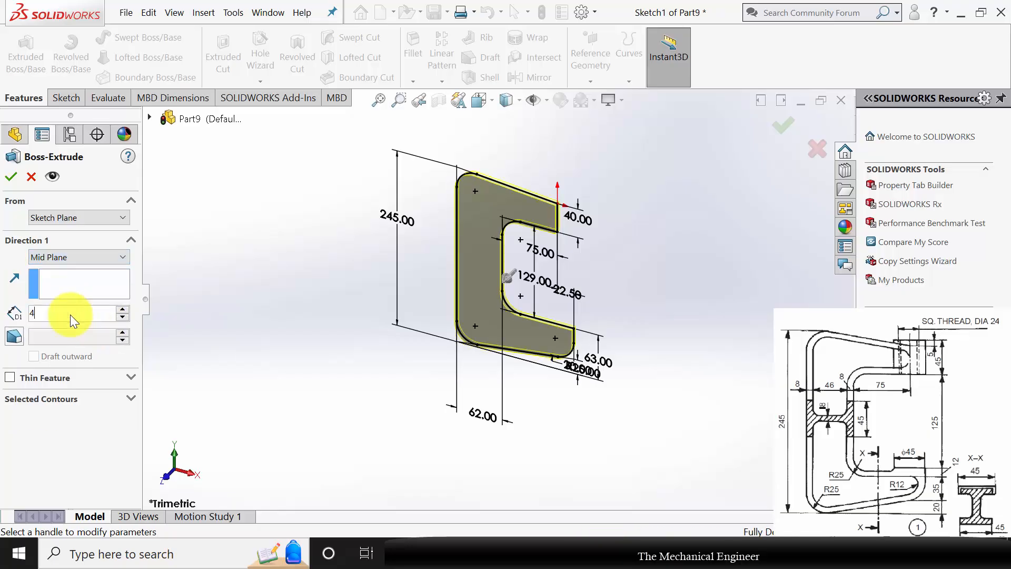
key(Return)
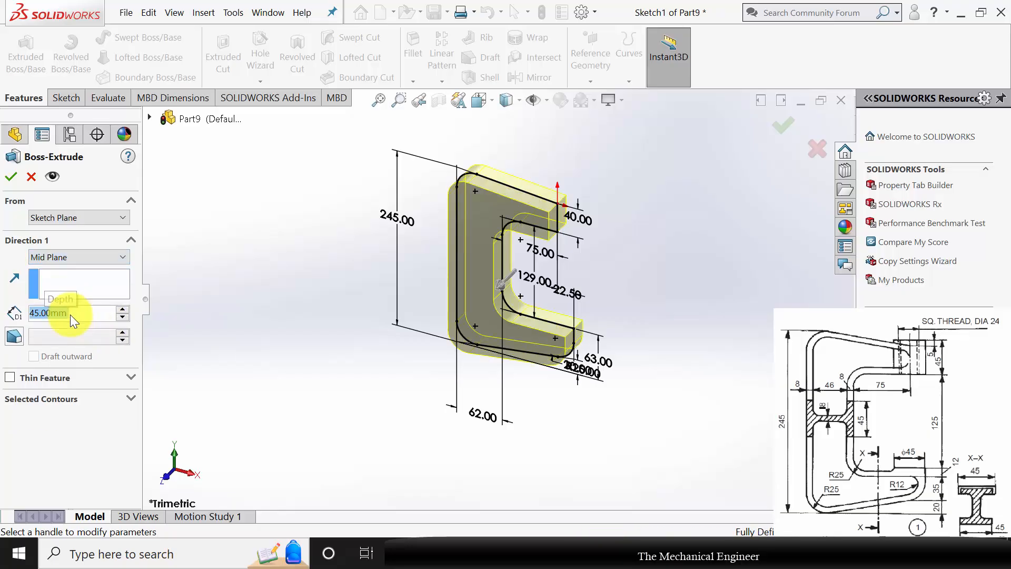
click(12, 178)
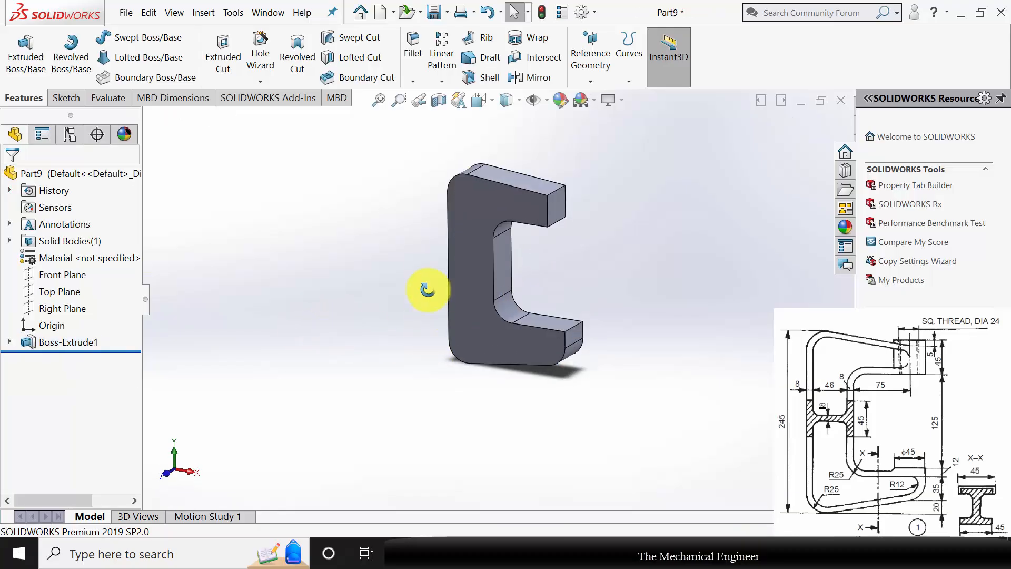
Sketch a circle centred on the origin on the lower arm's inner horizontal face and dimension its diameter as 45 mm.
middle_drag(427, 289, 597, 308)
click(574, 298)
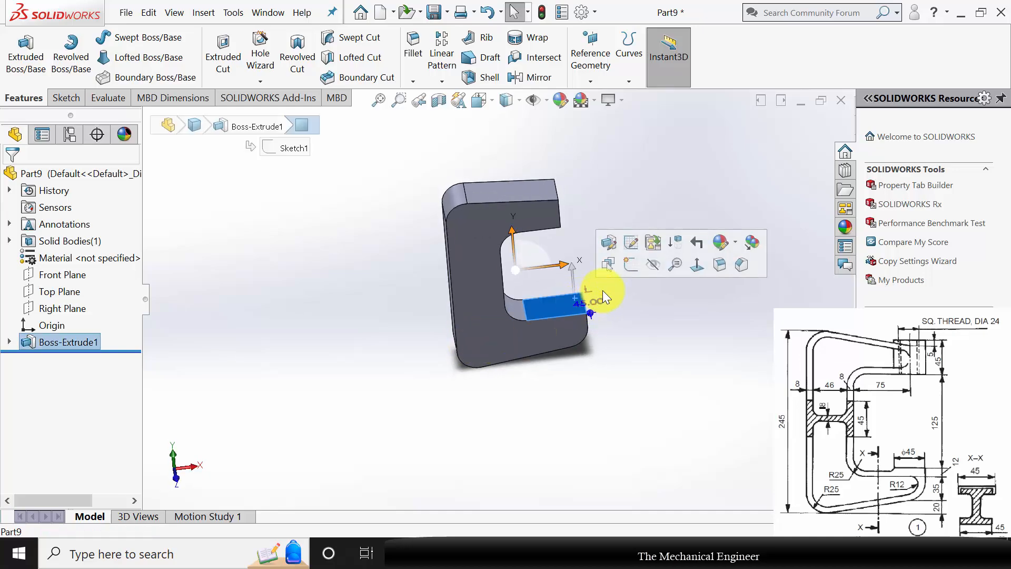
click(633, 266)
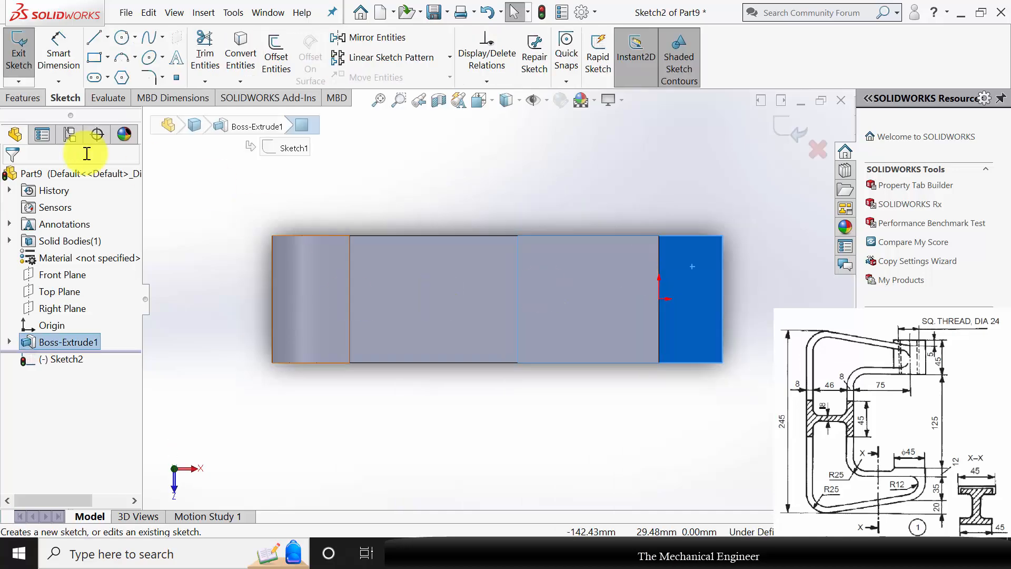
click(122, 42)
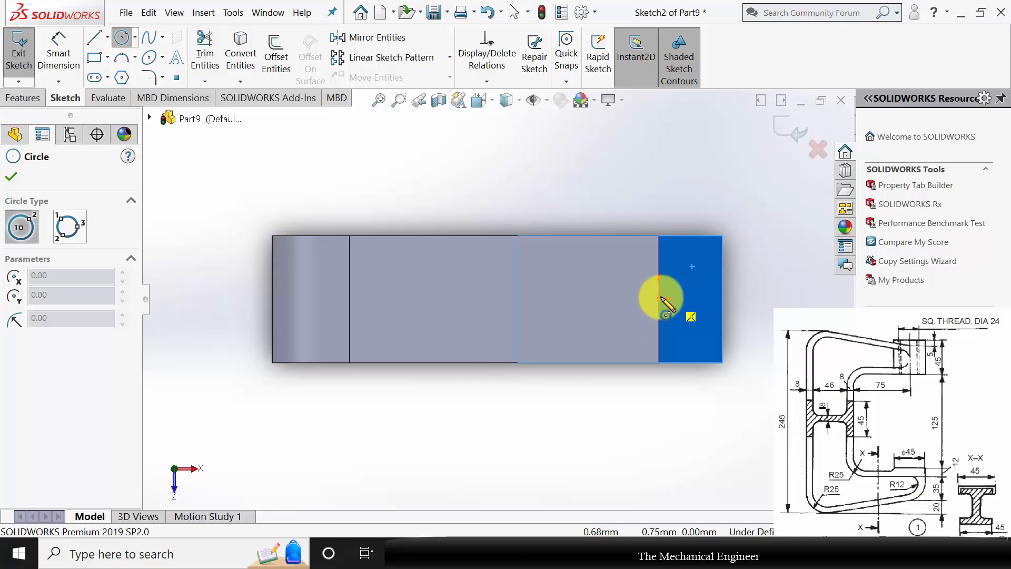
drag(660, 299, 722, 298)
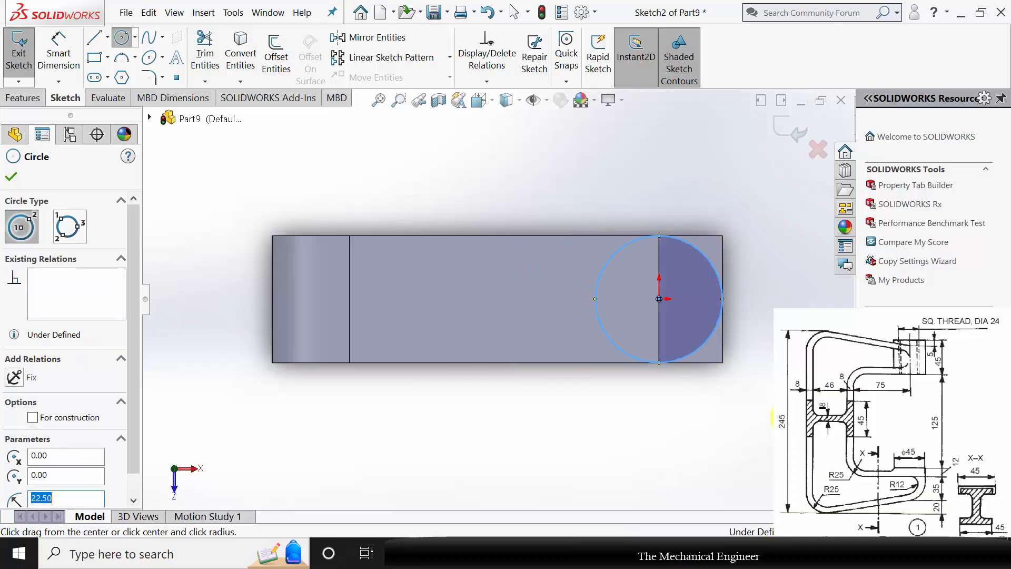
key(Escape)
click(59, 53)
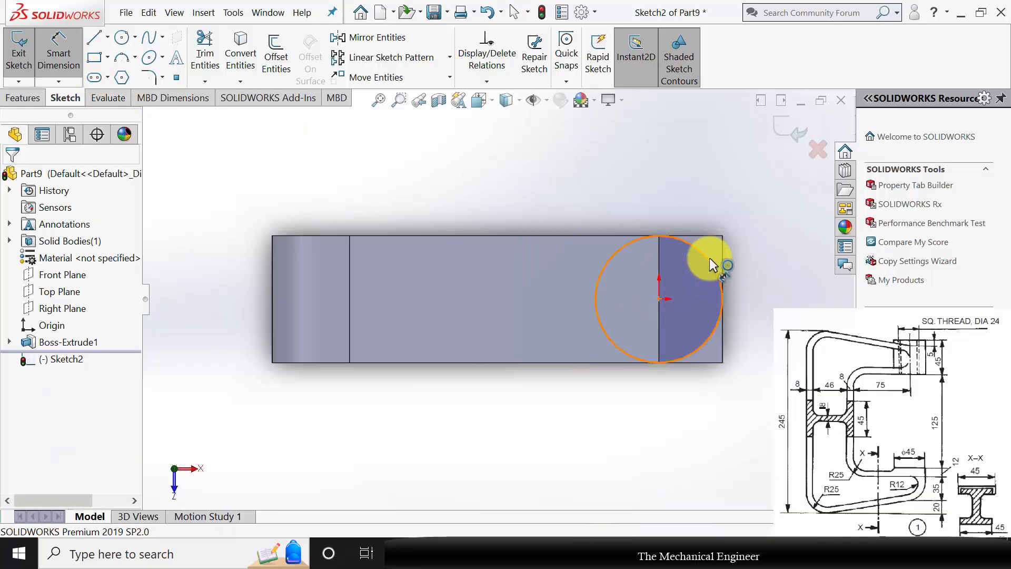
click(774, 290)
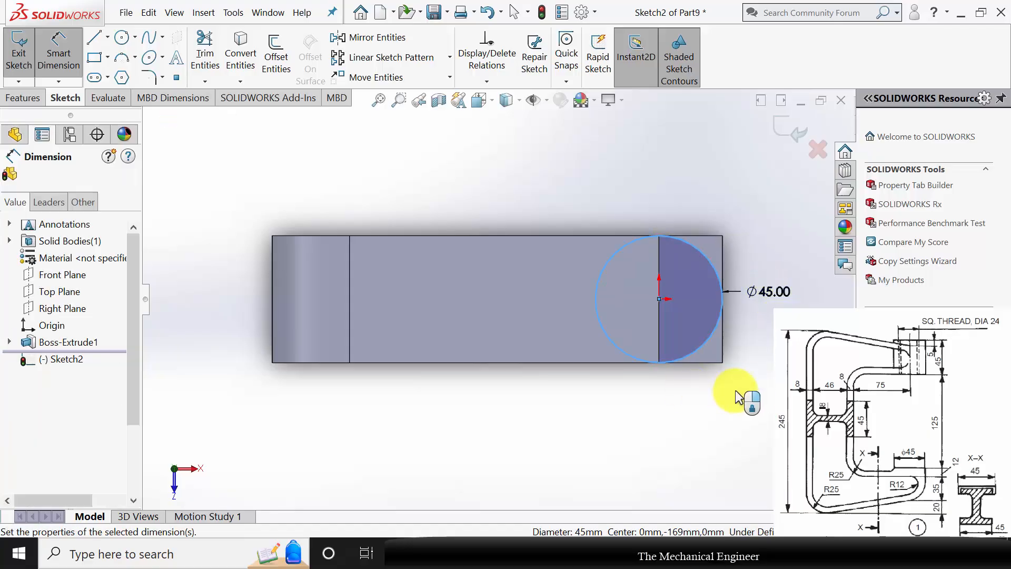
Extrude the circle 4 mm as a blind boss merged with the lower arm.
click(23, 98)
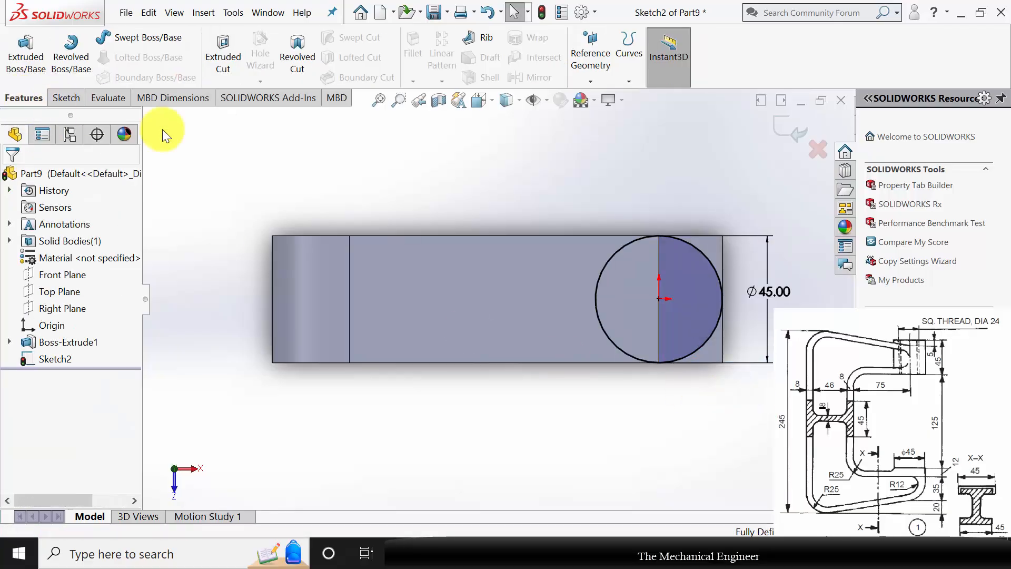
click(32, 64)
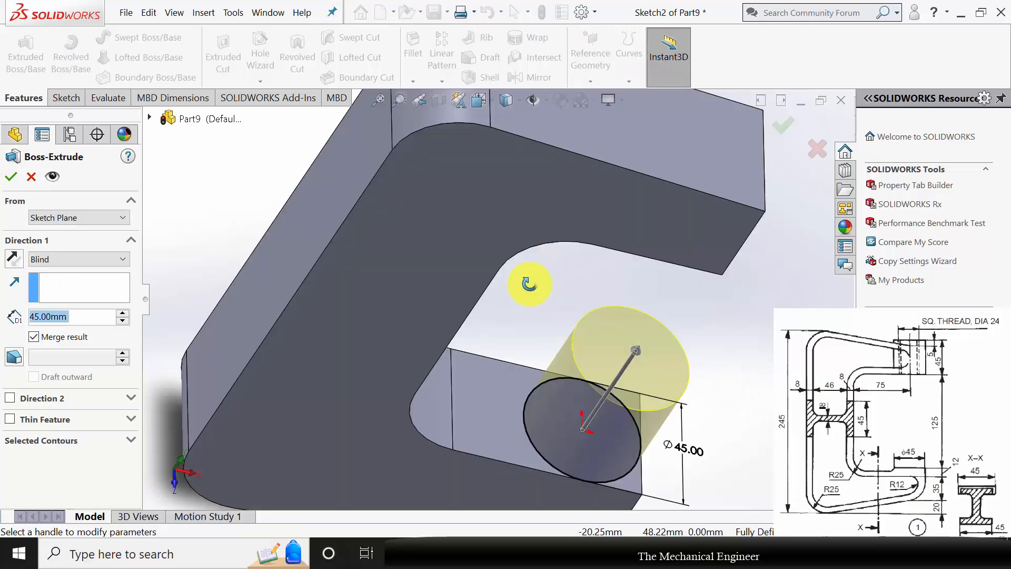
middle_drag(529, 283, 251, 341)
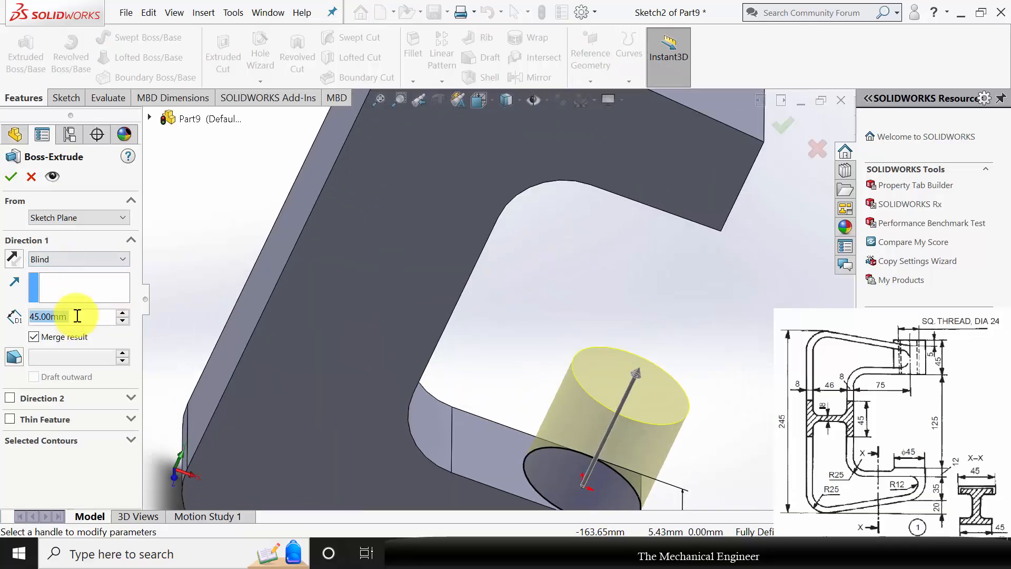
drag(77, 316, 2, 316)
text(4)
key(Return)
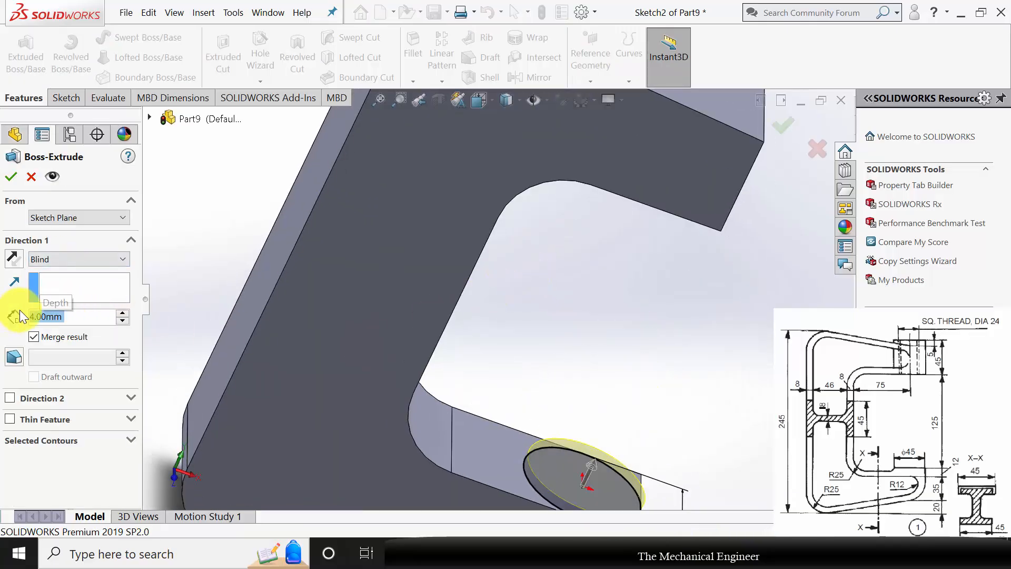
Start a sketch on the round pad's upper face and draw a 180° three-point arc of 22.5 mm radius along its outward-facing half.
middle_drag(536, 319, 663, 392)
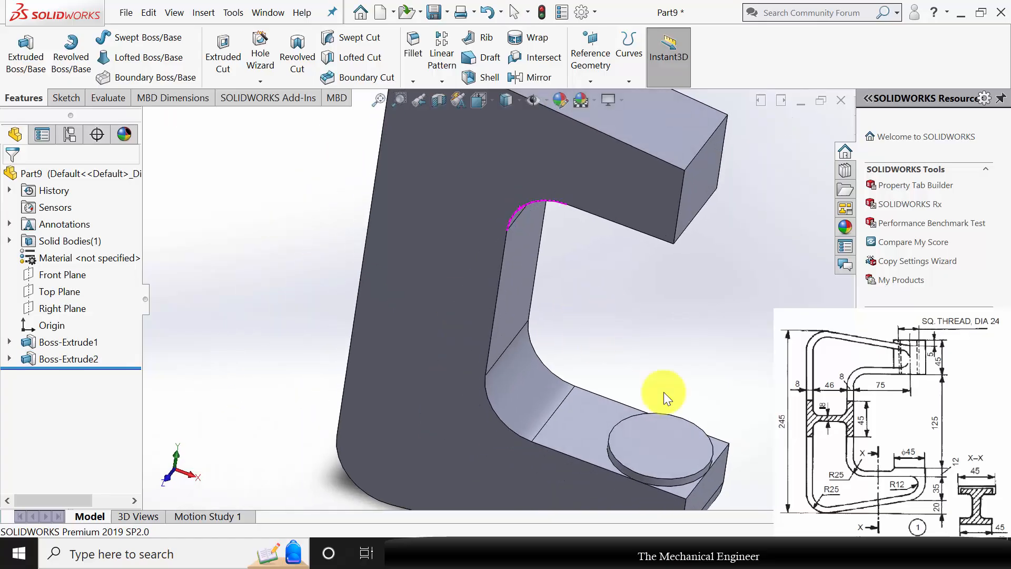
middle_drag(726, 345, 721, 388)
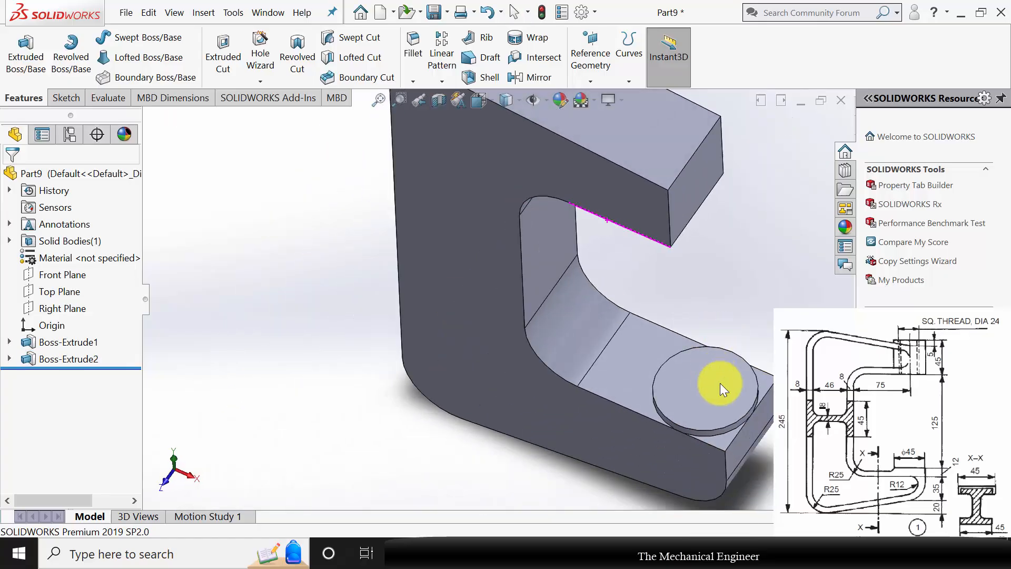
click(722, 392)
click(766, 345)
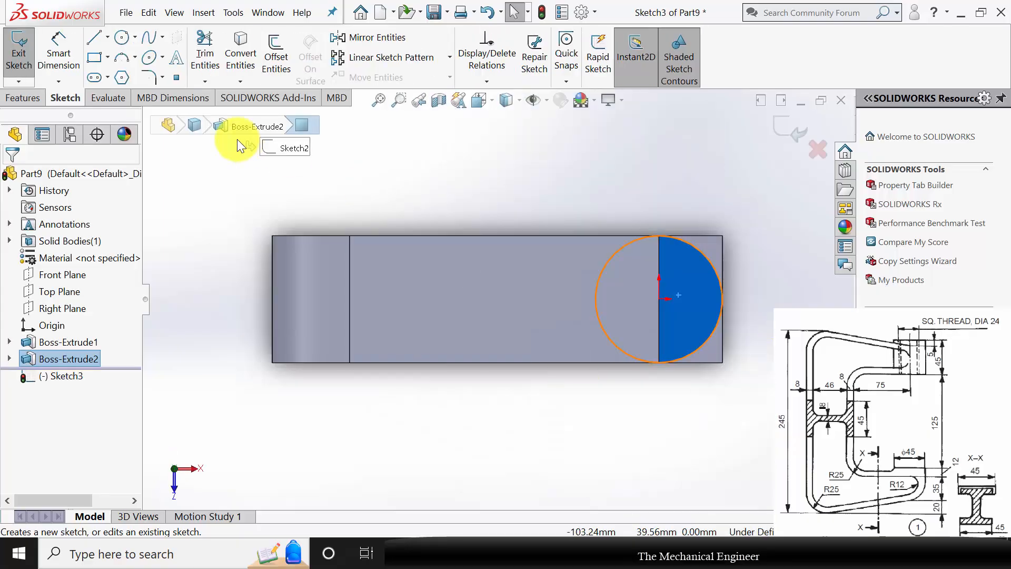
click(124, 61)
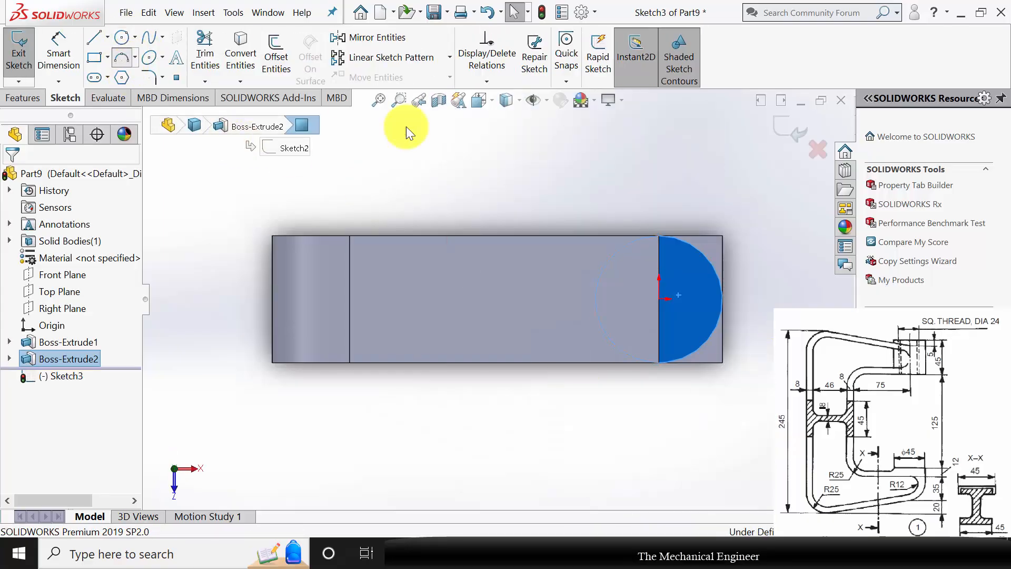
click(659, 236)
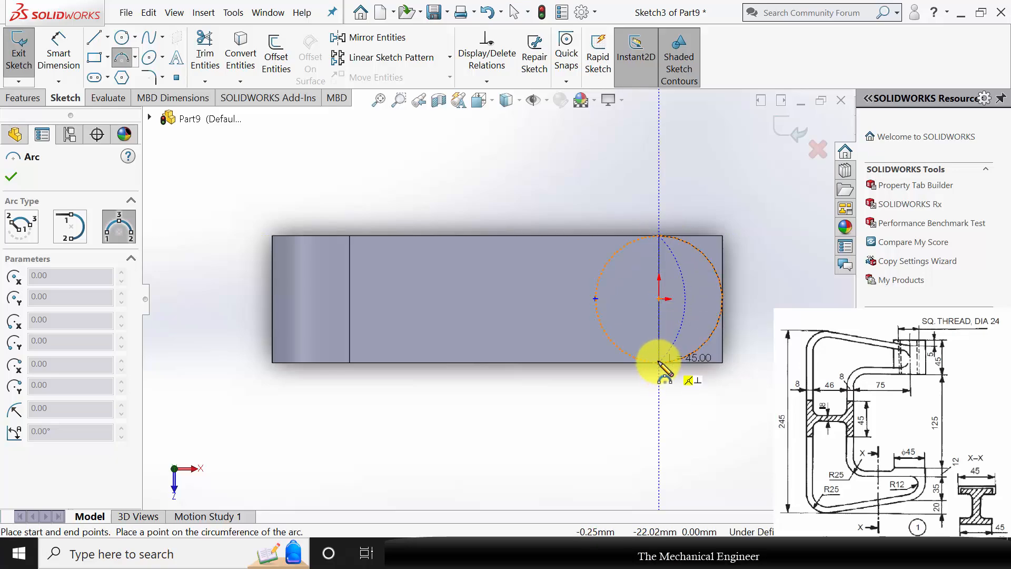
click(659, 362)
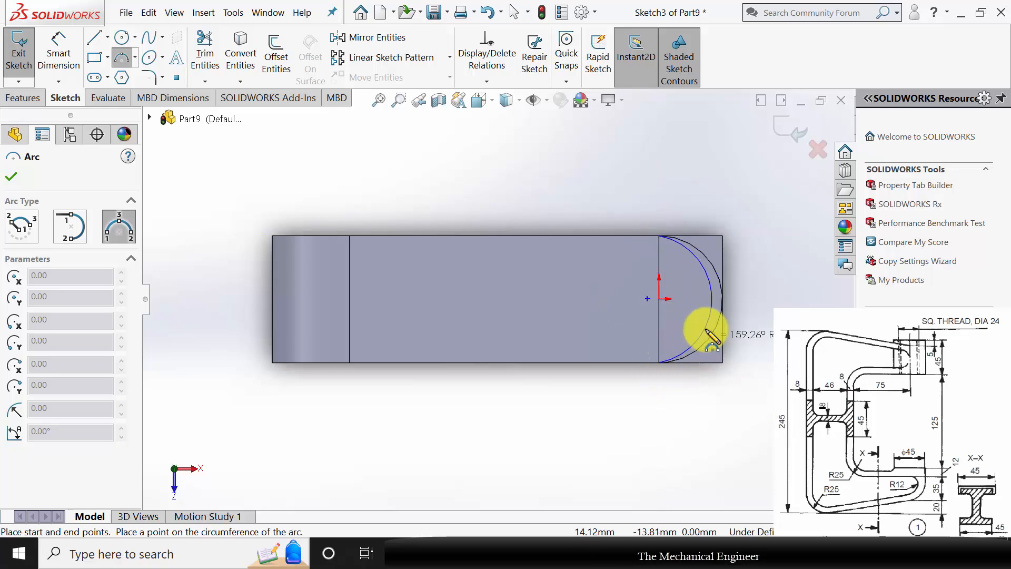
click(722, 299)
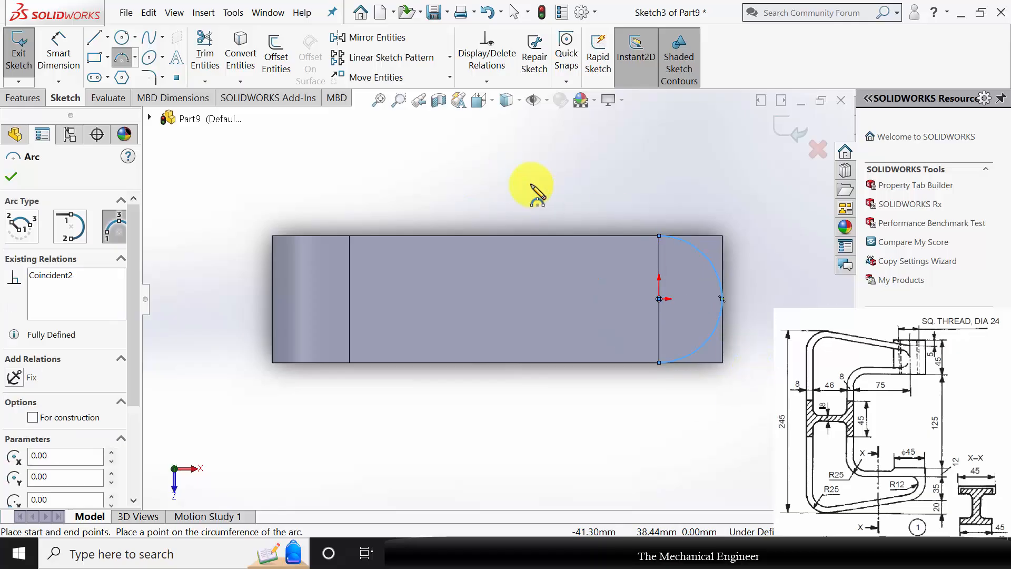
key(Escape)
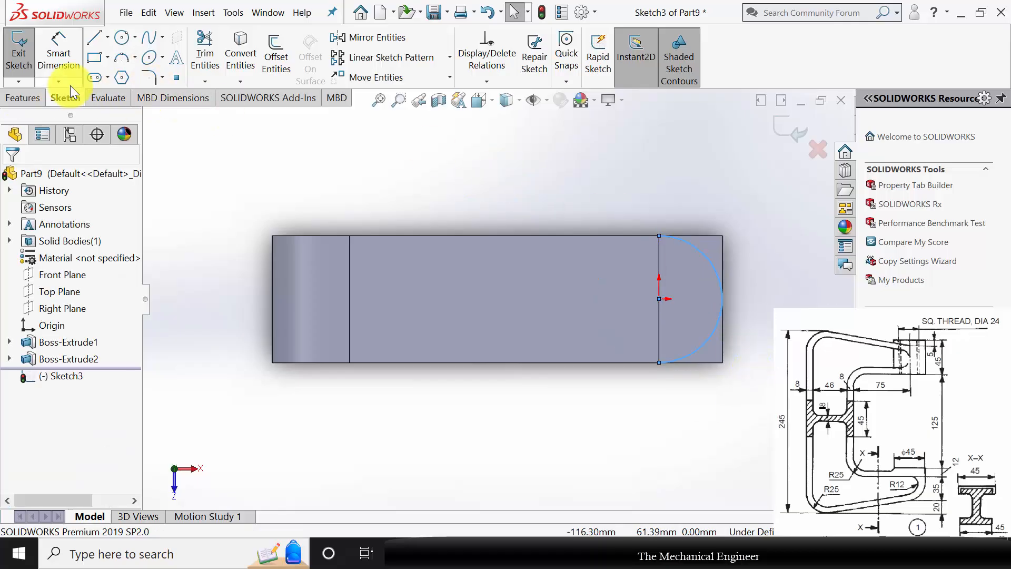
Draw a chain of five lines around the outside of the arm's end, joining the arc's two endpoints into a closed profile.
click(93, 38)
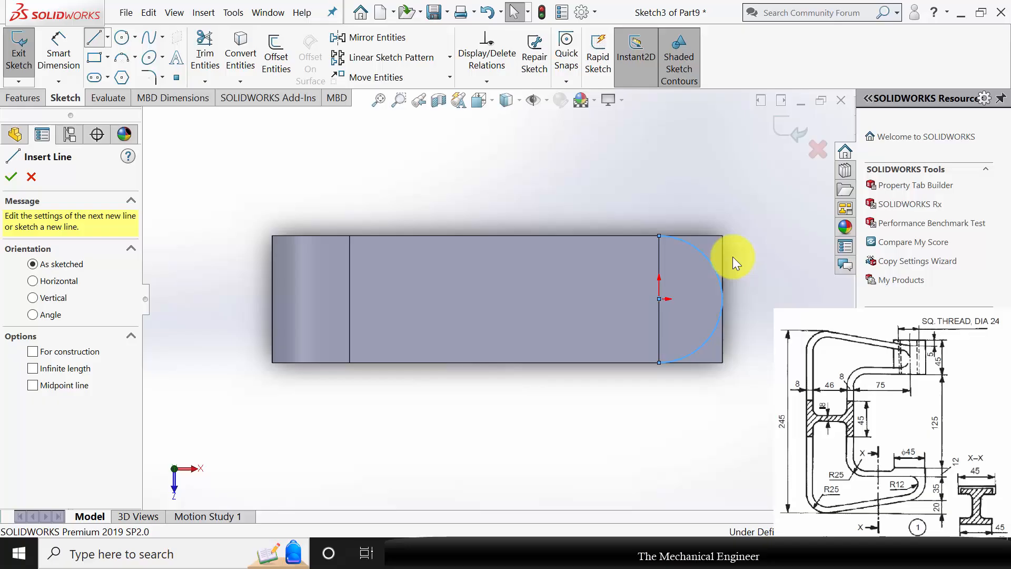
click(660, 237)
click(656, 199)
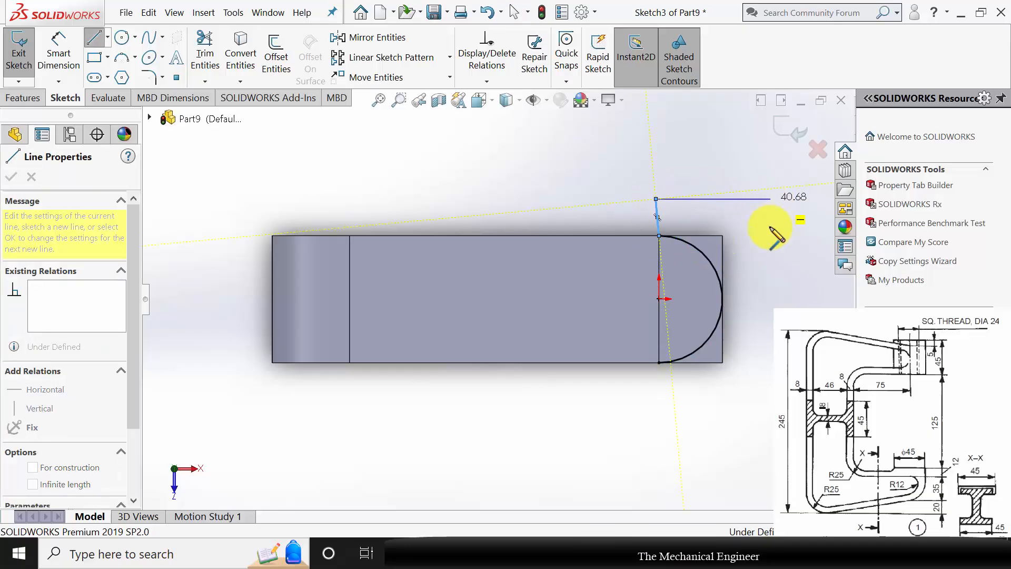
click(771, 199)
click(771, 399)
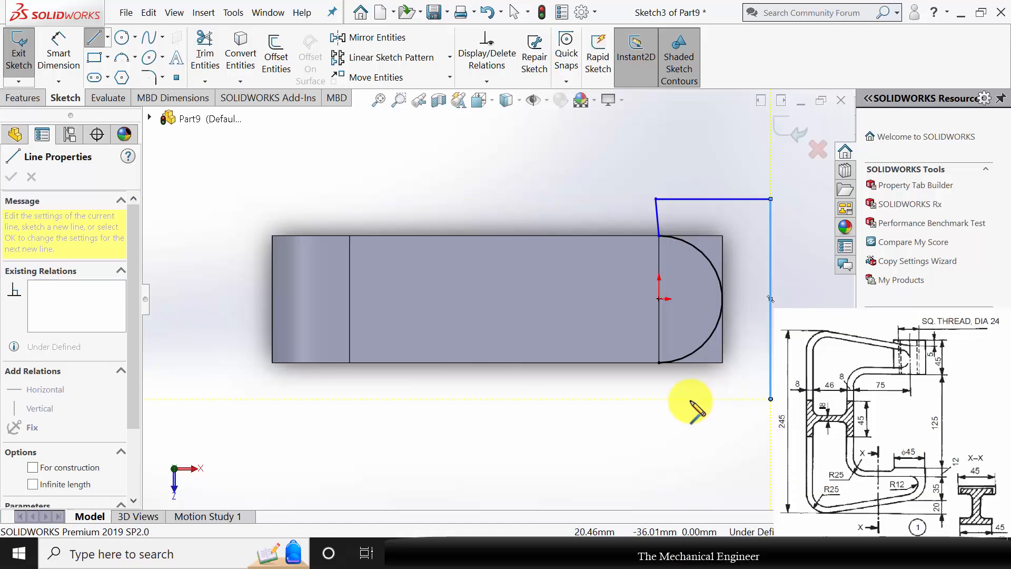
click(660, 395)
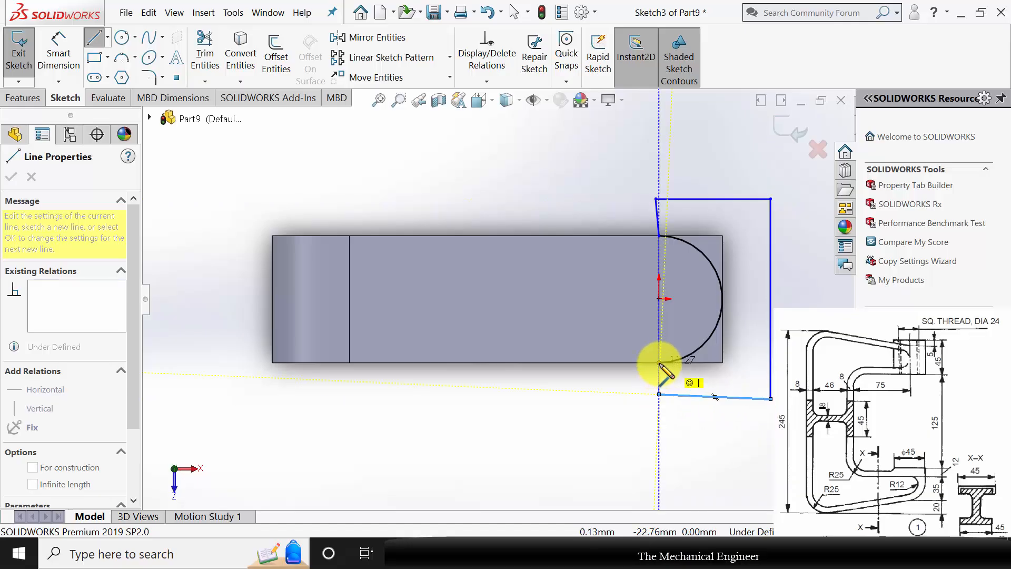
click(660, 363)
key(Escape)
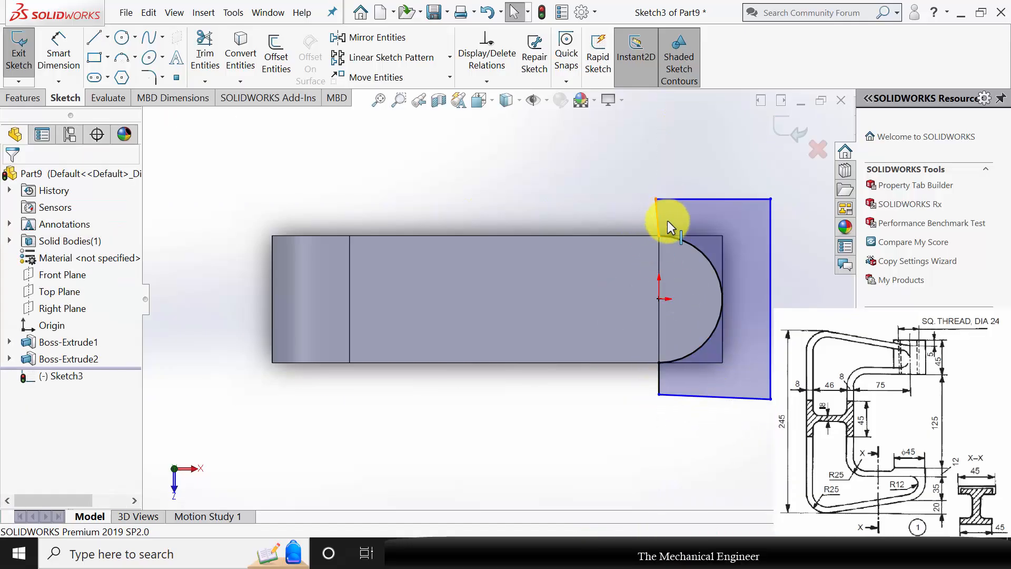
Add a vertical relation to the short slanted line rising from the arc's upper endpoint.
click(668, 220)
click(17, 339)
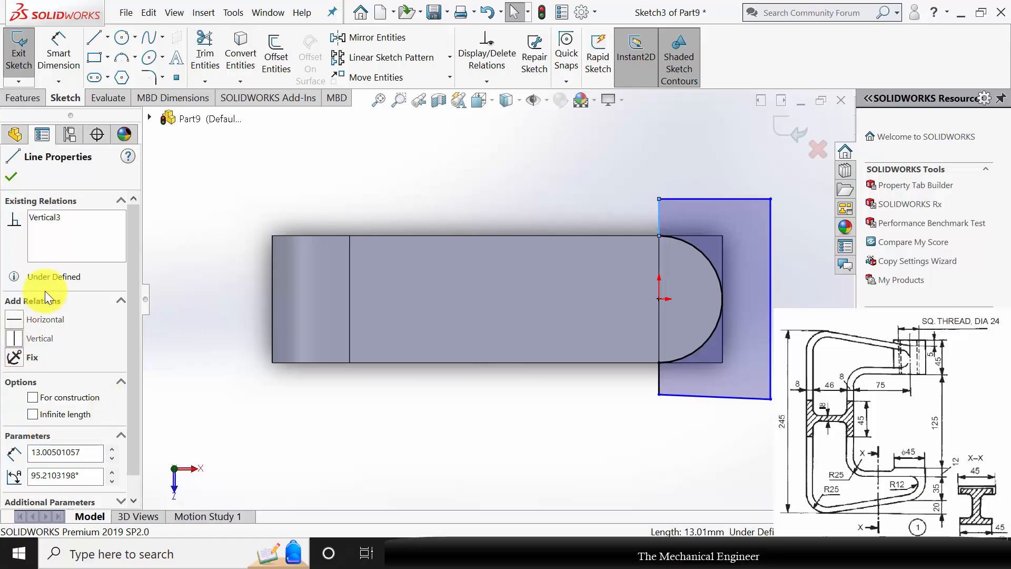
click(11, 177)
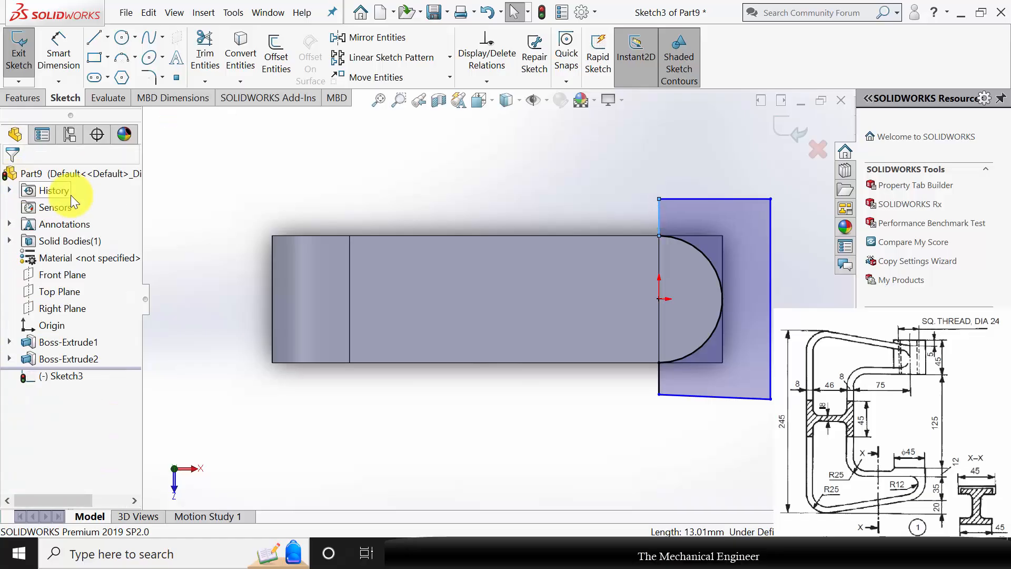
Cut the closed profile through all of the lower arm with Extruded Cut to round its end around the pad.
click(27, 96)
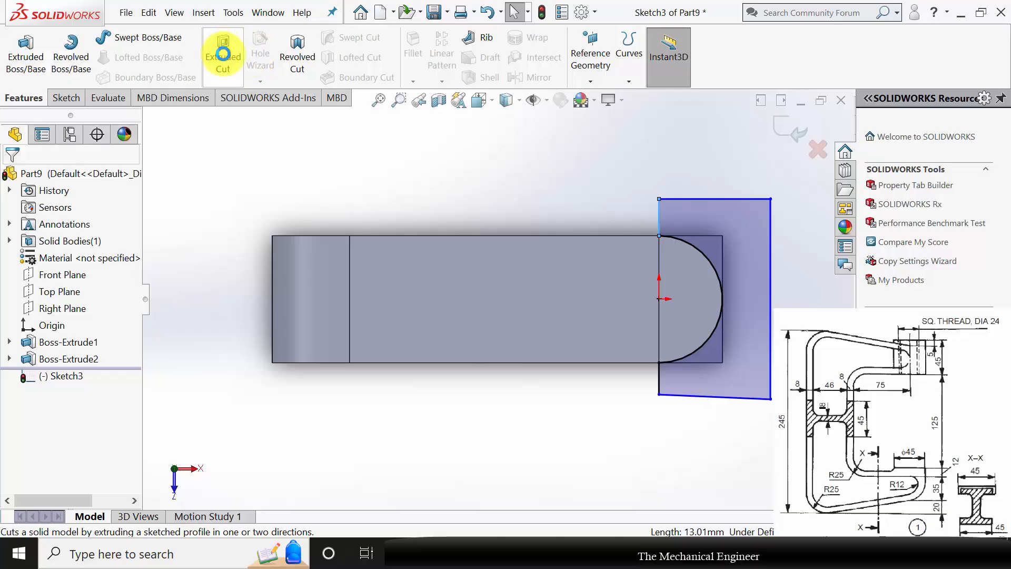
click(223, 54)
middle_drag(561, 452, 510, 335)
click(98, 255)
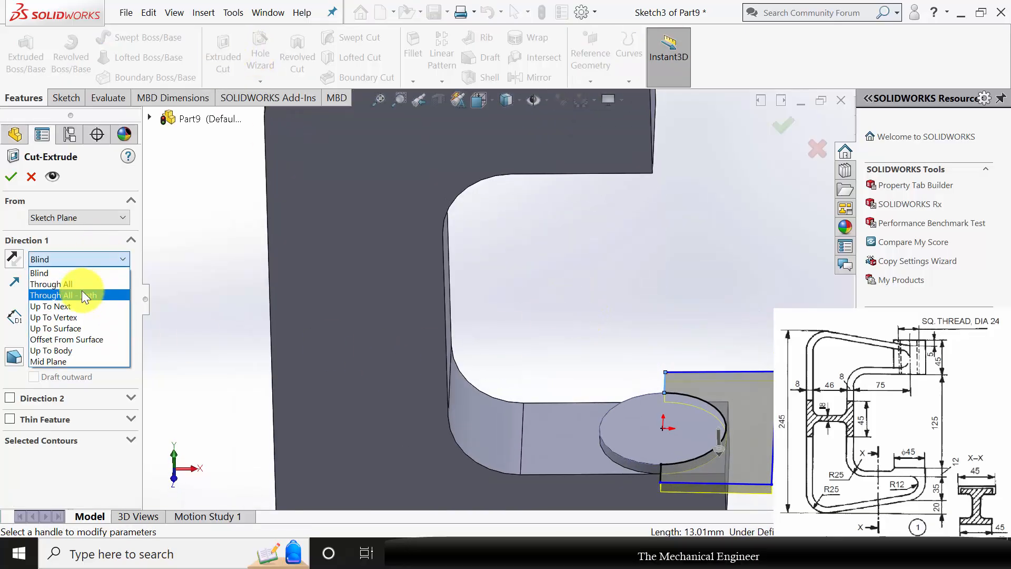
click(80, 285)
click(12, 177)
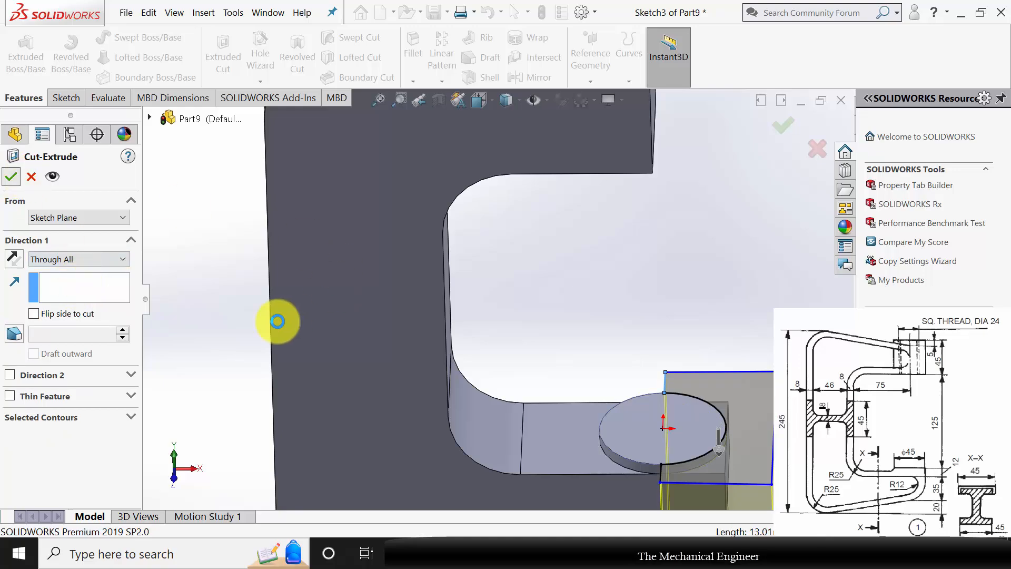
Start a sketch on the upper arm's inner horizontal face and draw a circle of 22.5 mm radius centred on the origin.
mouse_move(669, 323)
middle_down()
mouse_move(636, 286)
mouse_move(589, 172)
mouse_move(536, 206)
middle_up()
click(545, 195)
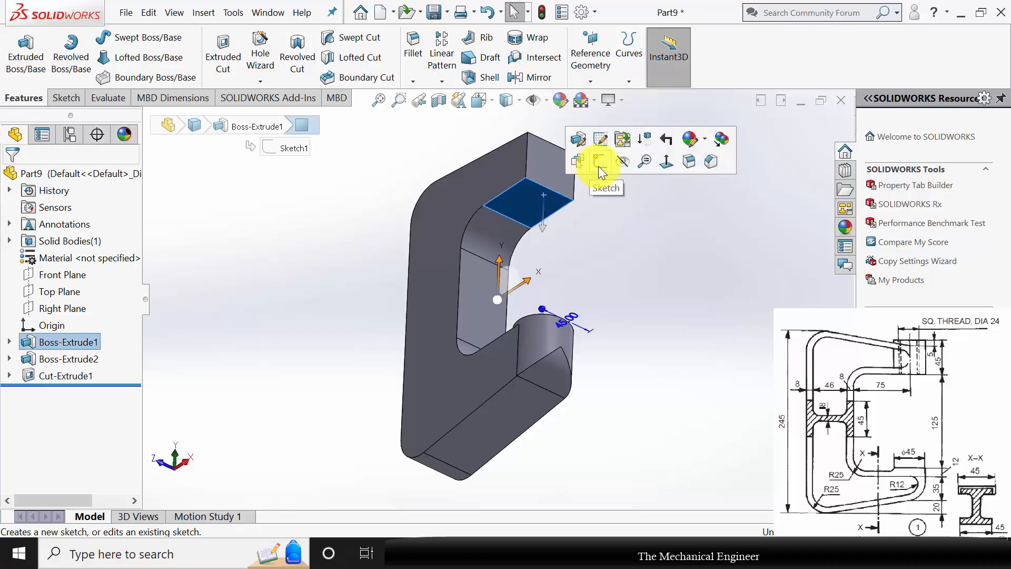
click(600, 167)
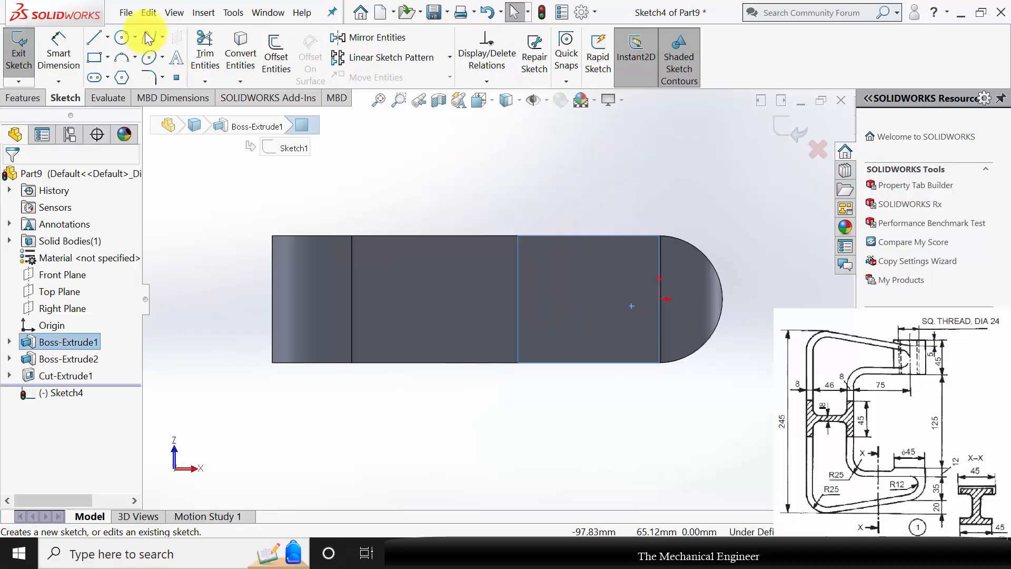
click(125, 36)
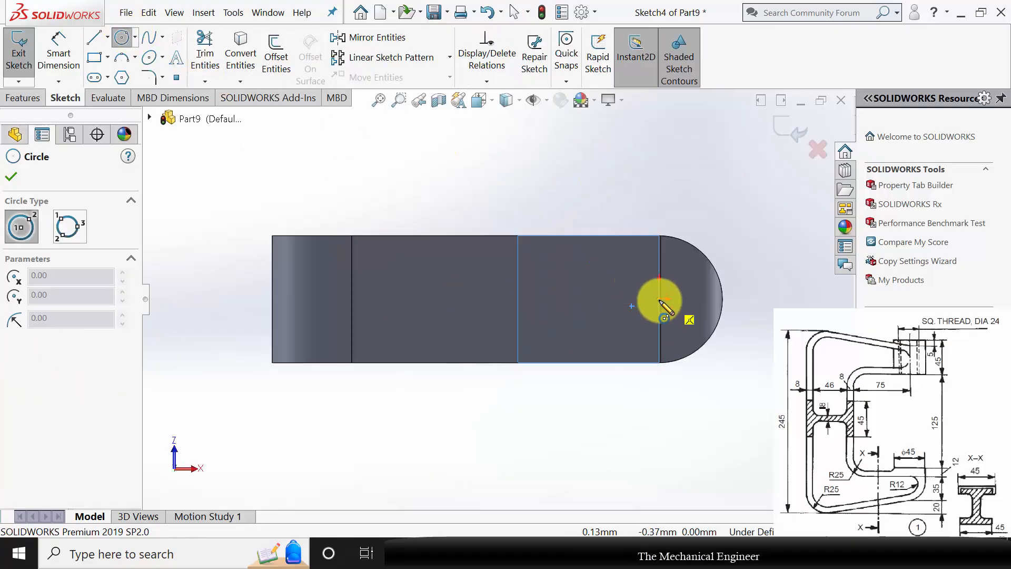
drag(660, 300, 685, 242)
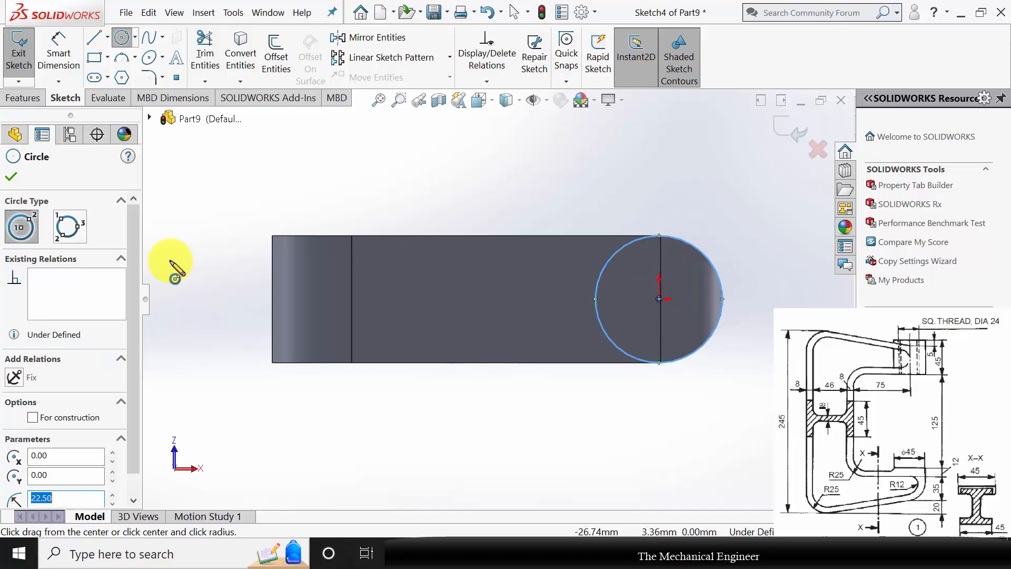
click(18, 173)
Dimension the diameter of the circle on the upper arm as 45 mm.
click(41, 66)
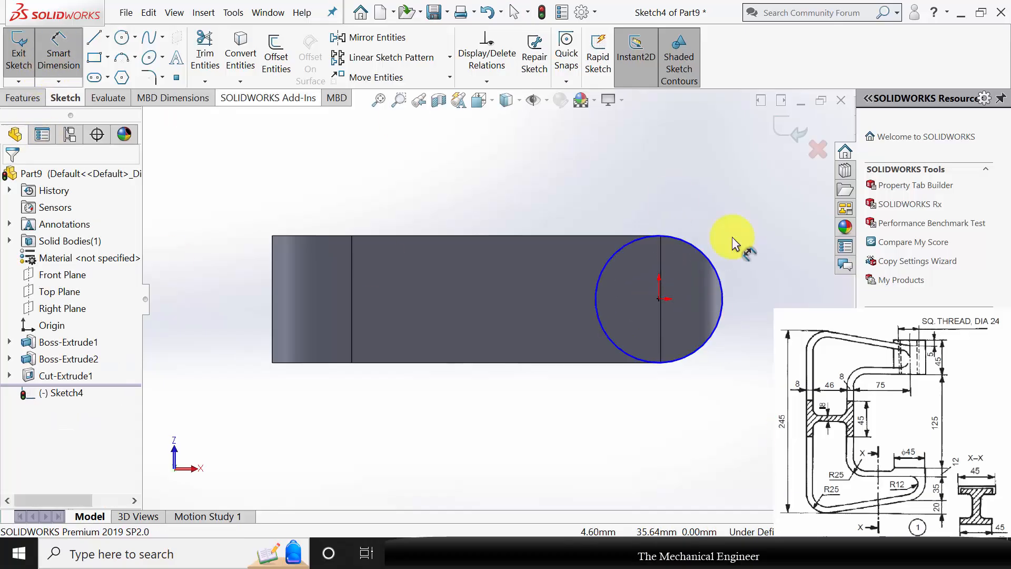
click(707, 255)
click(776, 269)
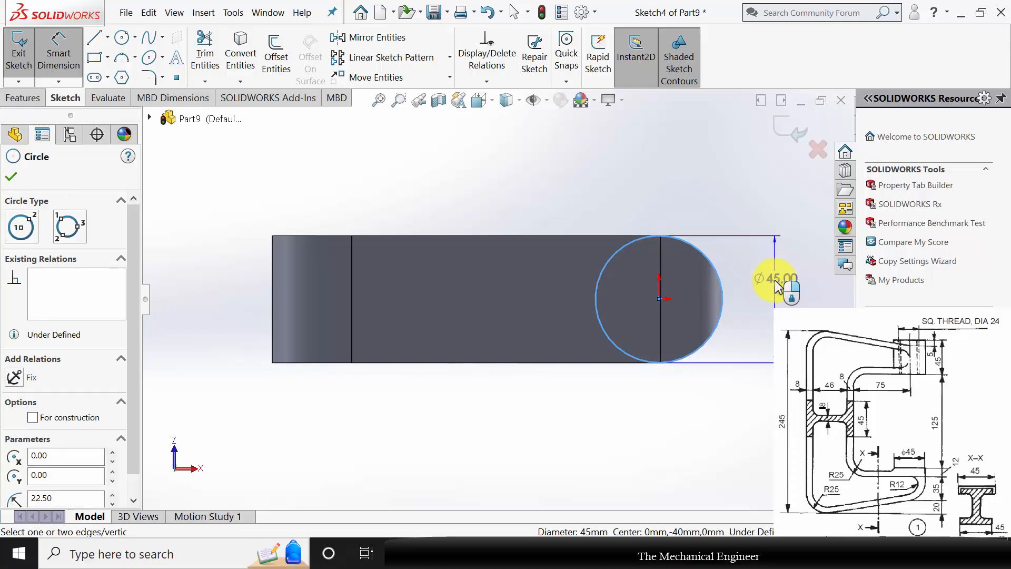
key(Return)
key(Return)
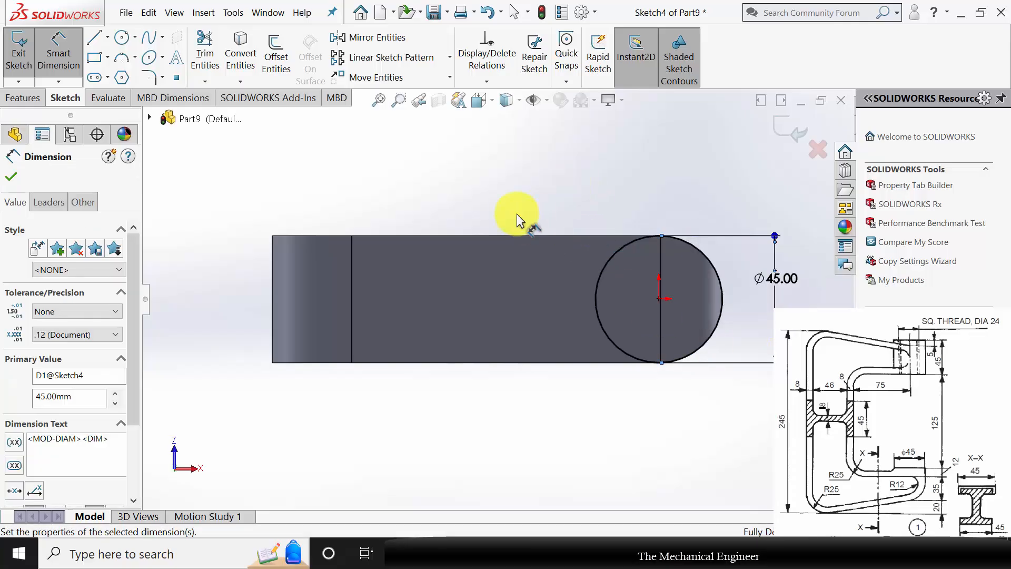
Extrude the circle as a 45 mm blind boss in the reversed direction, up through the upper arm, merging the result.
click(23, 98)
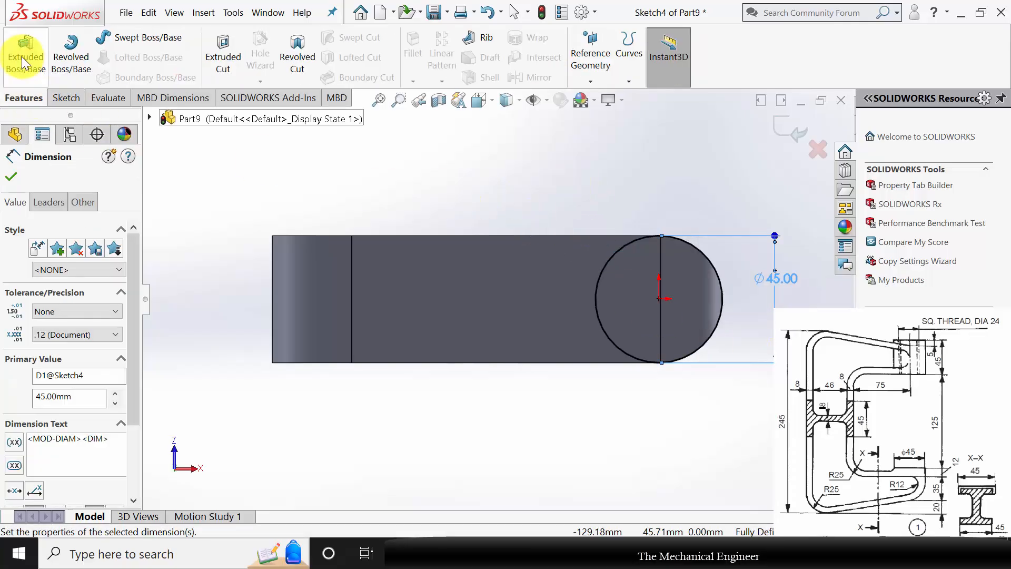
click(23, 60)
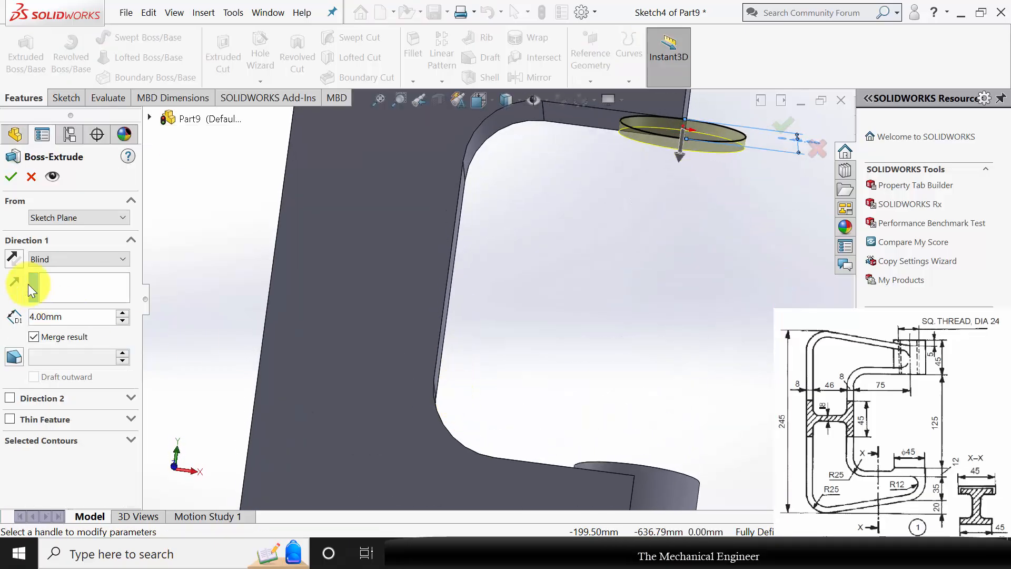
click(14, 258)
drag(66, 317, 2, 312)
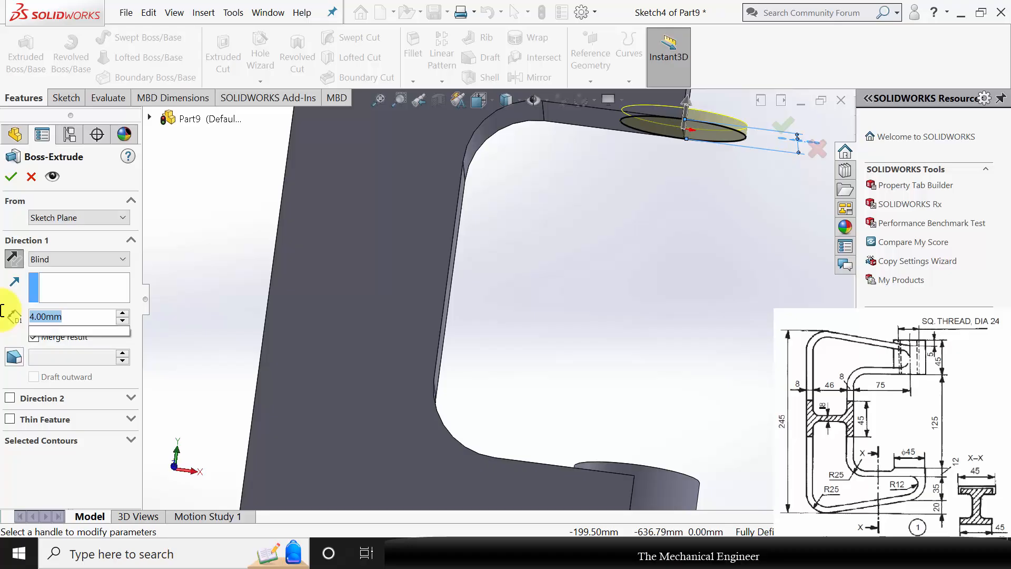
text(45)
key(Return)
click(635, 300)
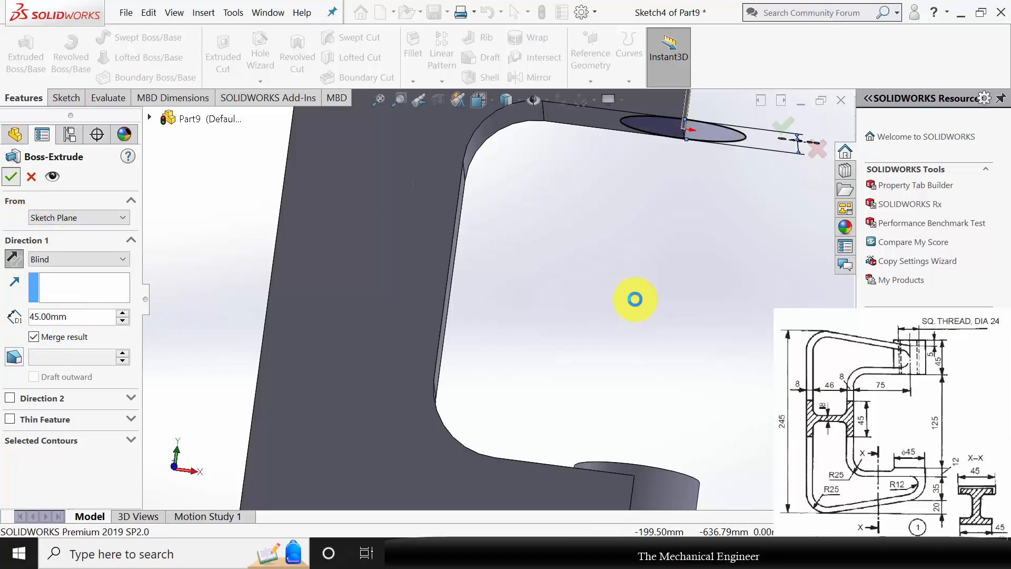
key(Return)
Start a sketch on the cylindrical boss's upper face and draw a circle about 24 mm in diameter centred on the origin.
scroll(632, 309, up, 4)
click(633, 275)
middle_drag(632, 276, 575, 345)
click(576, 258)
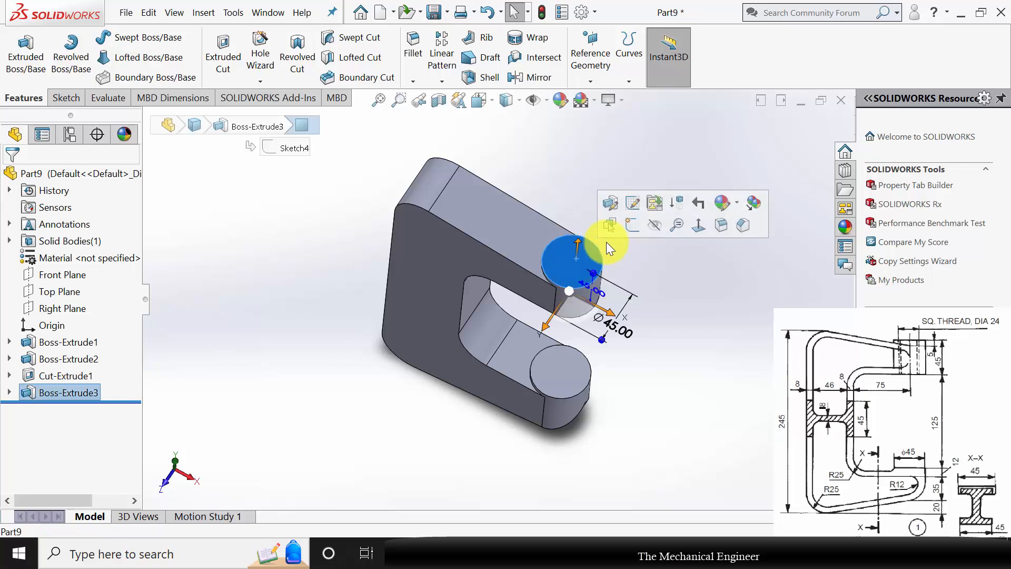
click(632, 230)
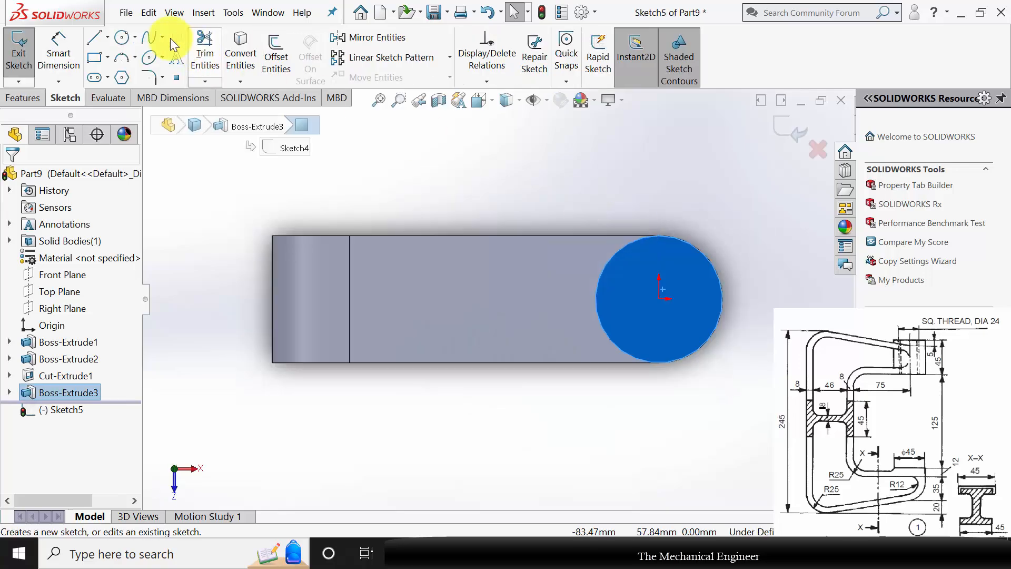
click(119, 42)
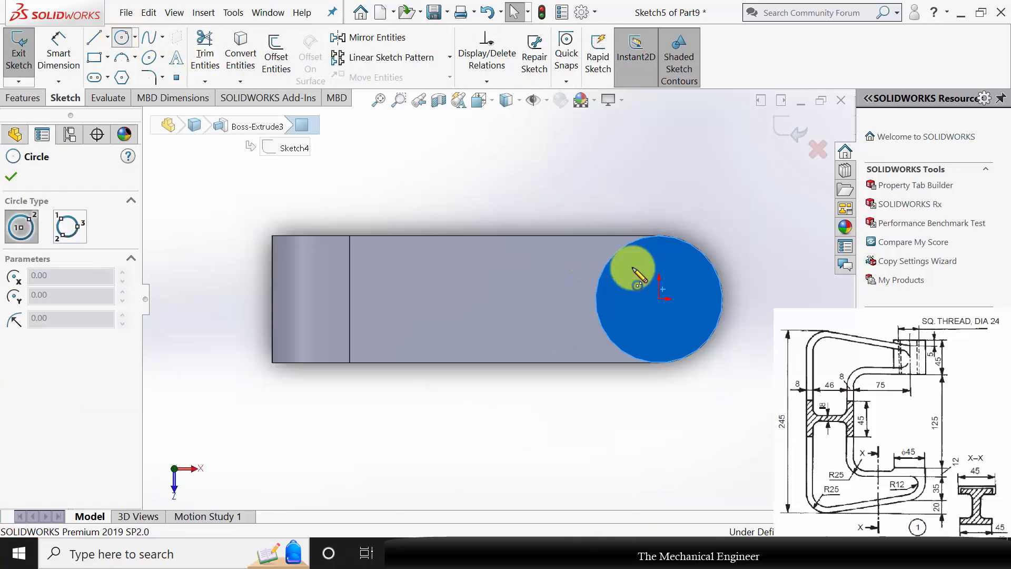
click(661, 301)
click(682, 275)
Set the diameter of the circle on the boss's upper face to 24 mm.
click(58, 53)
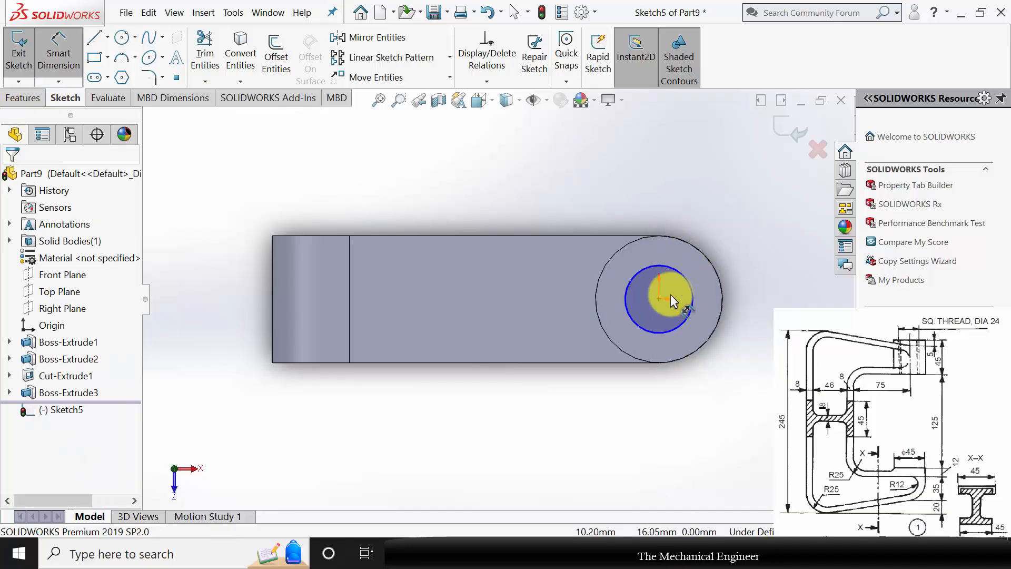
click(691, 290)
click(764, 280)
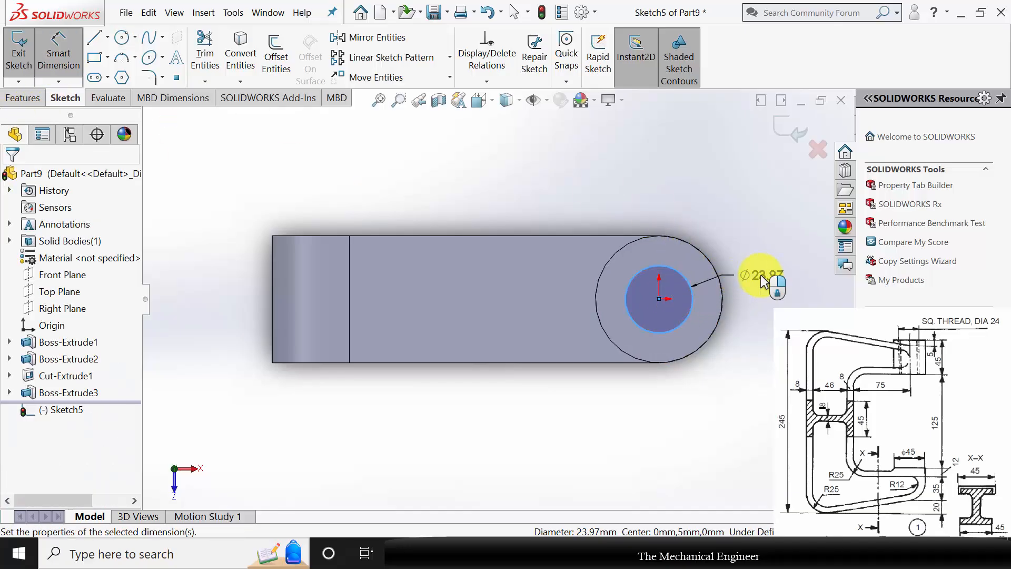
text(24)
key(Return)
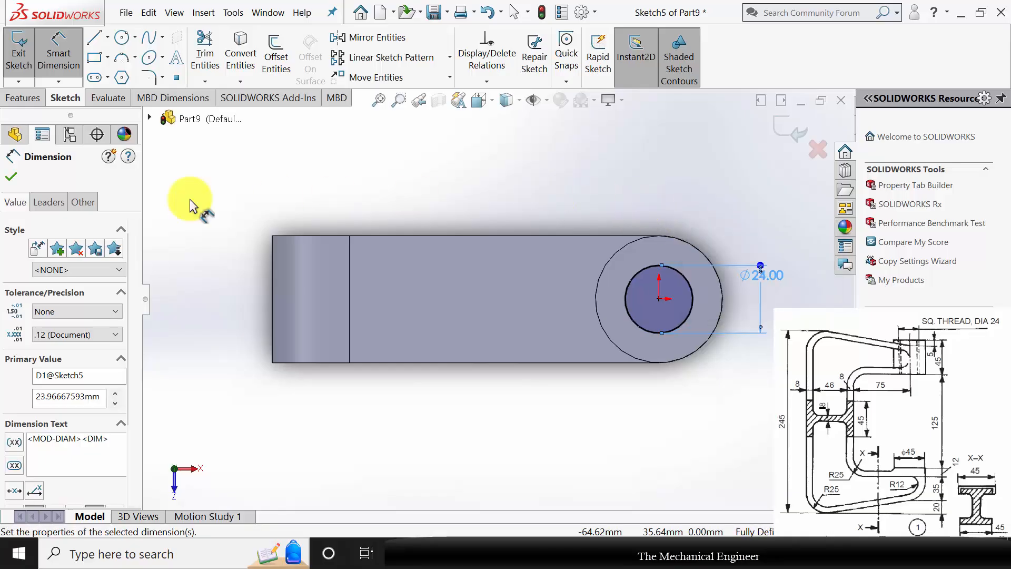
Cut the 24 mm circle through the boss with the Up To Surface end condition, ending at the boss's lower face.
click(23, 97)
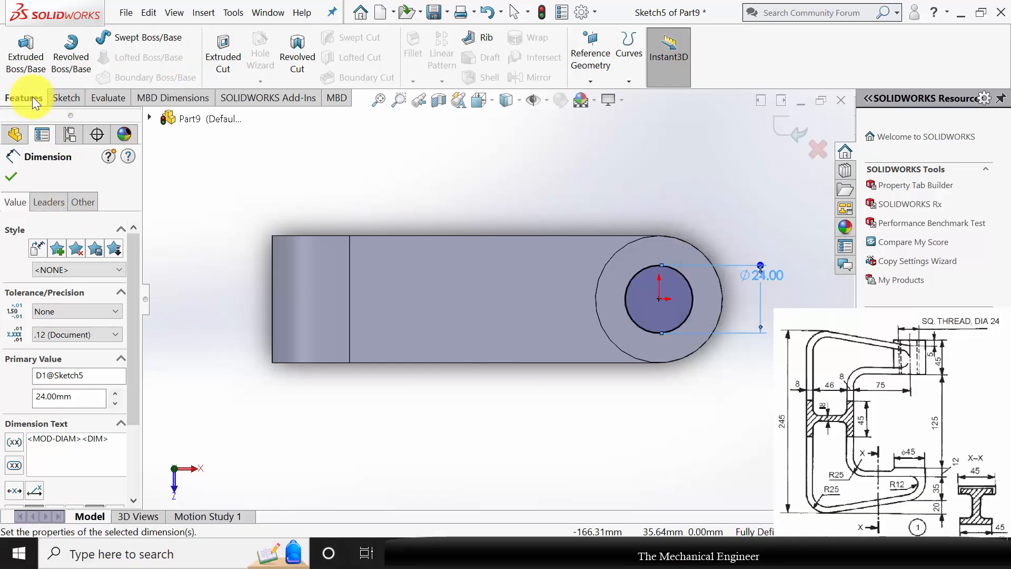
click(221, 73)
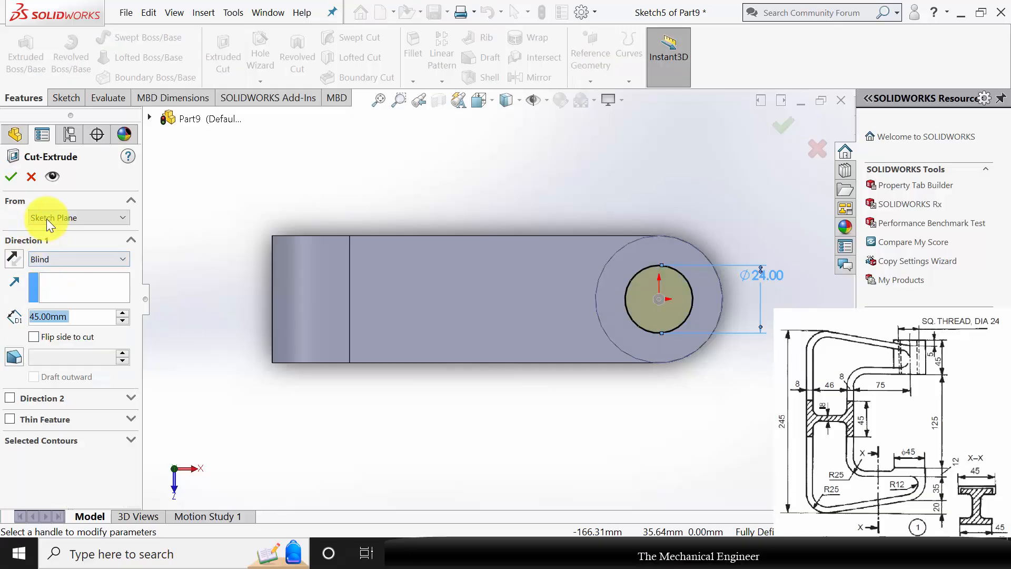
click(69, 257)
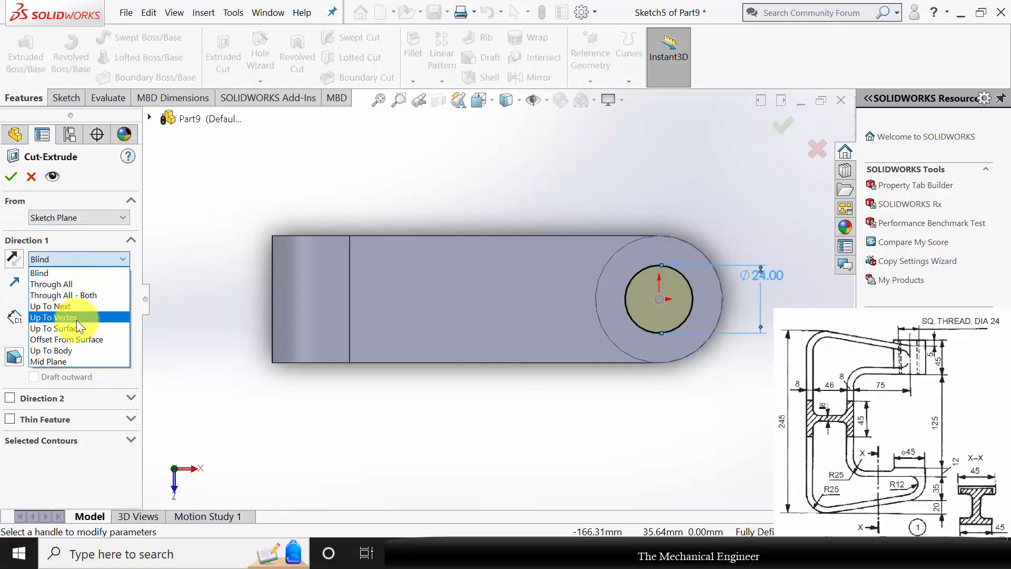
click(77, 320)
middle_drag(352, 312, 559, 190)
middle_drag(723, 258, 725, 171)
click(719, 110)
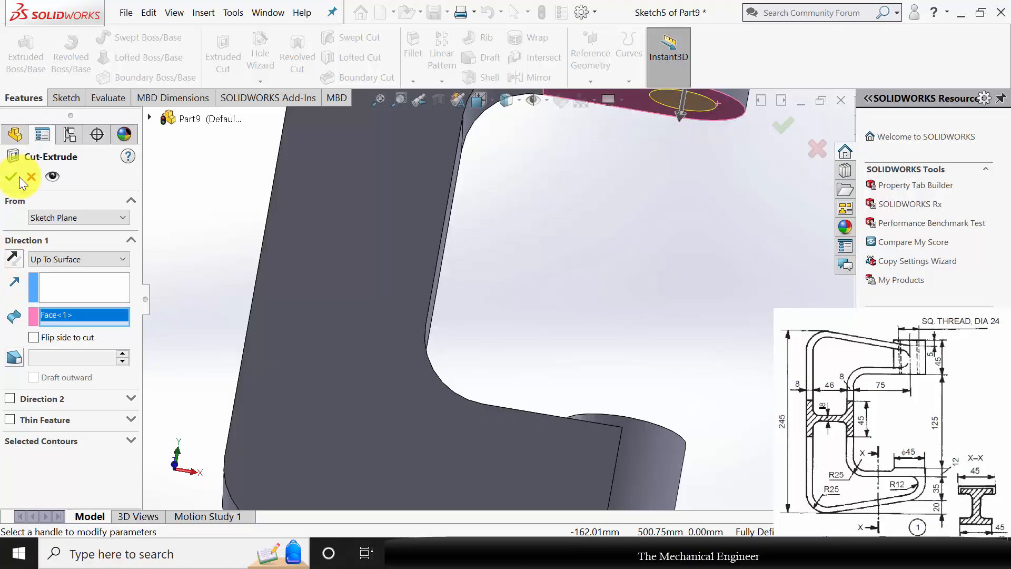
Start a Thread on the boss hole's upper circular edge and end it, using Up To Selection, at the upper arm's underside face.
scroll(643, 267, up, 4)
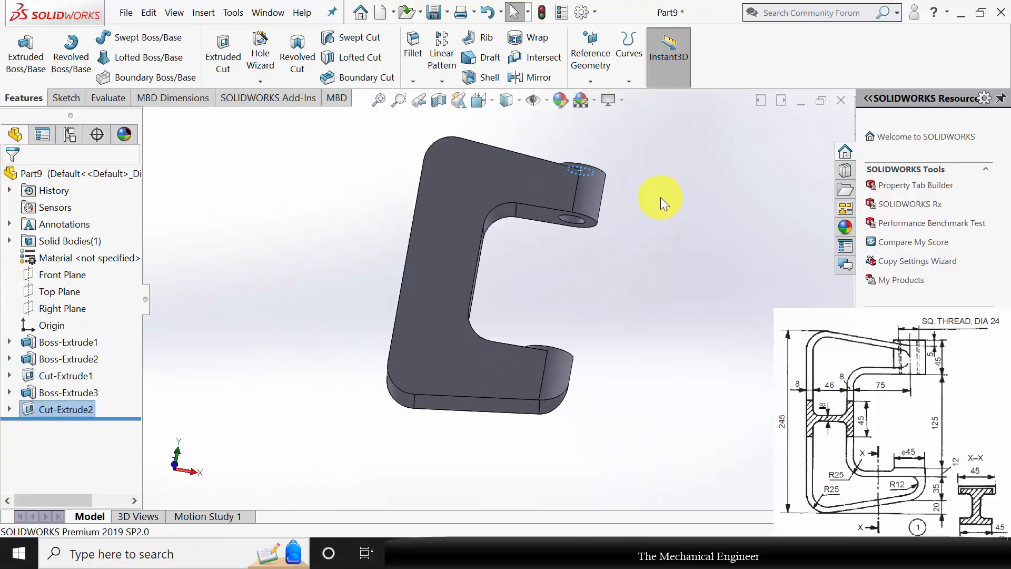
middle_drag(661, 197, 612, 221)
click(618, 229)
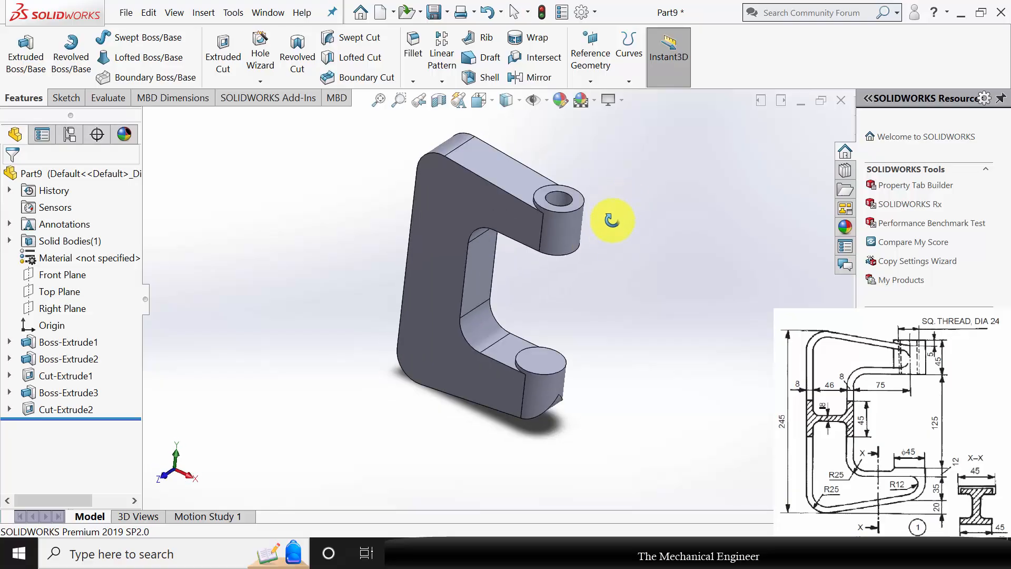
scroll(607, 174, down, 3)
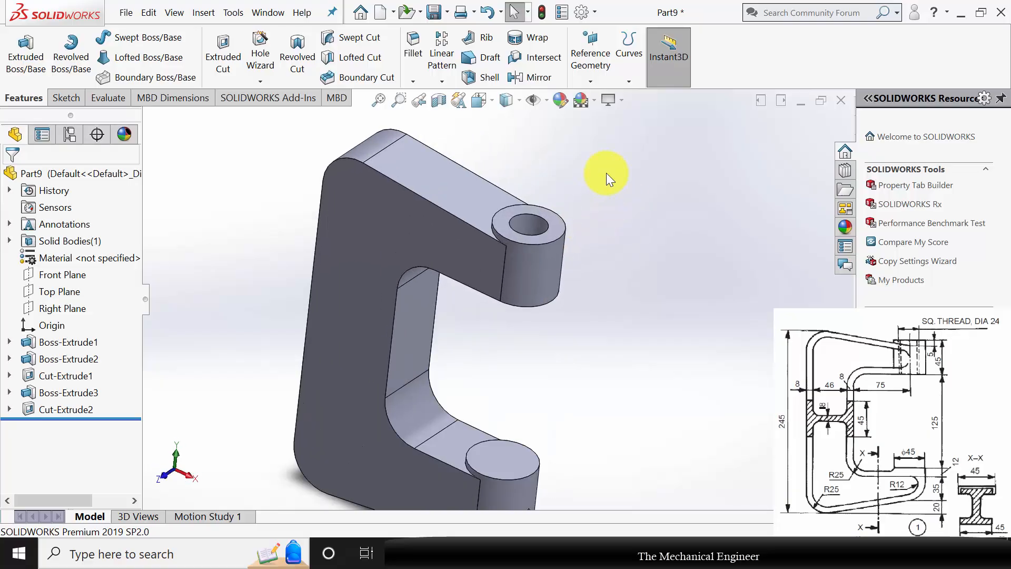
click(262, 81)
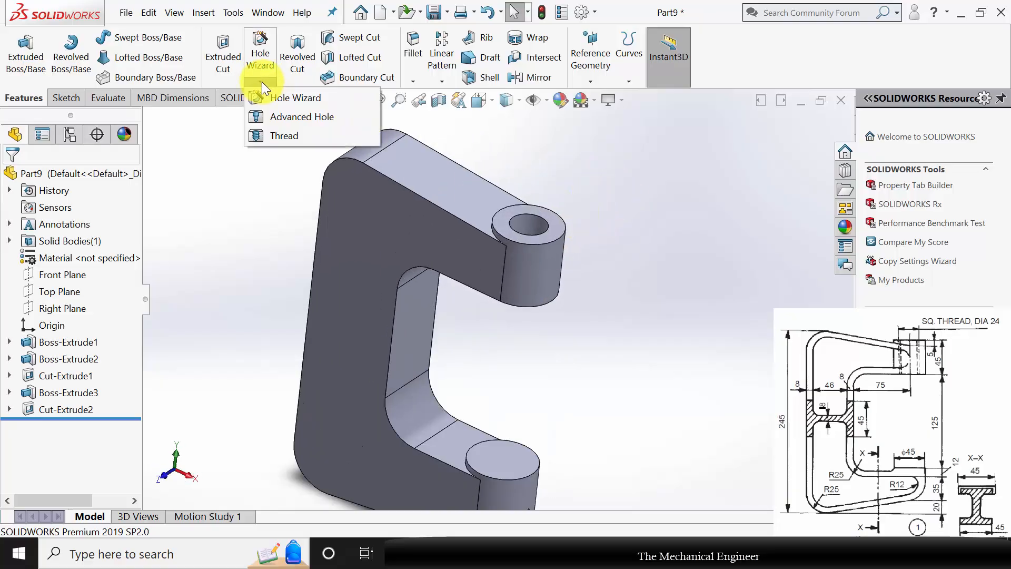
click(281, 133)
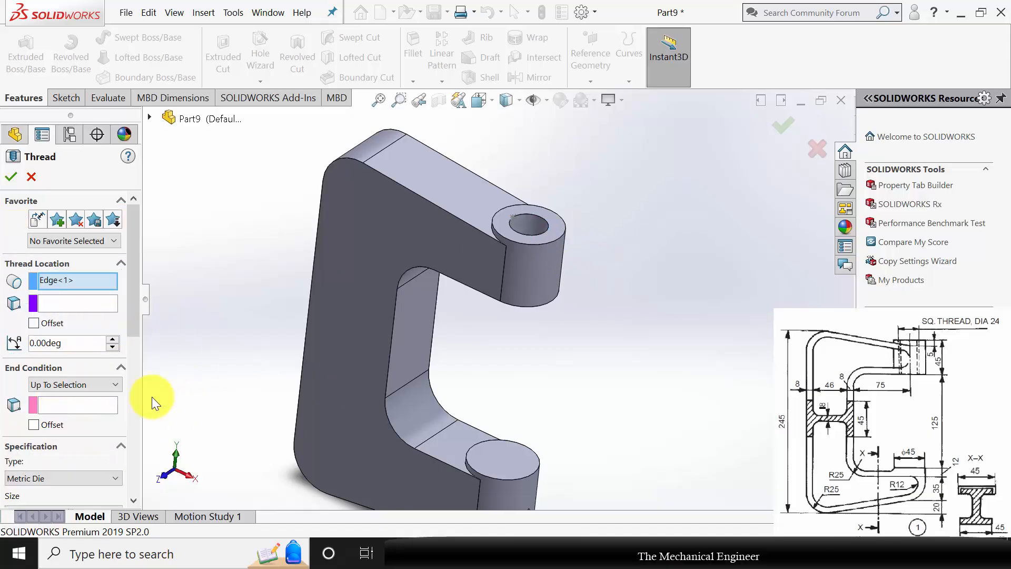
click(74, 405)
middle_drag(523, 396, 516, 217)
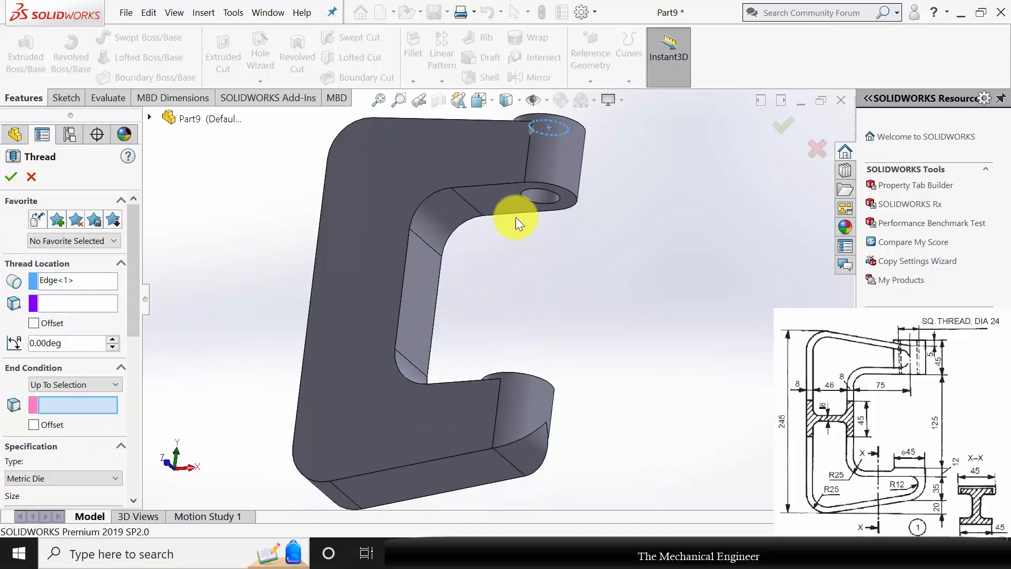
click(516, 197)
middle_drag(631, 229, 632, 302)
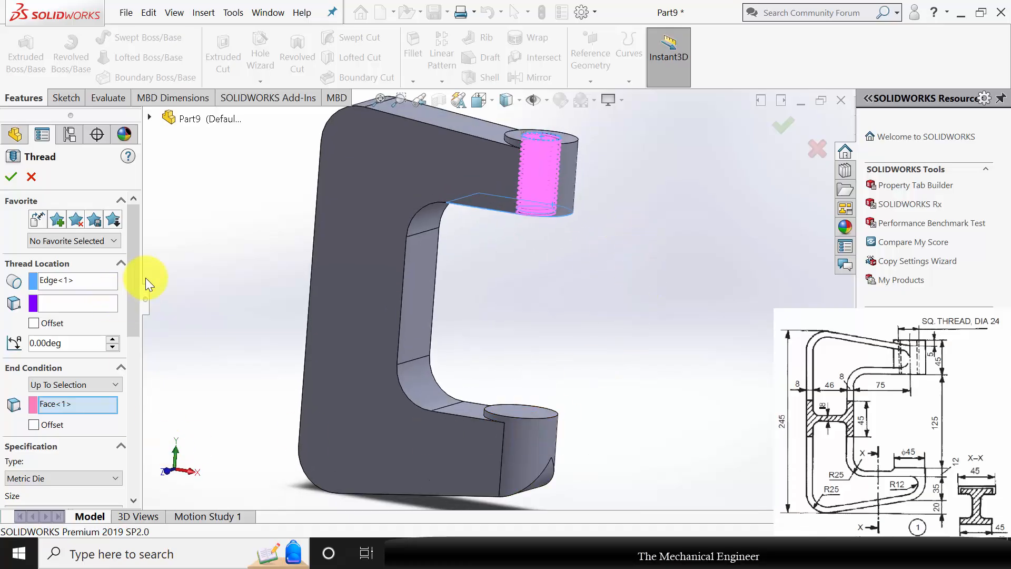
Change the thread method to Extrude thread for the hole's thread.
drag(133, 267, 147, 374)
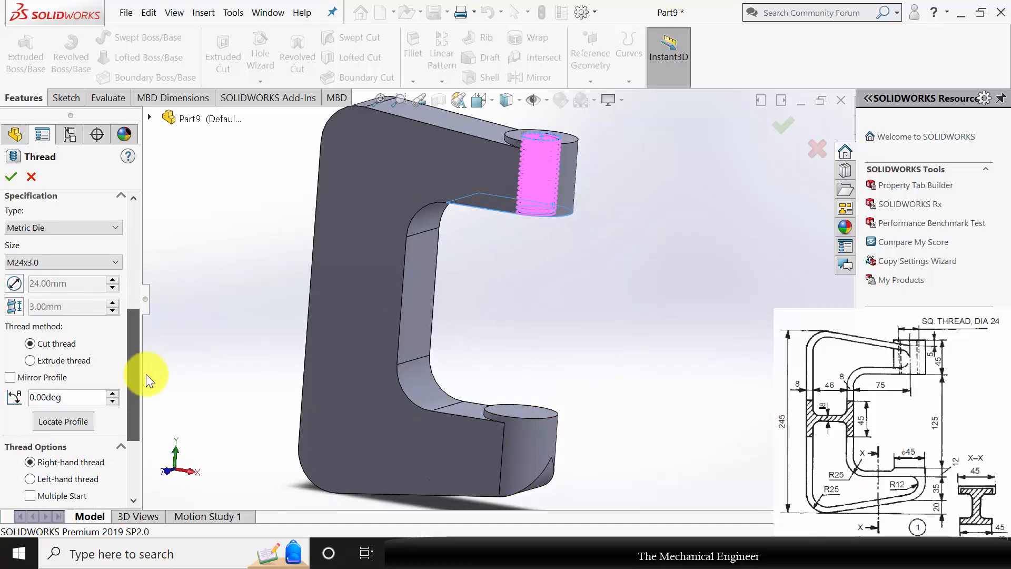
click(41, 356)
drag(137, 349, 141, 393)
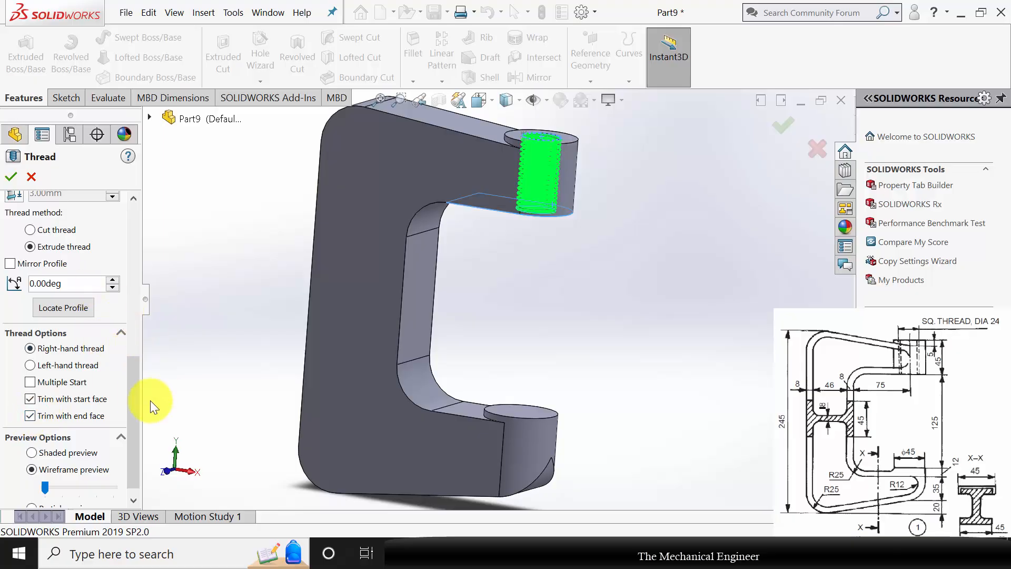
Accept the extruded thread in the boss hole with the Metric Die type and size M24x3.0.
drag(137, 387, 138, 327)
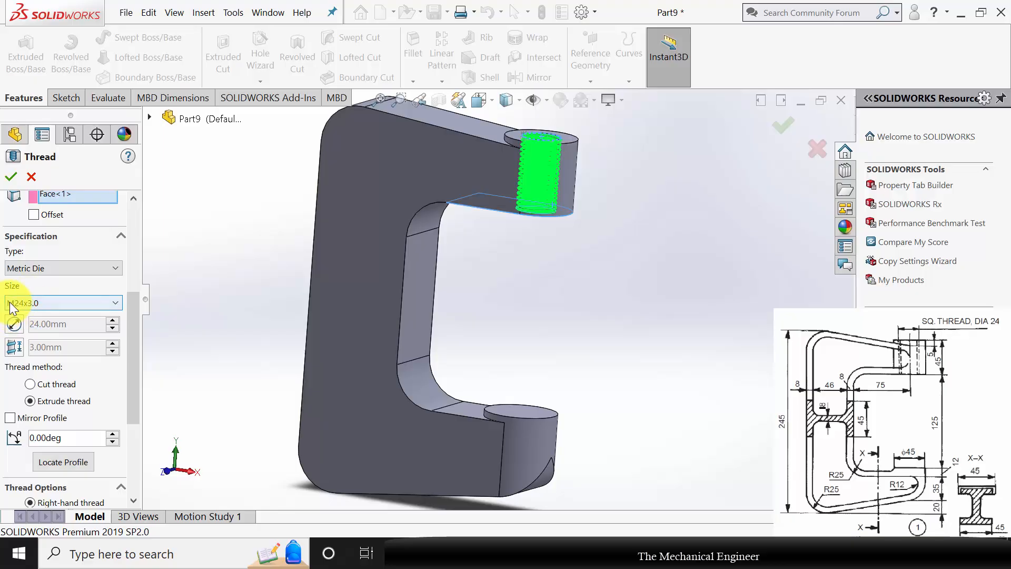
click(12, 178)
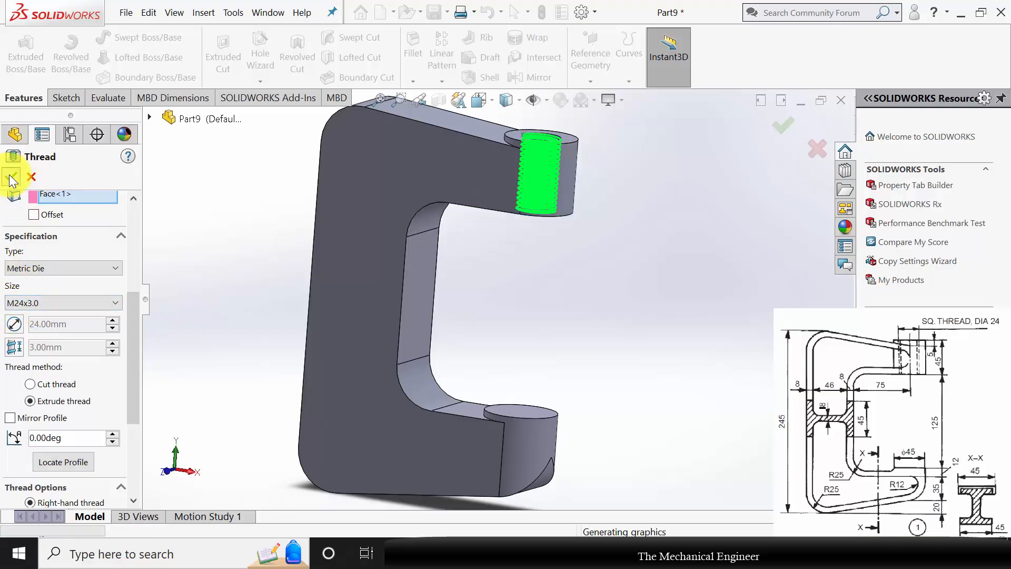
scroll(448, 287, up, 3)
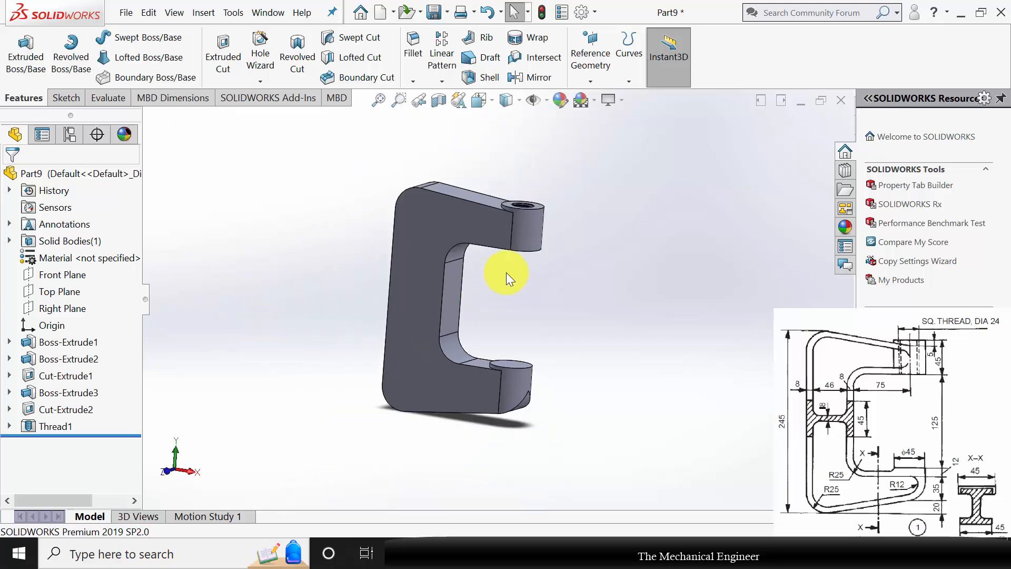
Start a sketch on the C-frame's large front face and offset its outline 8 mm inward.
middle_drag(506, 275, 471, 255)
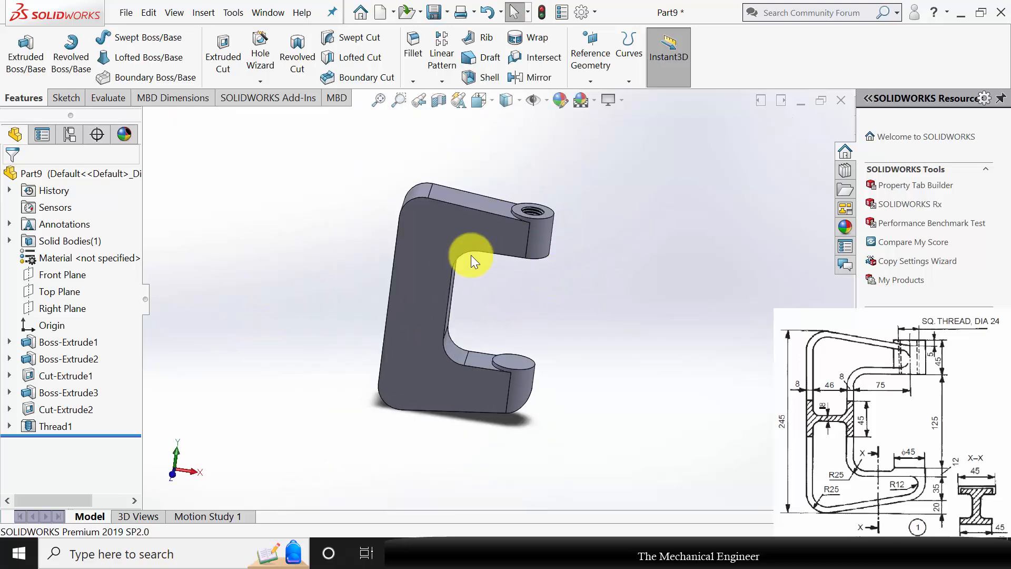
click(433, 241)
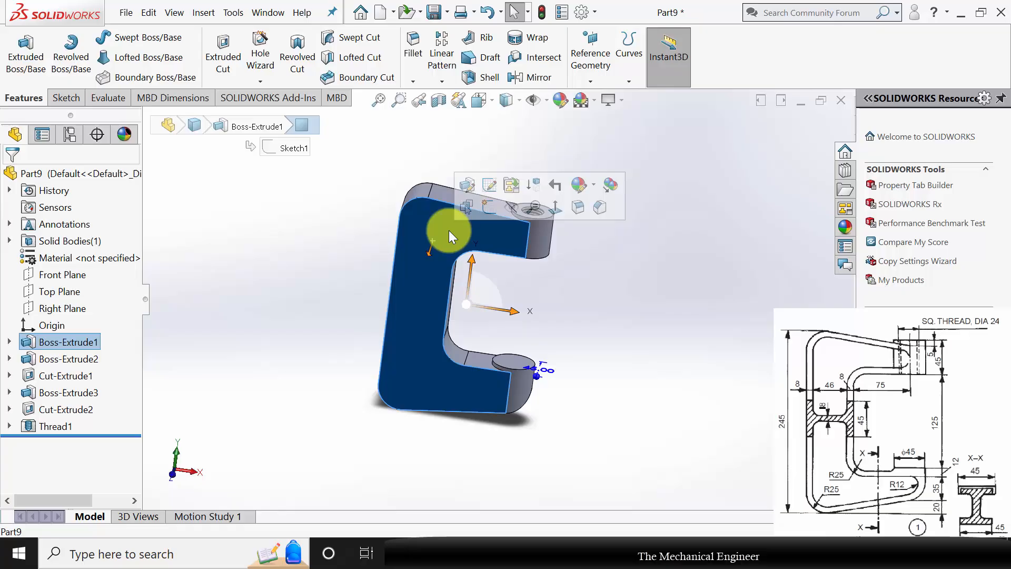
click(490, 210)
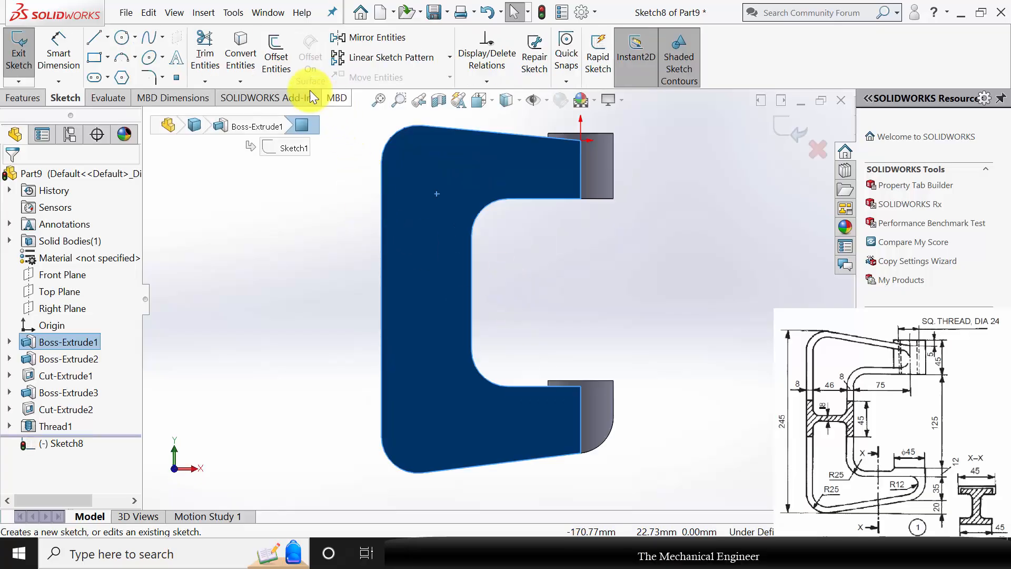
click(279, 59)
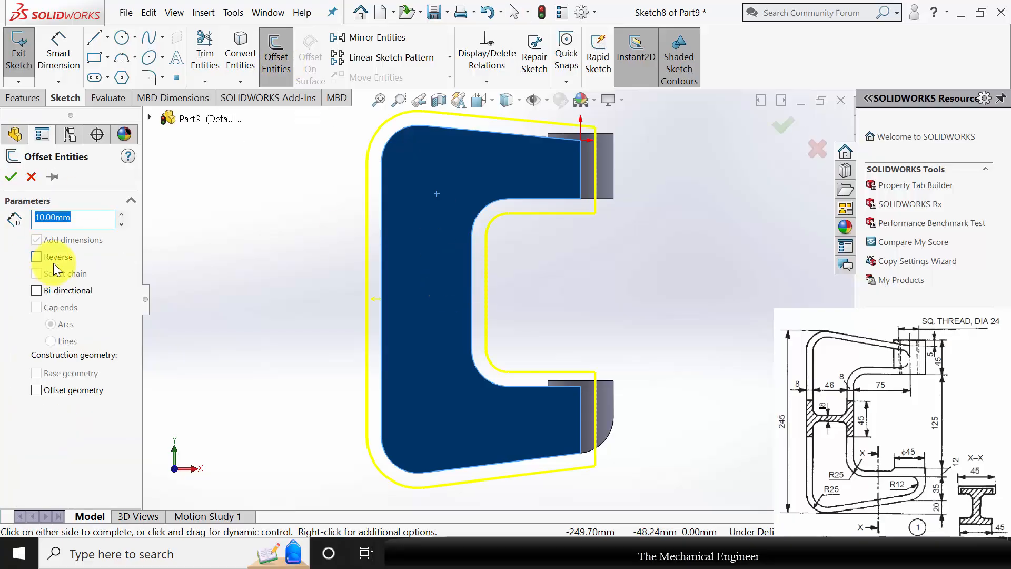
click(40, 256)
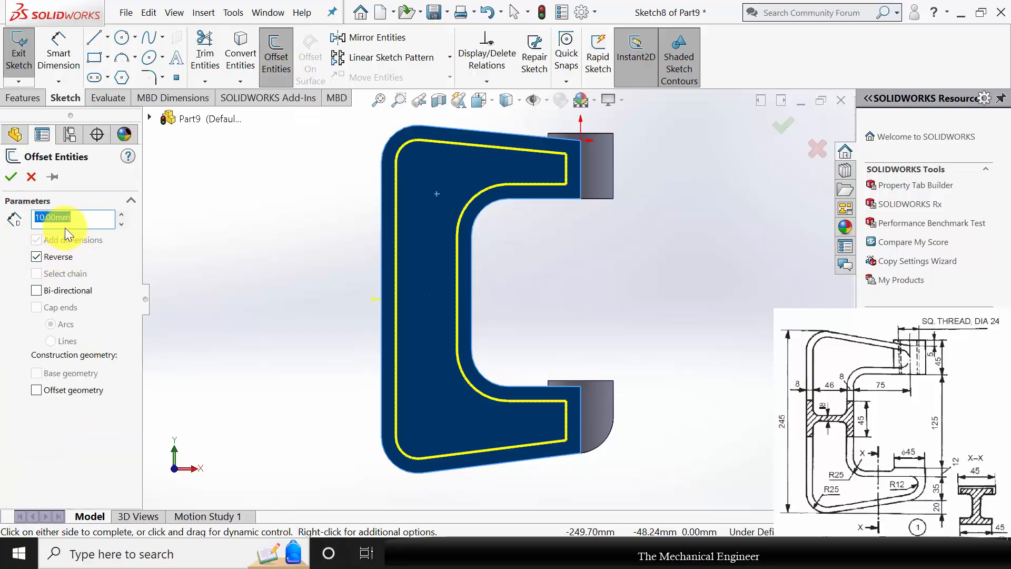
text(8)
key(Return)
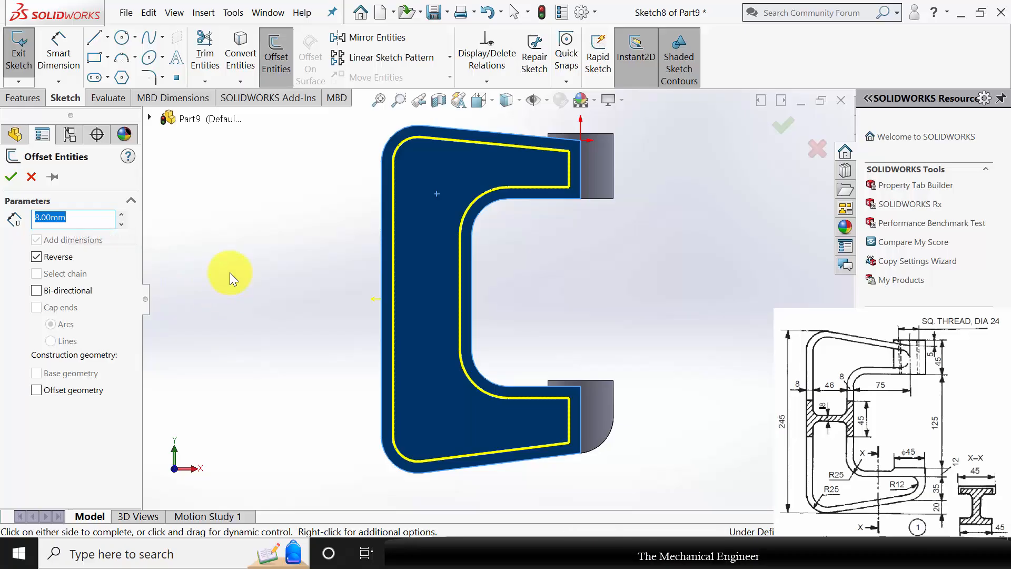
click(11, 179)
Fillet the four corners of the offset profile at the ends of the upper and lower arms with a 12 mm radius.
click(153, 80)
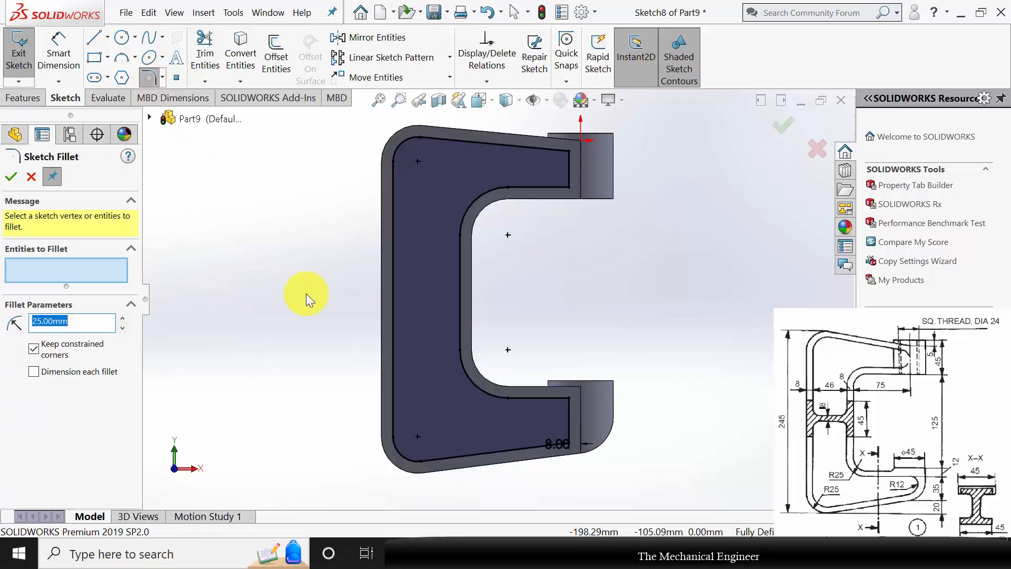
text(12)
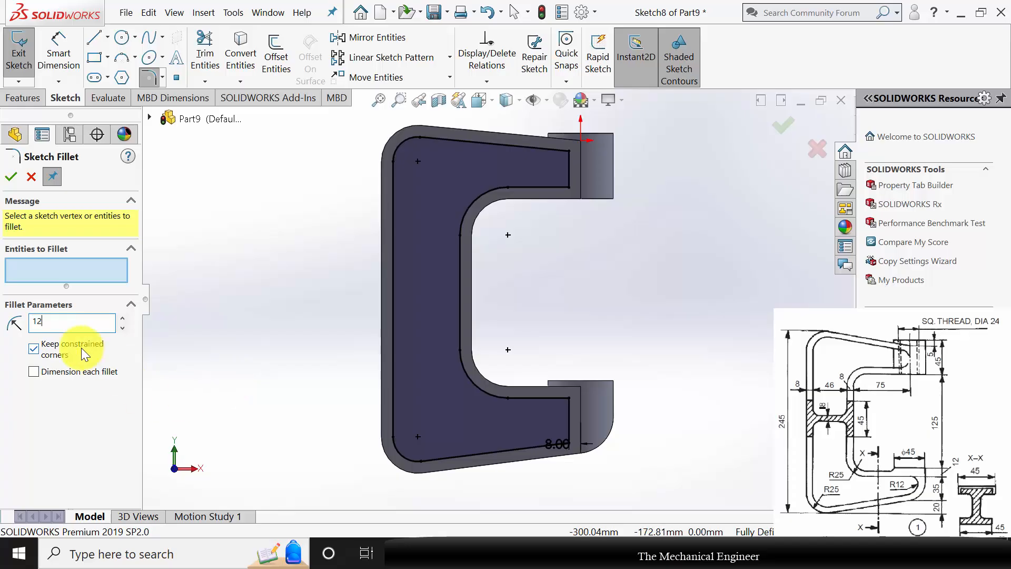
key(Return)
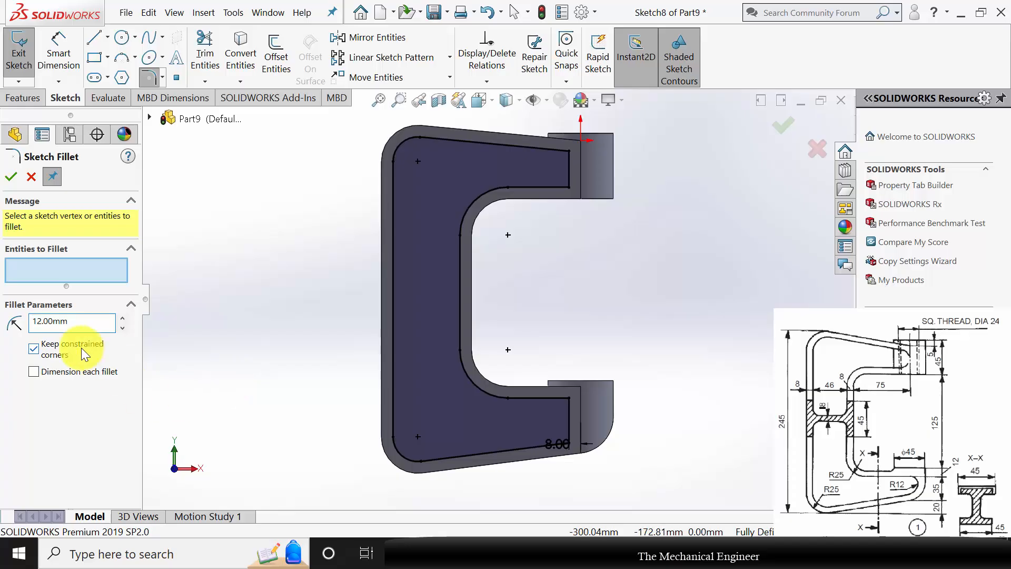
click(567, 399)
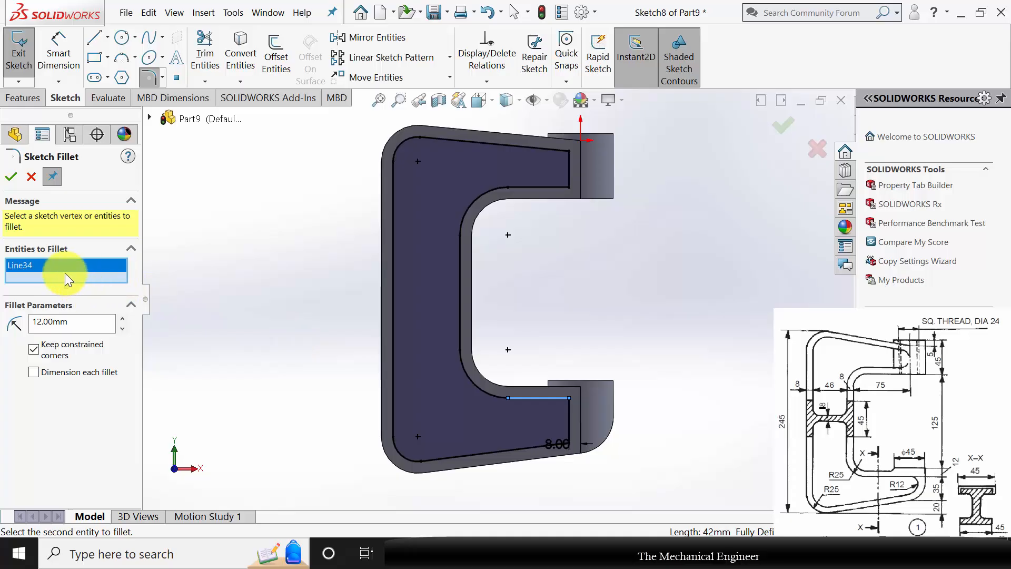
key(Delete)
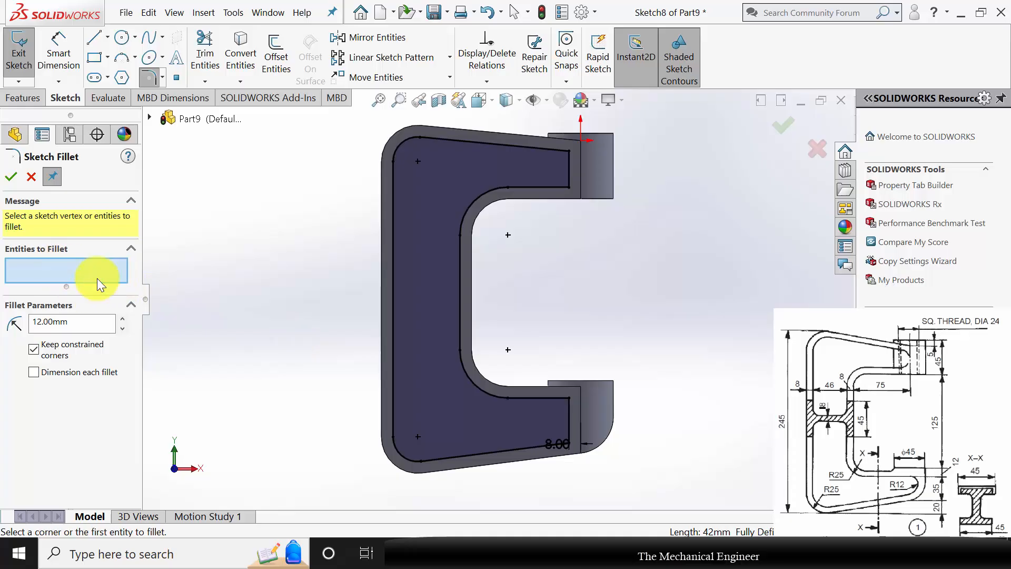
click(567, 399)
click(570, 444)
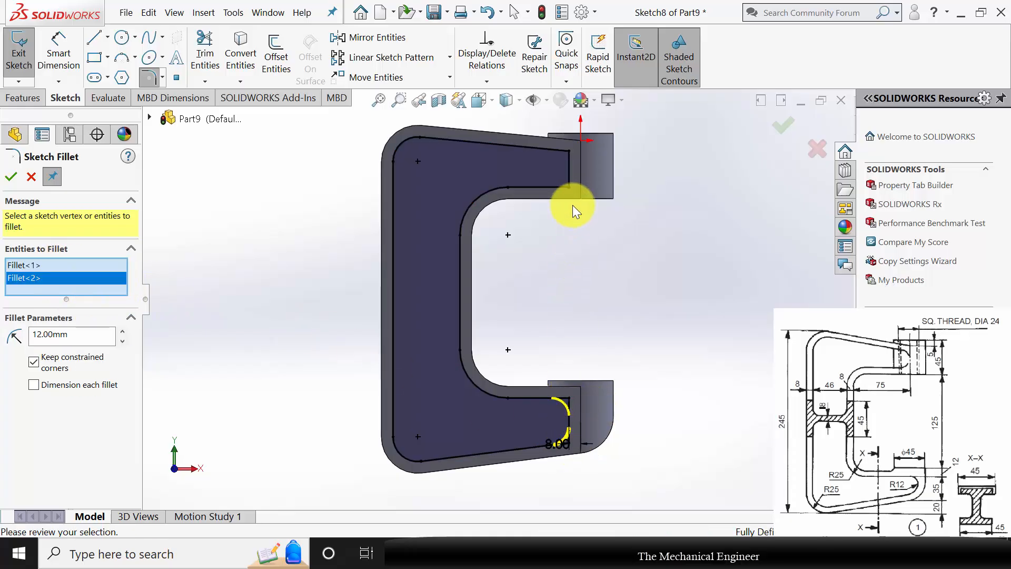
click(573, 187)
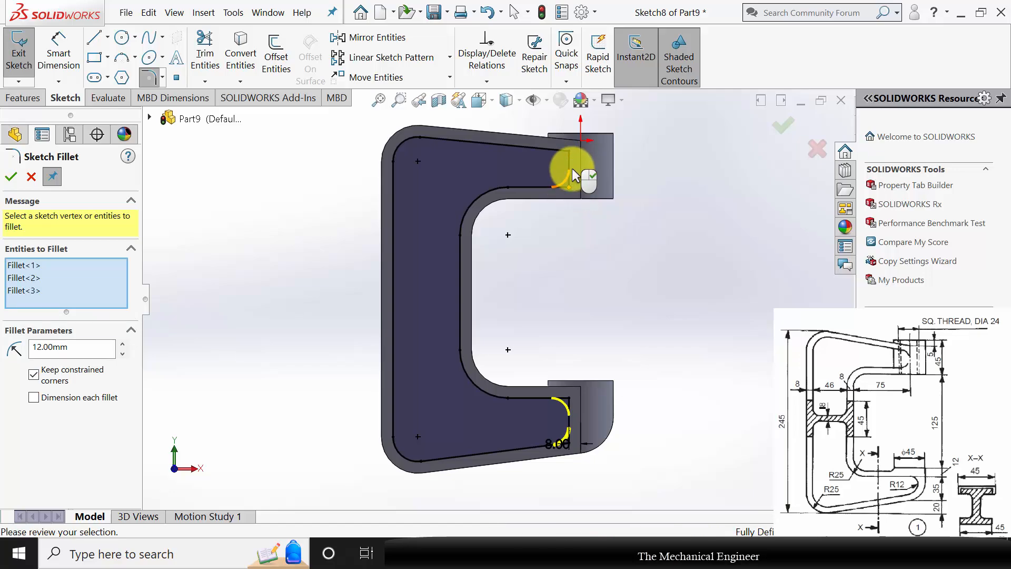
click(569, 154)
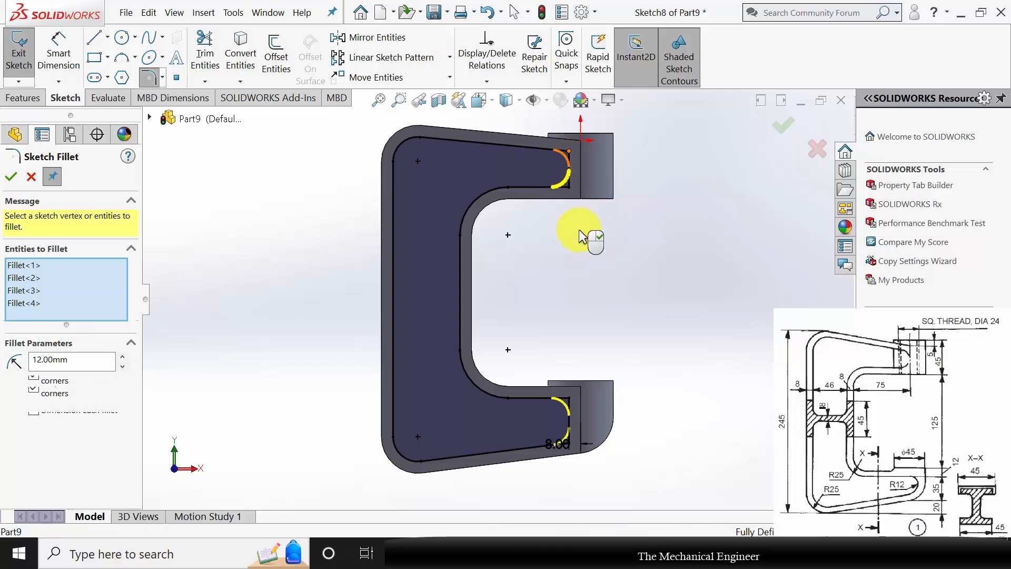
click(12, 177)
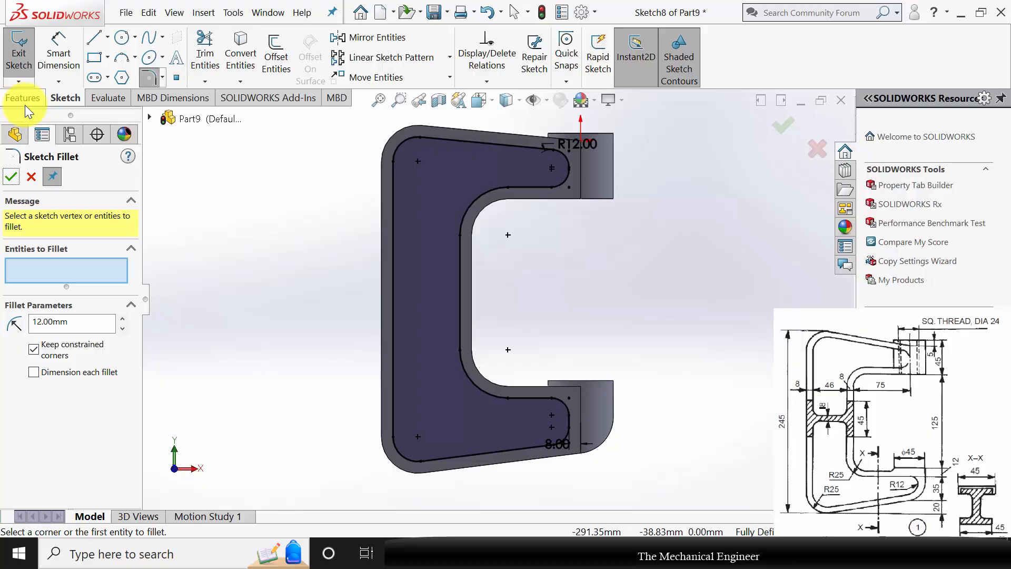
click(15, 175)
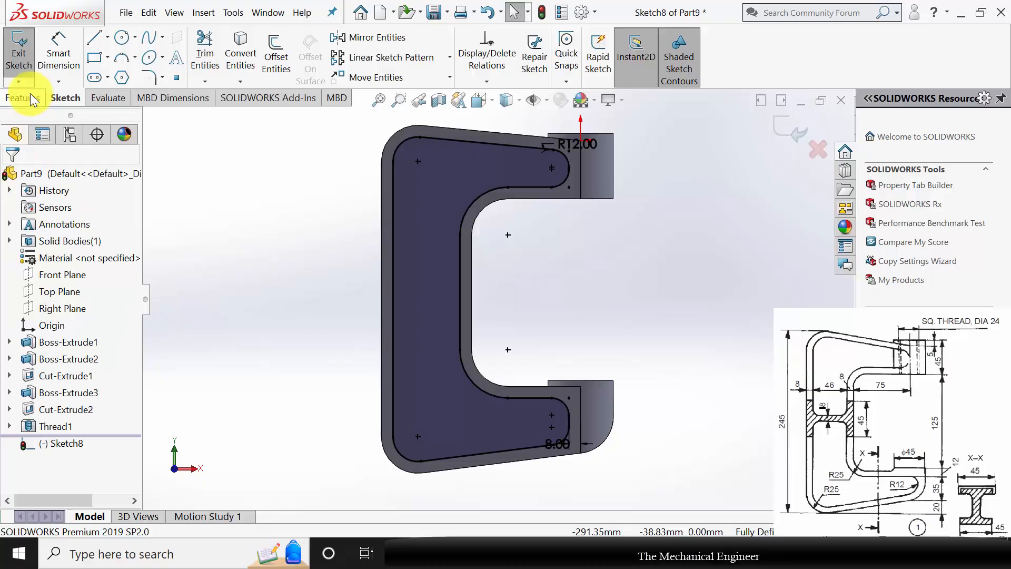
Cut the filleted inner profile into the frame with a blind depth of (45-18)/2, that is 13.5 mm.
click(30, 95)
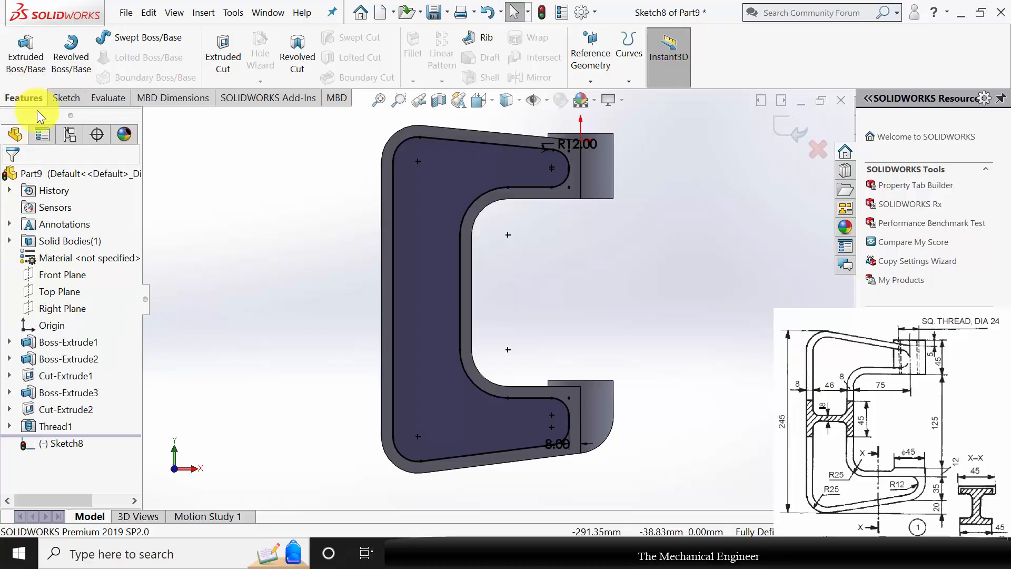
click(223, 58)
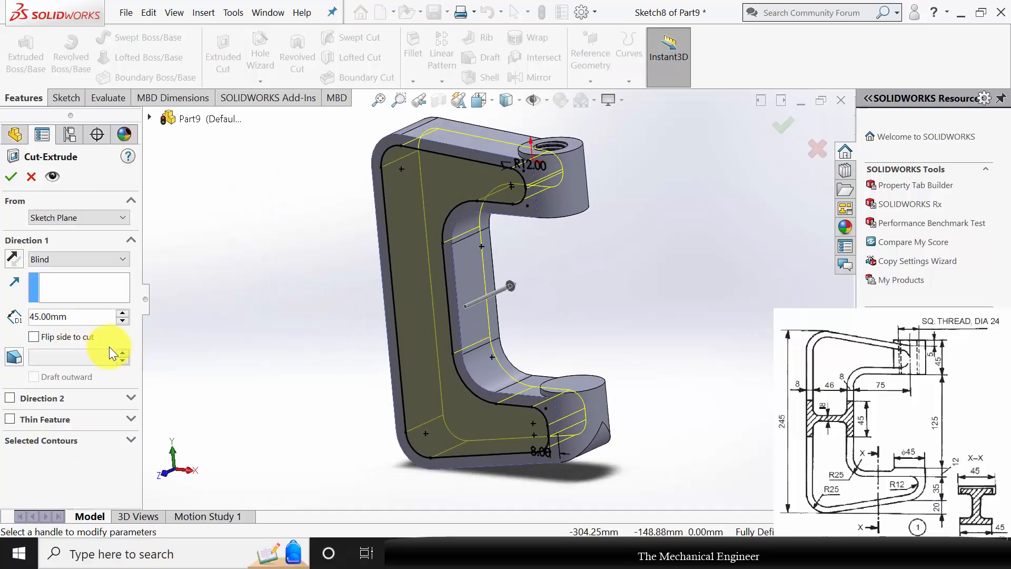
double_click(71, 320)
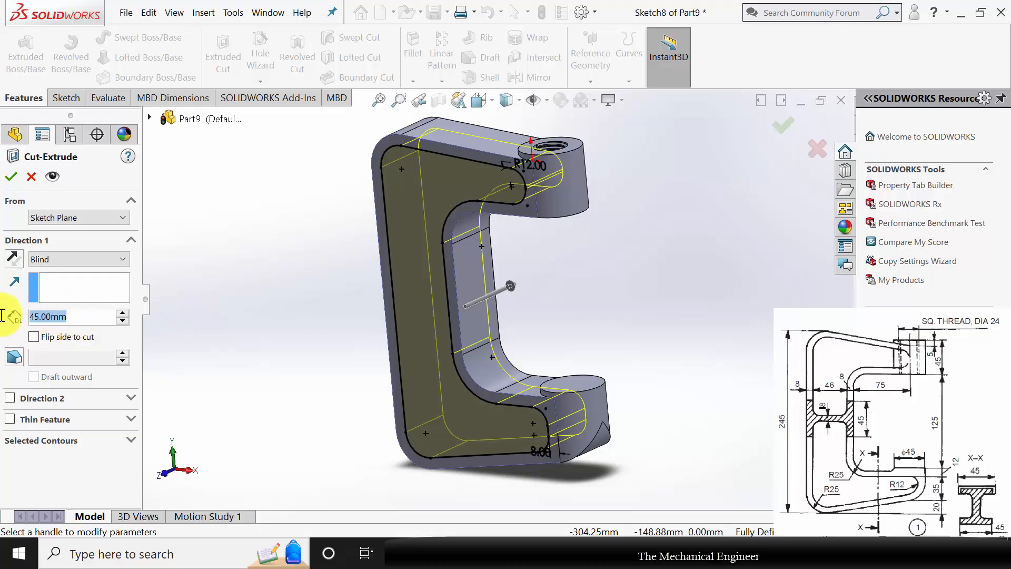
text(()
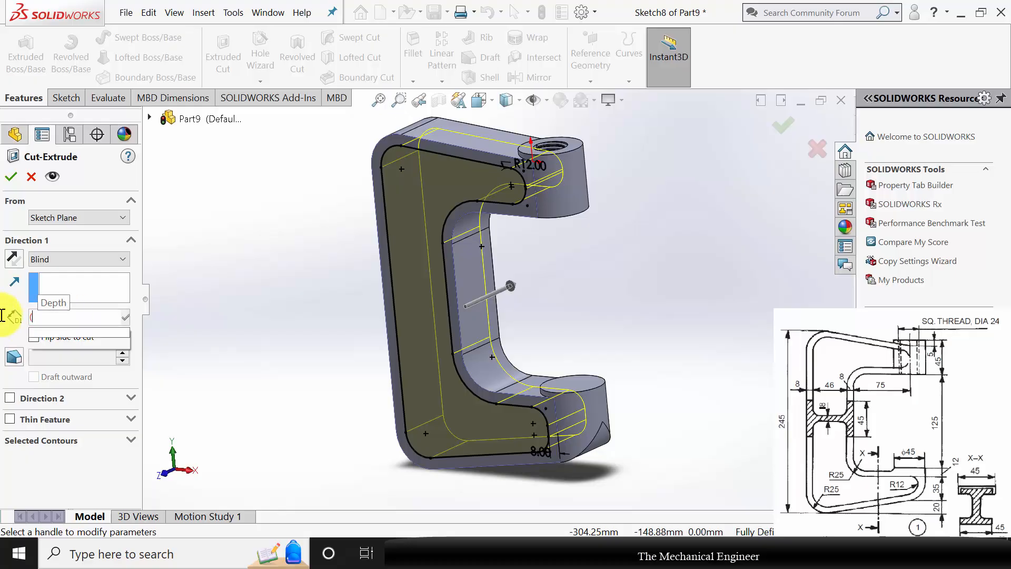
text(45-)
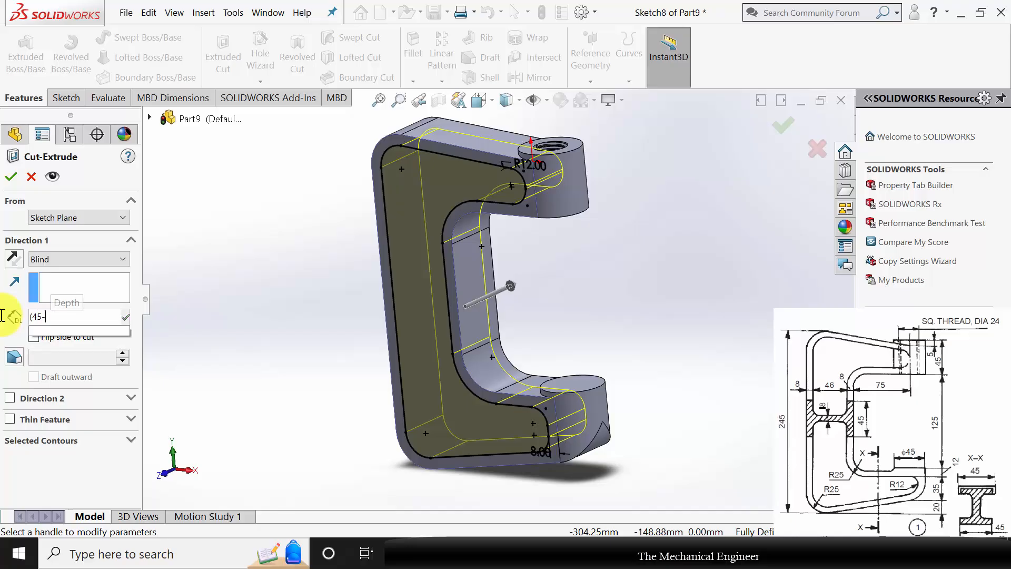
text(18)/)
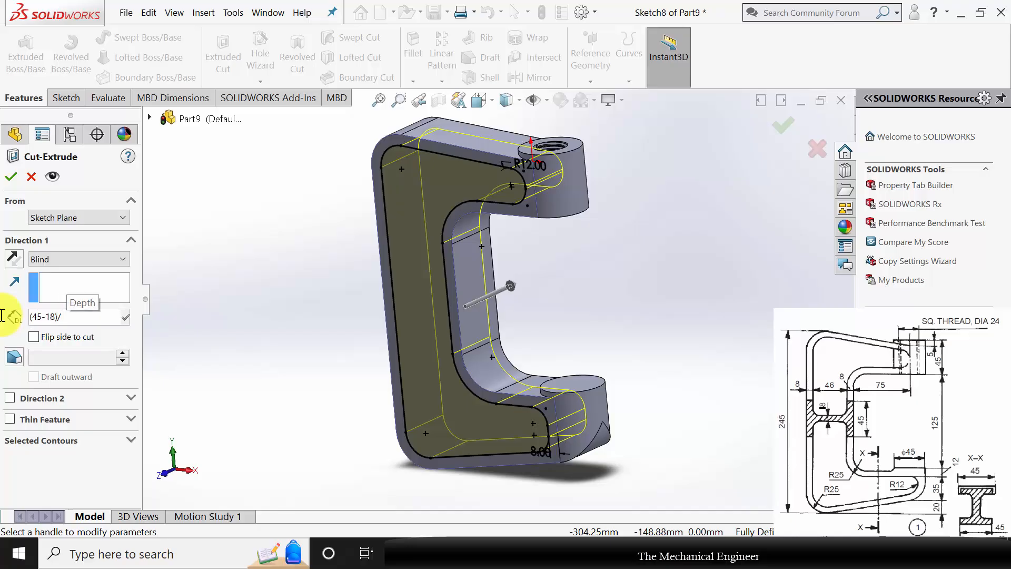
text(2)
key(Return)
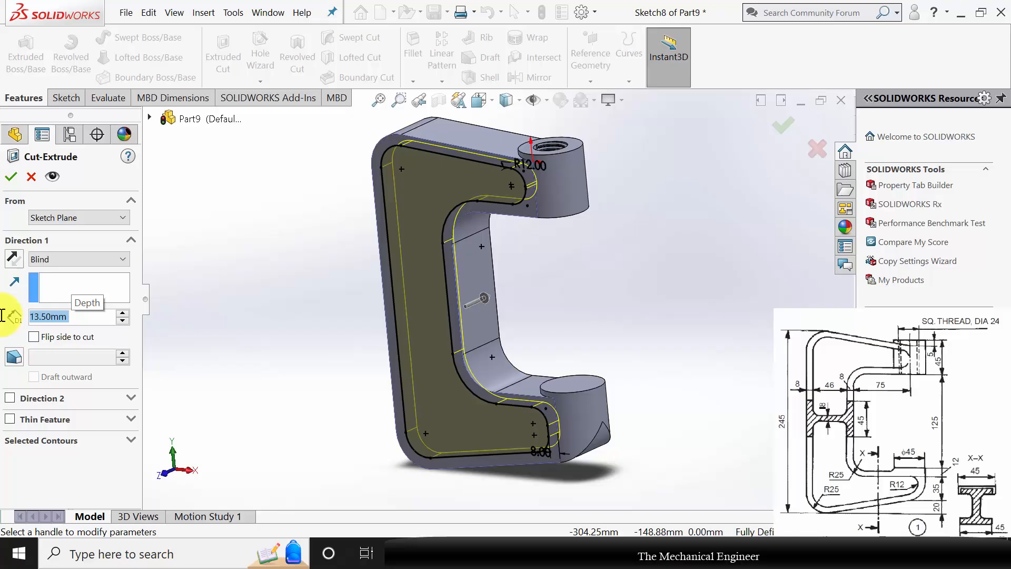
key(Return)
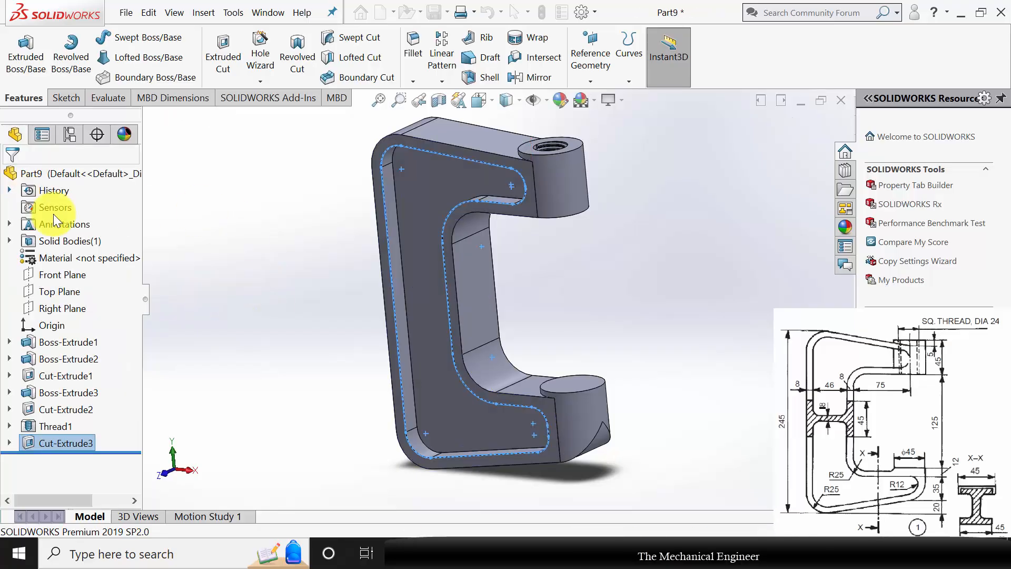
Mirror the recess cut about the Front Plane onto the opposite side of the frame.
middle_drag(336, 331, 334, 228)
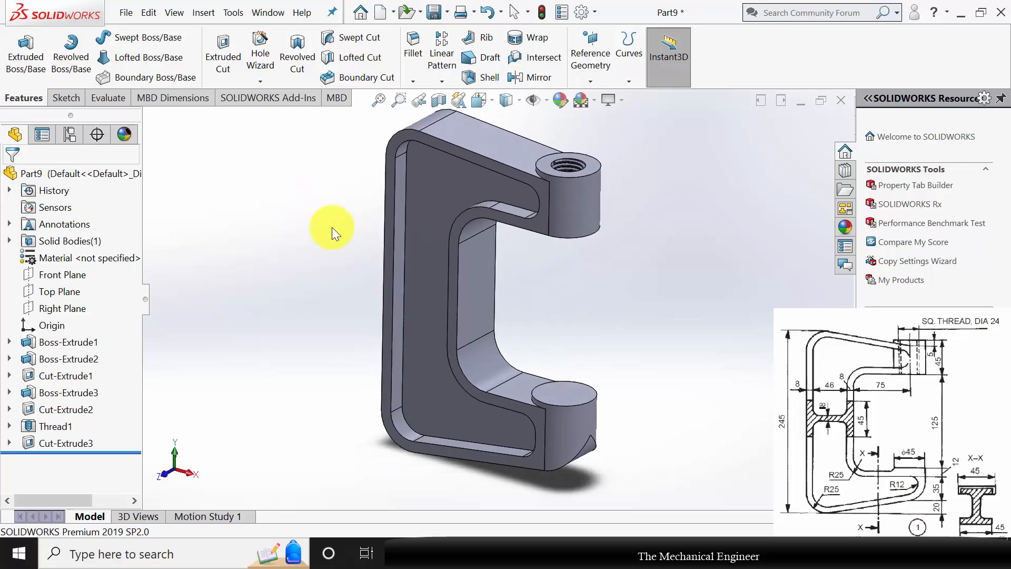
click(524, 77)
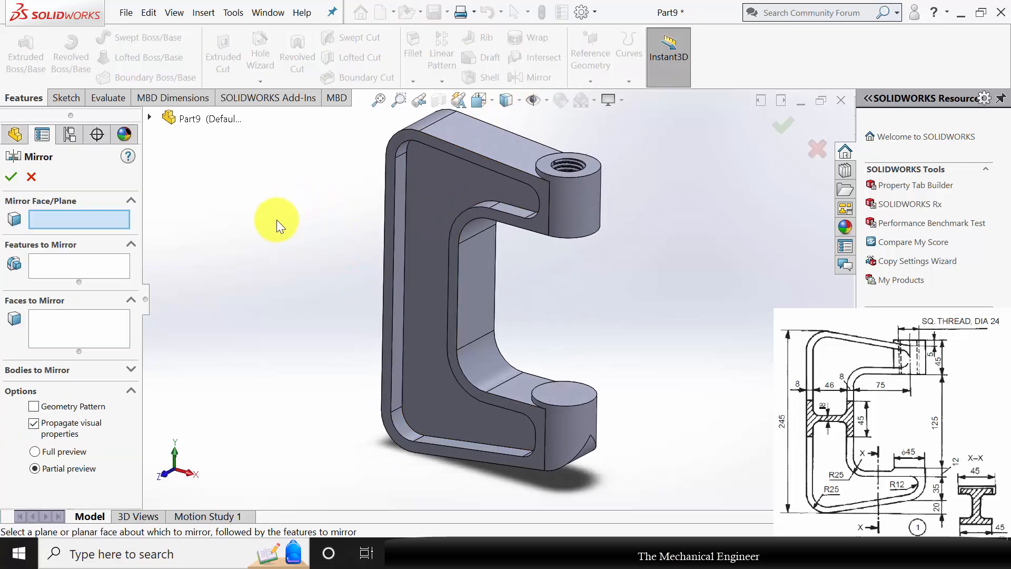
click(150, 116)
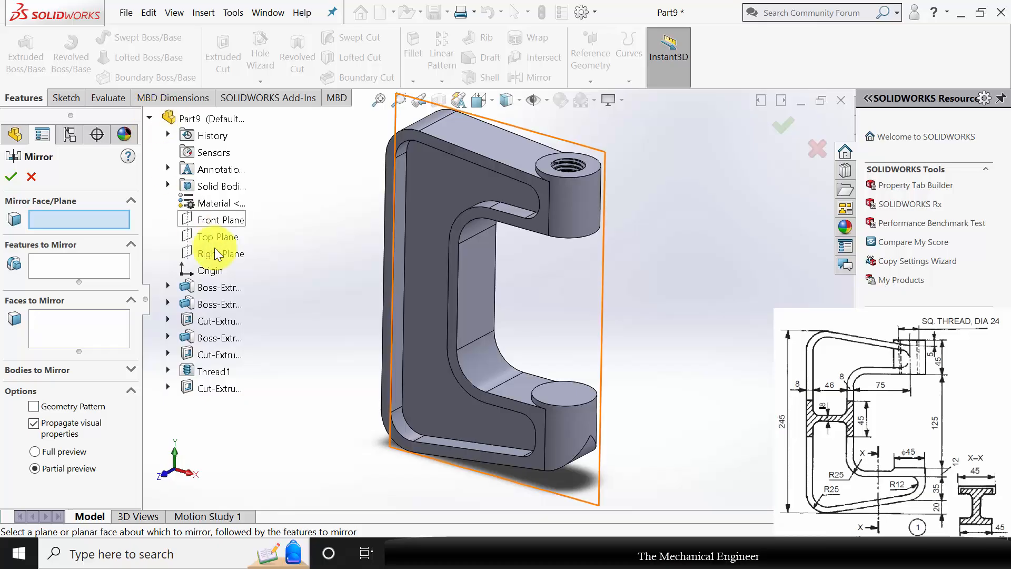
click(219, 220)
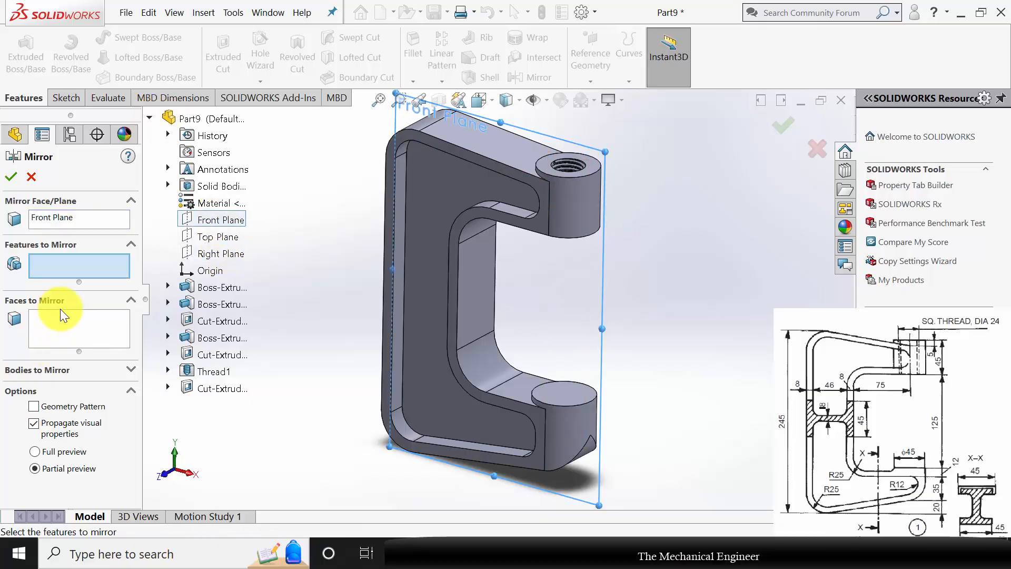
click(226, 387)
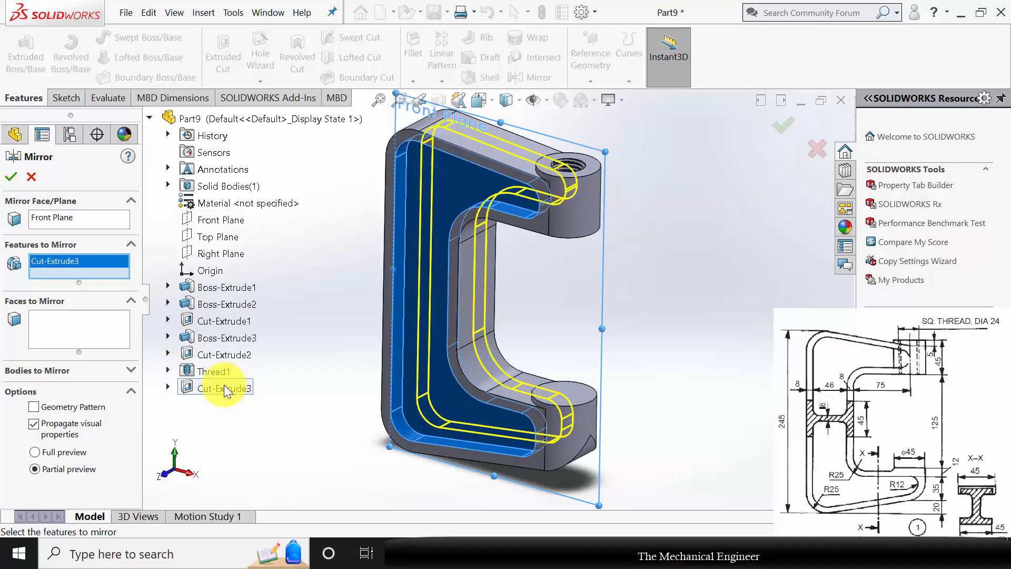
click(11, 179)
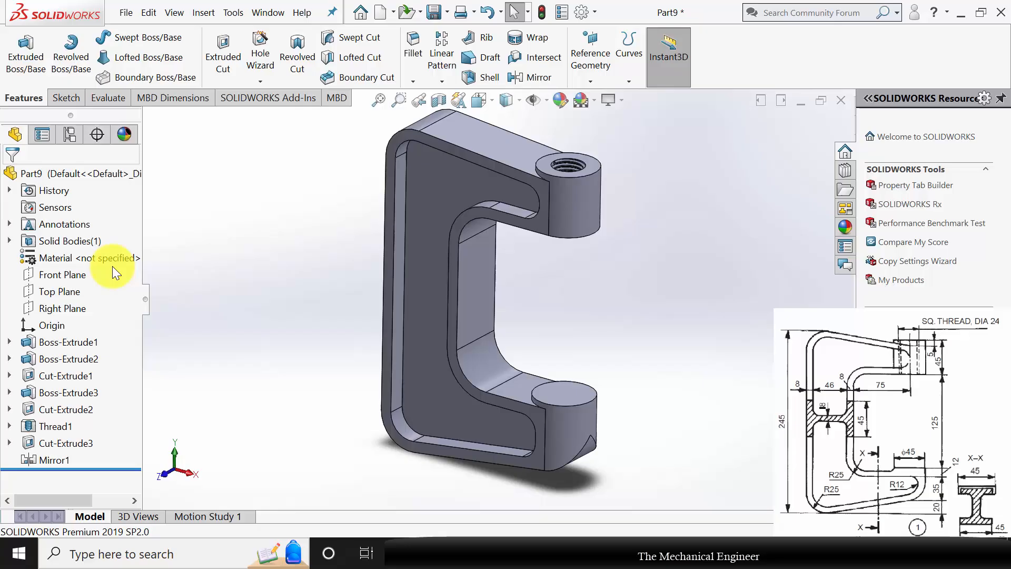
Assign Malleable Cast Iron as the part's material.
right_click(72, 259)
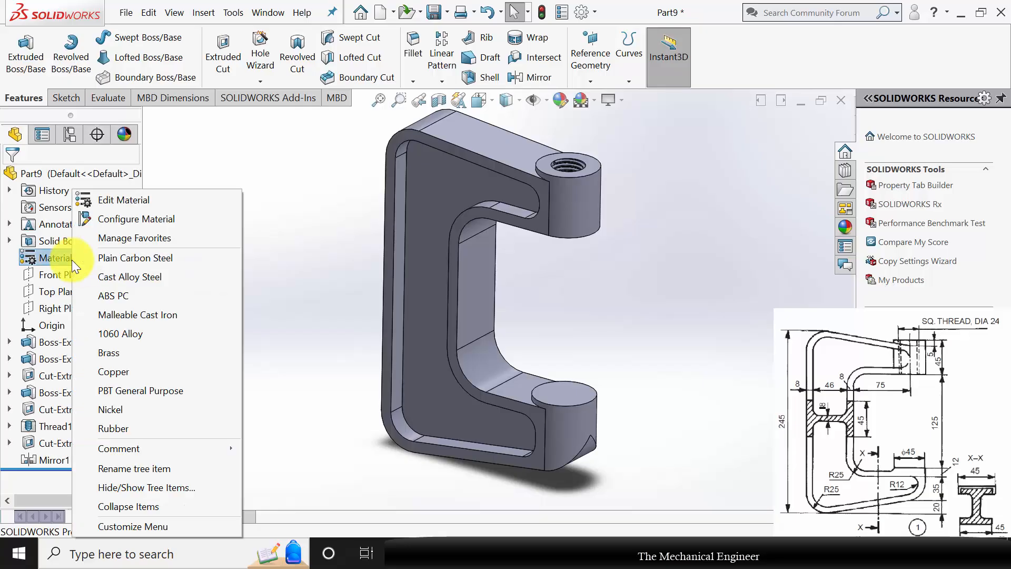
click(152, 315)
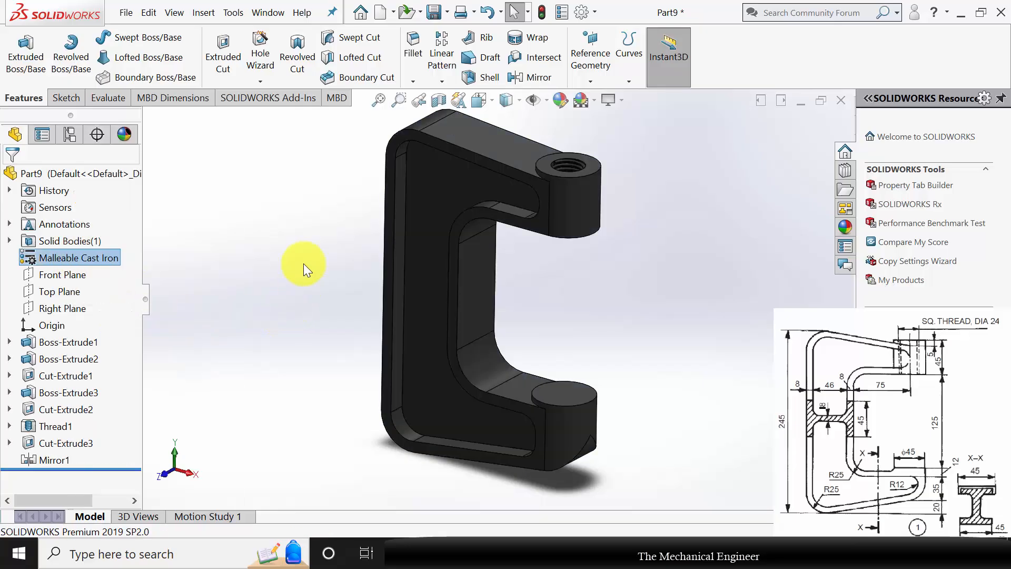
Save the finished frame part under the file name 1 in the C Clamp folder.
click(305, 262)
middle_drag(462, 302, 558, 302)
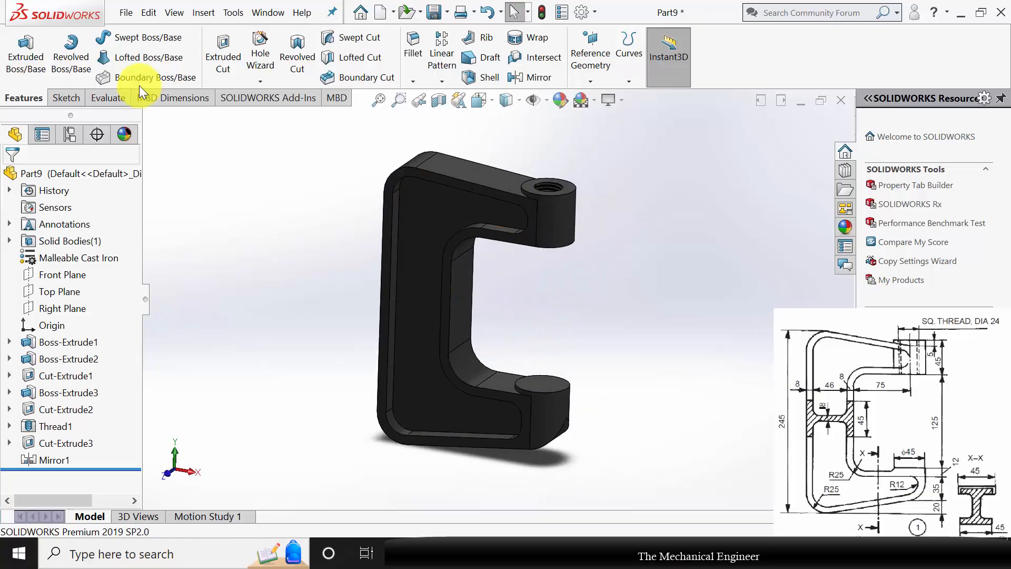
click(125, 14)
click(190, 202)
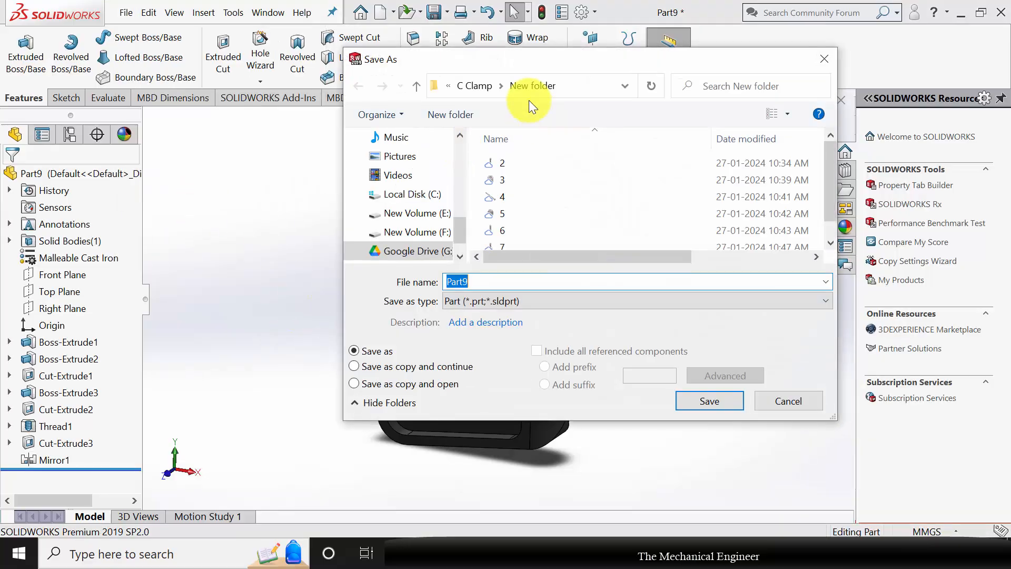
click(485, 84)
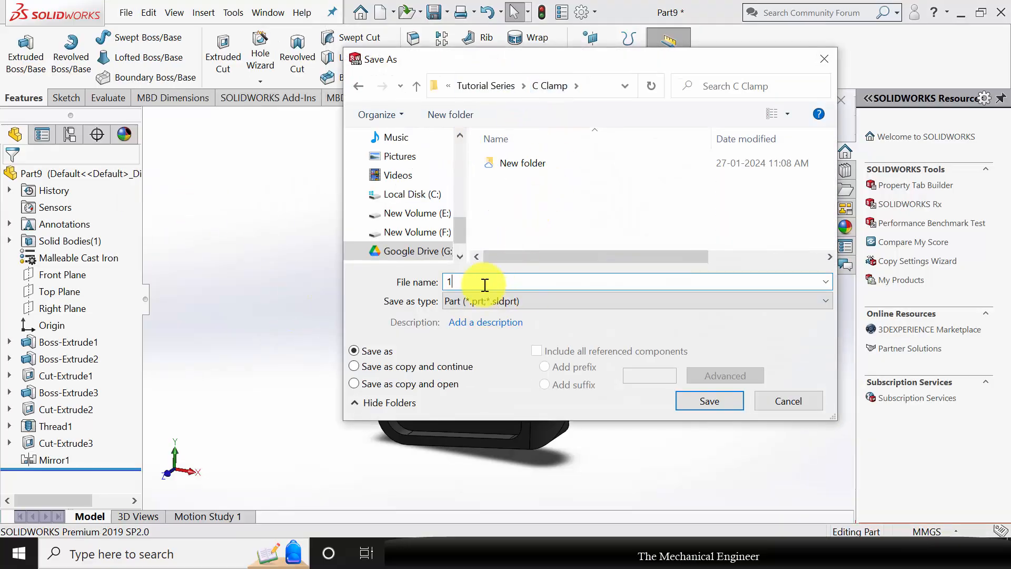
text(1)
key(Return)
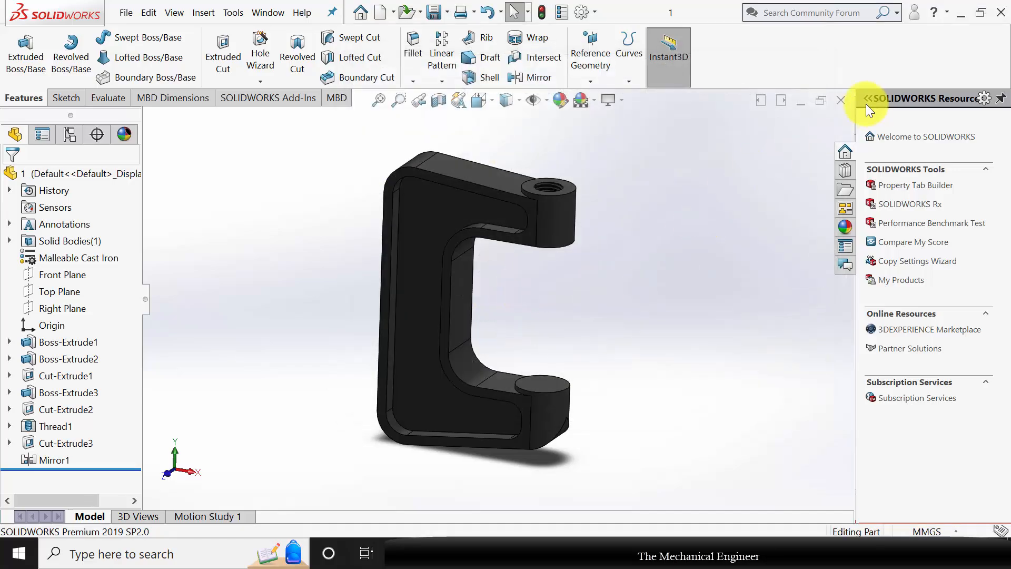
Close the frame part, create a new part and start a sketch on its Front Plane.
click(841, 100)
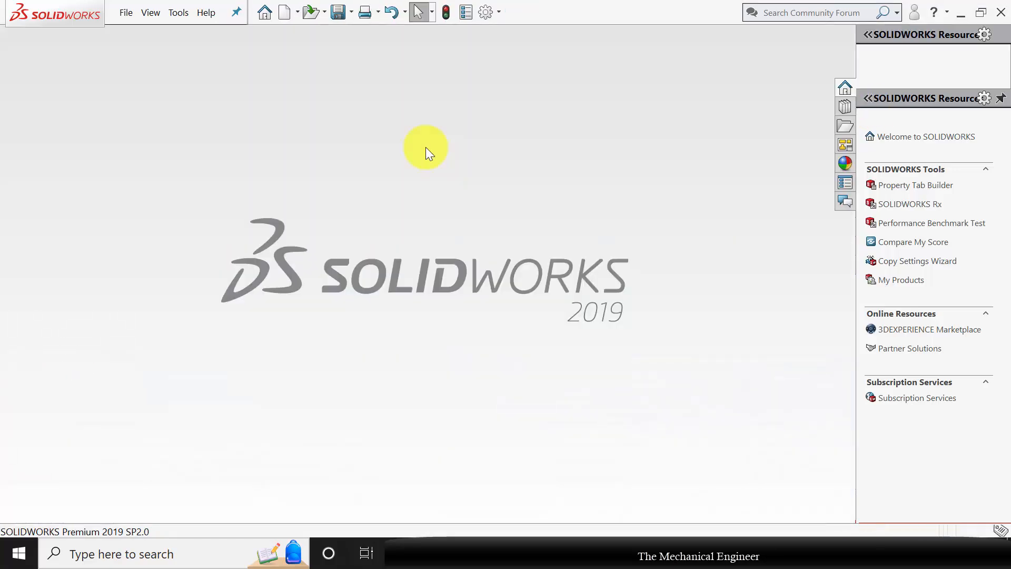
click(285, 12)
click(562, 429)
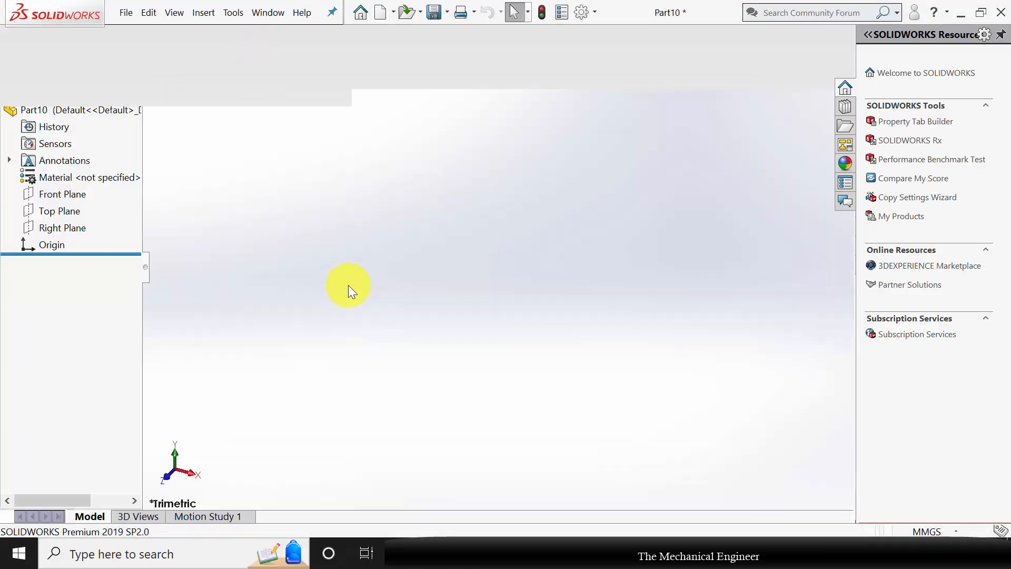
click(65, 260)
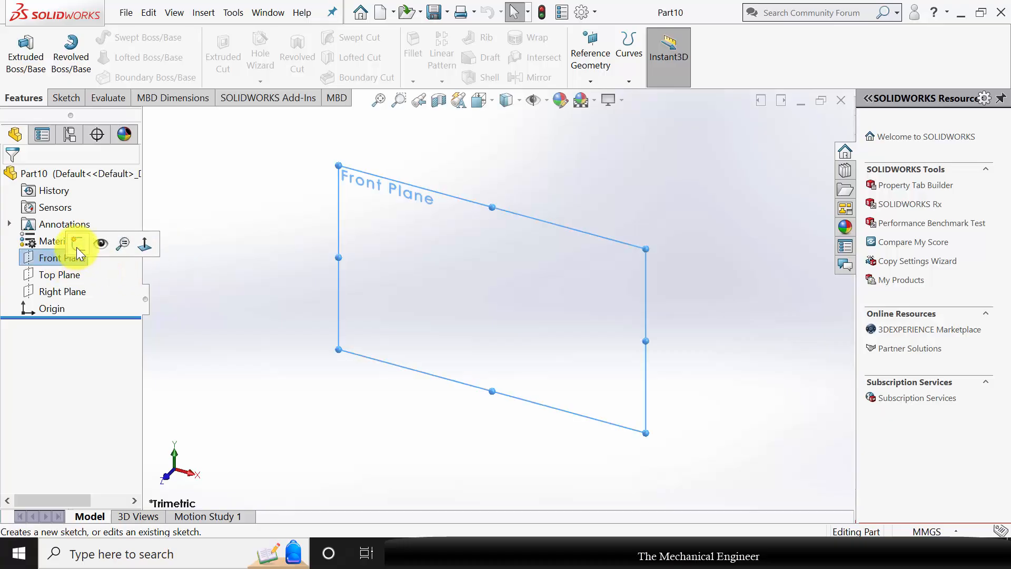
click(77, 246)
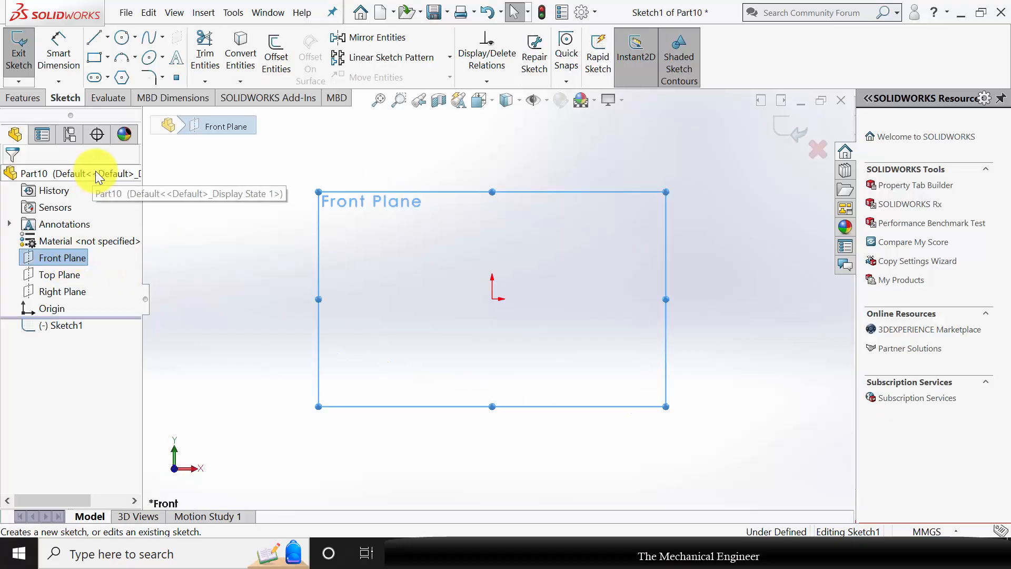
Sketch the screw's half-profile from the origin: top line about 10.6 mm, head side about 23 mm, inward taper about 8 mm, shank side about 56 mm.
click(98, 36)
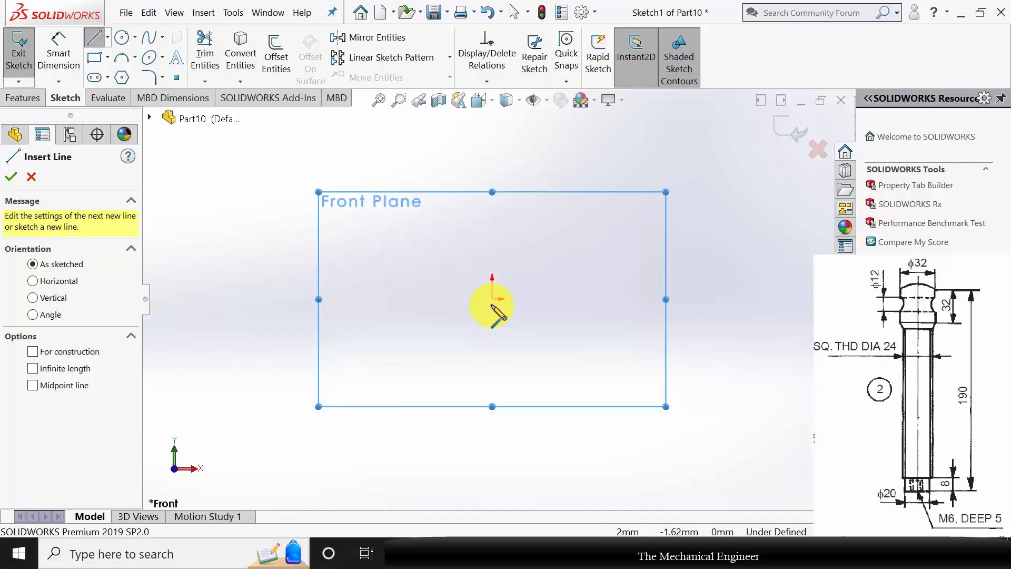
click(514, 300)
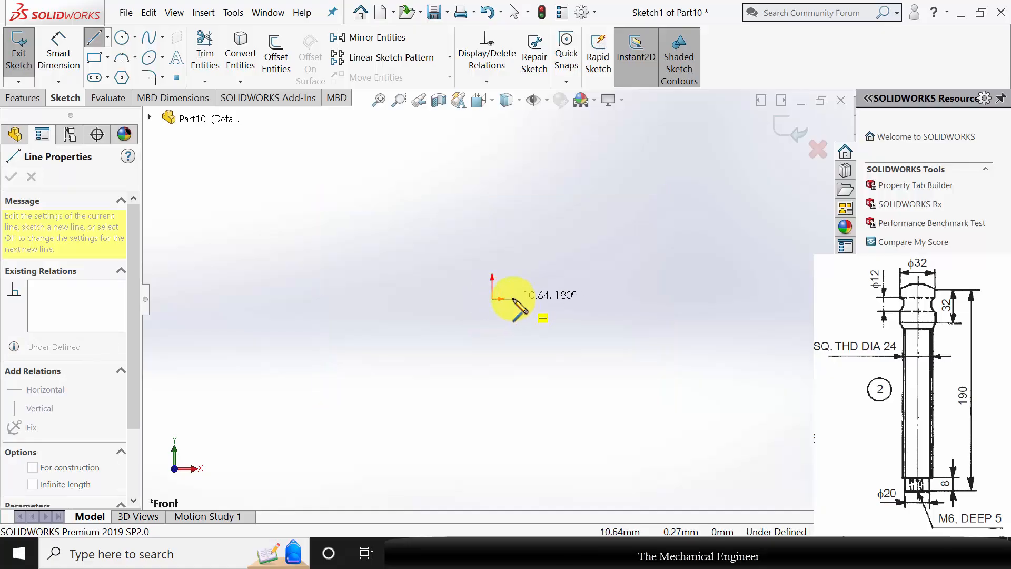
click(513, 299)
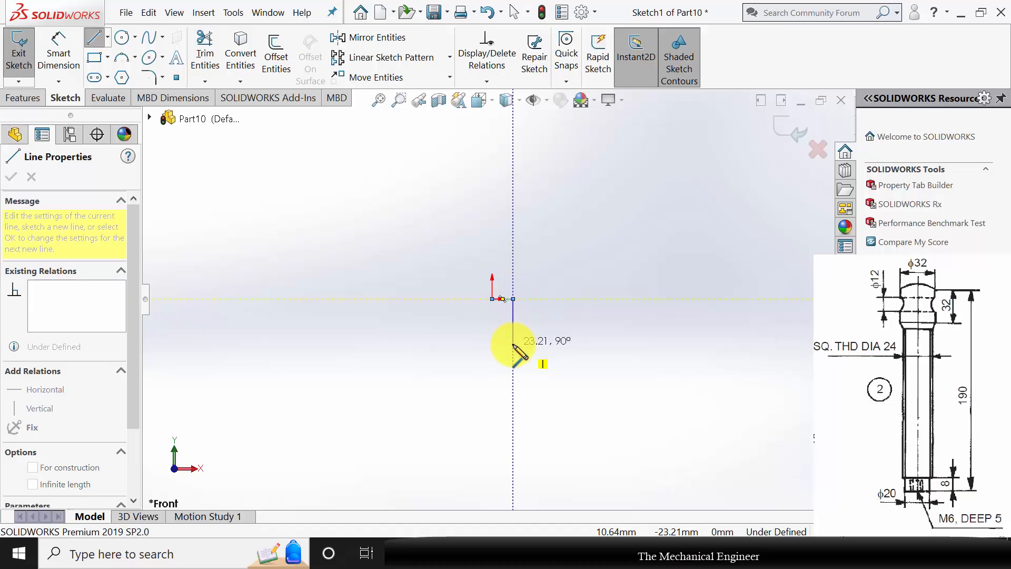
click(514, 345)
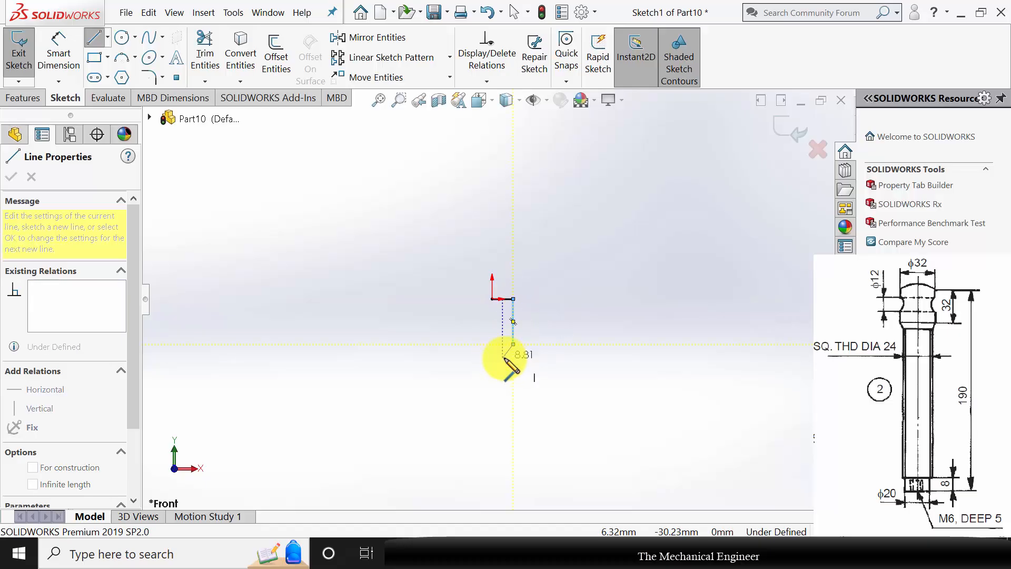
click(504, 358)
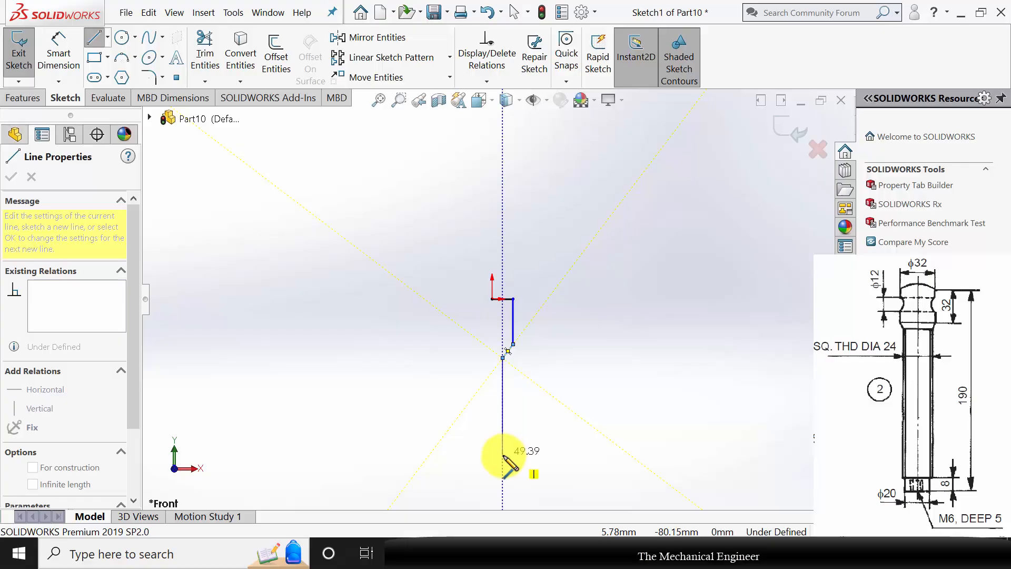
scroll(501, 442, down, 3)
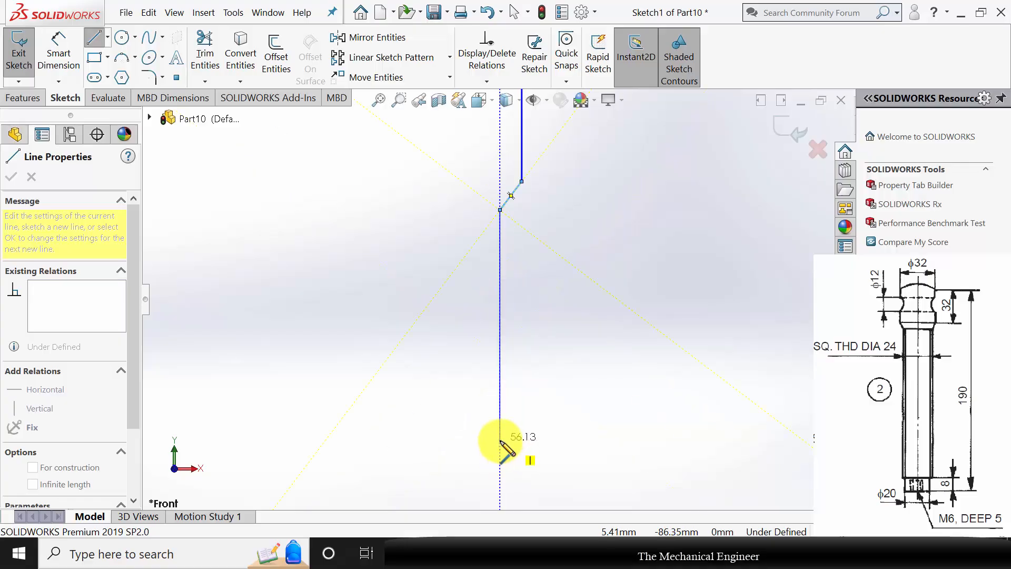
click(500, 440)
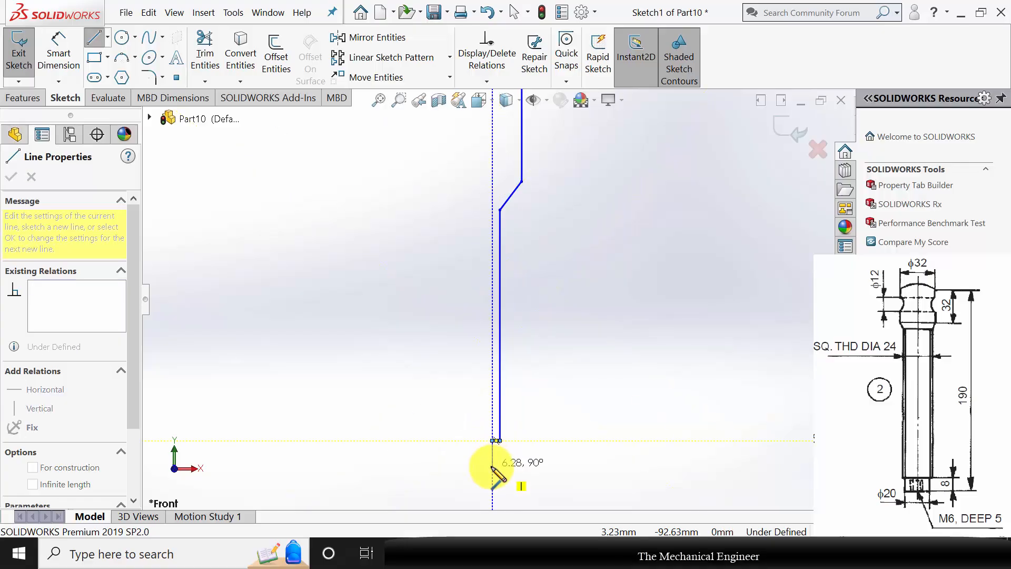
Sketch the narrower tip with a small recess beside the axis, and close the profile with a vertical line to the origin.
click(492, 467)
click(482, 465)
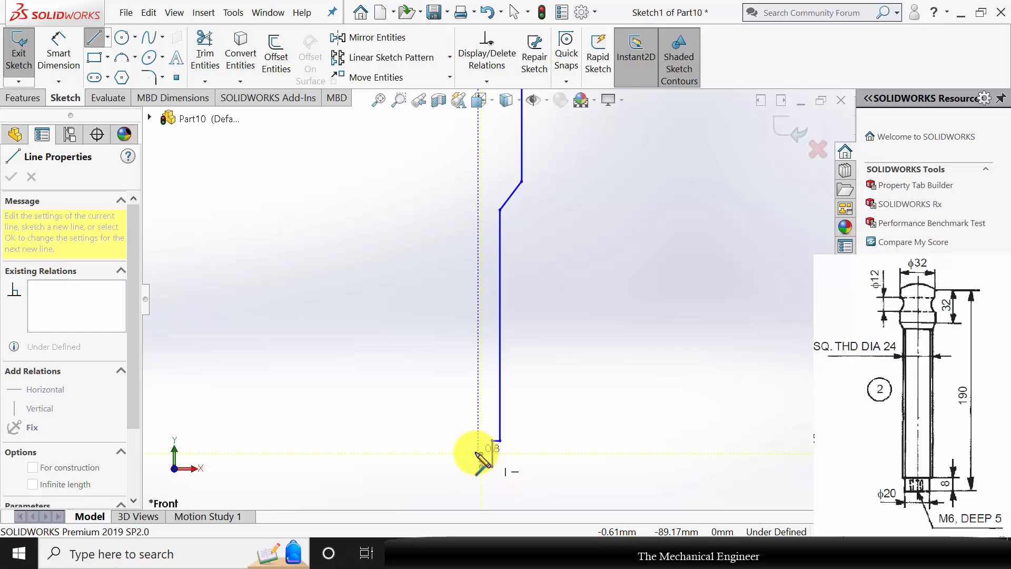
click(478, 453)
scroll(485, 295, up, 3)
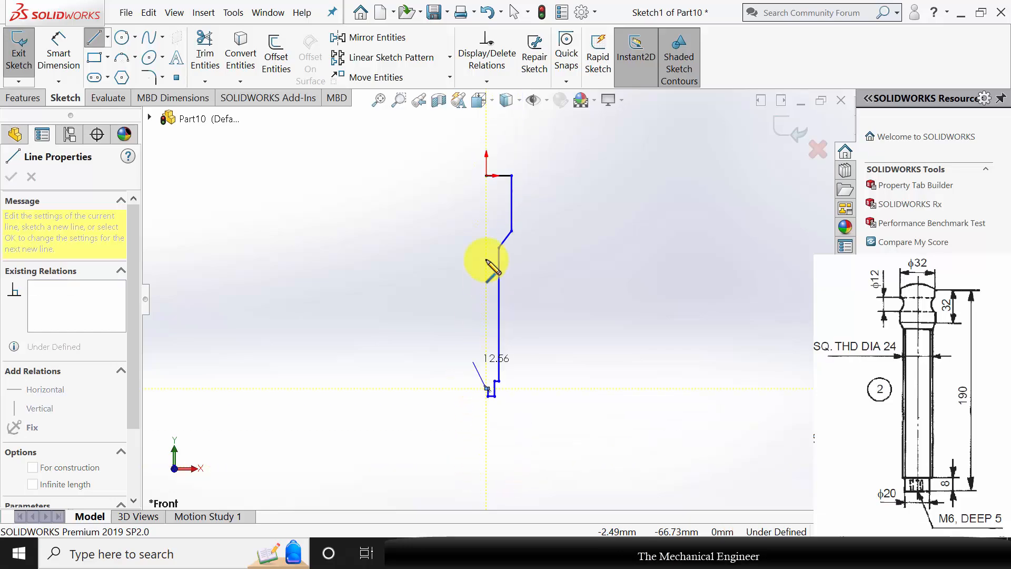
click(486, 175)
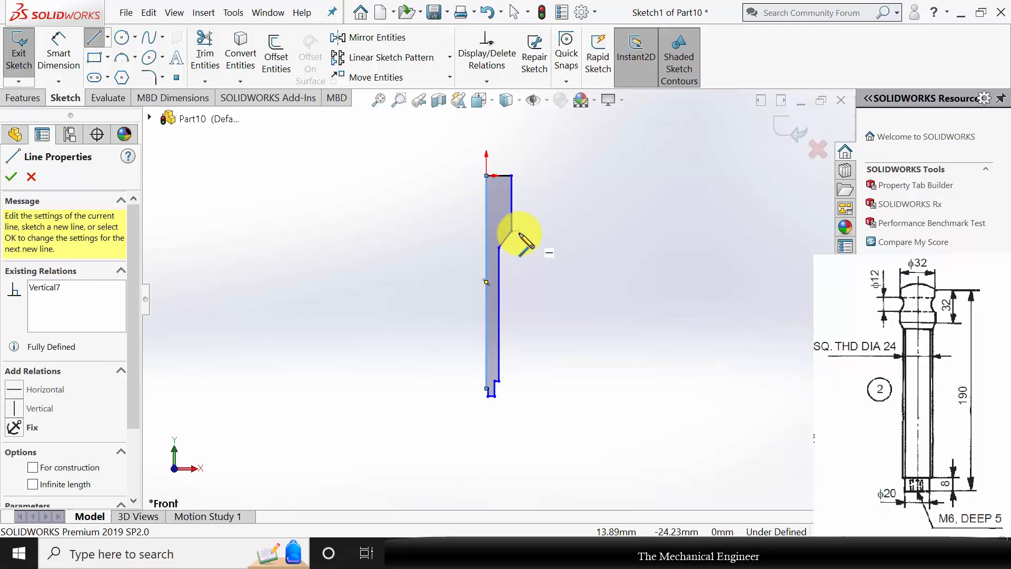
key(Escape)
Dimension the screw profile's overall length from the top line to the tip's lower end as 190 mm.
click(58, 53)
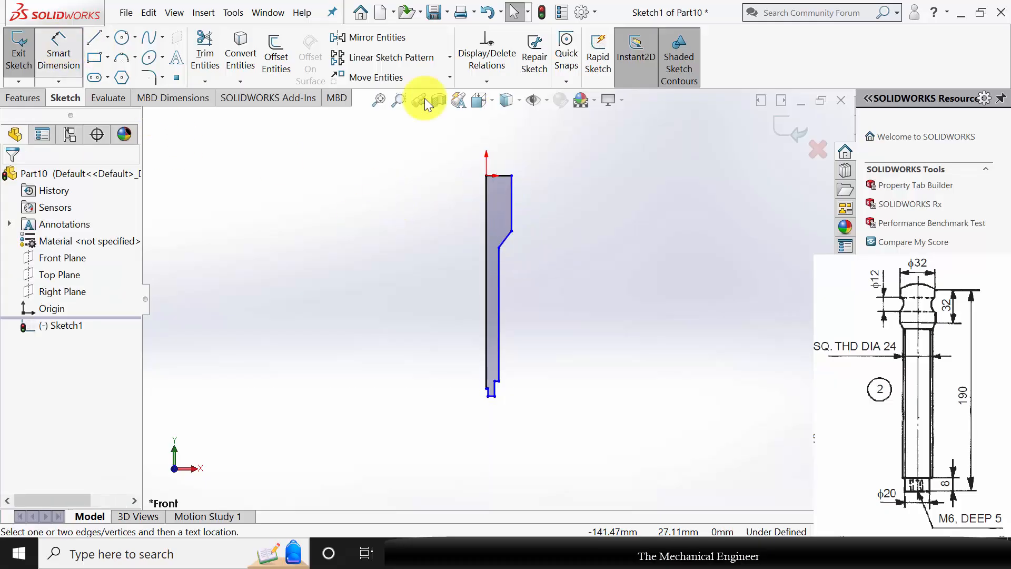
click(501, 177)
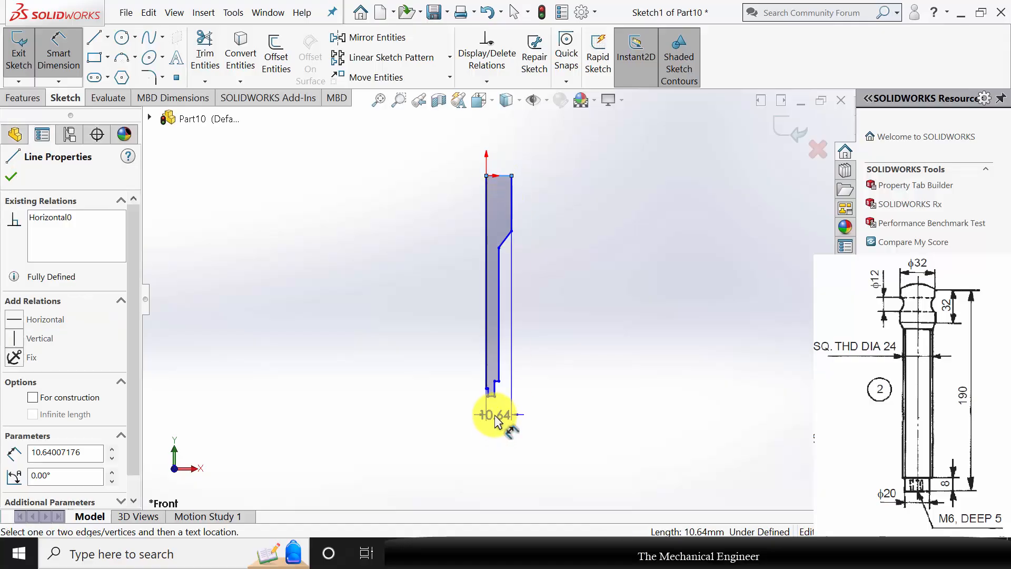
click(495, 395)
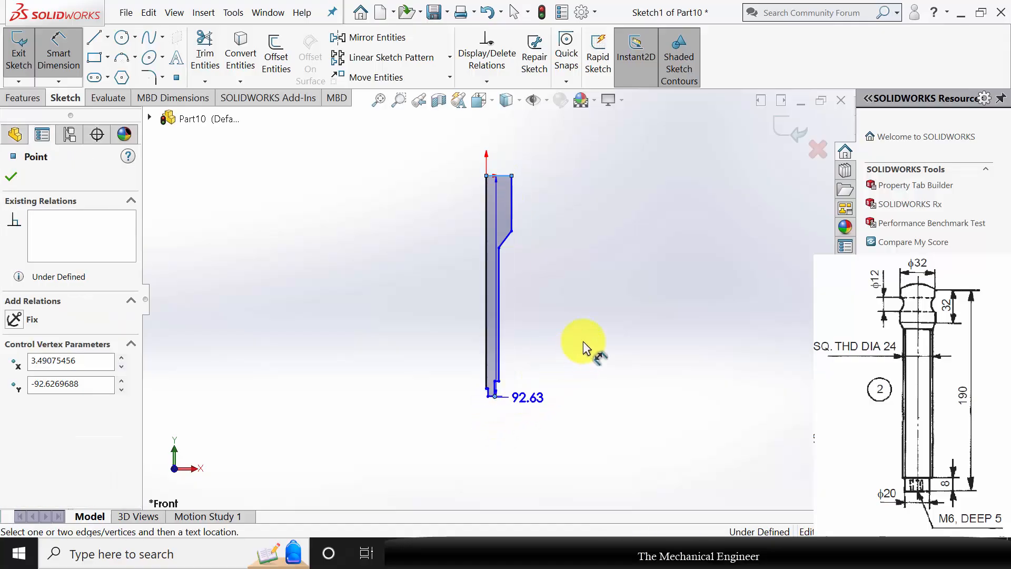
click(589, 328)
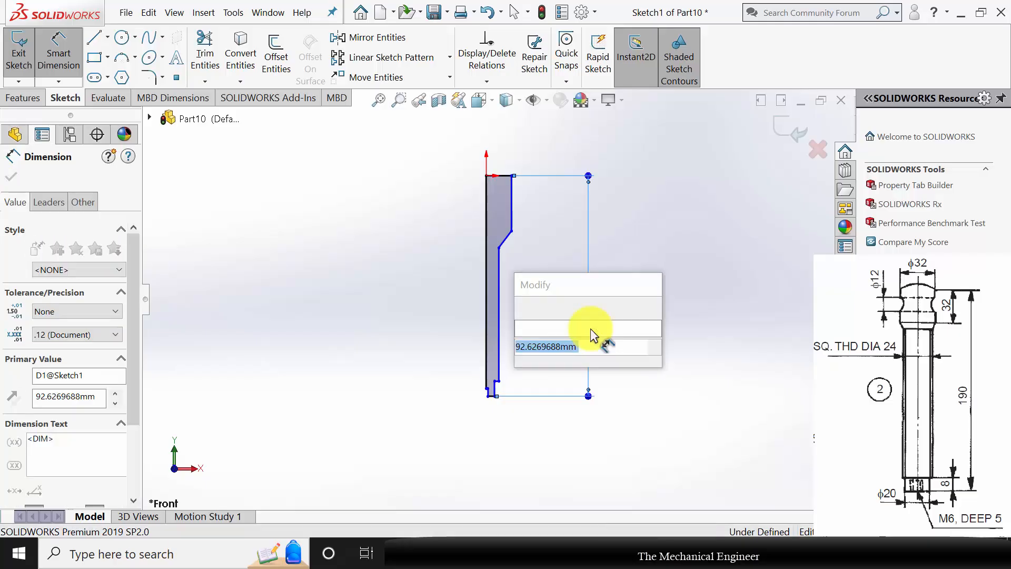
text(190)
key(Return)
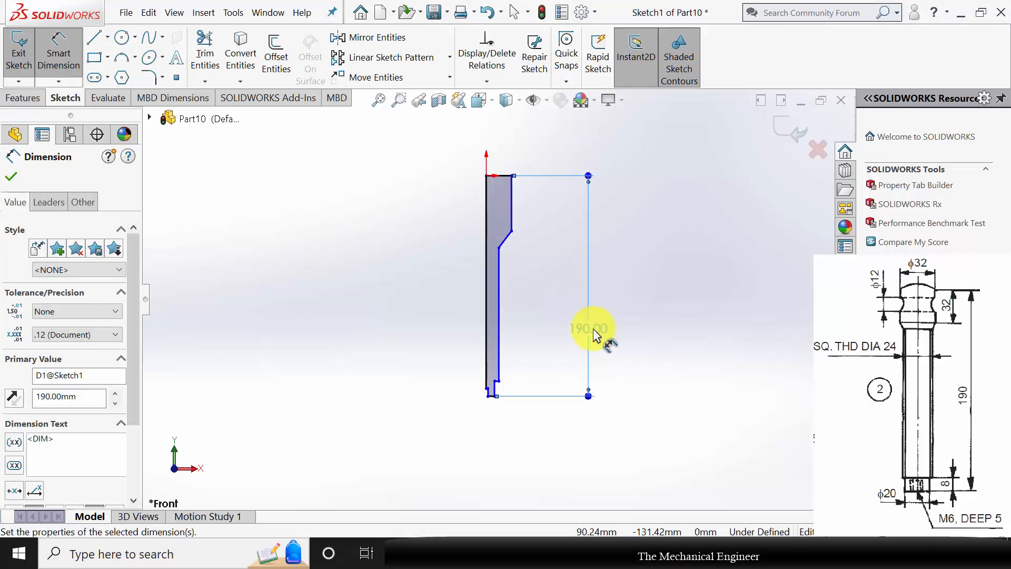
Dimension the vertical side line of the screw head as 32 mm.
scroll(549, 270, down, 2)
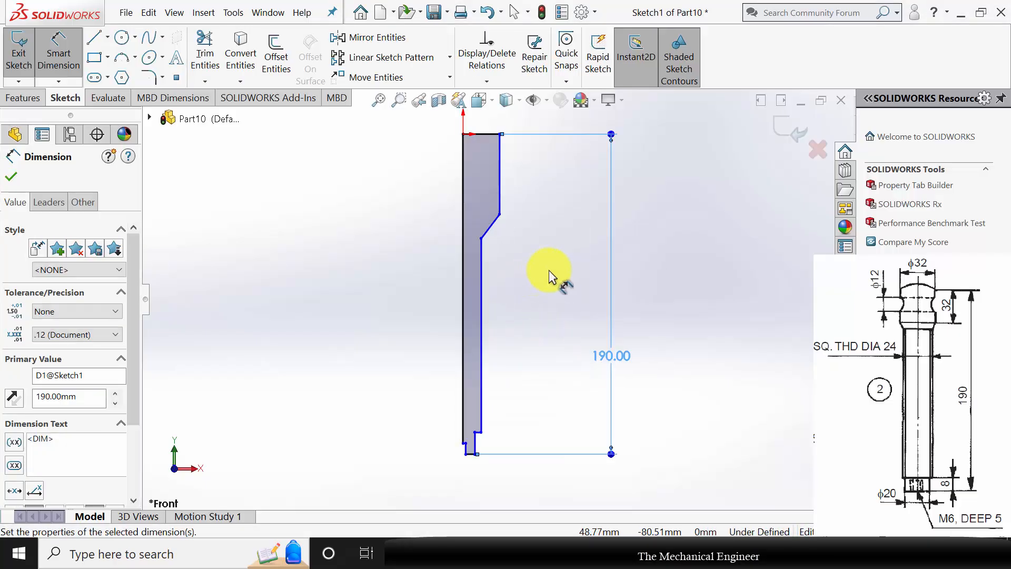
click(506, 194)
click(546, 183)
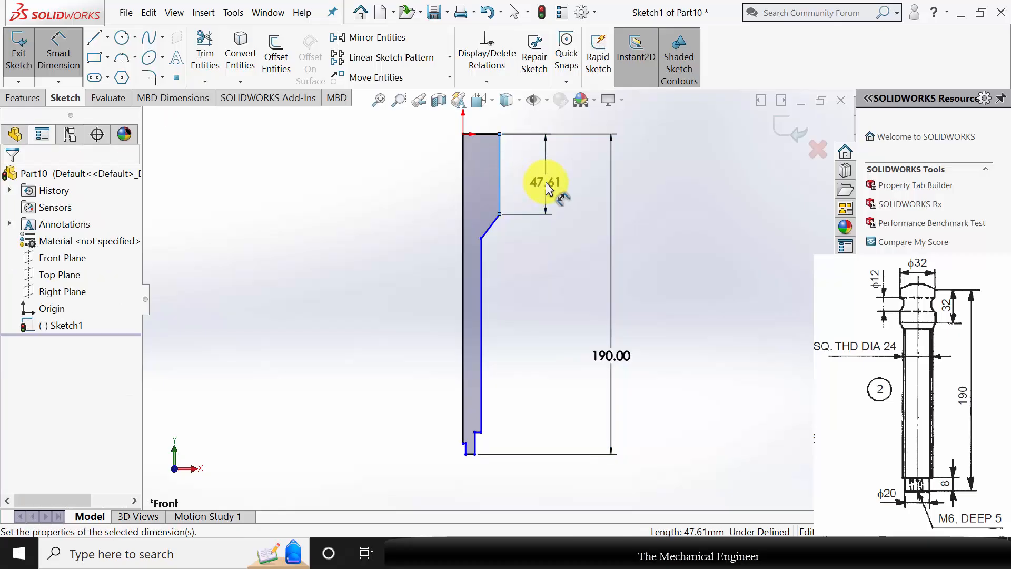
text(32)
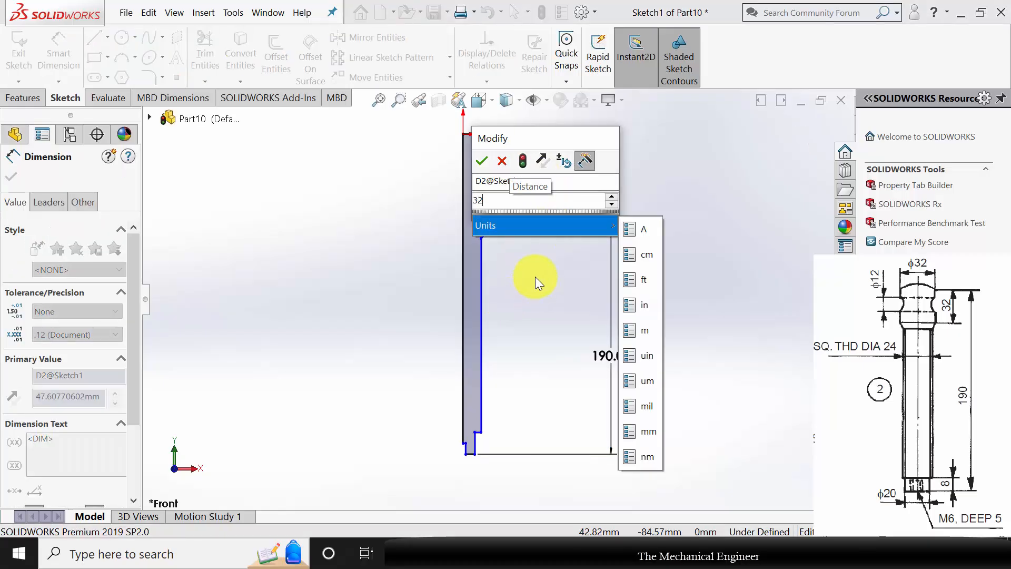
key(Return)
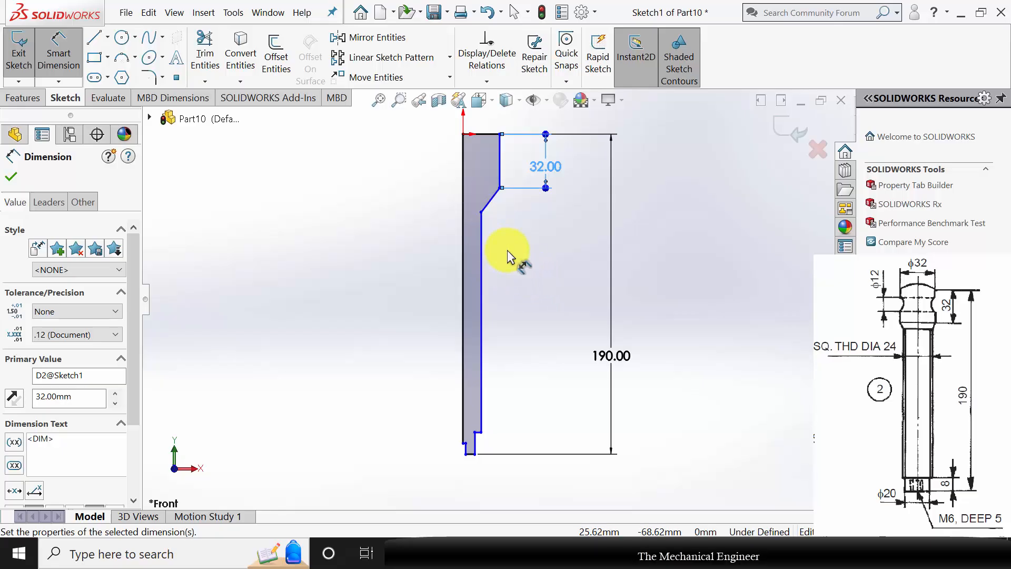
Dimension the outer side of the narrow tip as 8 mm and the depth of the recess beside the axis as 5 mm.
click(474, 445)
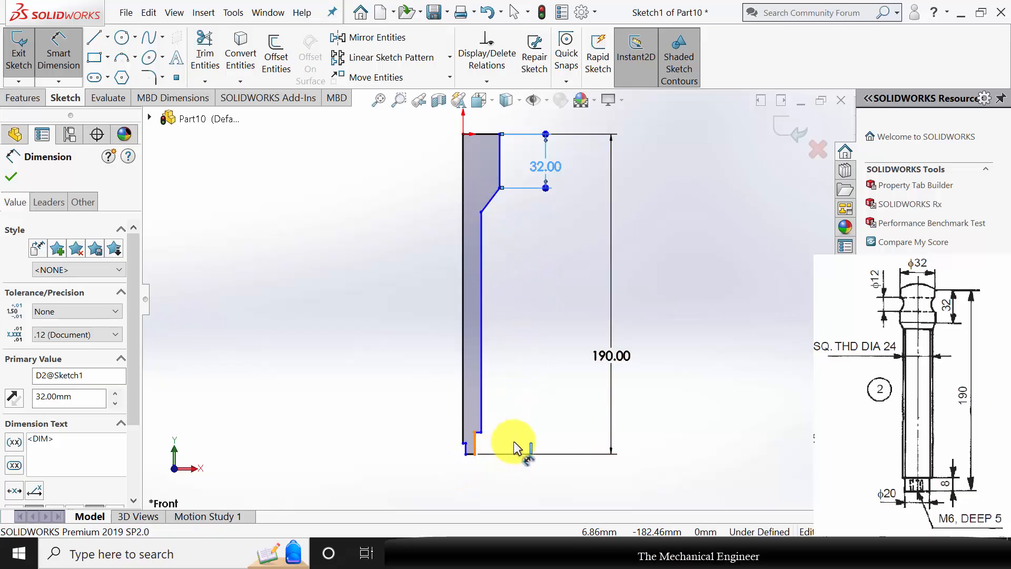
click(540, 445)
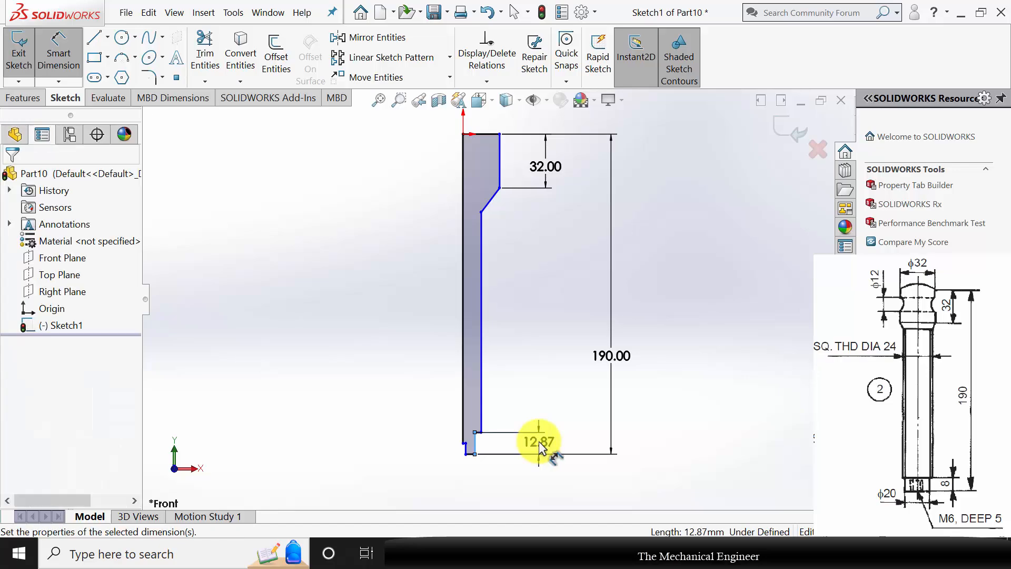
text(8.00mm)
key(Return)
scroll(472, 461, down, 5)
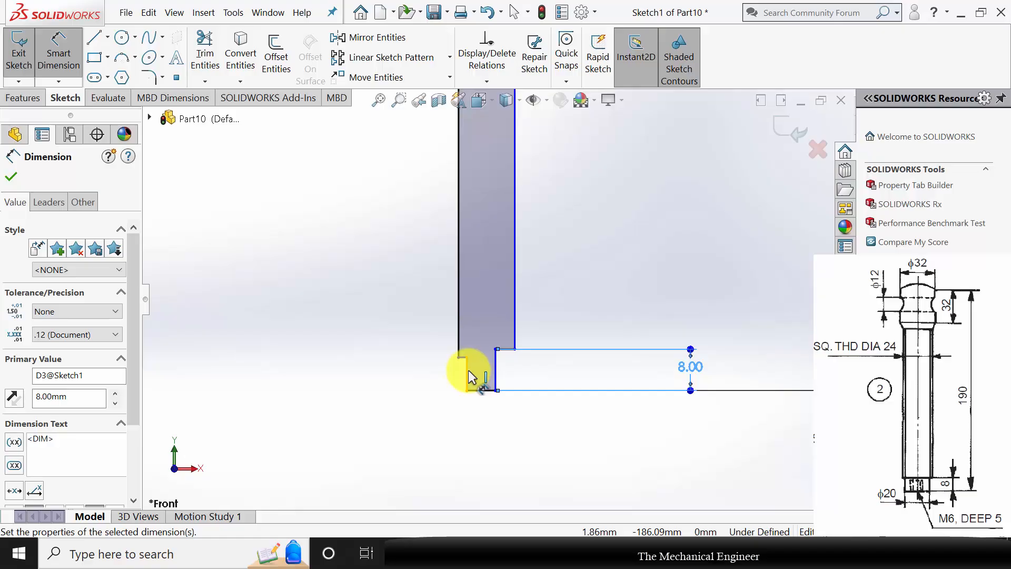
click(466, 375)
click(442, 409)
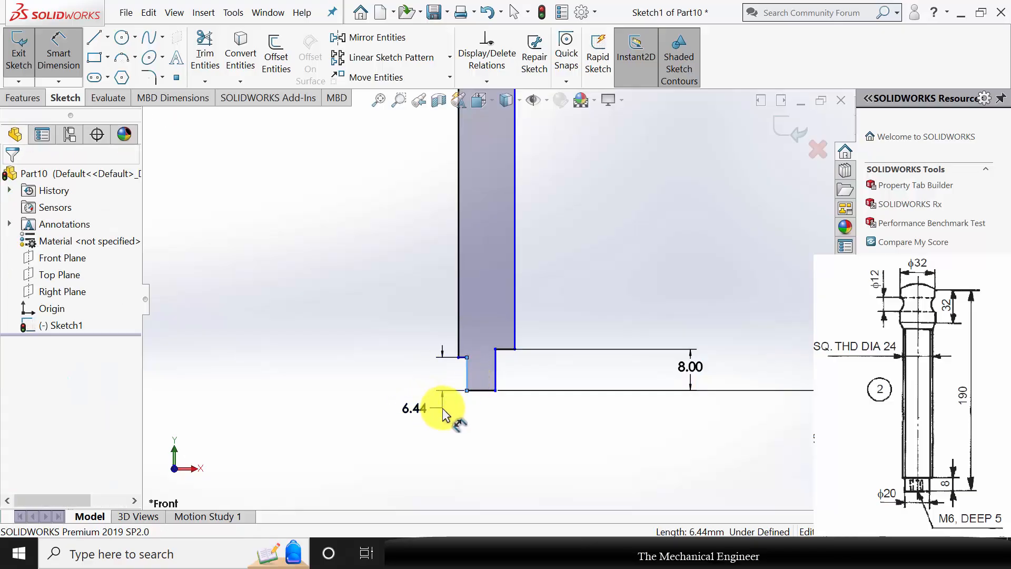
key(Return)
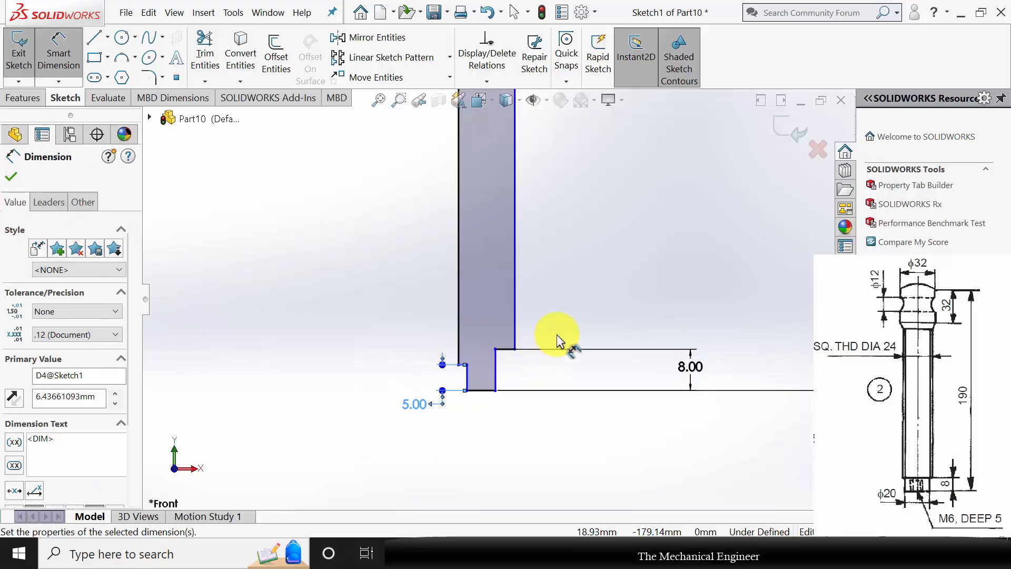
Dimension the horizontal line at the top of the screw head as 16 mm.
scroll(557, 334, up, 9)
scroll(529, 213, down, 4)
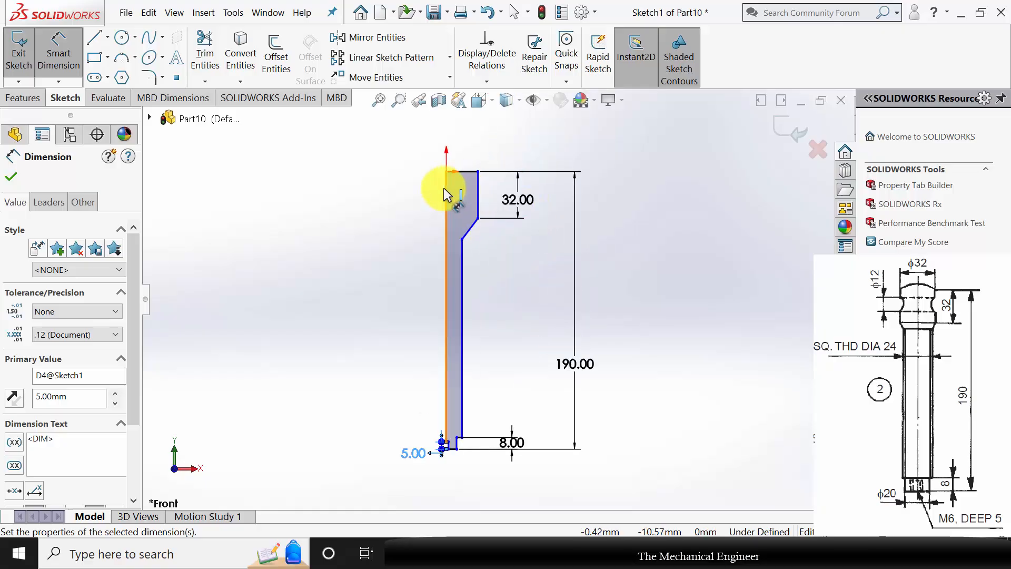
click(476, 172)
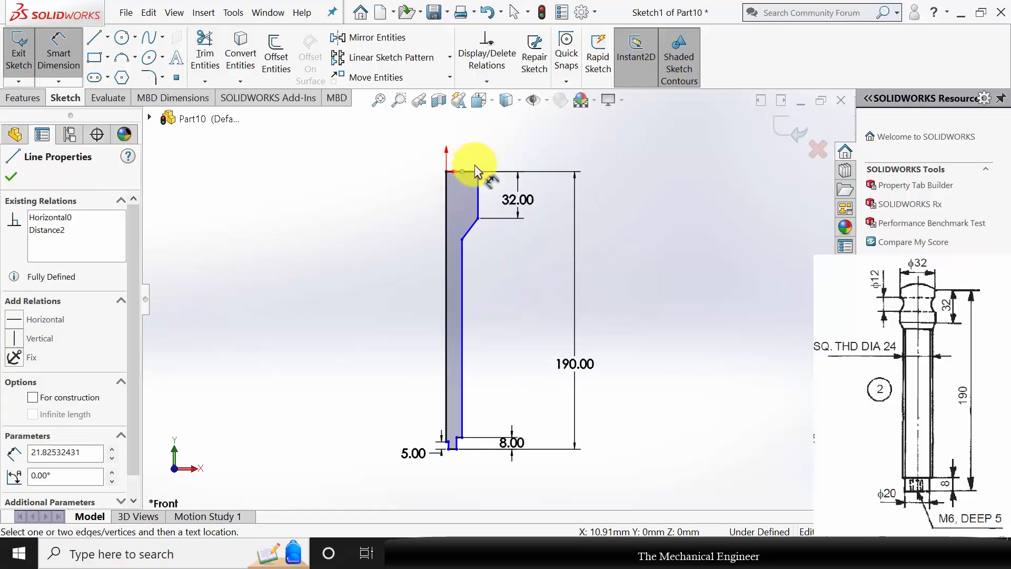
click(462, 172)
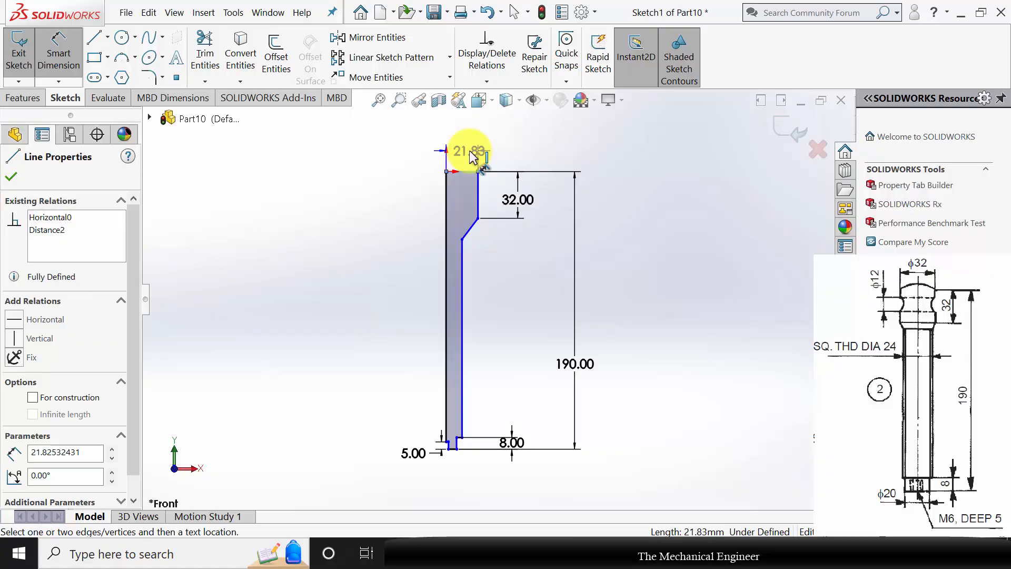
click(470, 151)
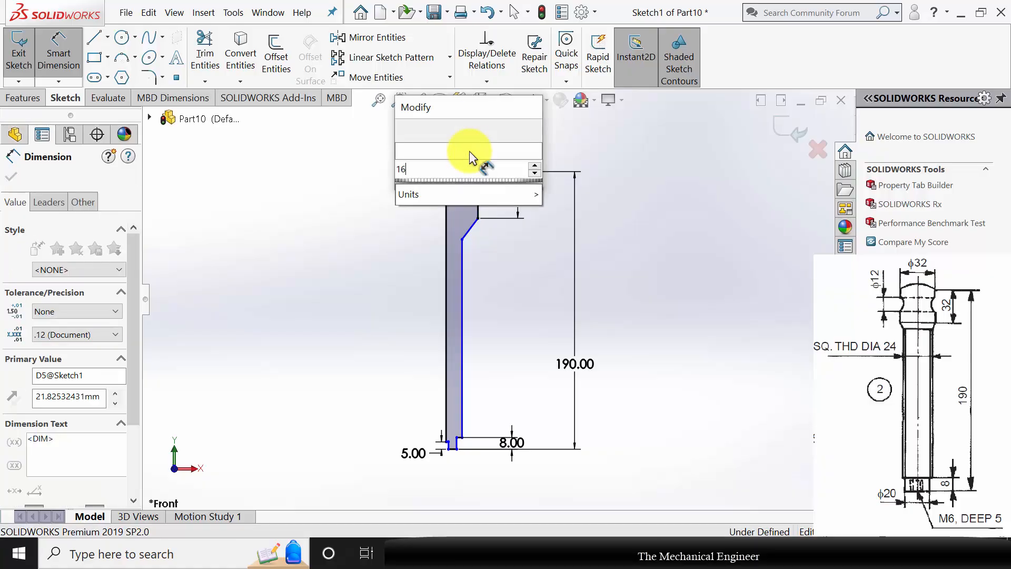
key(Return)
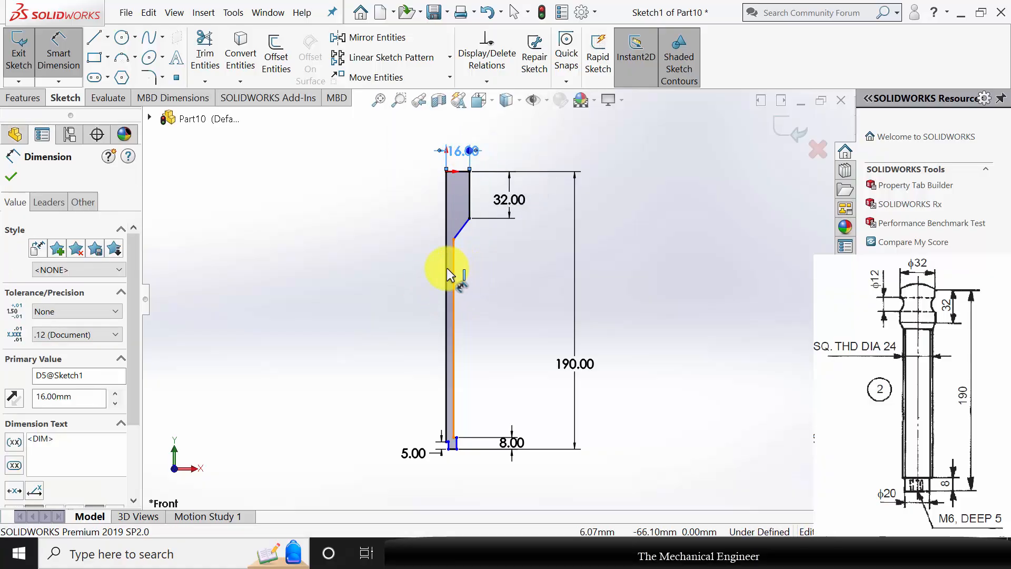
Dimension the distance from the axis line to the shank's outer vertical line as 12 mm.
click(452, 271)
click(446, 267)
click(398, 290)
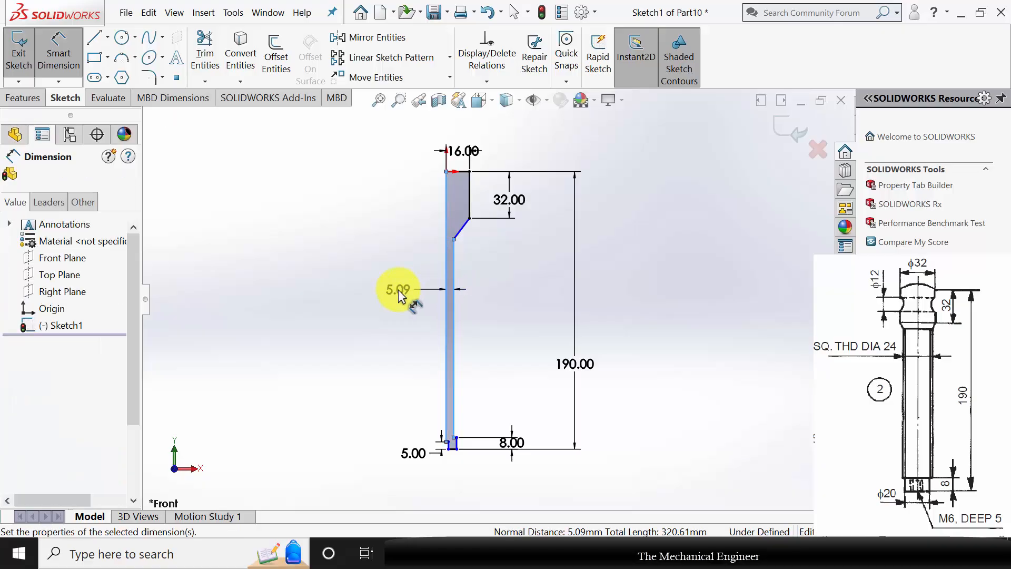
text(12)
key(Return)
Dimension the distance from the axis line to the outer side of the narrow tip as 10 mm.
scroll(445, 428, up, 3)
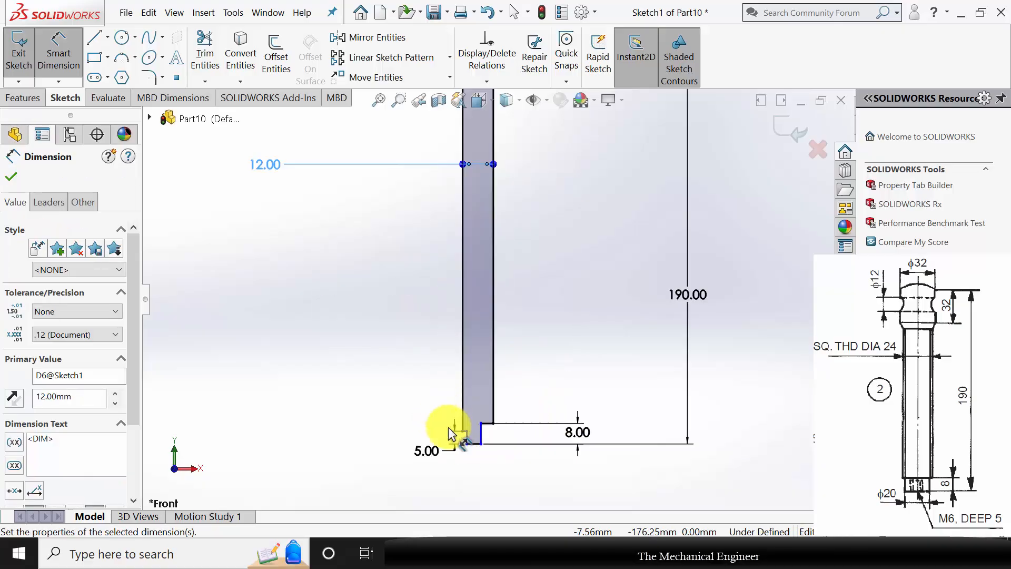
scroll(452, 395, up, 4)
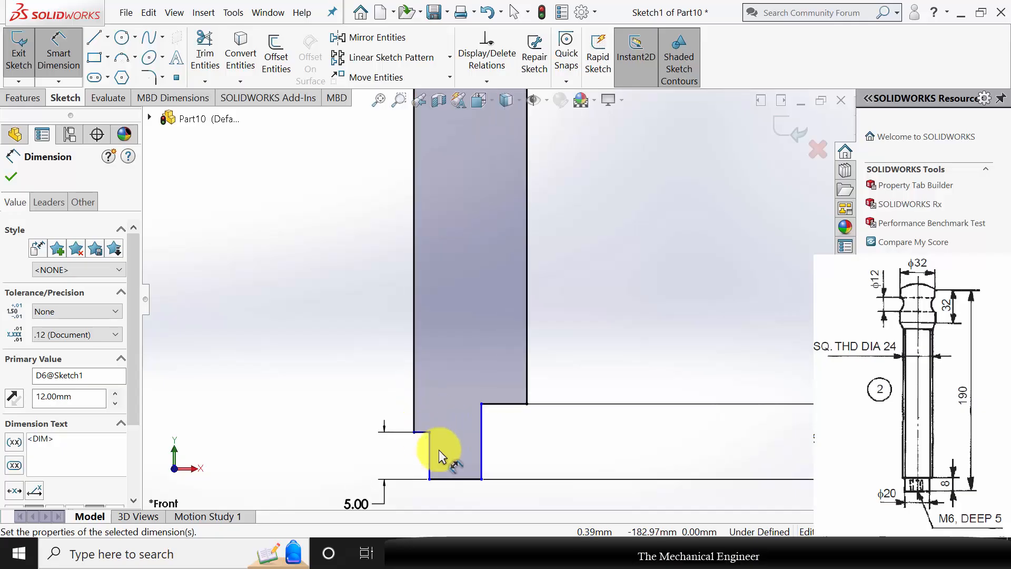
click(415, 412)
click(482, 420)
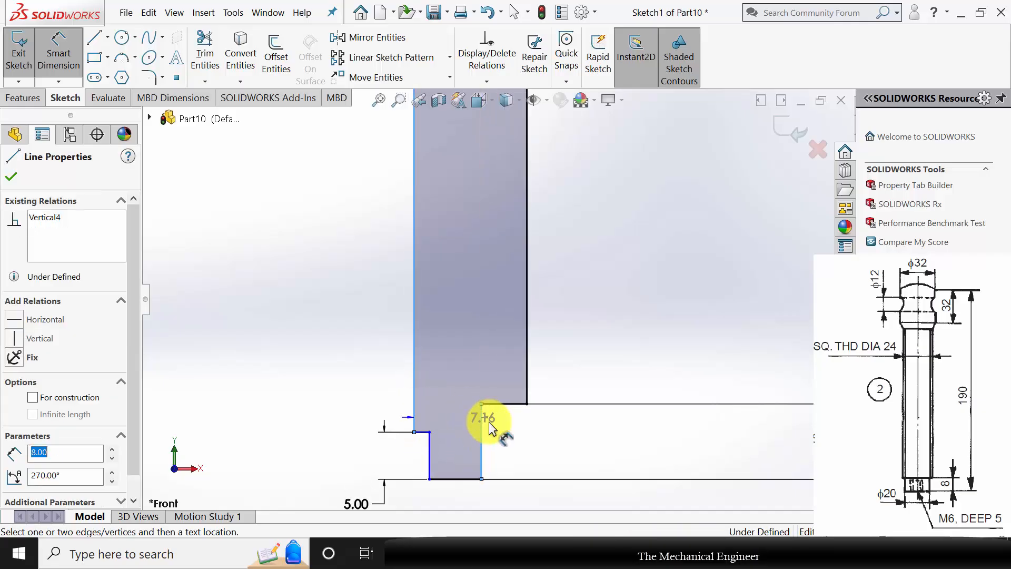
click(535, 450)
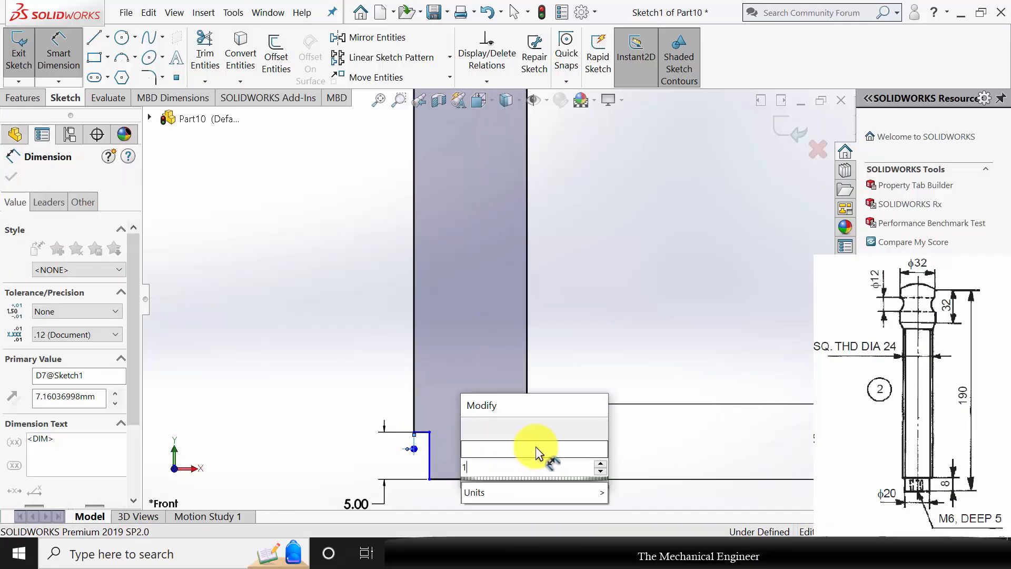
text(10)
key(Return)
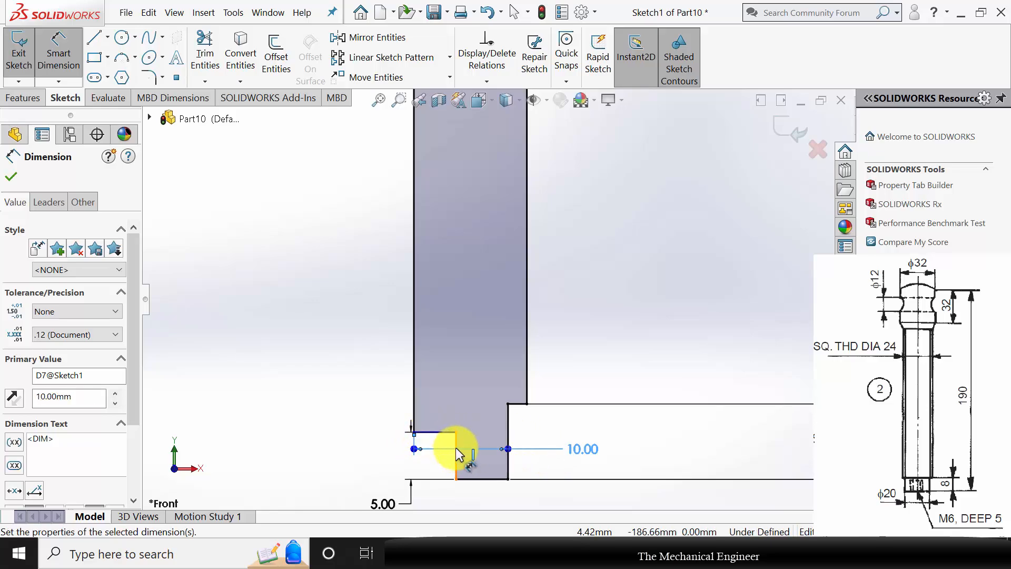
Dimension the width of the tip recess from the axis line to its vertical side as 3 mm.
click(415, 425)
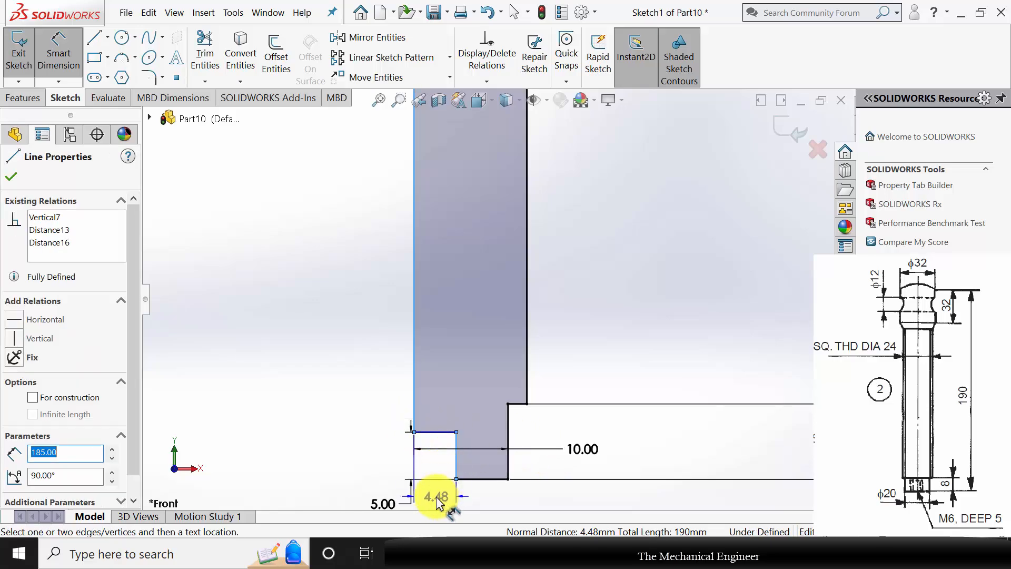
click(436, 497)
text(3)
key(Return)
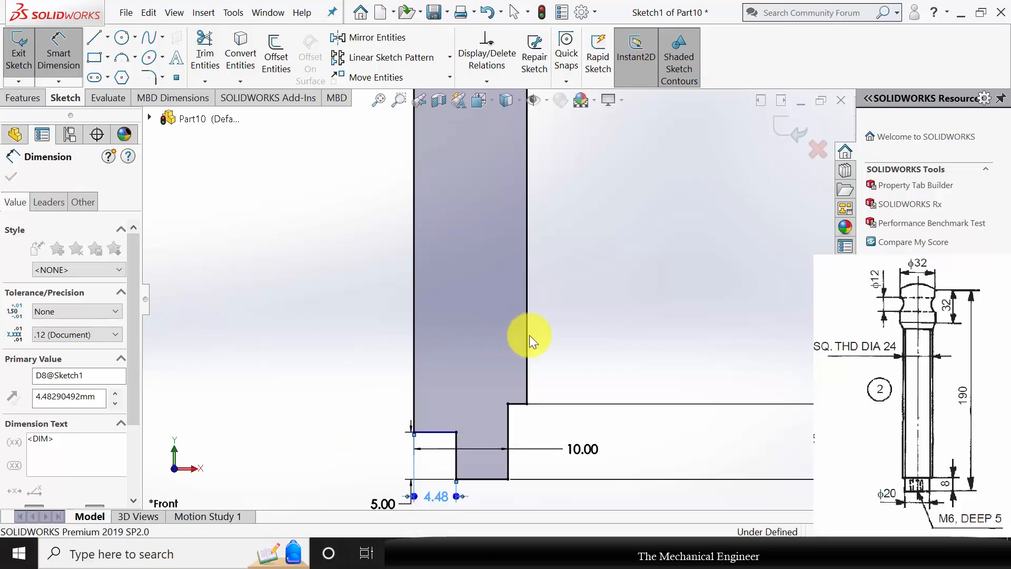
scroll(587, 367, up, 5)
scroll(553, 248, up, 6)
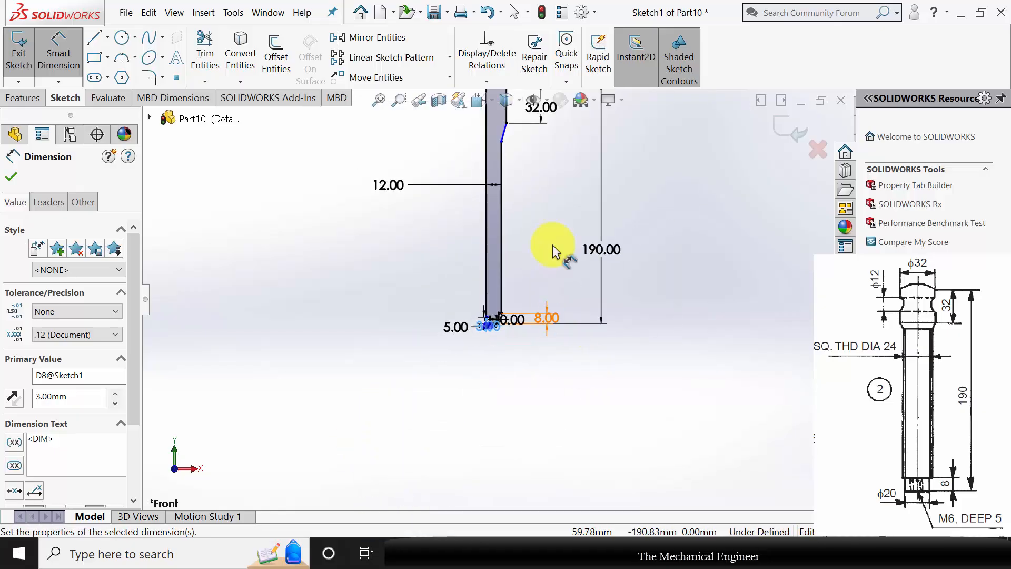
scroll(515, 187, down, 5)
scroll(529, 331, down, 3)
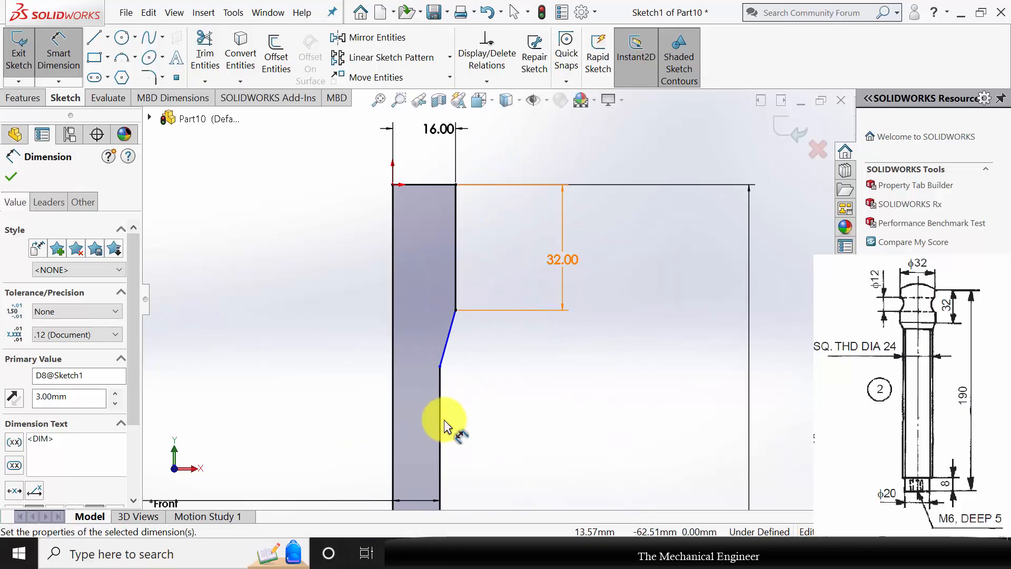
click(440, 367)
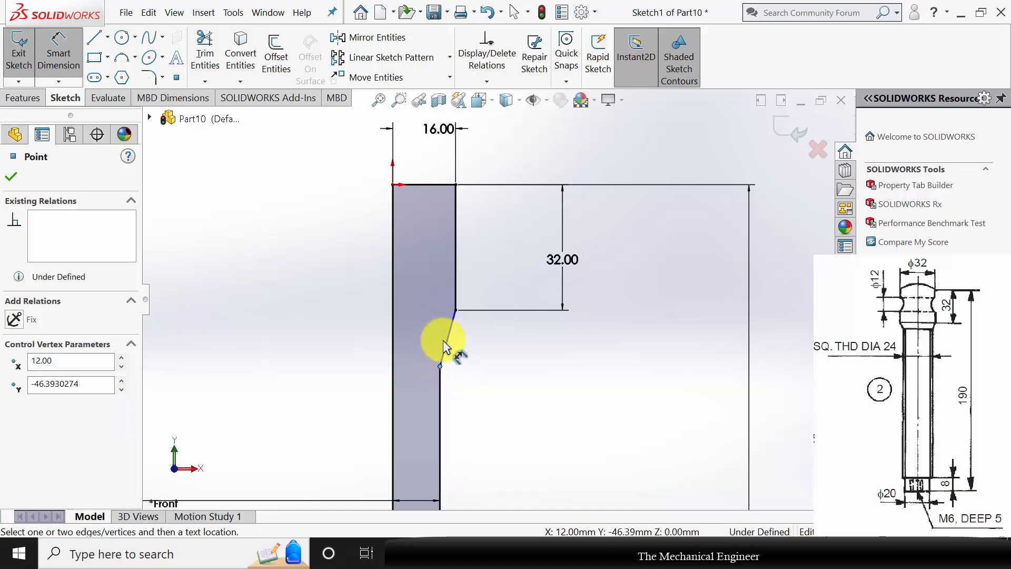
click(492, 343)
Sketch a three-point arc from the head's outer top corner to a point on the axis about 9.4 mm above the origin.
scroll(418, 131, down, 3)
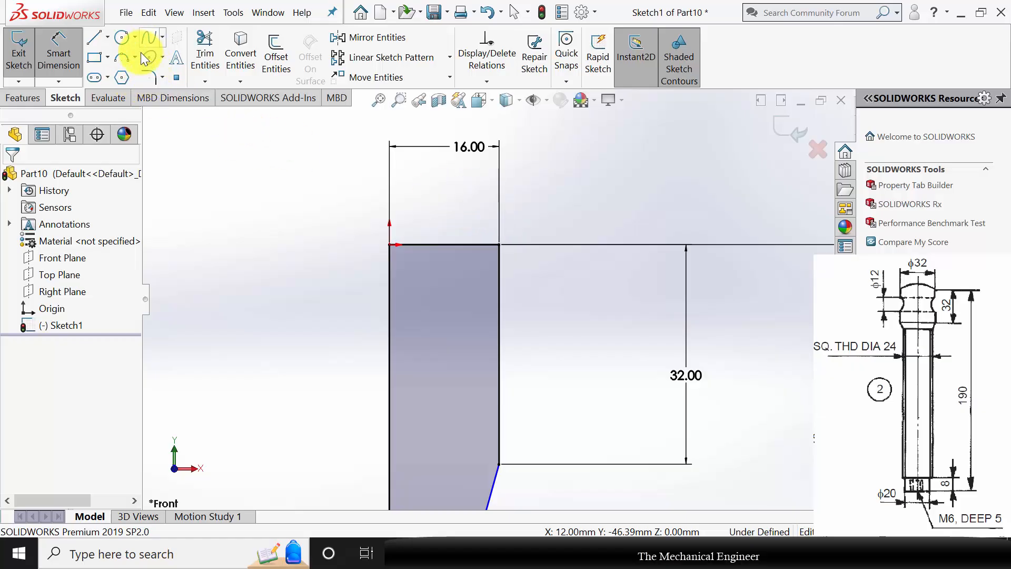
click(123, 55)
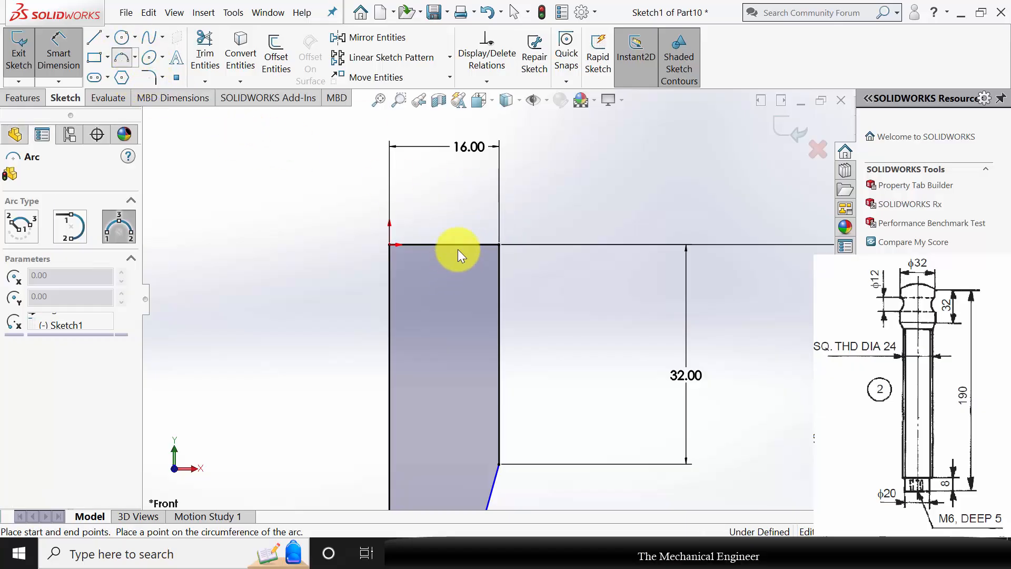
click(498, 245)
click(390, 180)
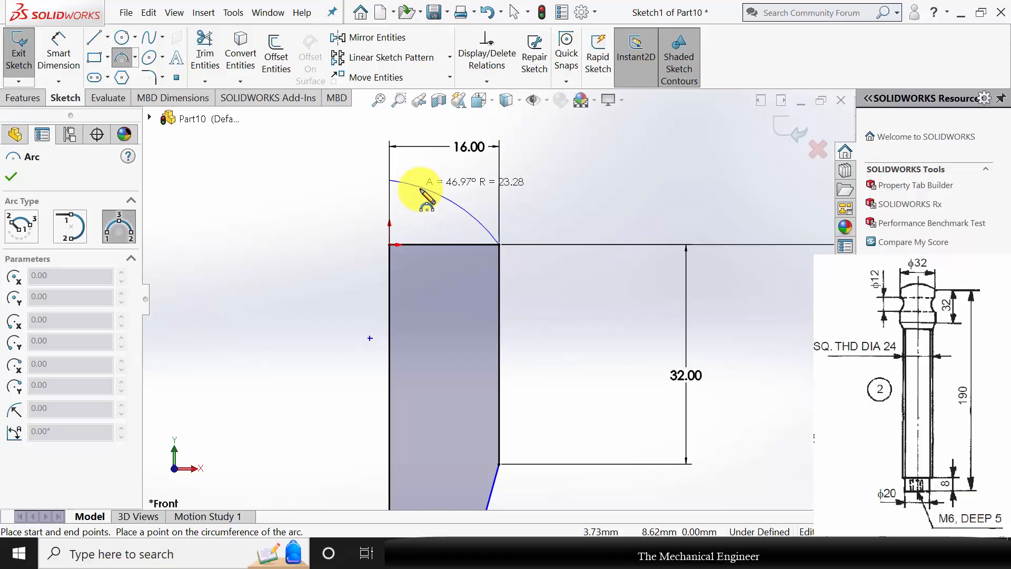
click(453, 197)
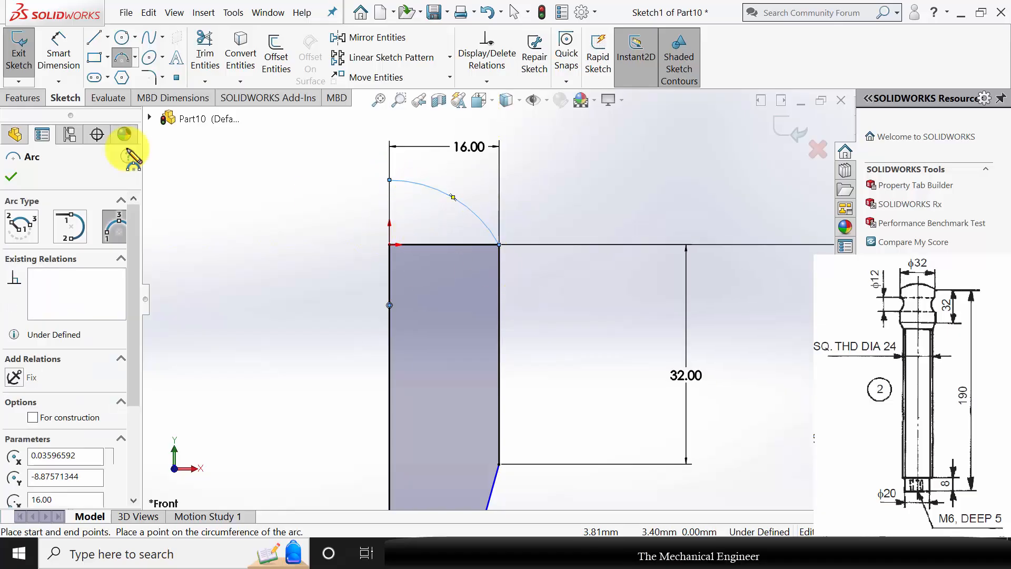
Draw a vertical line from the origin up to the arc's upper end.
click(95, 37)
click(390, 245)
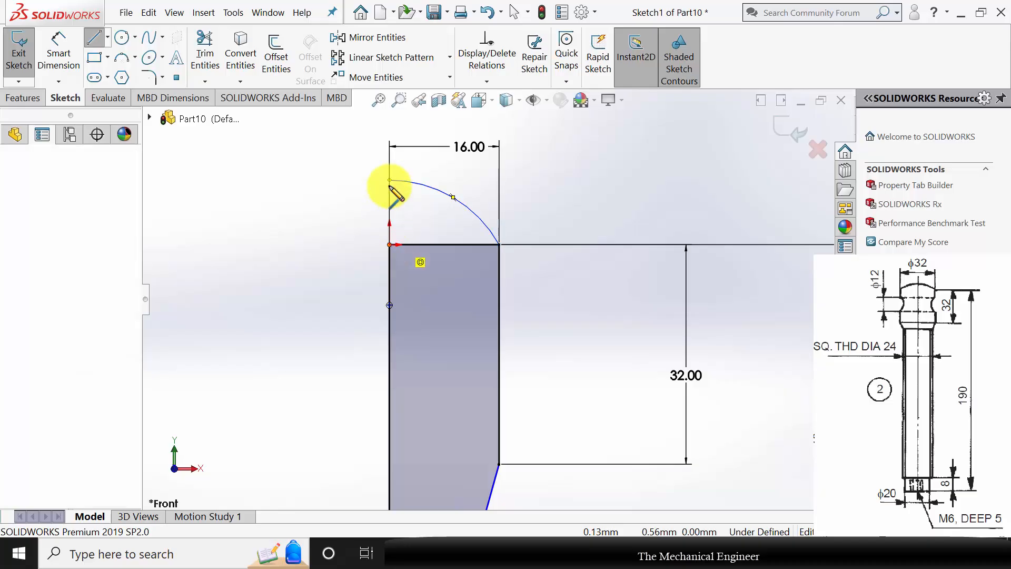
click(390, 213)
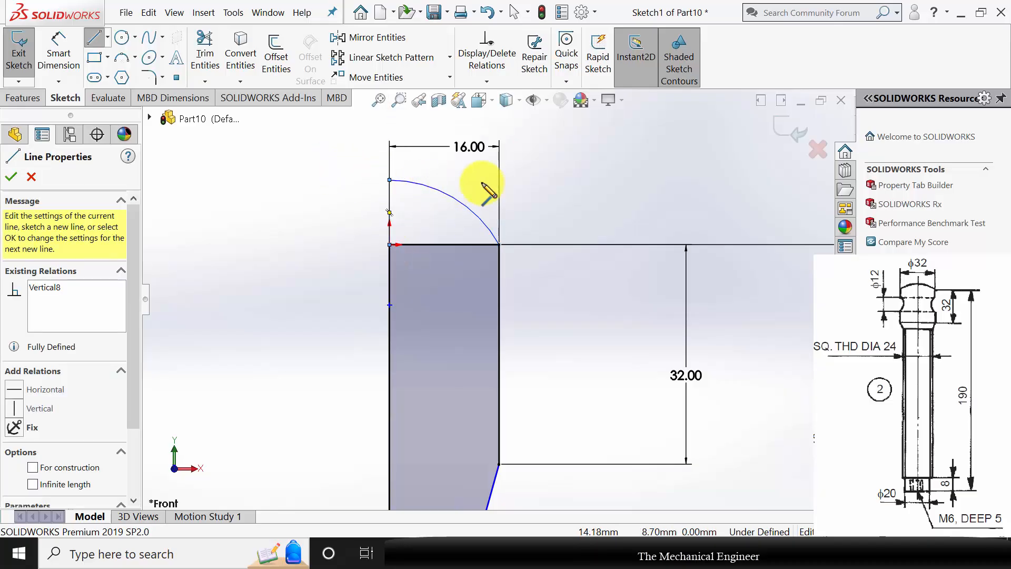
Draw a horizontal line about 11 mm long from the arc's upper end and convert it to construction geometry.
click(390, 181)
click(468, 181)
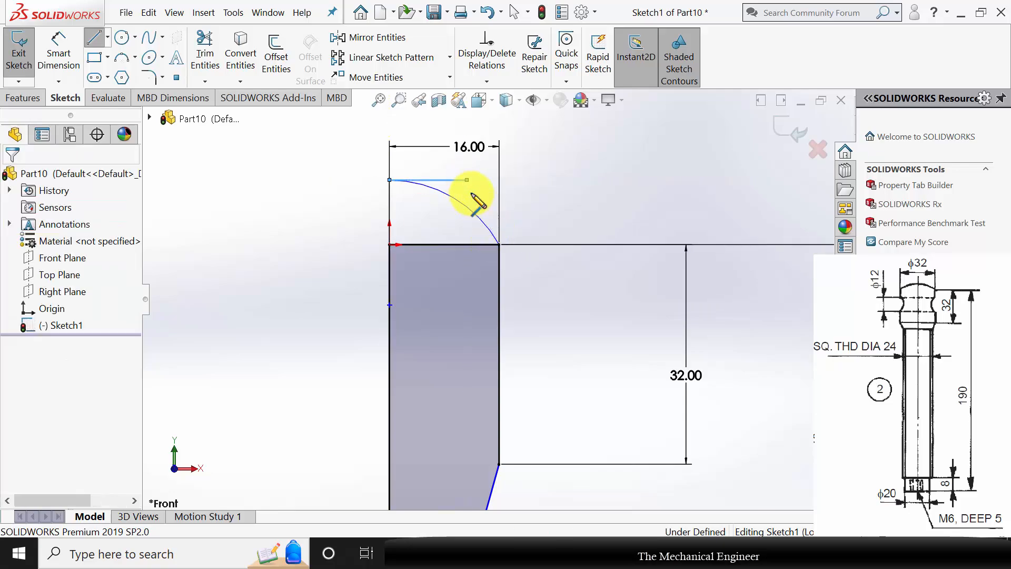
key(Escape)
click(452, 181)
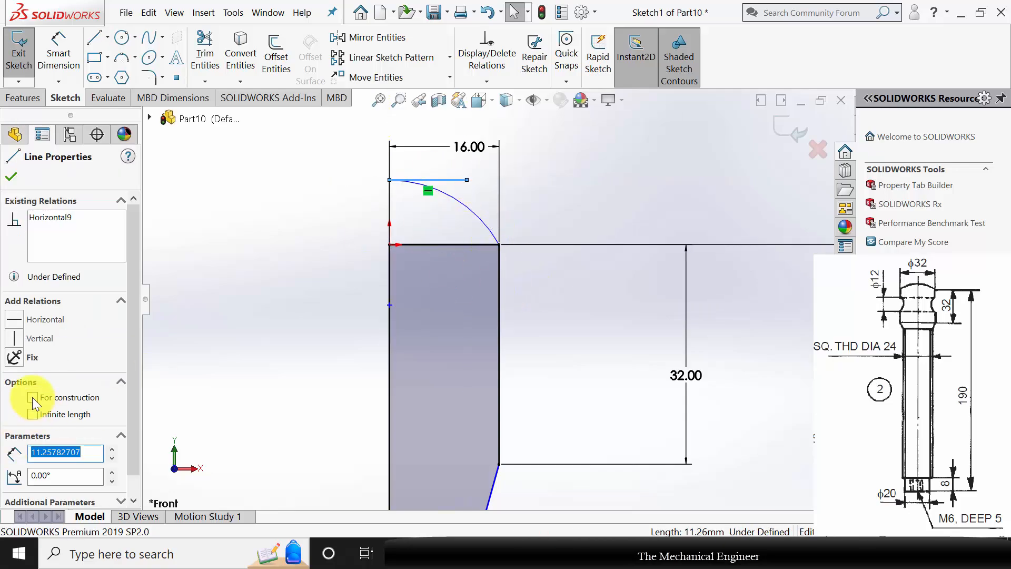
click(33, 398)
click(504, 201)
Make the head arc tangent to the horizontal construction line and trim away the flat line beneath the arc.
scroll(506, 194, down, 4)
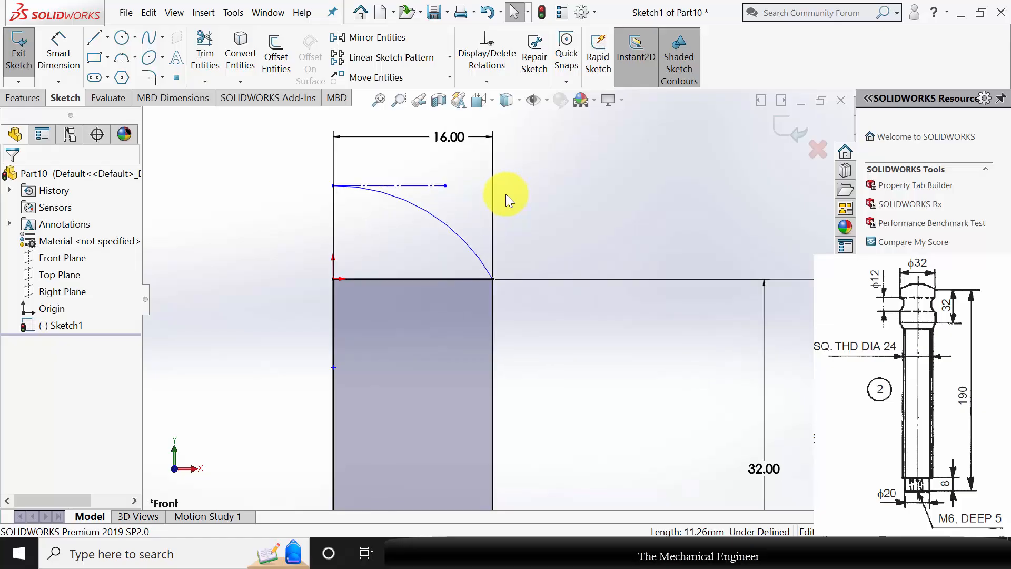
click(362, 241)
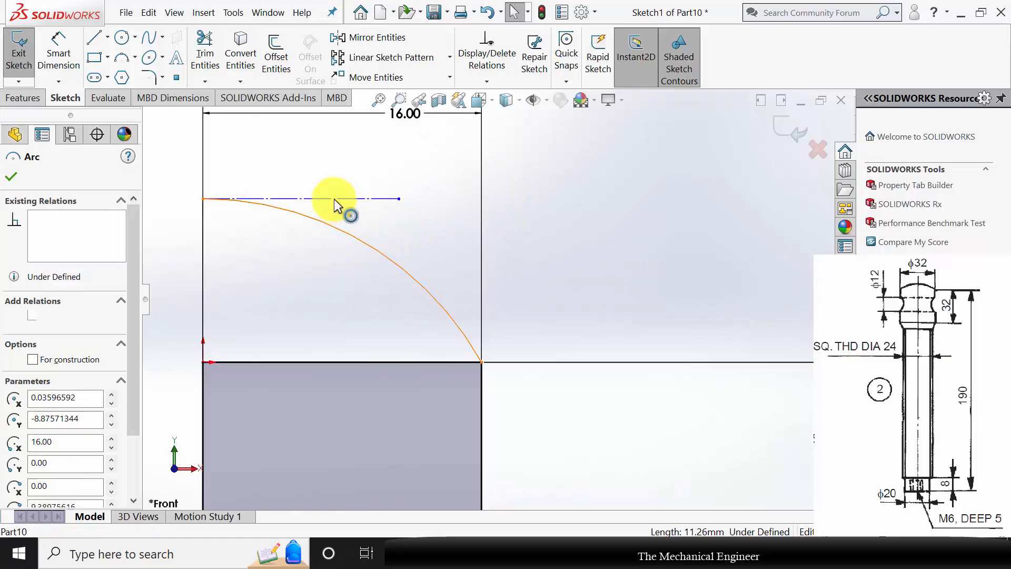
ctrl+click(334, 198)
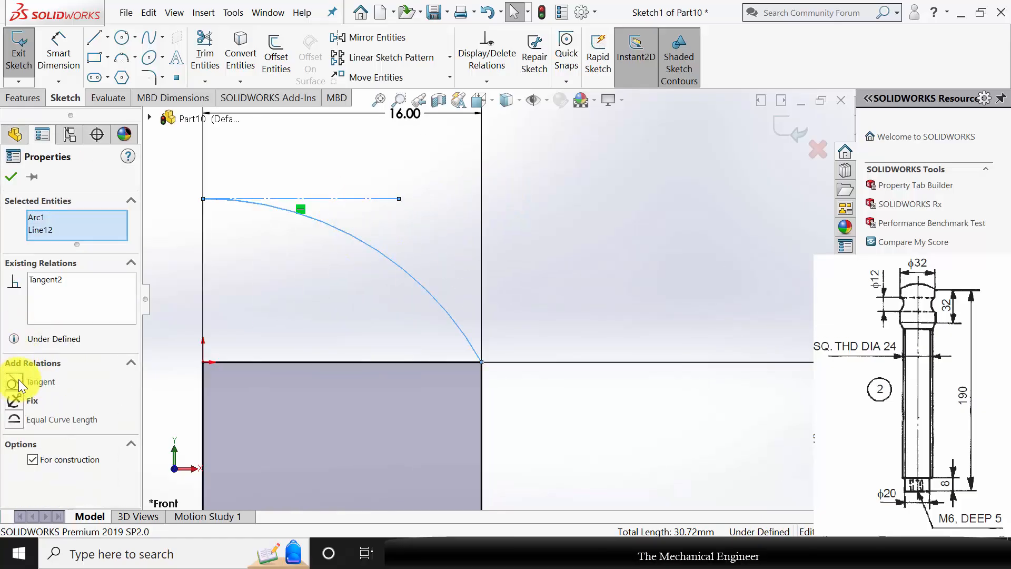
click(384, 217)
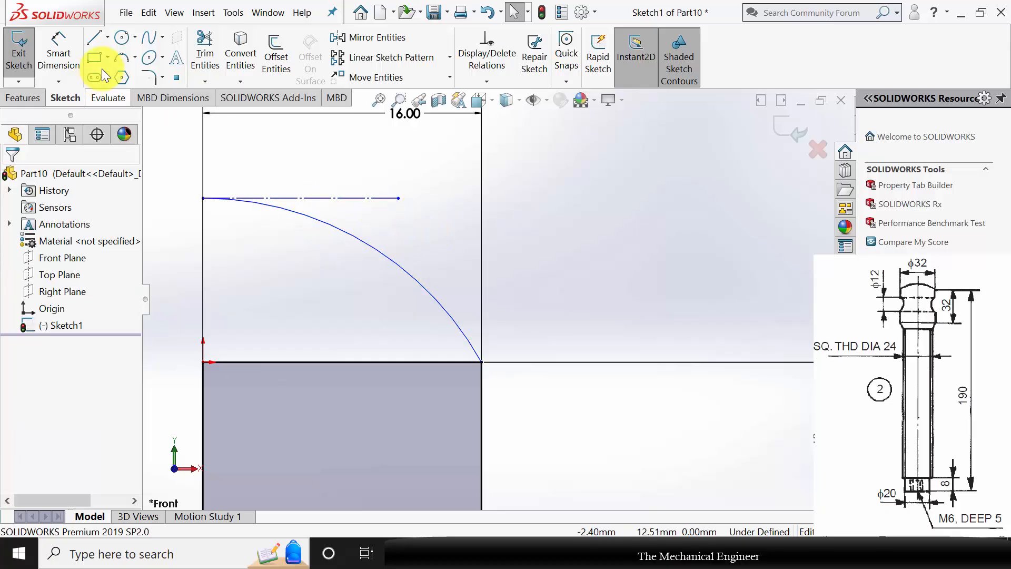
drag(334, 403, 308, 322)
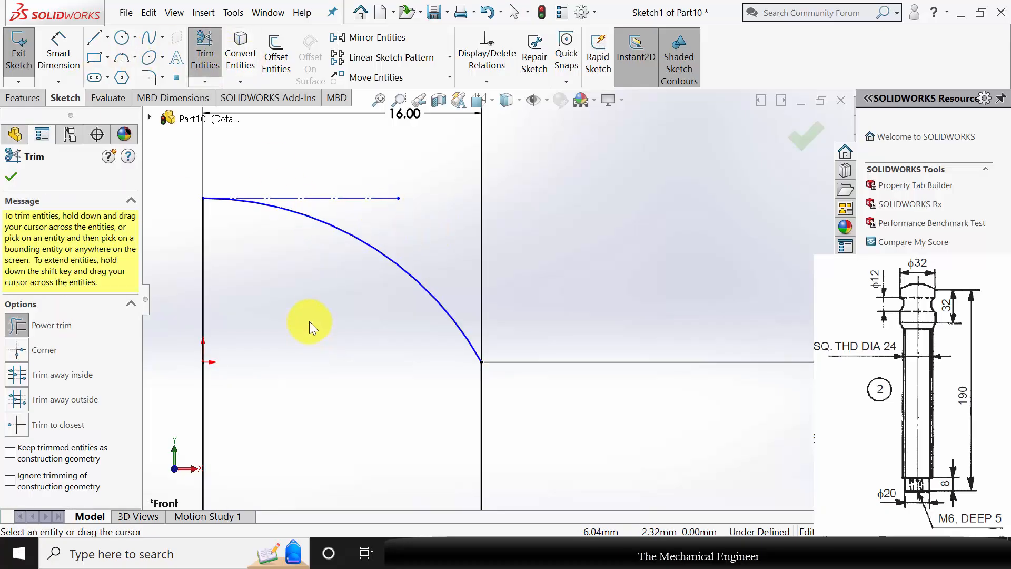
click(11, 179)
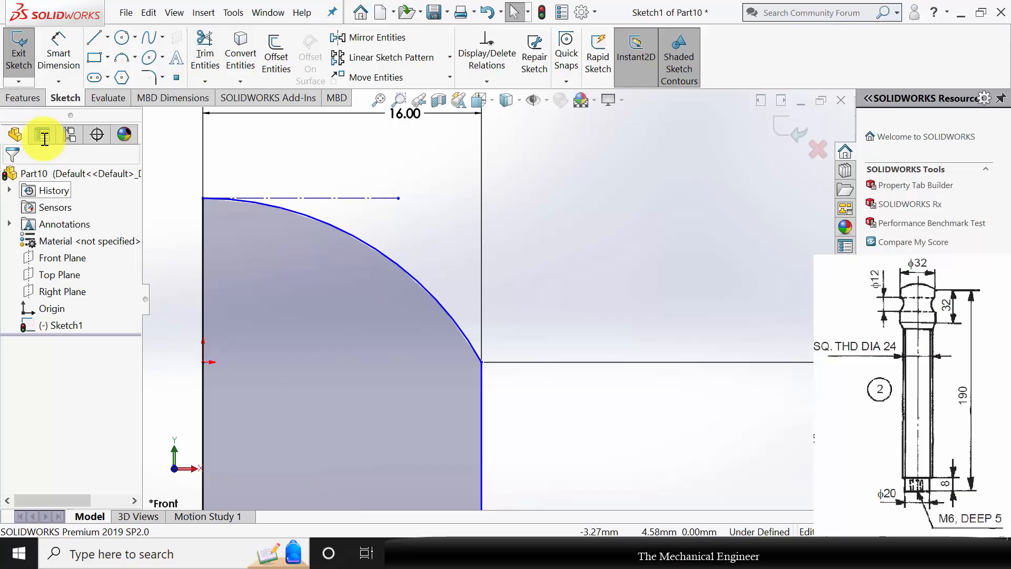
Revolve the closed screw profile 360 degrees about its long vertical axis line.
click(26, 98)
key(f)
scroll(309, 288, up, 4)
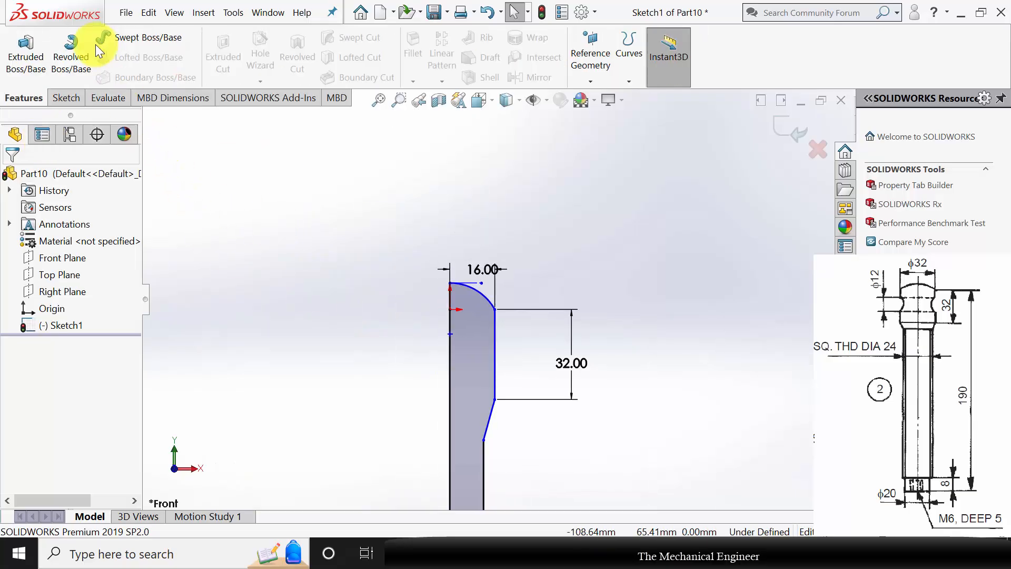
click(447, 362)
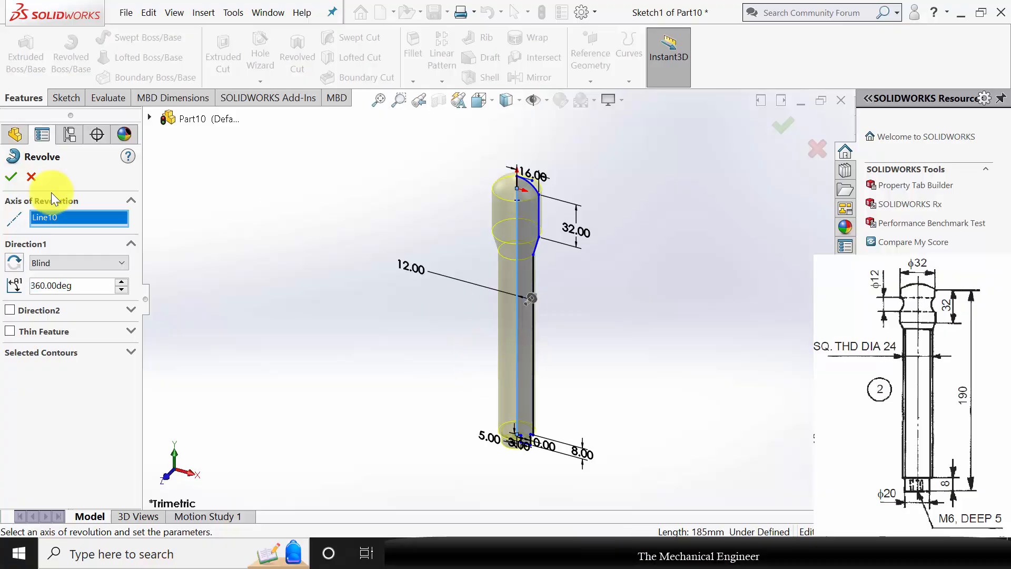
key(Return)
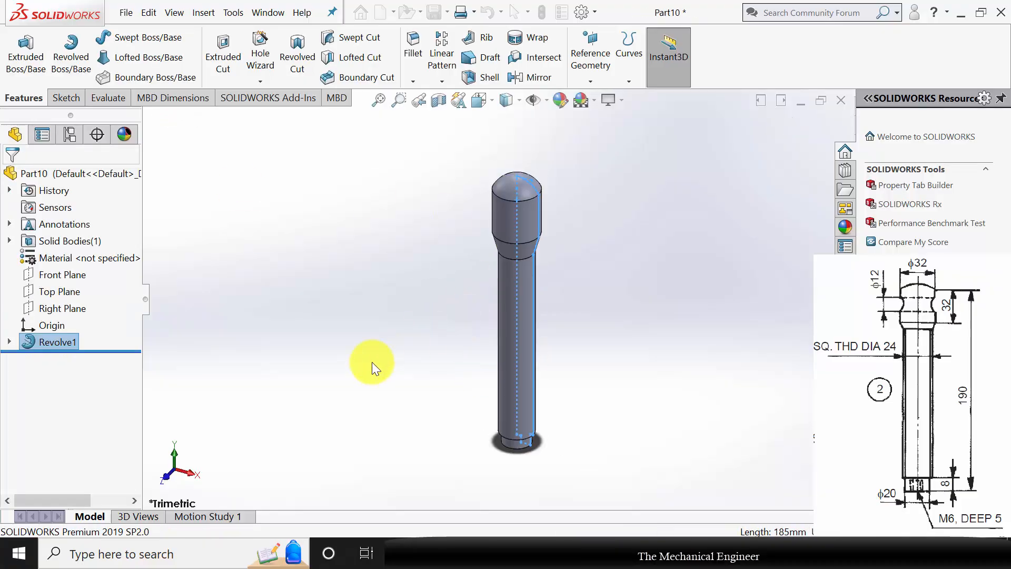
Sketch a circle about 10.5 mm in diameter on the Front Plane, centred on the head's axis about 14.4 mm below the origin.
mouse_move(659, 353)
middle_down()
mouse_move(640, 278)
mouse_move(625, 296)
mouse_move(551, 304)
middle_up()
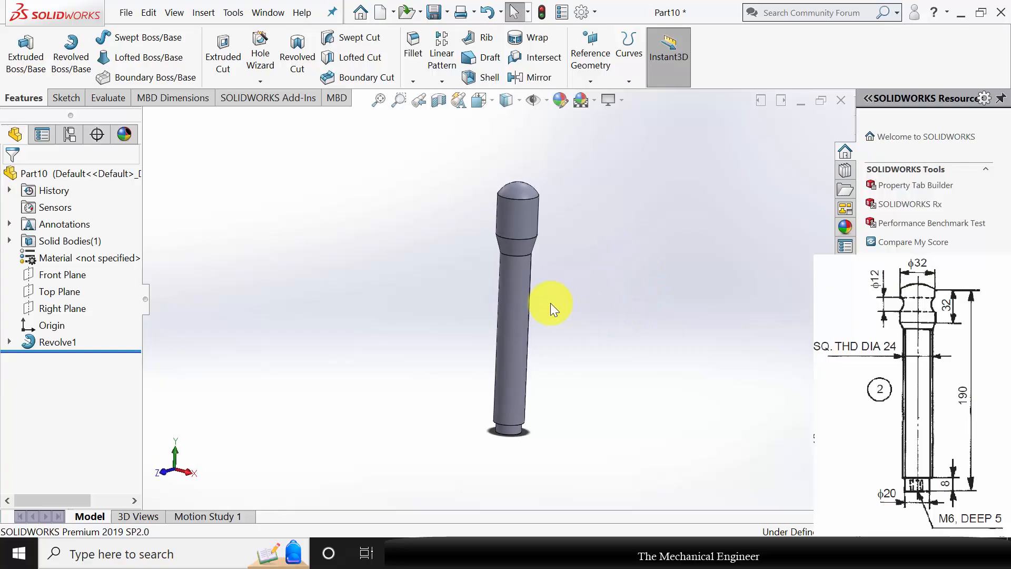
click(53, 276)
click(97, 258)
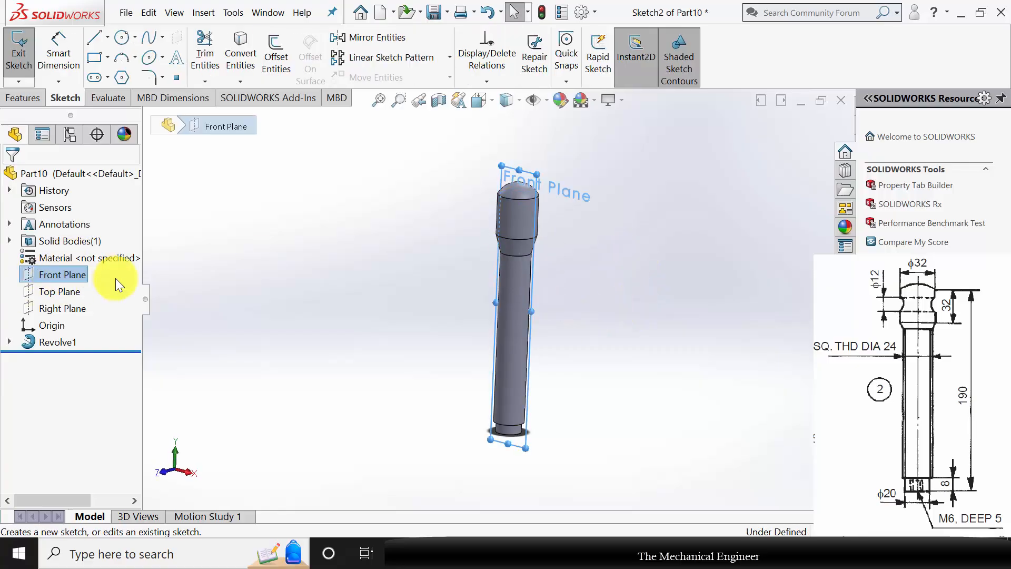
scroll(489, 135, down, 5)
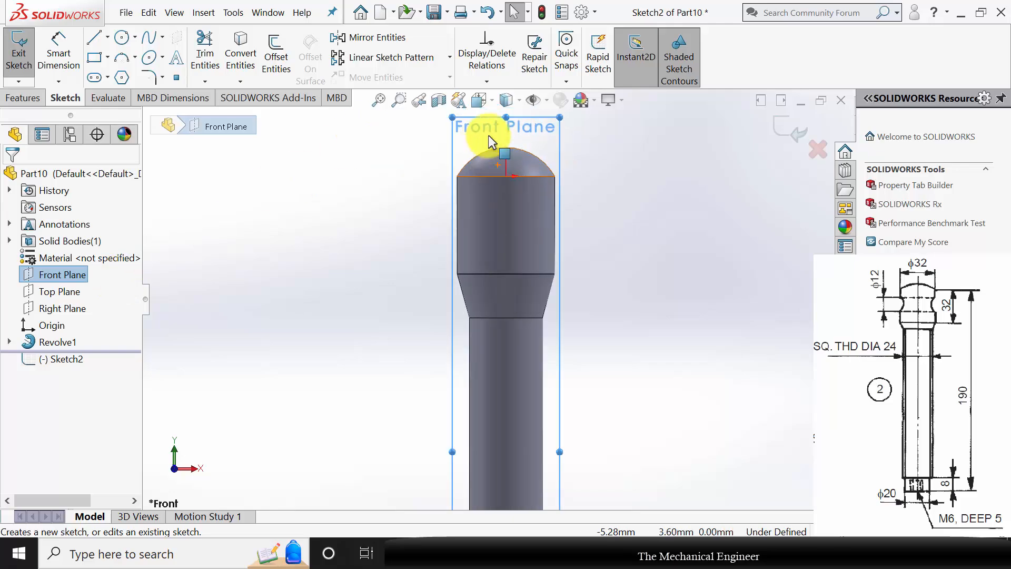
click(124, 39)
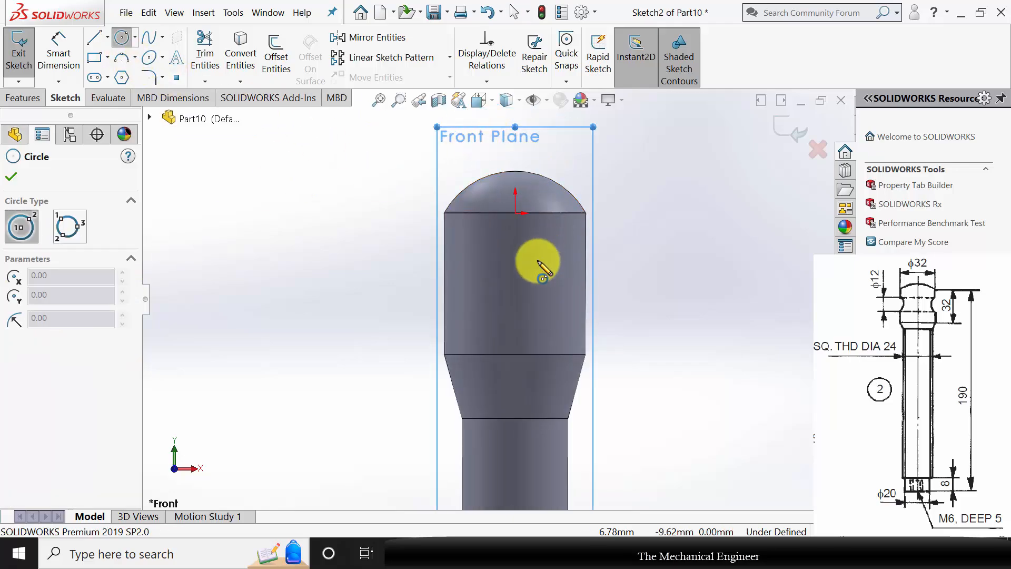
click(515, 276)
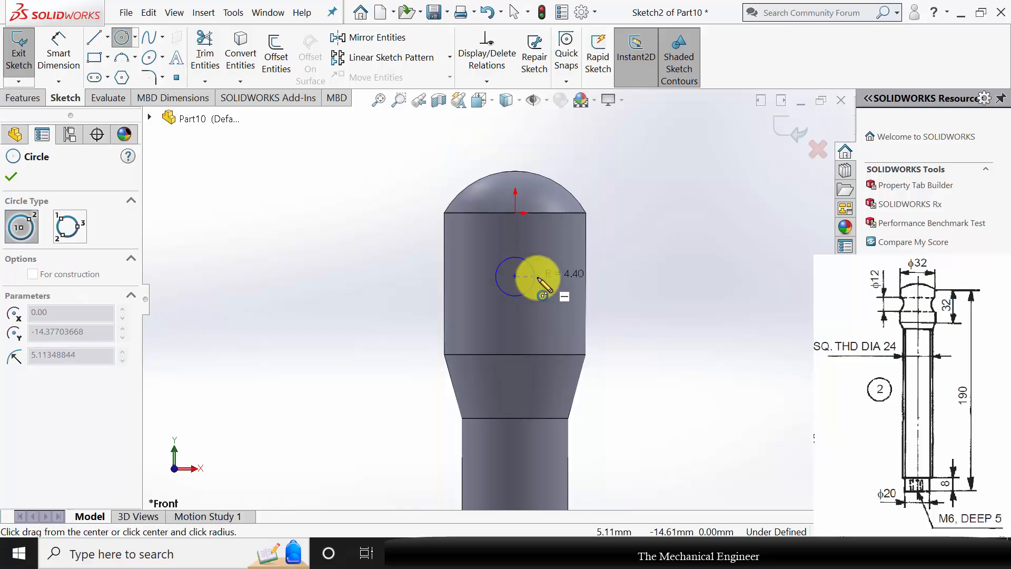
click(537, 275)
key(Escape)
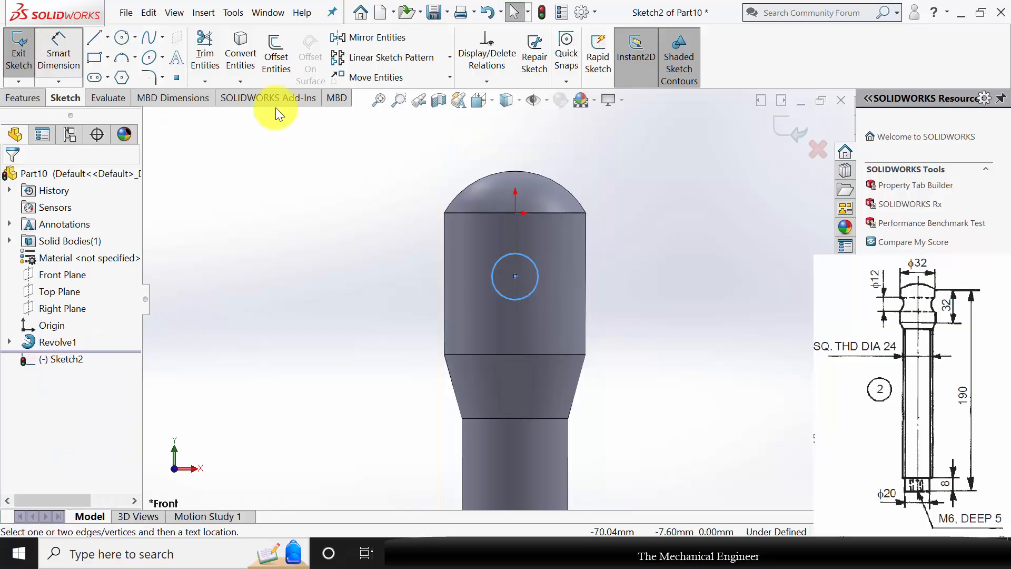
Dimension the circle's diameter as 12 mm.
click(537, 284)
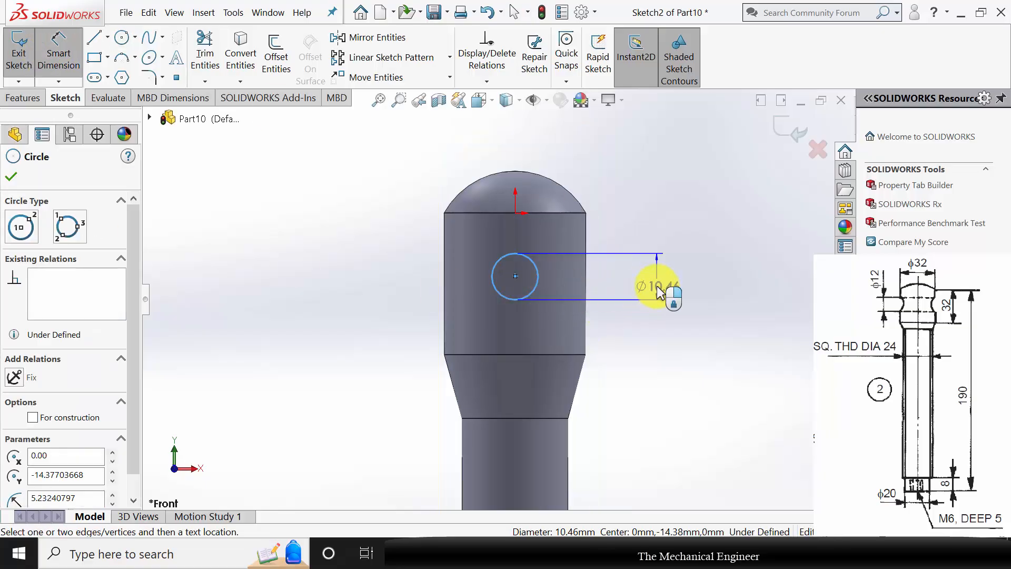
click(657, 291)
text(12)
key(Return)
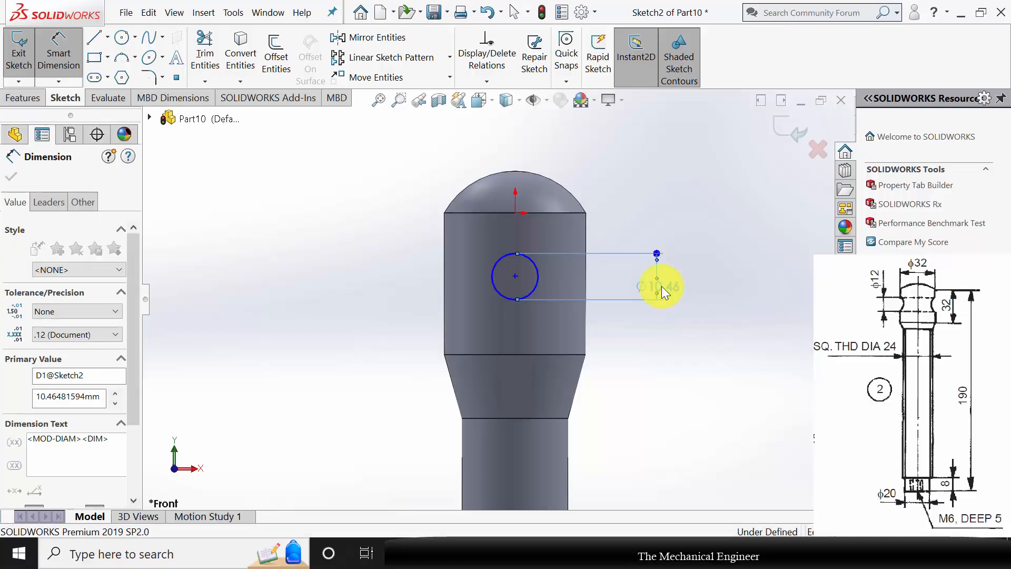
click(16, 175)
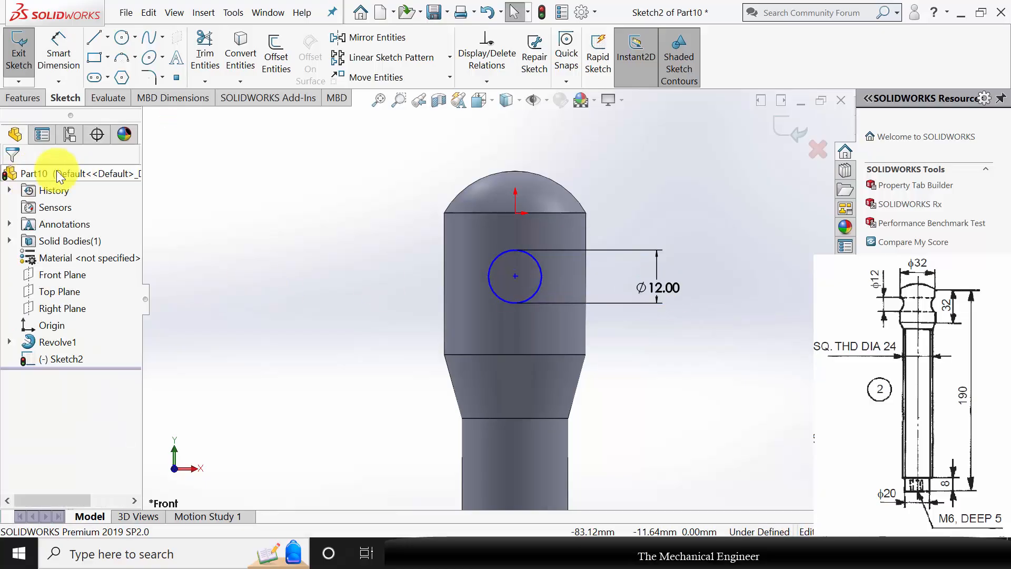
Cut the 12 mm circle through the screw head with an Extruded Cut set to Through All - Both.
click(26, 98)
click(214, 61)
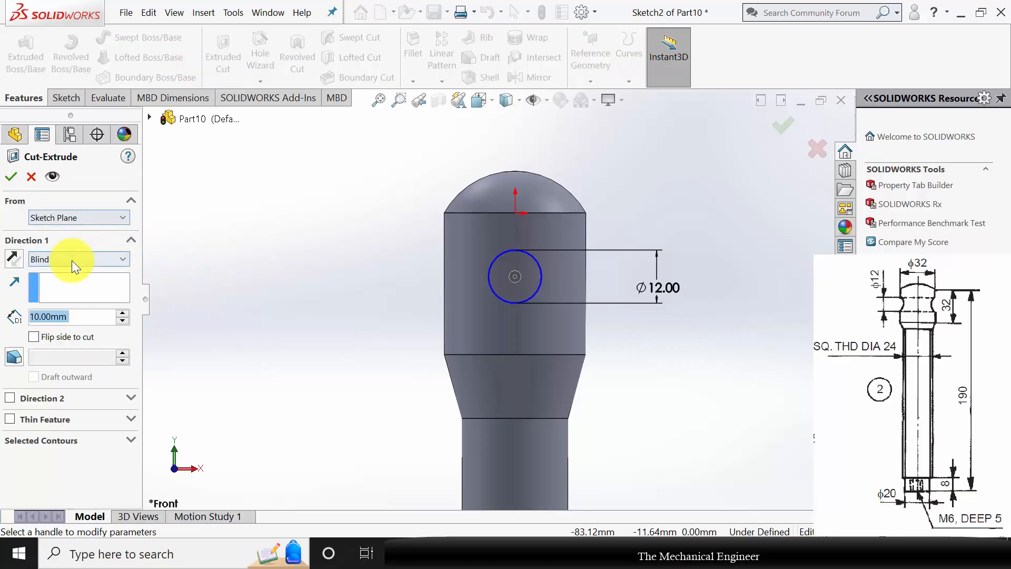
click(72, 260)
click(86, 288)
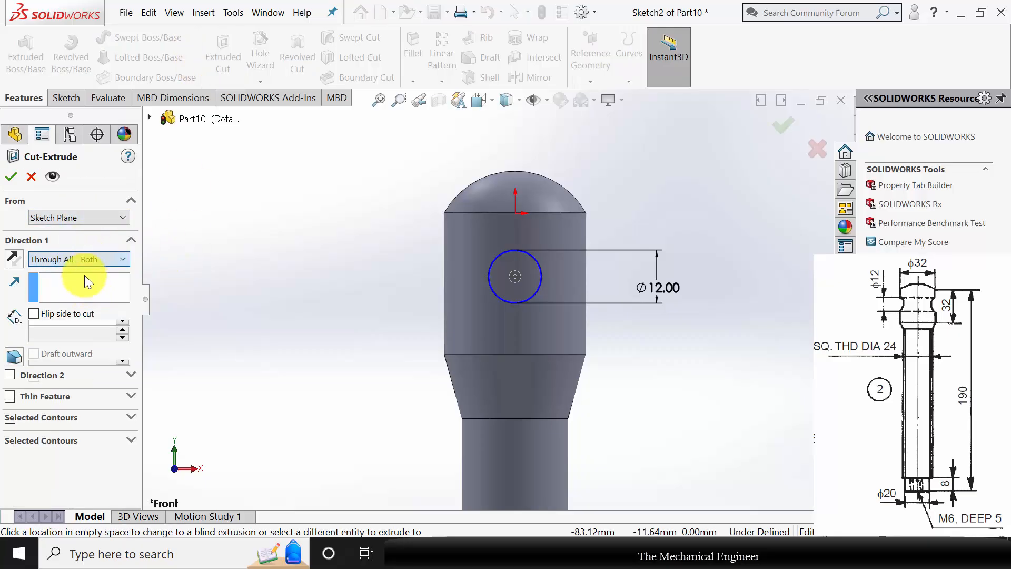
click(12, 177)
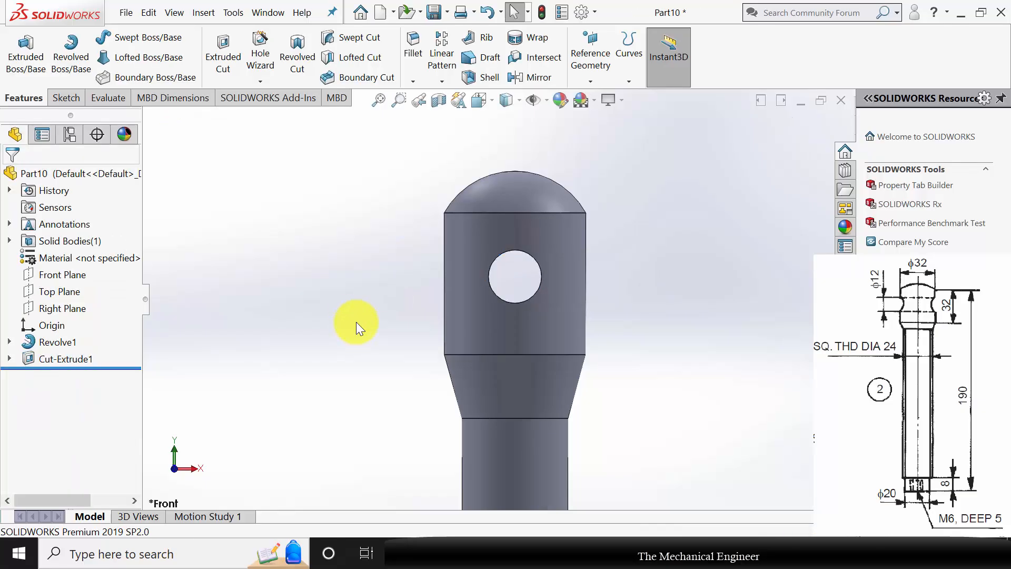
Start a Thread from the circular edge at the shank's upper end, up to the shoulder face at its lower end.
click(270, 80)
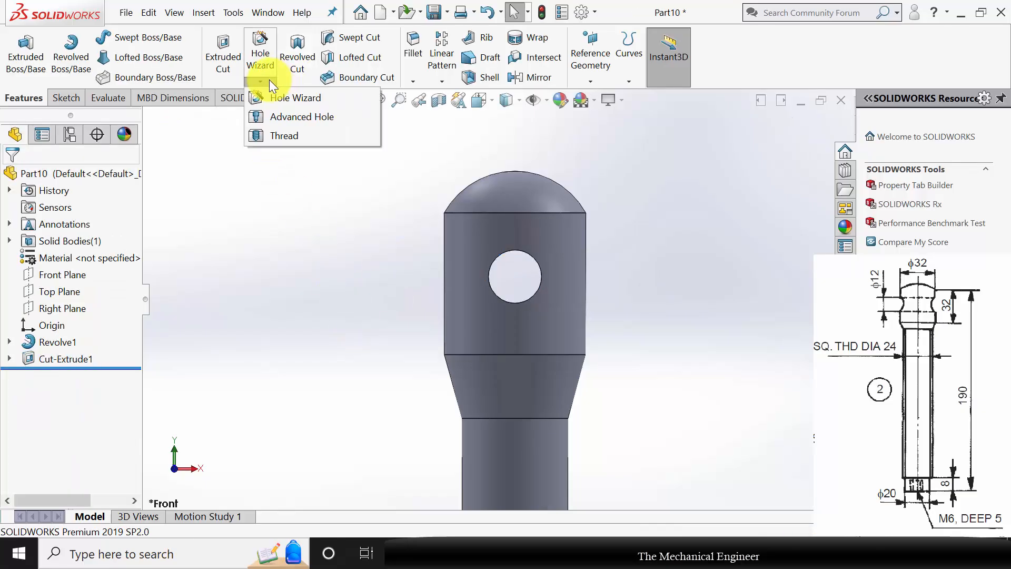
click(281, 135)
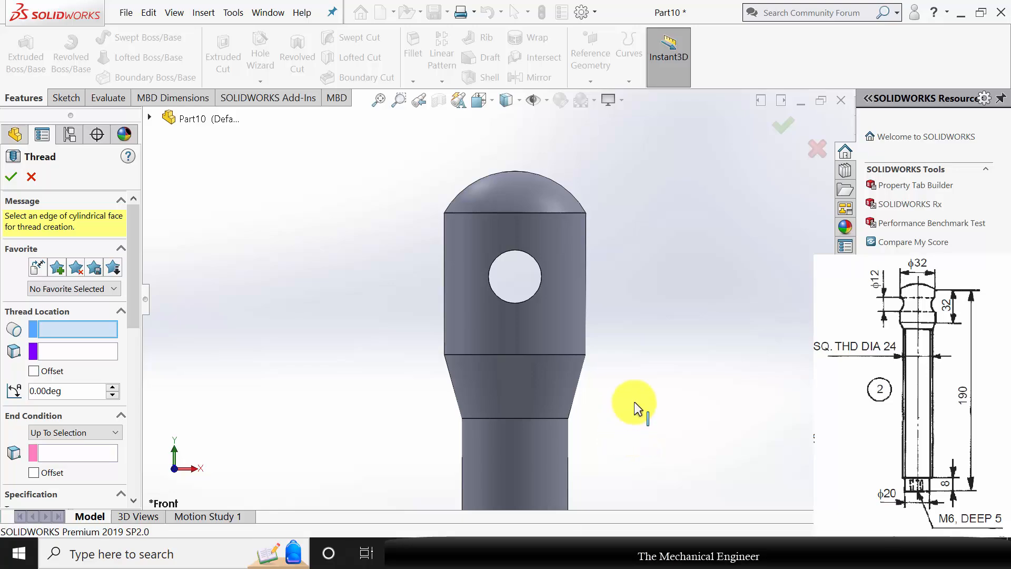
middle_drag(527, 435, 582, 268)
click(59, 404)
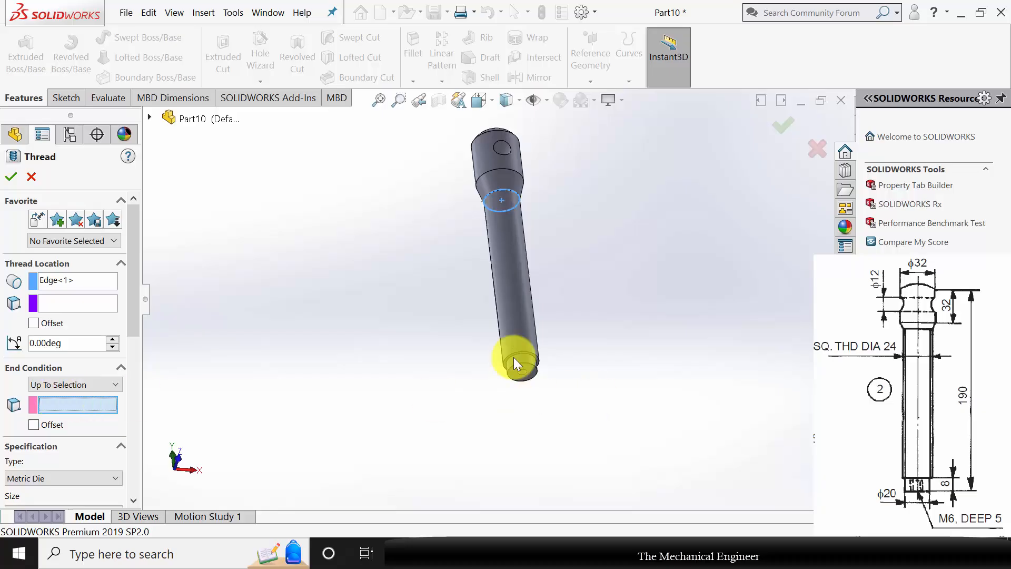
scroll(513, 357, down, 3)
click(534, 337)
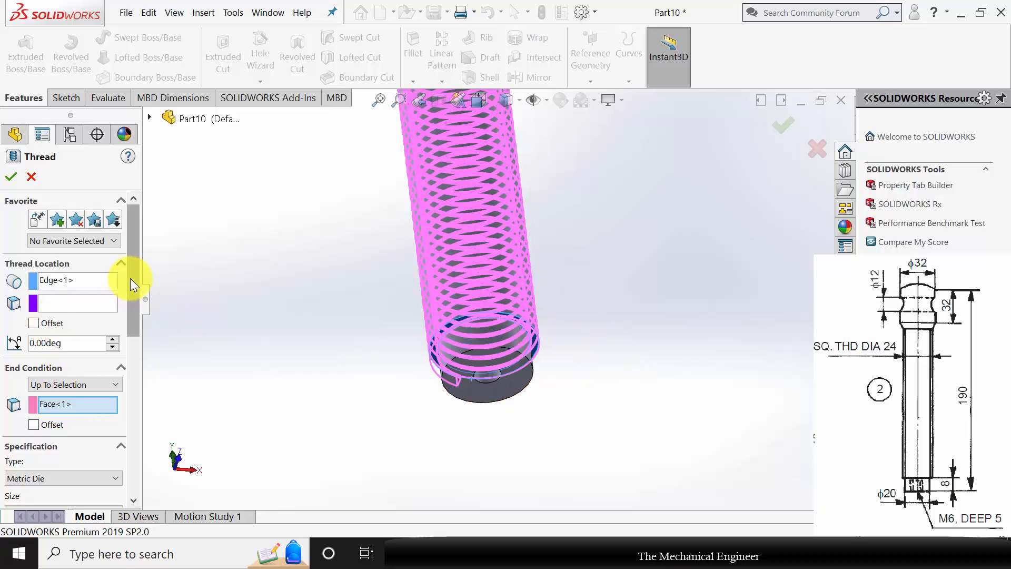
Trim the thread with the start and end faces and create it as an M24x3.0 Metric Die cut thread.
drag(132, 285, 150, 389)
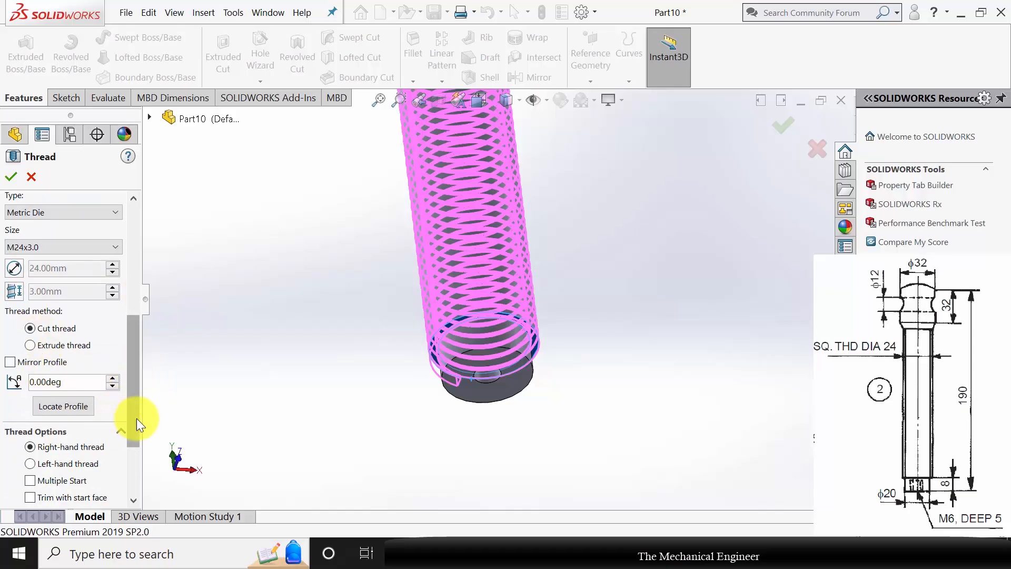
scroll(131, 445, down, 3)
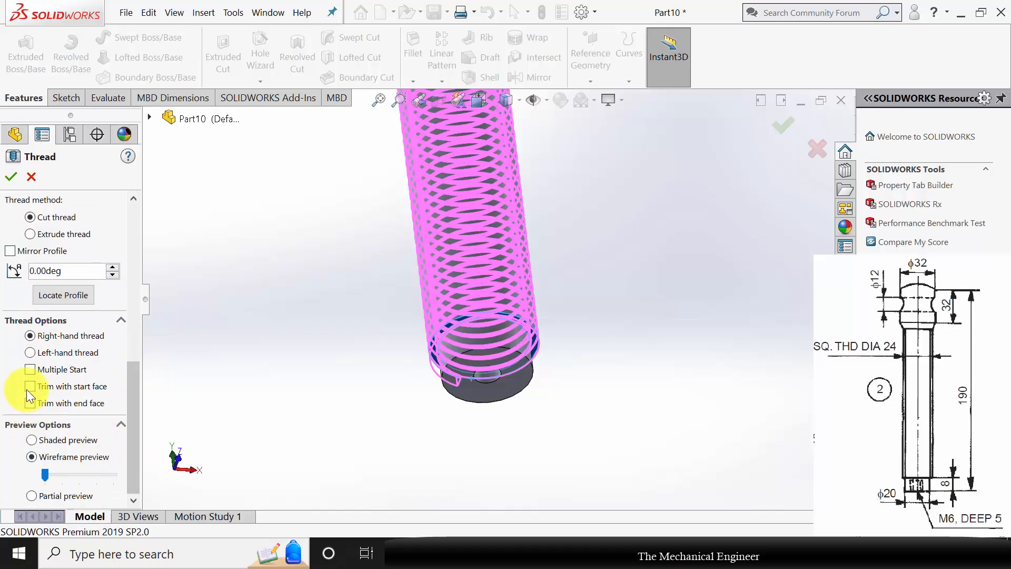
click(31, 406)
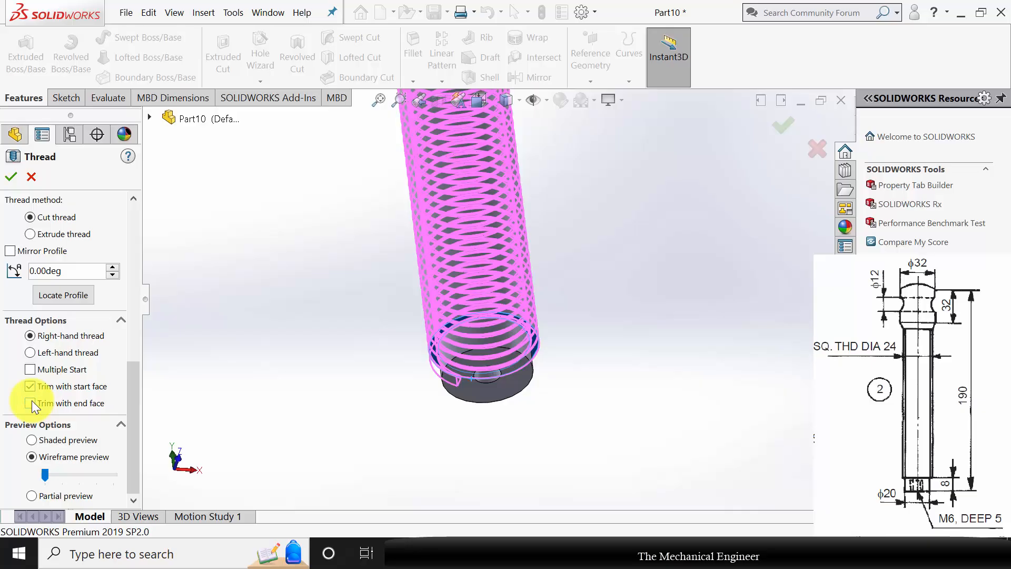
click(34, 217)
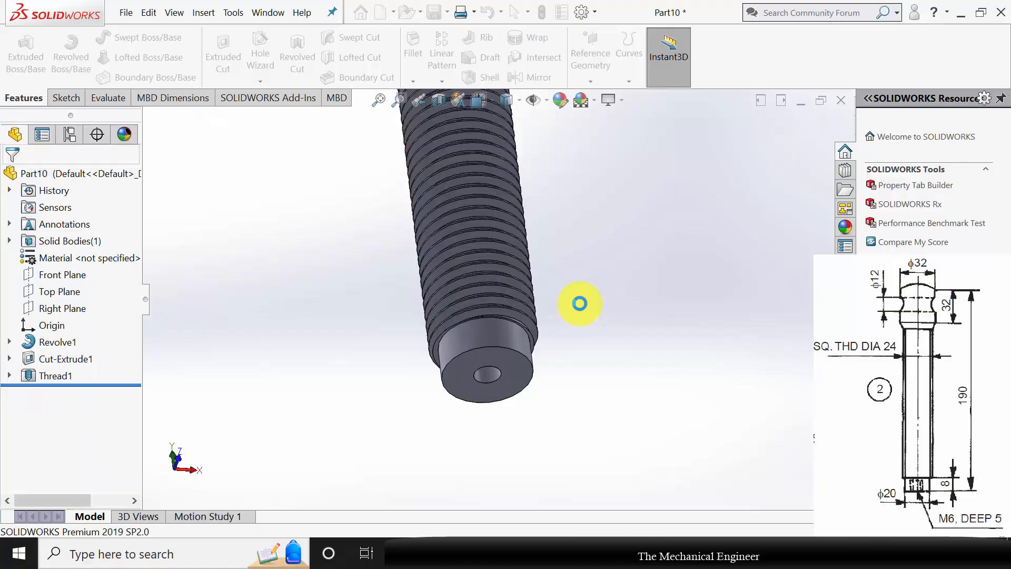
Start another Thread from the edge of the small hole in the screw's bottom end, up to the hole's inner end face.
middle_drag(590, 324, 484, 370)
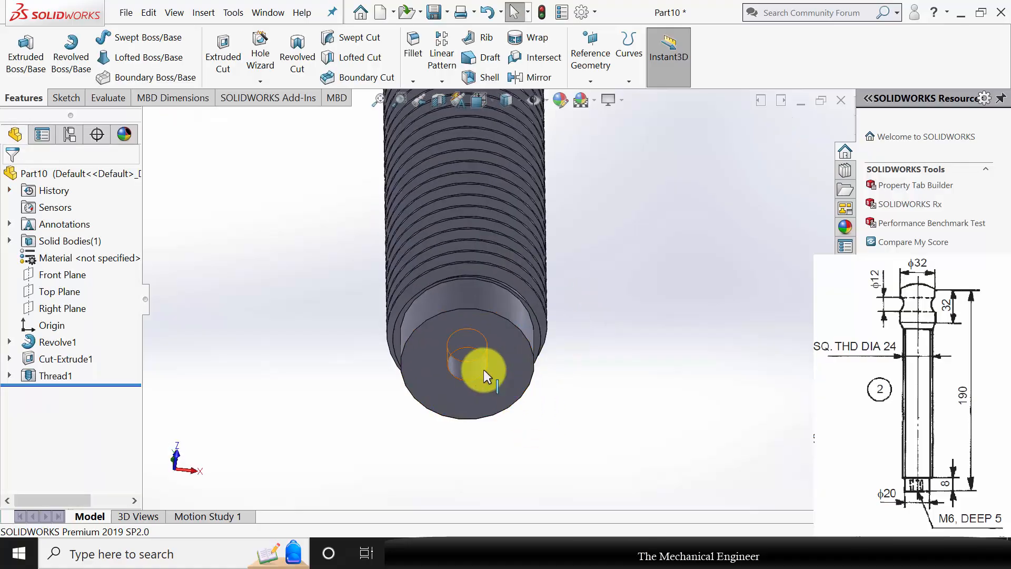
click(260, 81)
click(295, 139)
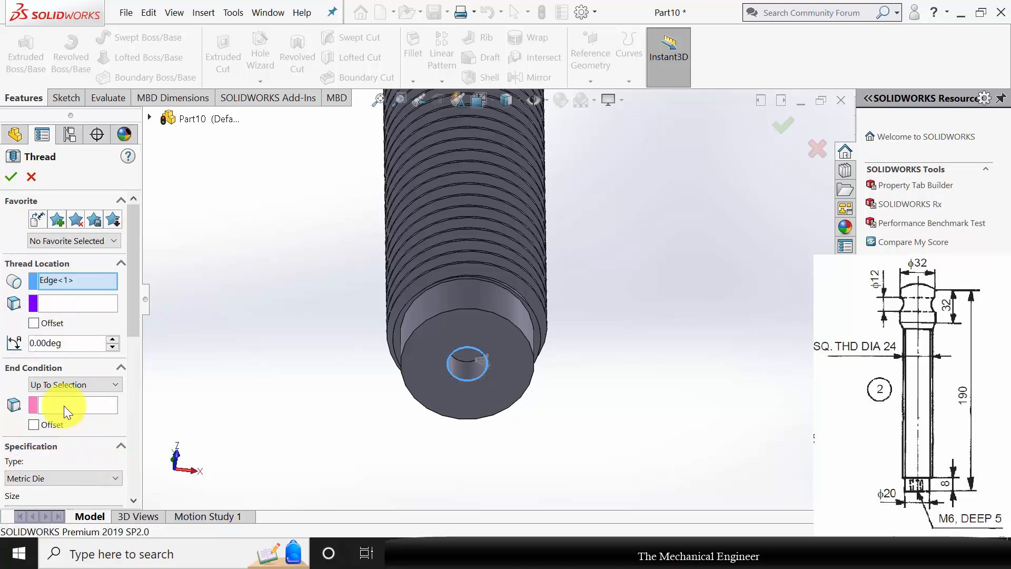
click(64, 406)
click(467, 354)
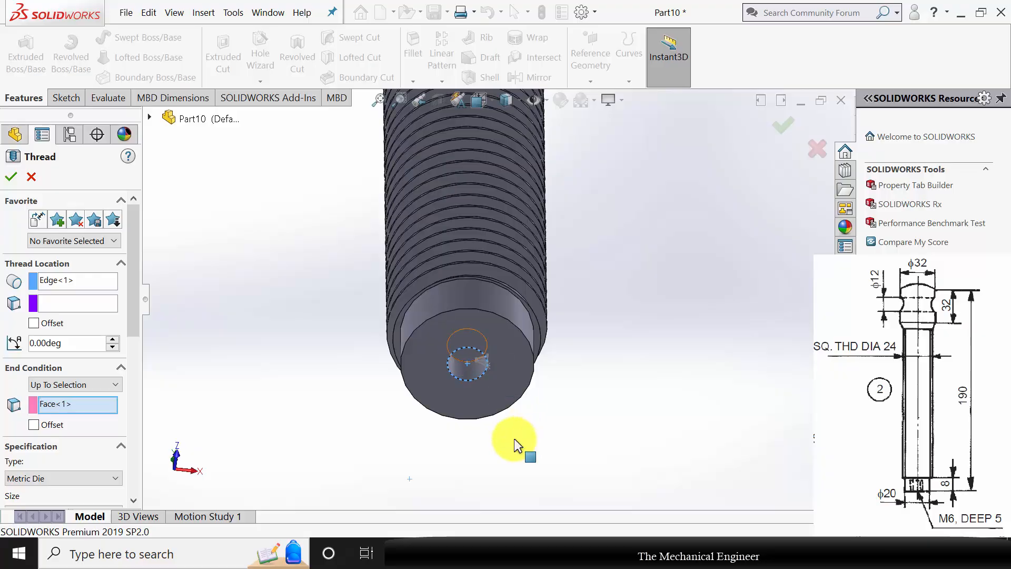
Set the hole thread to Metric Die M6x1.0 with the Extrude thread method, trim it with the start and end faces, and create it.
drag(133, 256, 139, 322)
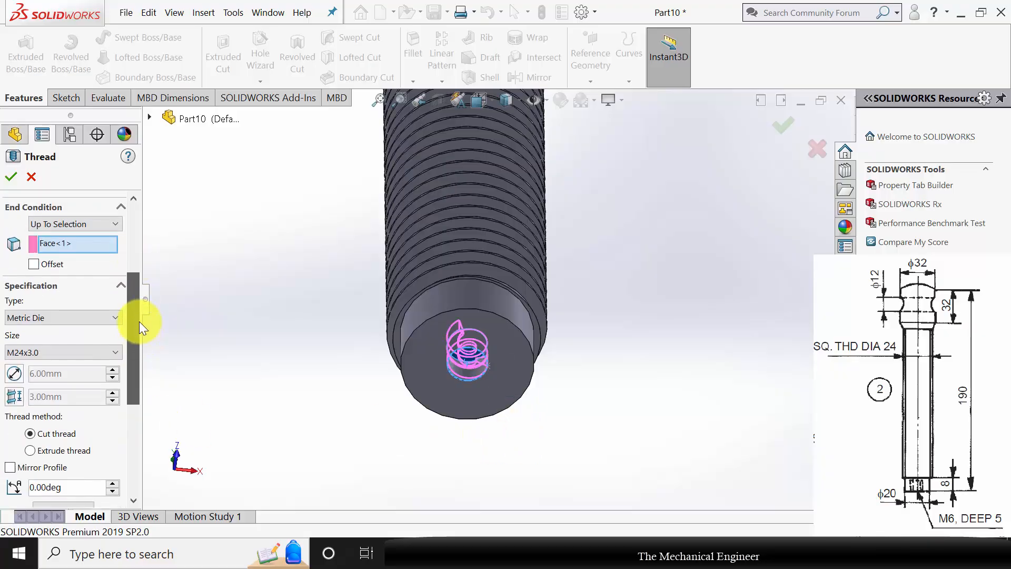
click(63, 352)
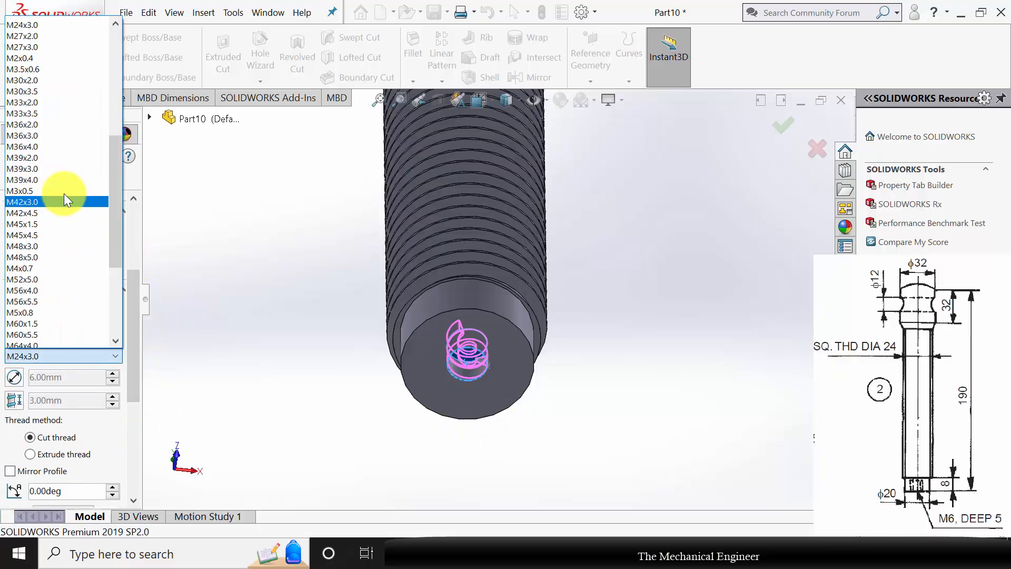
scroll(70, 199, down, 4)
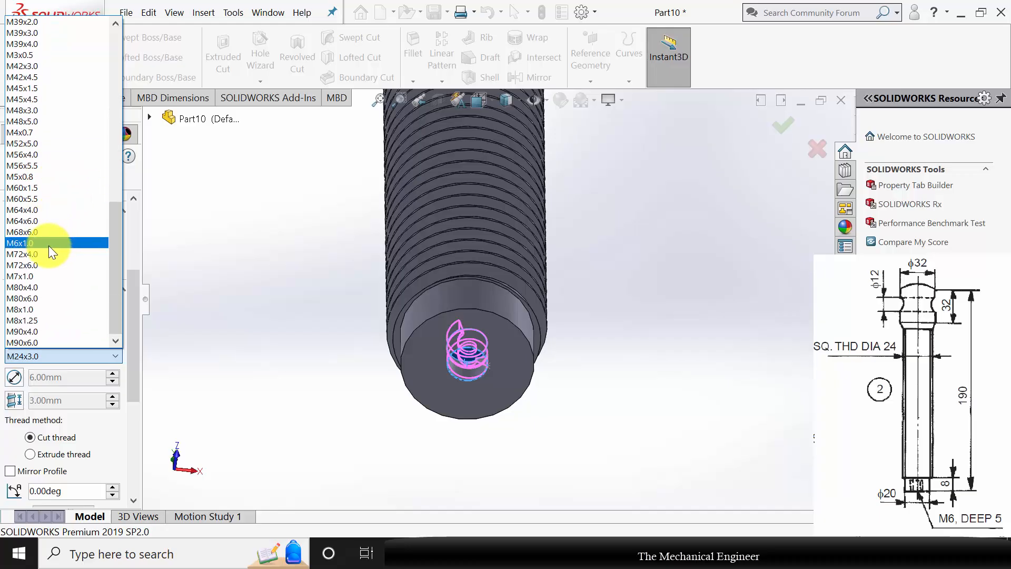
click(43, 243)
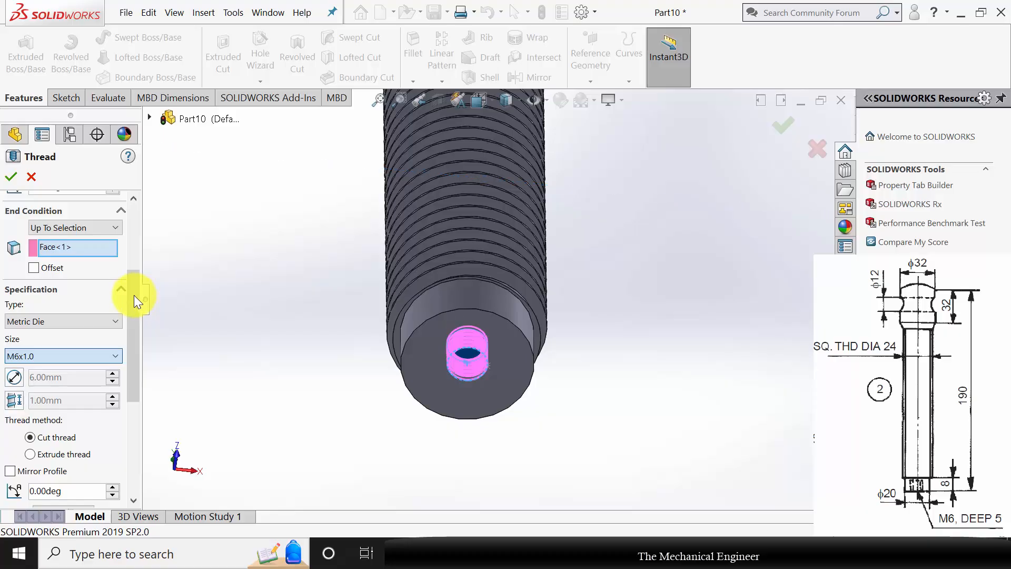
scroll(135, 321, down, 5)
click(60, 308)
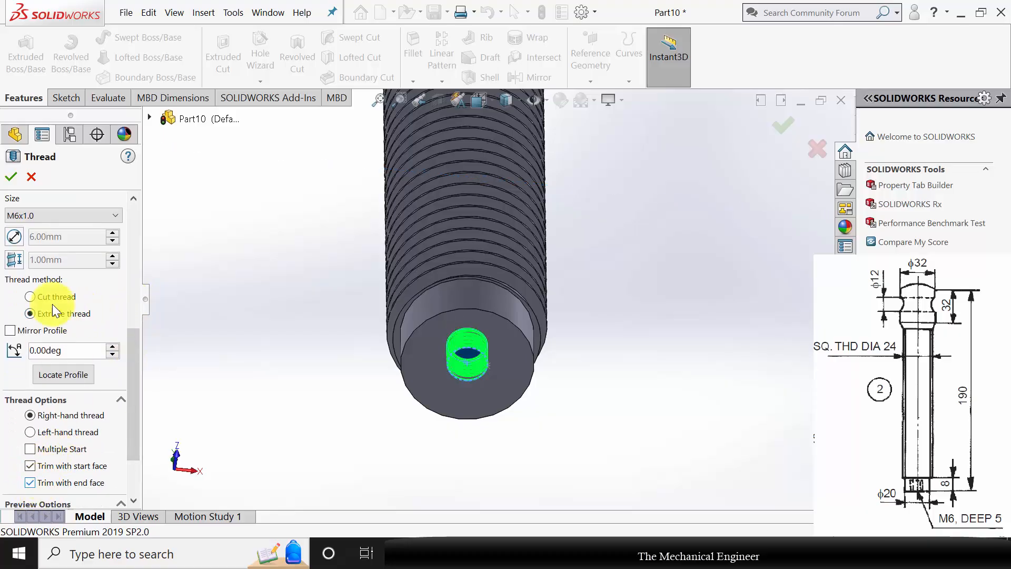
click(11, 178)
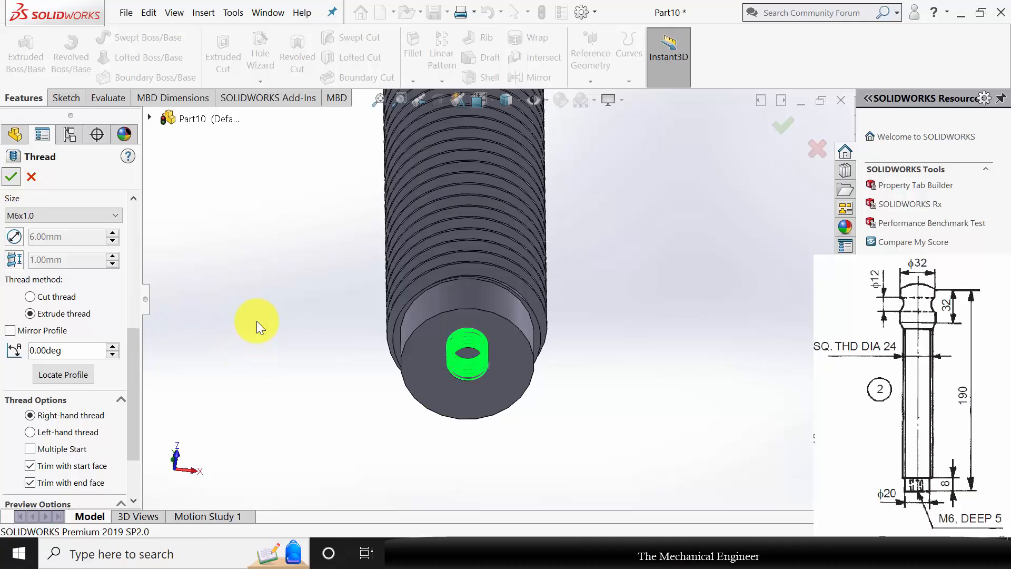
Assign Plain Carbon Steel as the screw's material.
scroll(526, 358, down, 8)
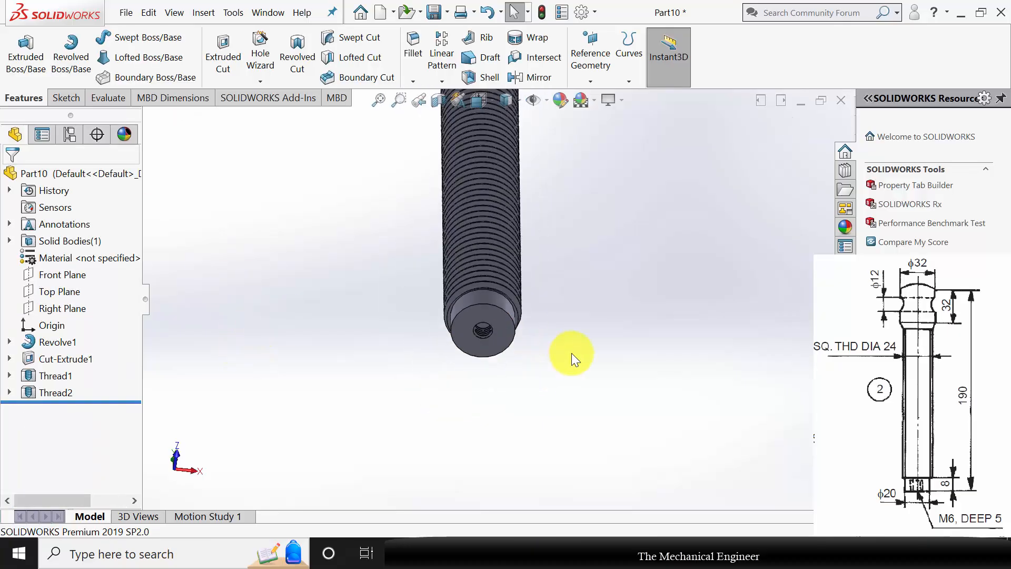
middle_drag(559, 340, 526, 237)
right_click(81, 257)
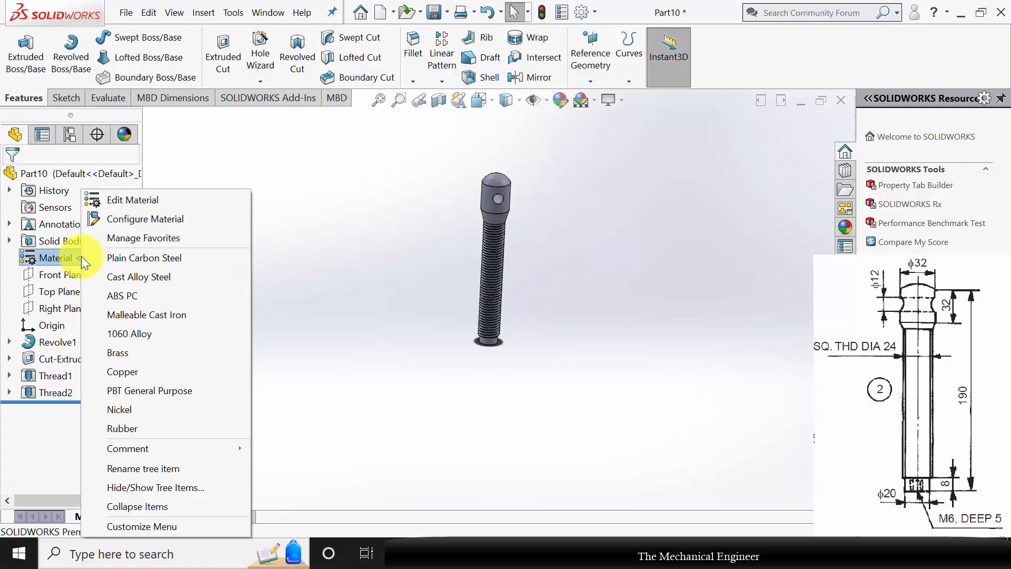
click(121, 255)
scroll(533, 176, up, 4)
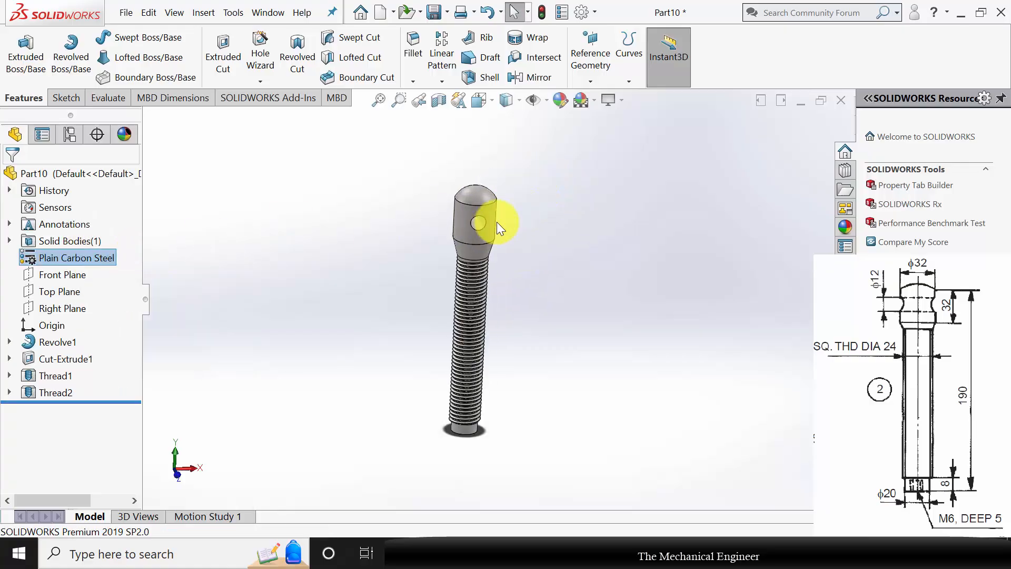
Save the screw part as 2, rebuilding the document before saving.
key(ctrl+s)
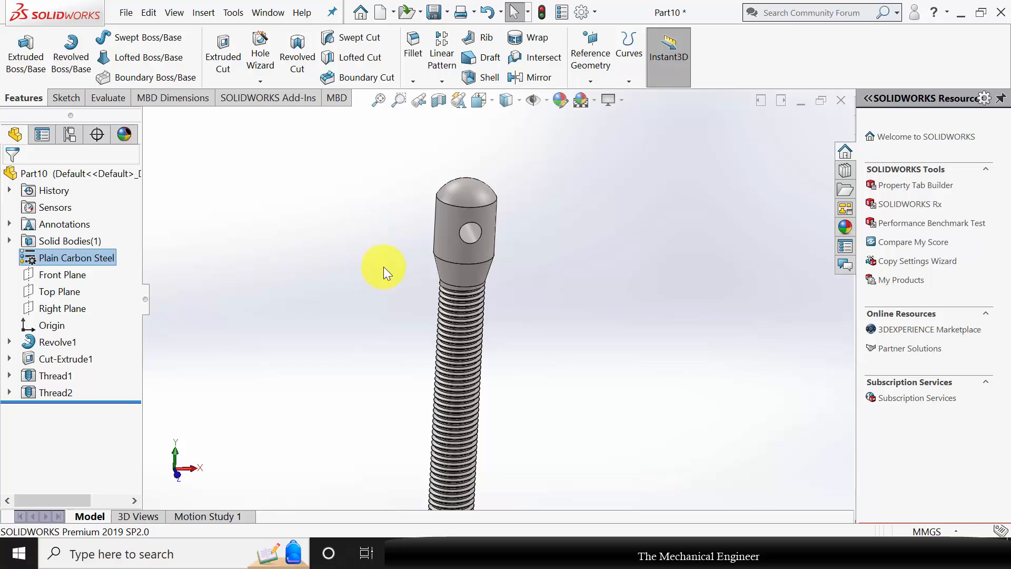
text(2)
key(Return)
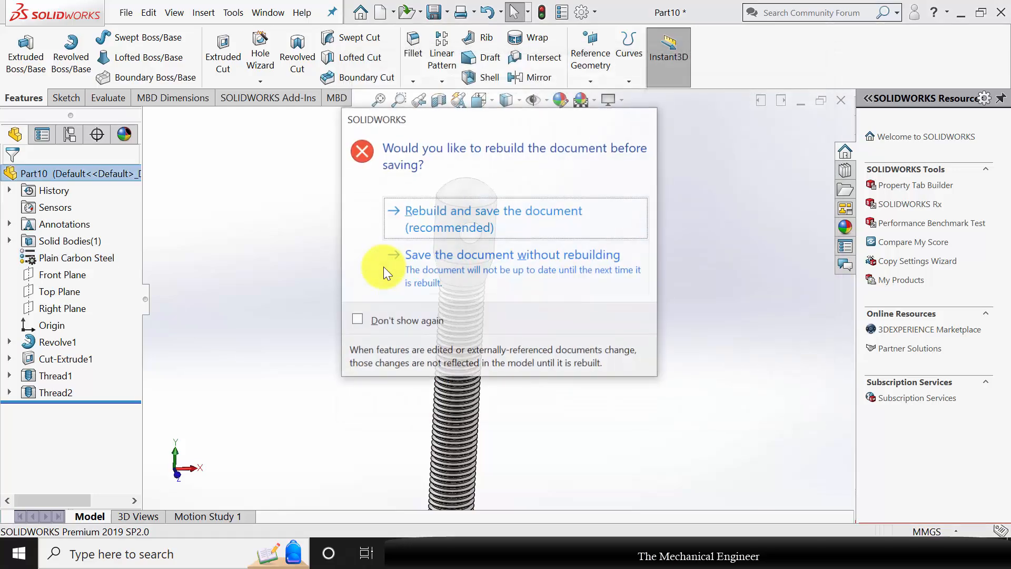
click(424, 216)
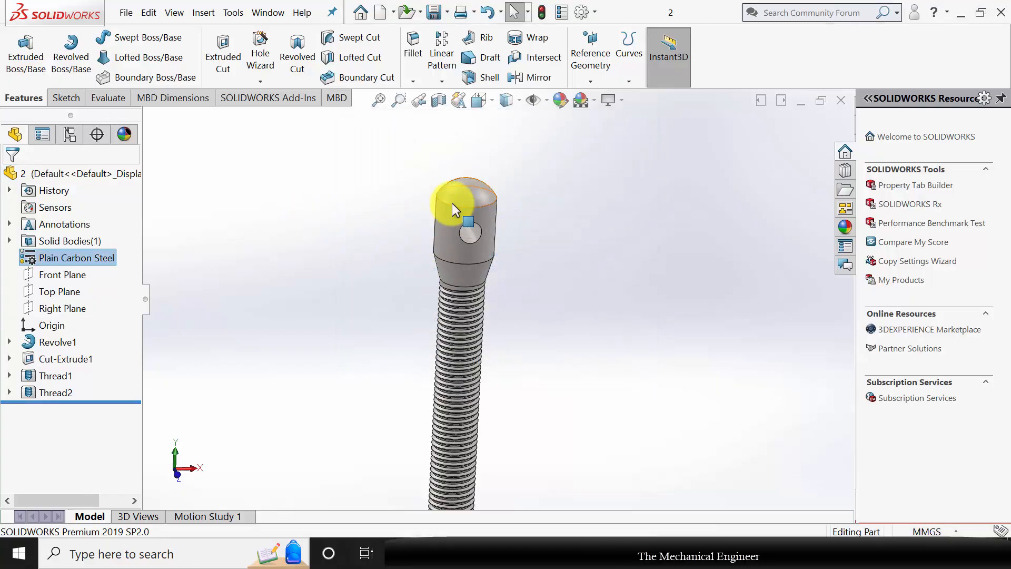
Close the finished screw part, create a new part document, and start a sketch on the Front Plane.
click(849, 101)
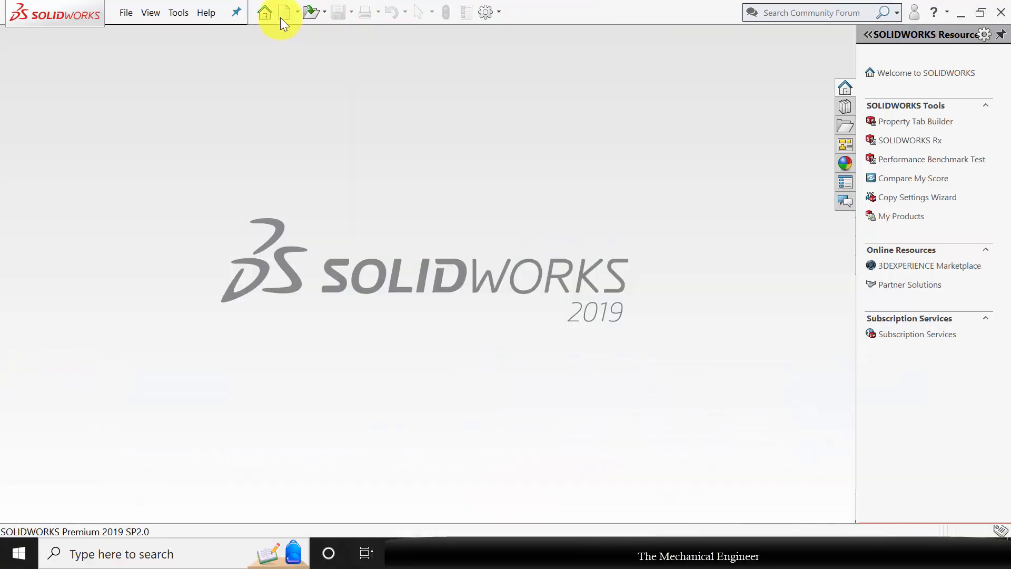
key(ctrl+n)
click(555, 439)
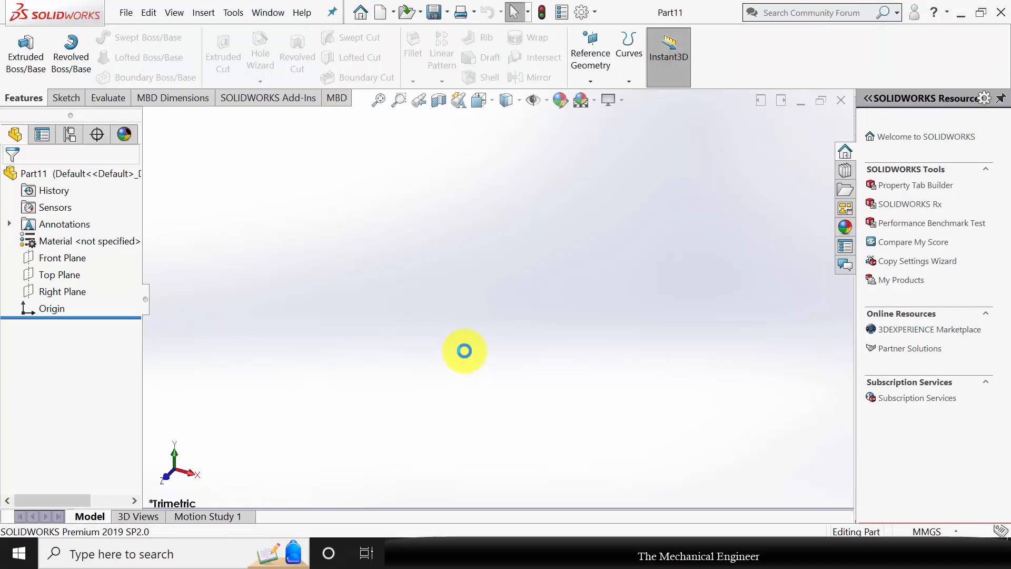
click(78, 238)
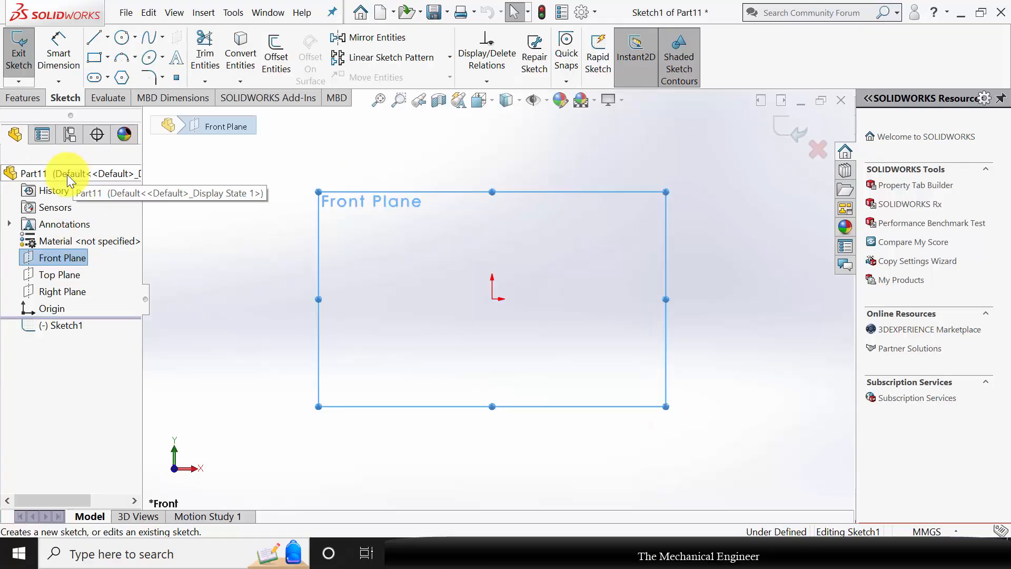
Draw a vertical line about 46 mm long upward from the origin and make it a construction line.
click(93, 40)
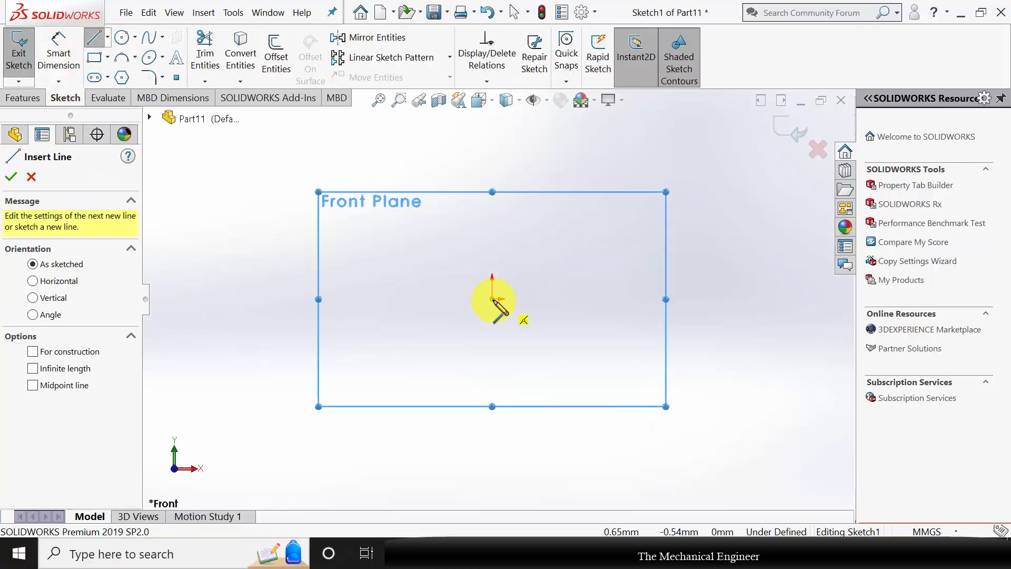
click(493, 298)
click(493, 210)
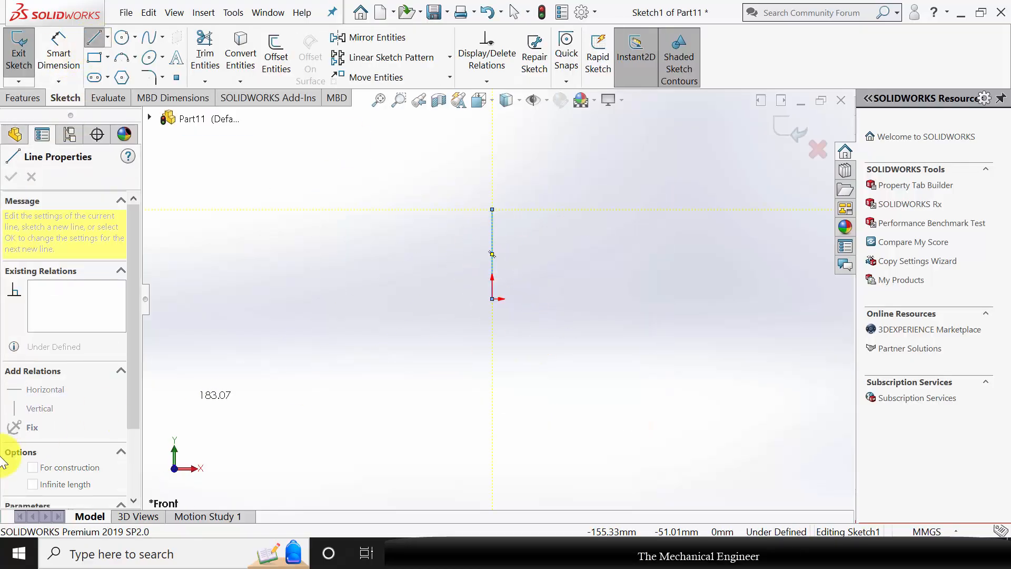
key(Escape)
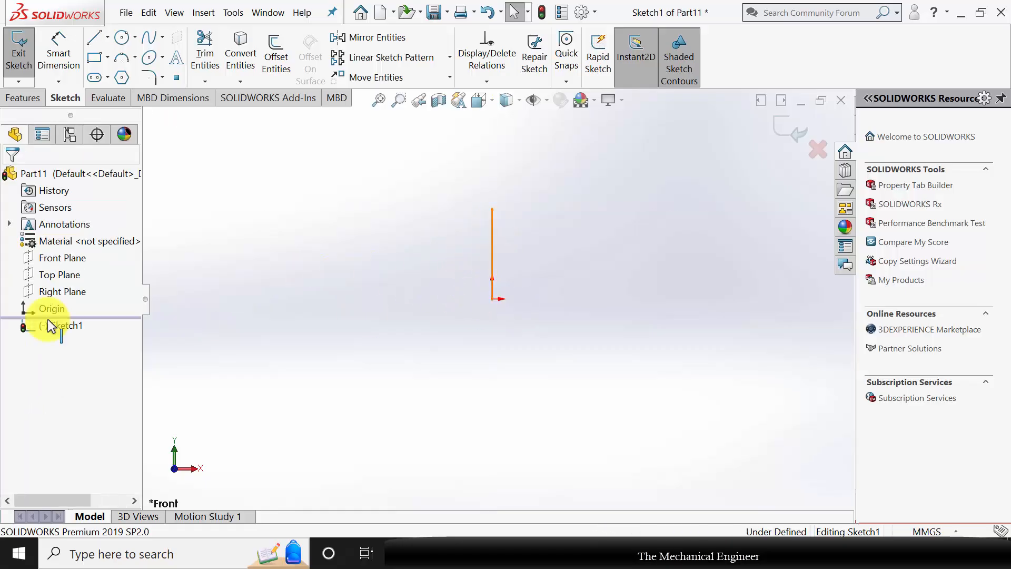
click(40, 391)
click(317, 208)
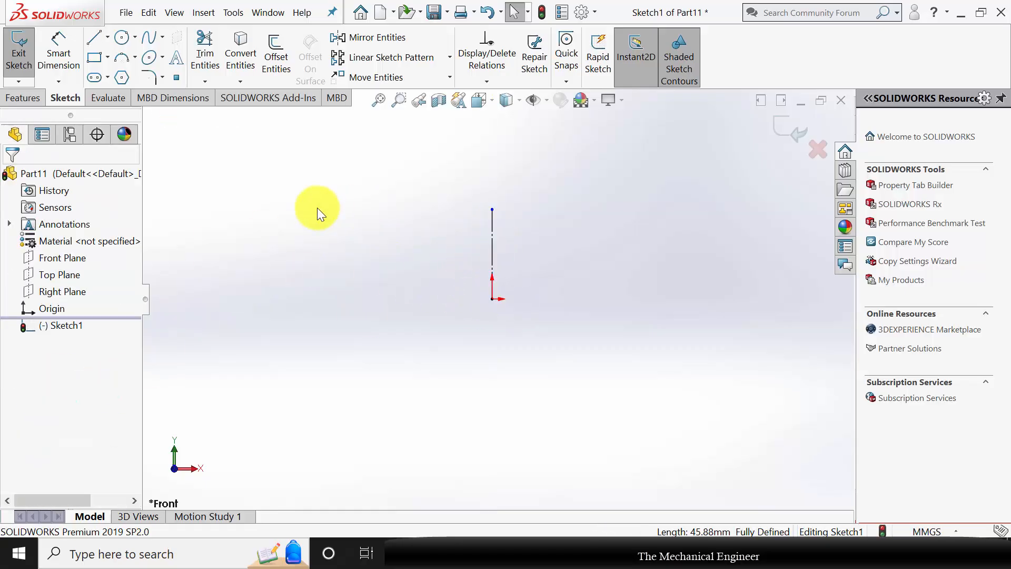
Sketch a closed stepped half-section beside the centerline, about 43 mm high, with an outer base step, inner counterbore step and sloped inner edge.
click(95, 38)
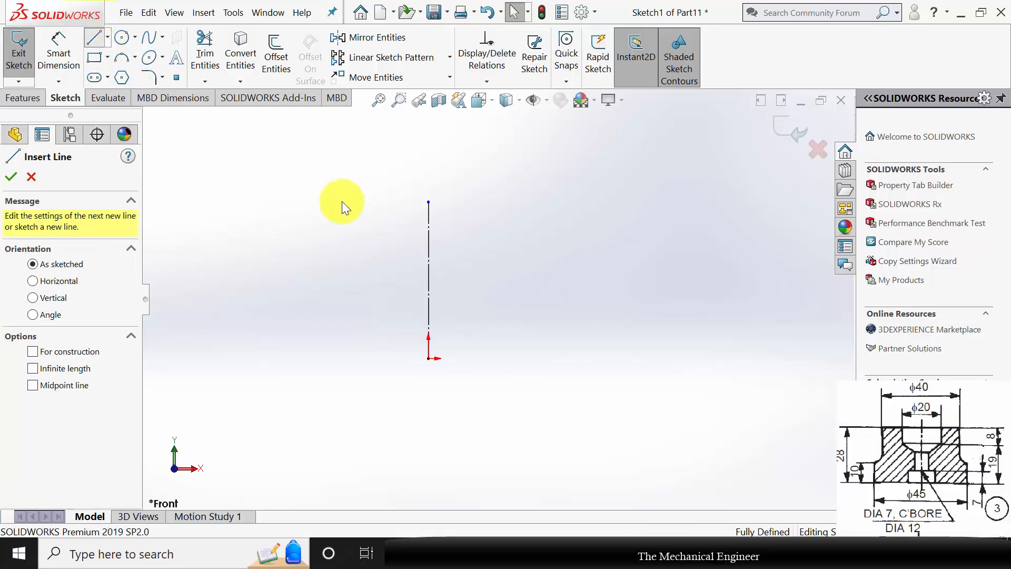
click(510, 212)
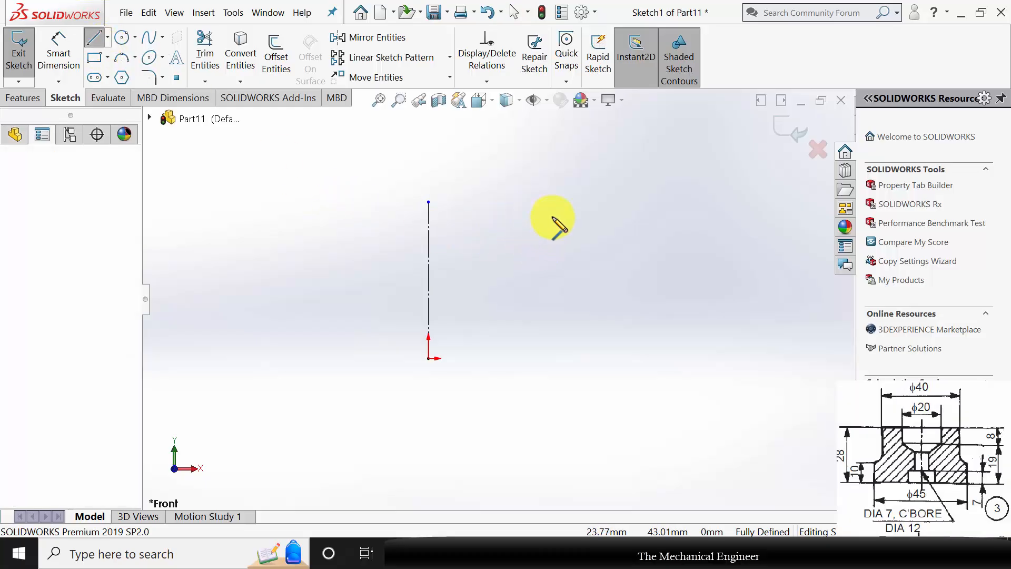
click(583, 212)
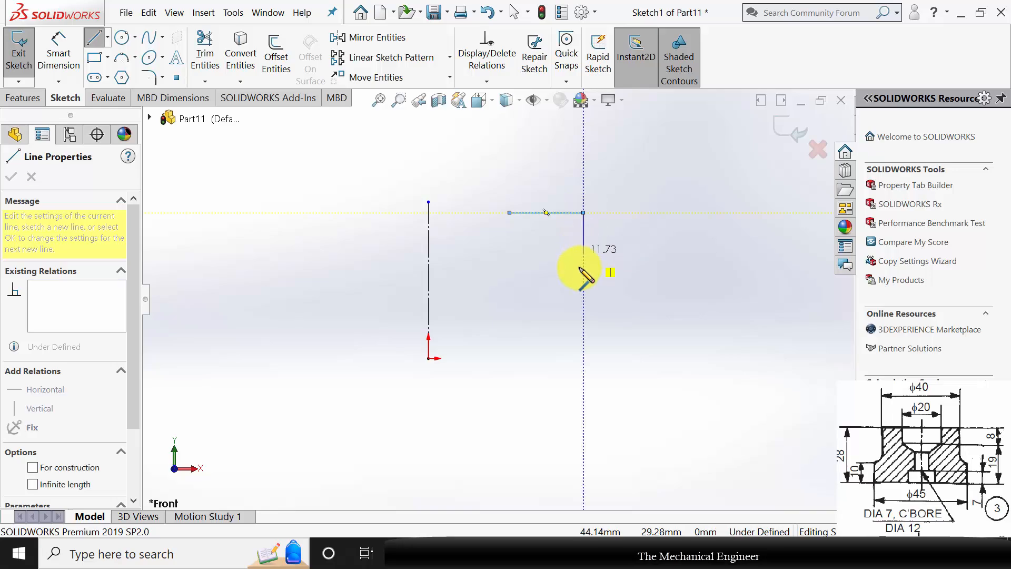
click(584, 304)
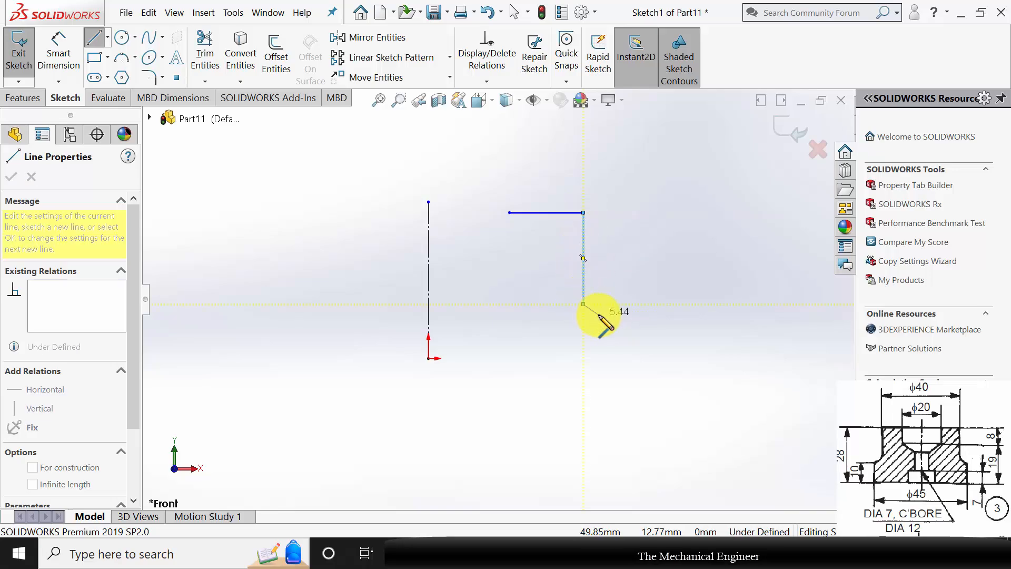
click(599, 304)
click(599, 358)
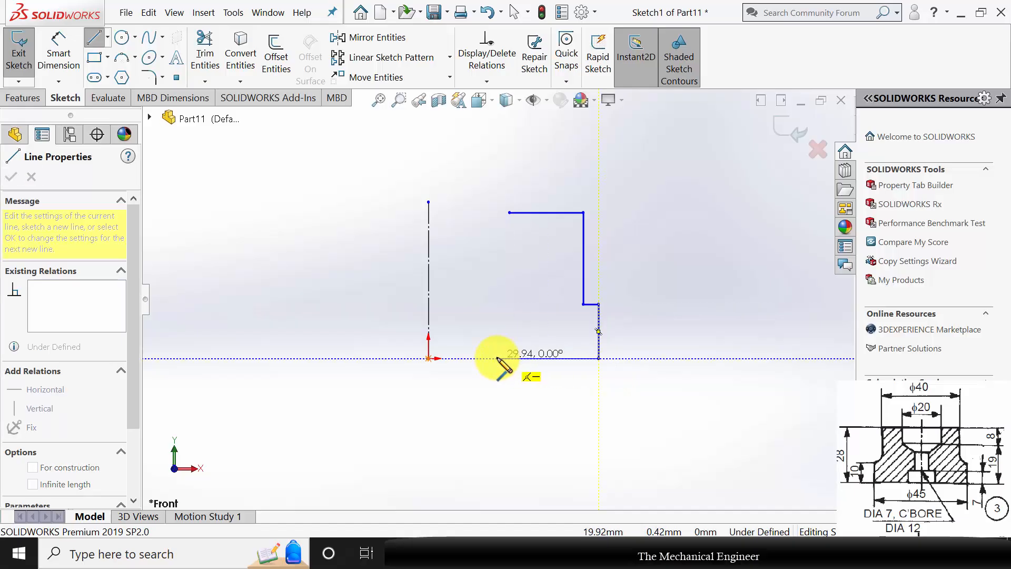
click(497, 358)
click(497, 323)
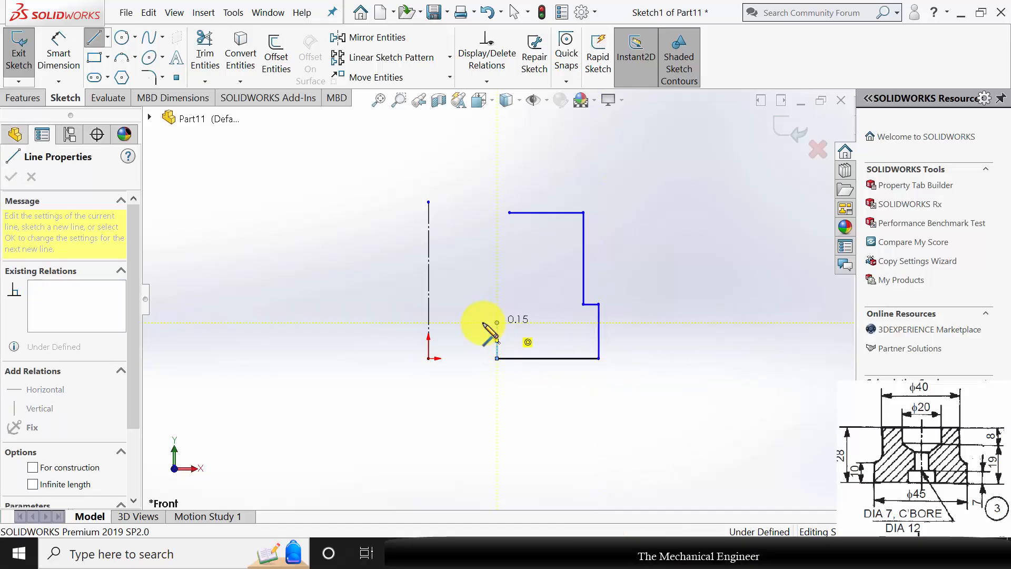
click(457, 273)
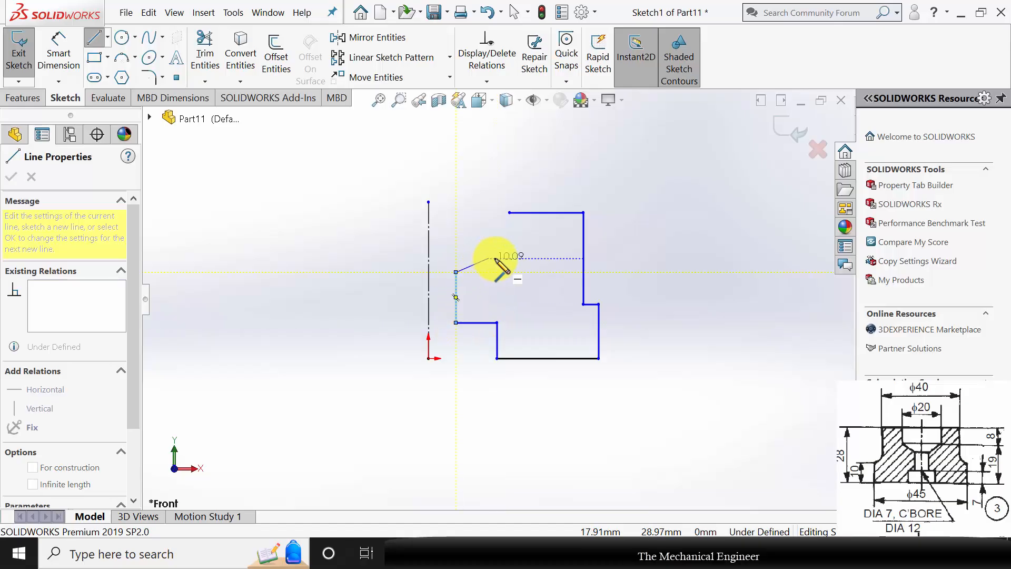
click(510, 248)
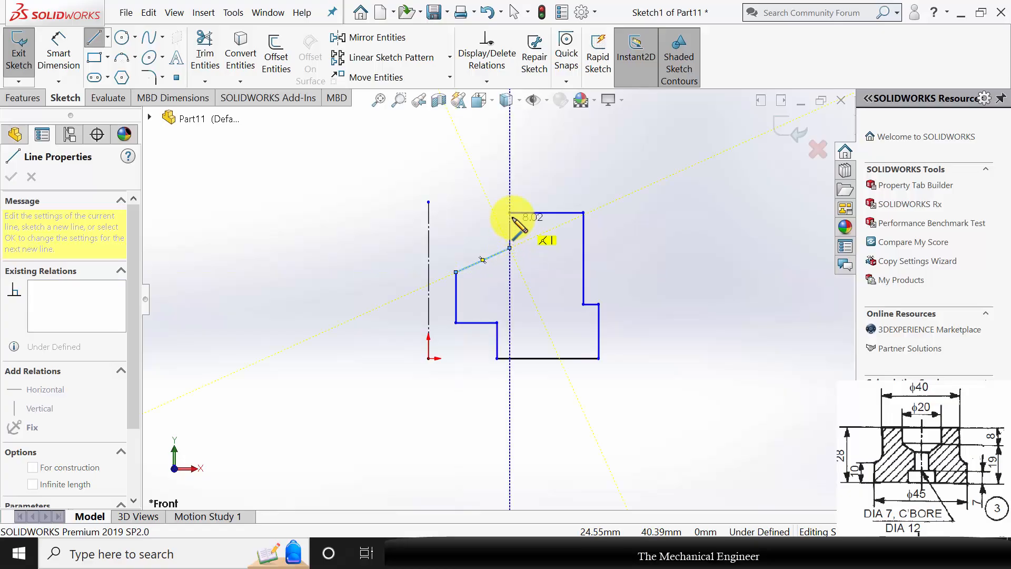
click(510, 213)
Dimension the profile's overall height between its top and bottom edges as 28 mm.
click(55, 46)
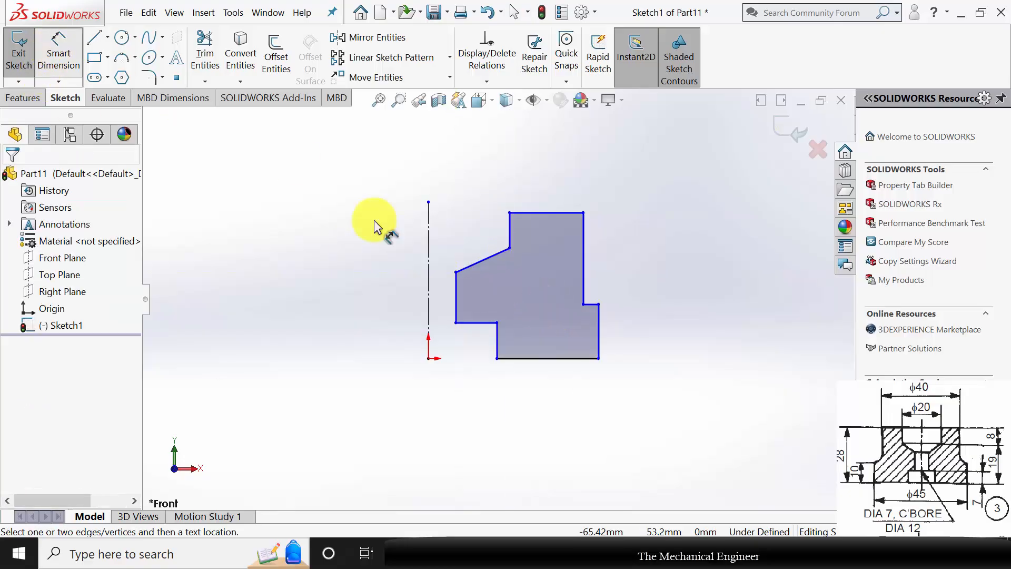
click(558, 212)
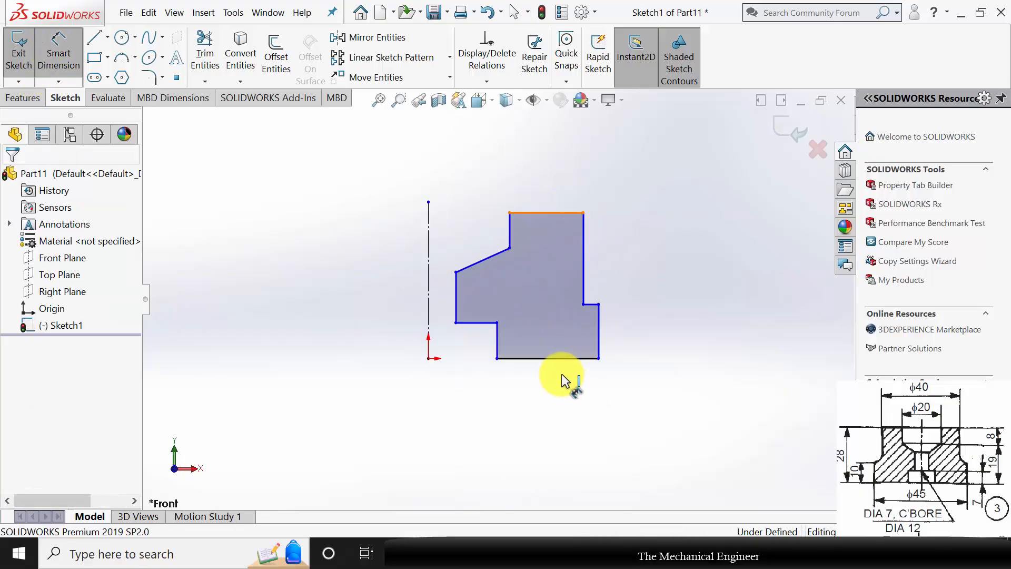
click(553, 359)
click(663, 314)
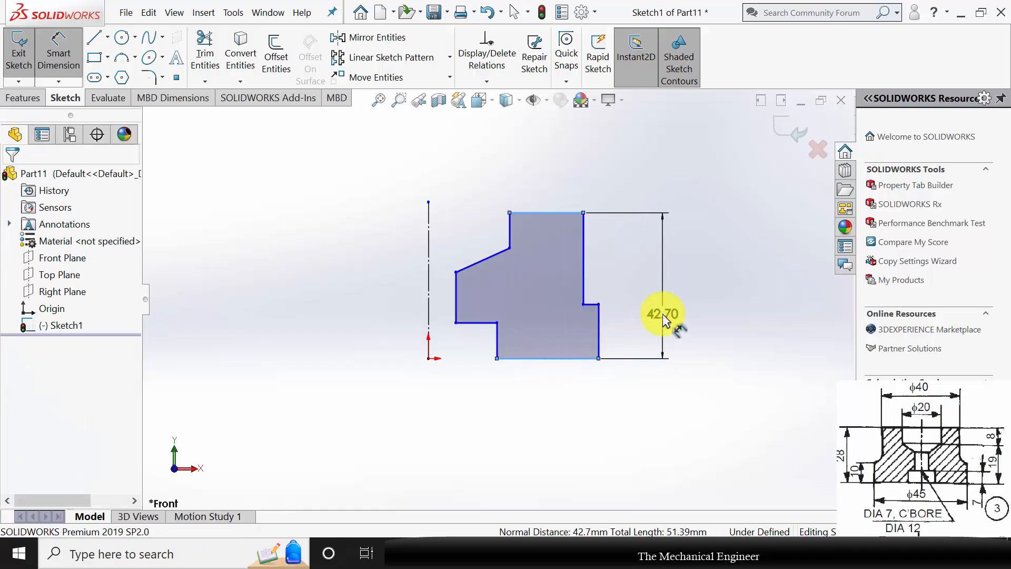
text(28)
key(Return)
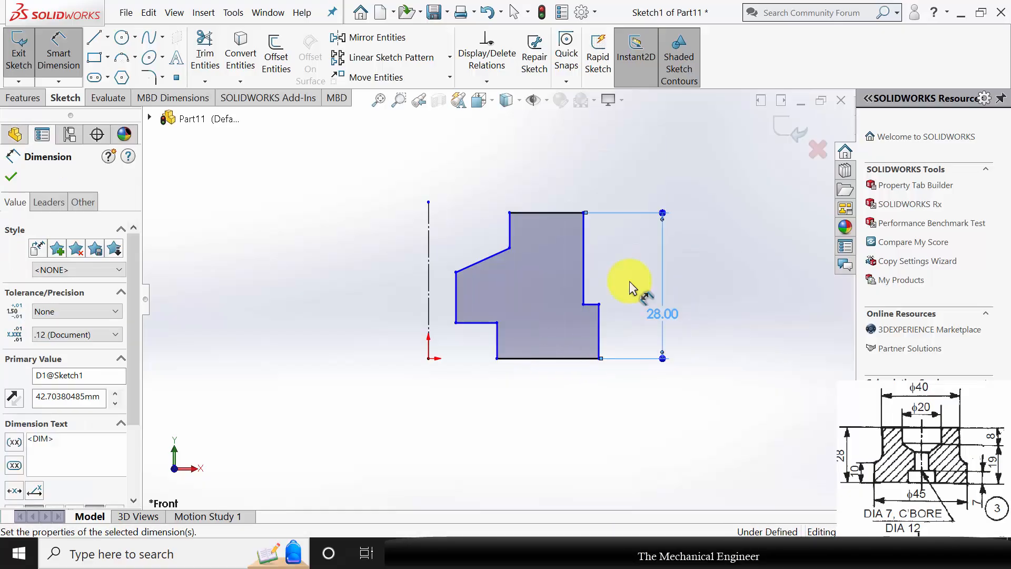
Dimension the upper inner vertical edge as 8 mm and the counterbore's vertical edge at the base as 7 mm.
click(510, 235)
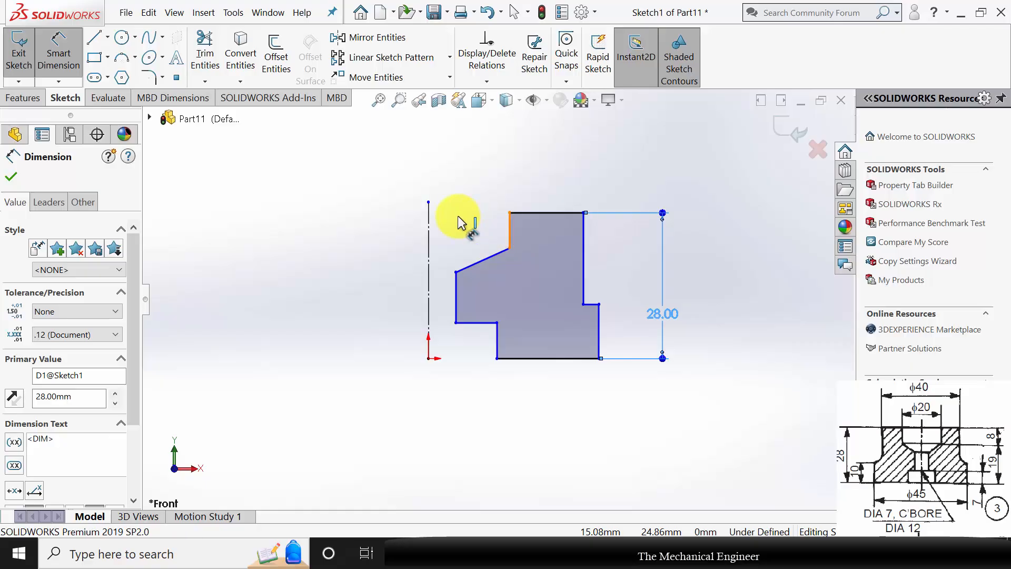
click(461, 226)
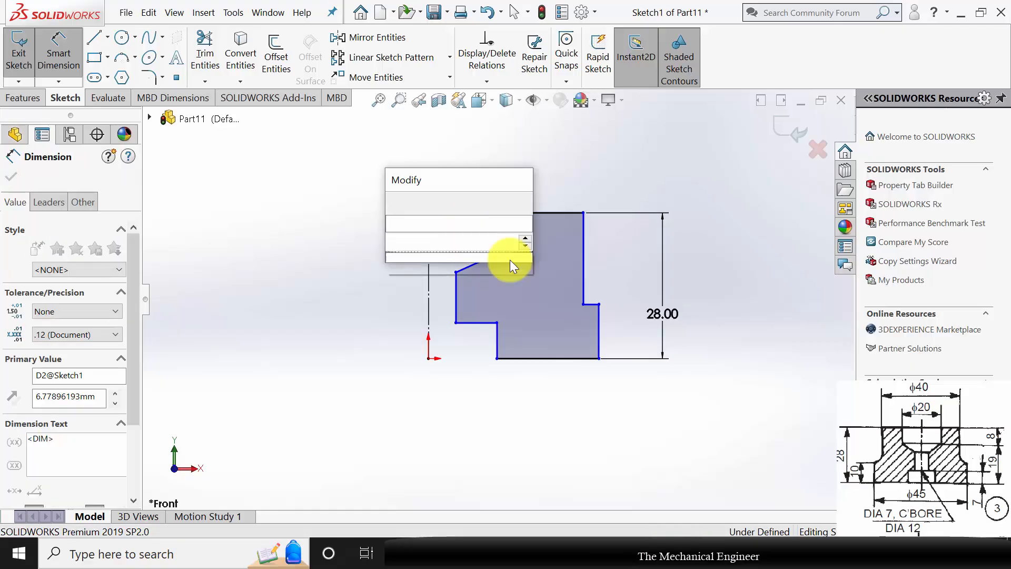
text(8)
key(Return)
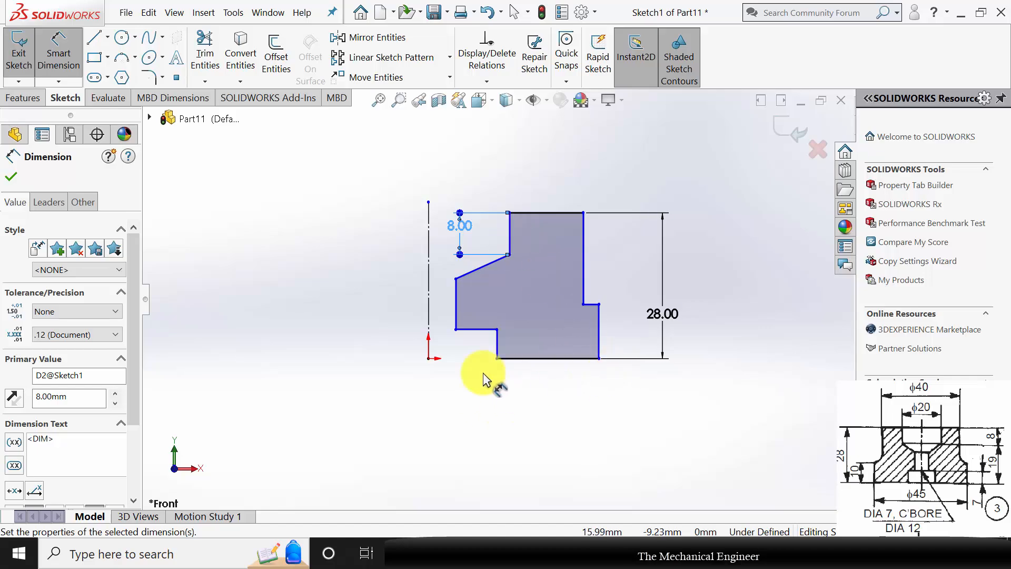
click(498, 342)
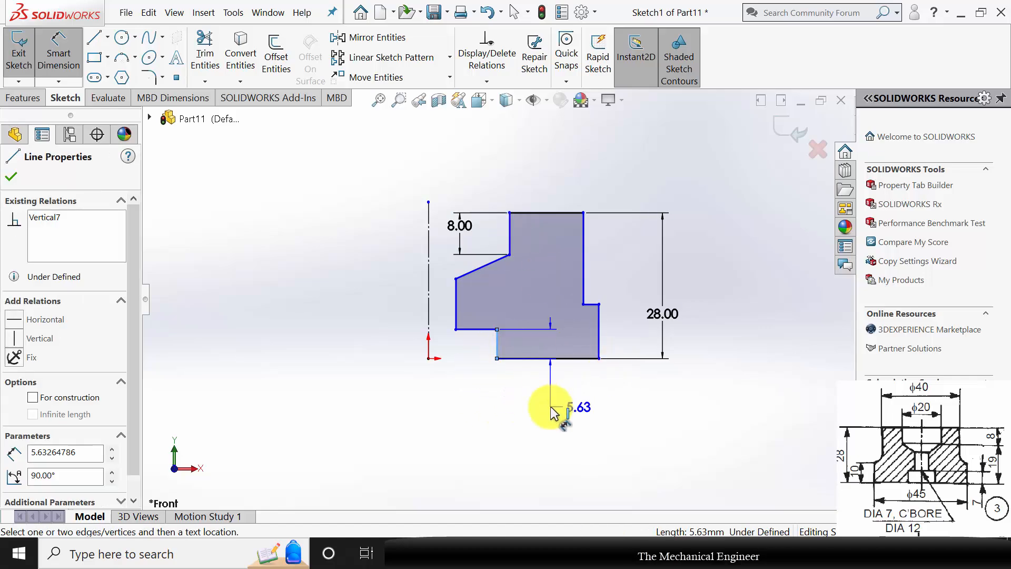
click(554, 415)
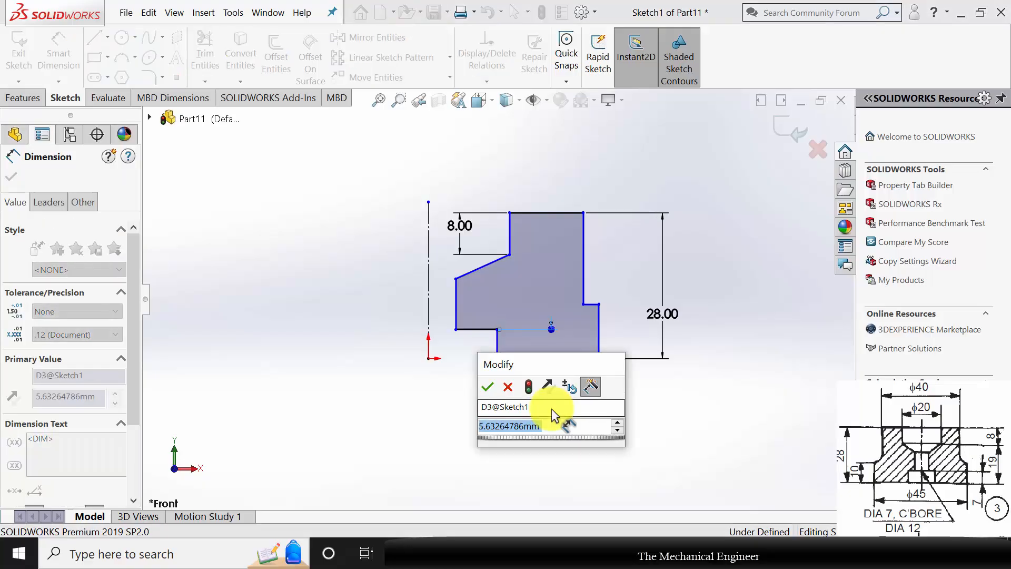
text(7)
key(Return)
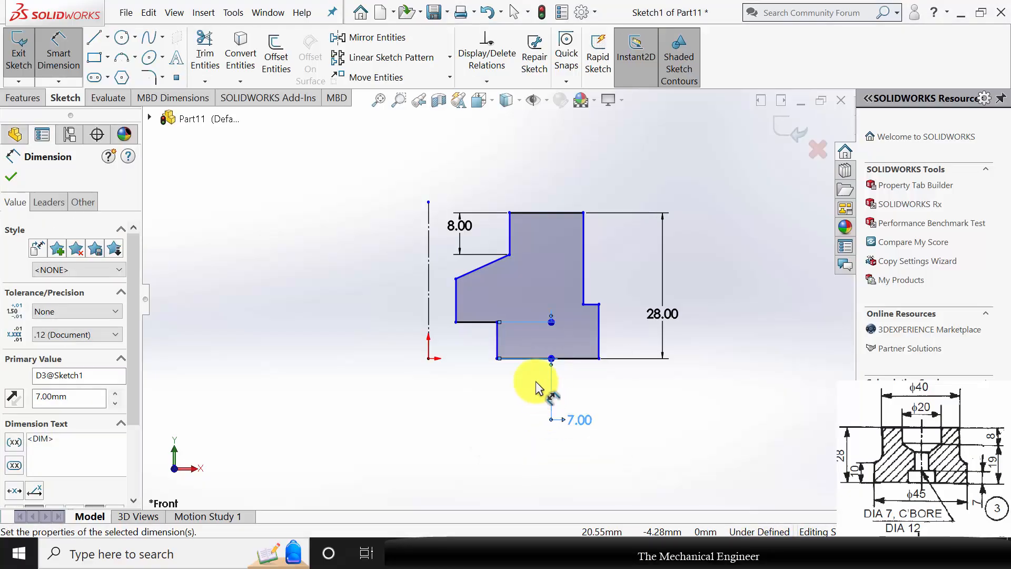
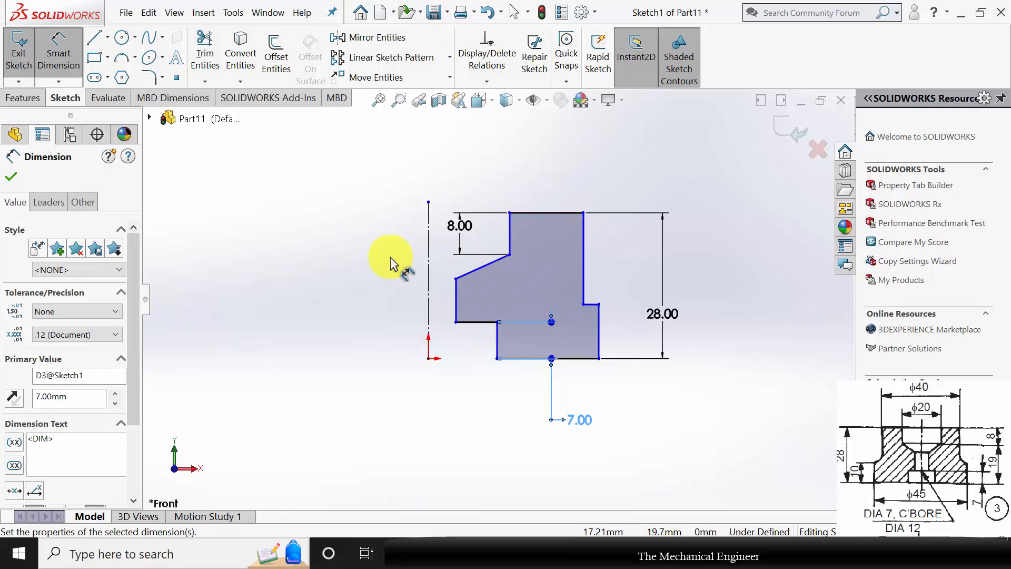
Dimension the horizontal distance from the centerline to the profile's upper outer vertical edge as 20 mm.
click(429, 241)
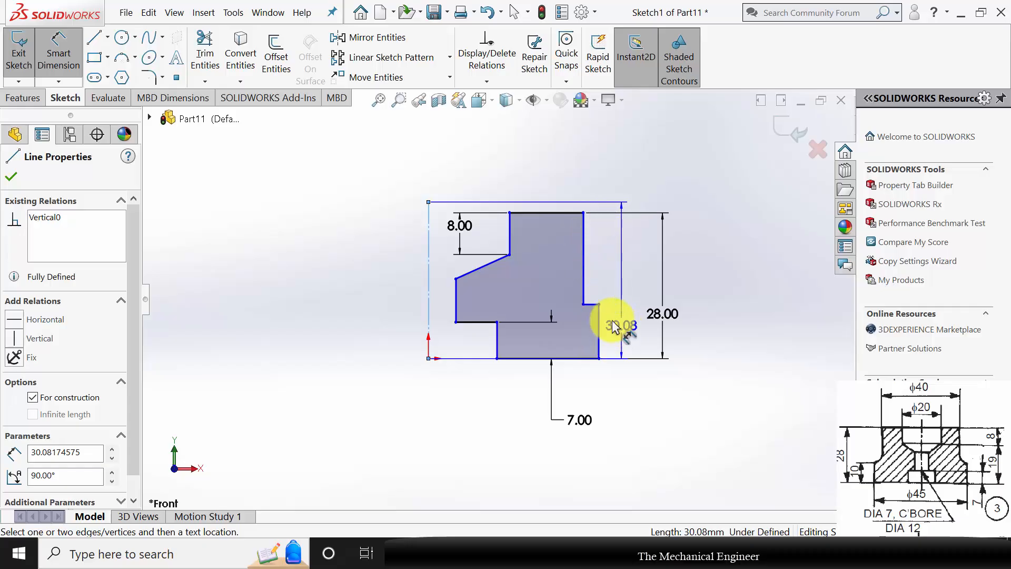
click(584, 236)
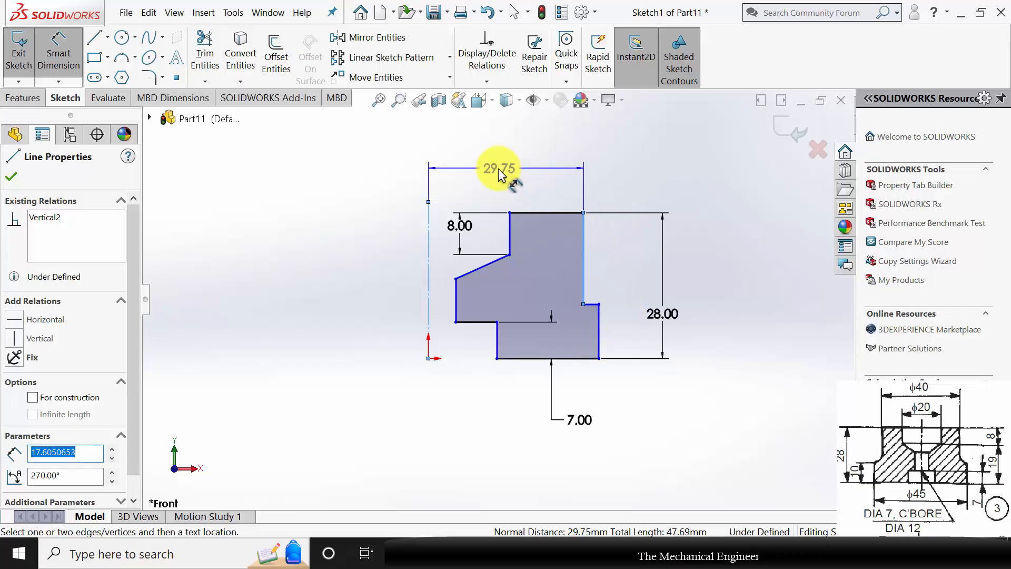
click(498, 169)
key(Return)
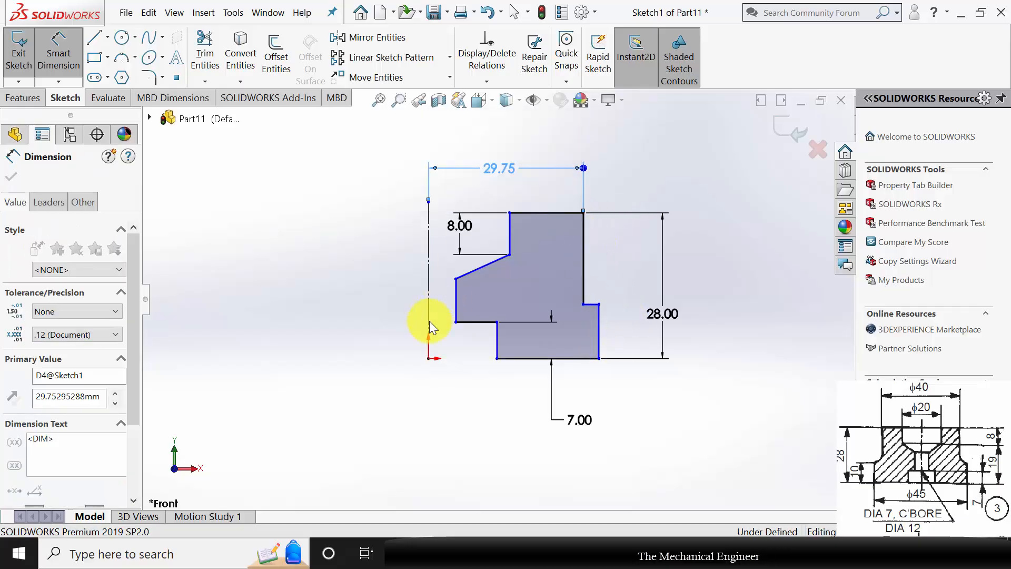
Dimension the horizontal distance from the centerline to the base step's outer vertical edge as 22.5 mm.
click(429, 323)
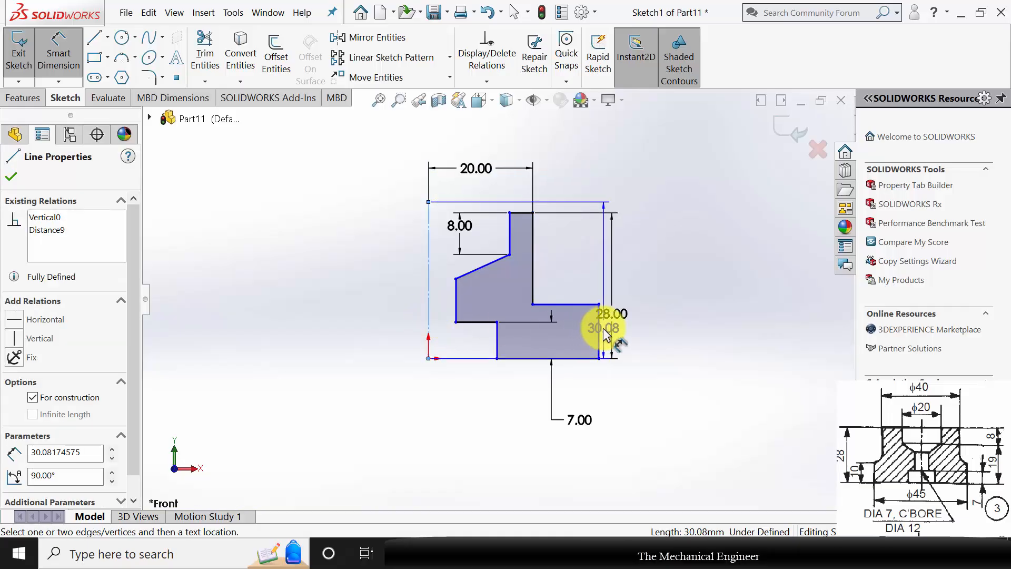
click(603, 331)
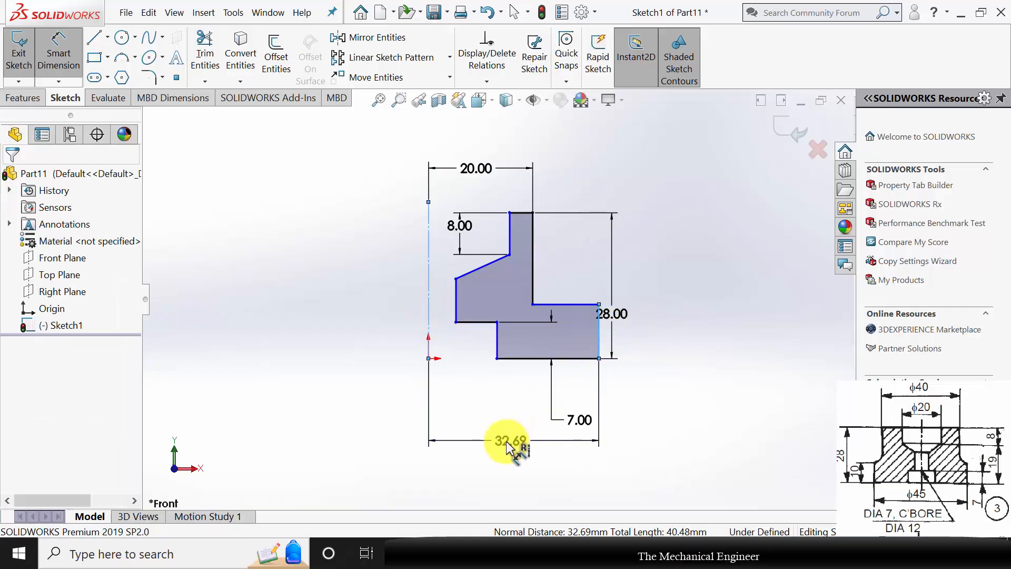
click(508, 445)
text(22.5)
key(Return)
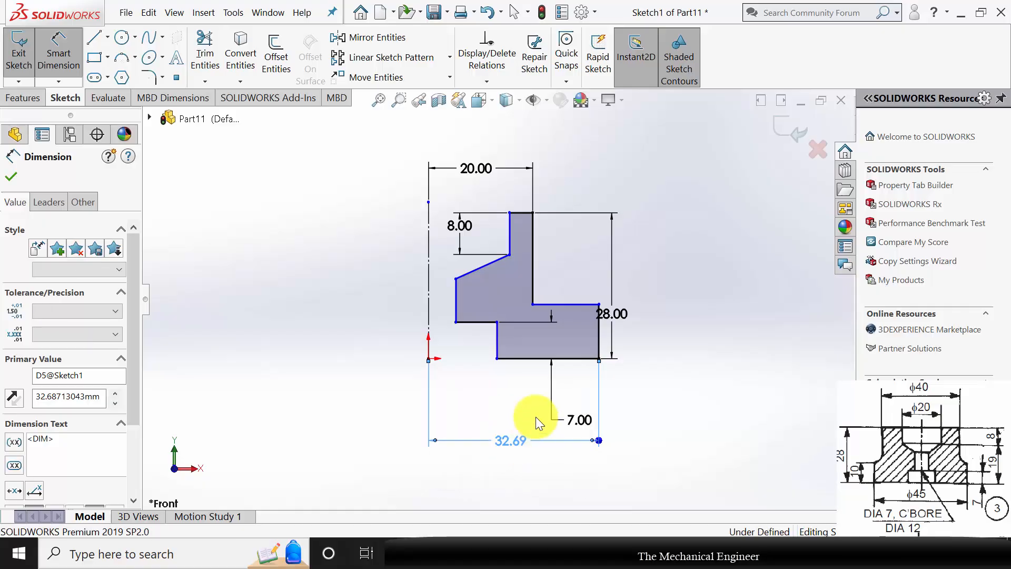
click(548, 337)
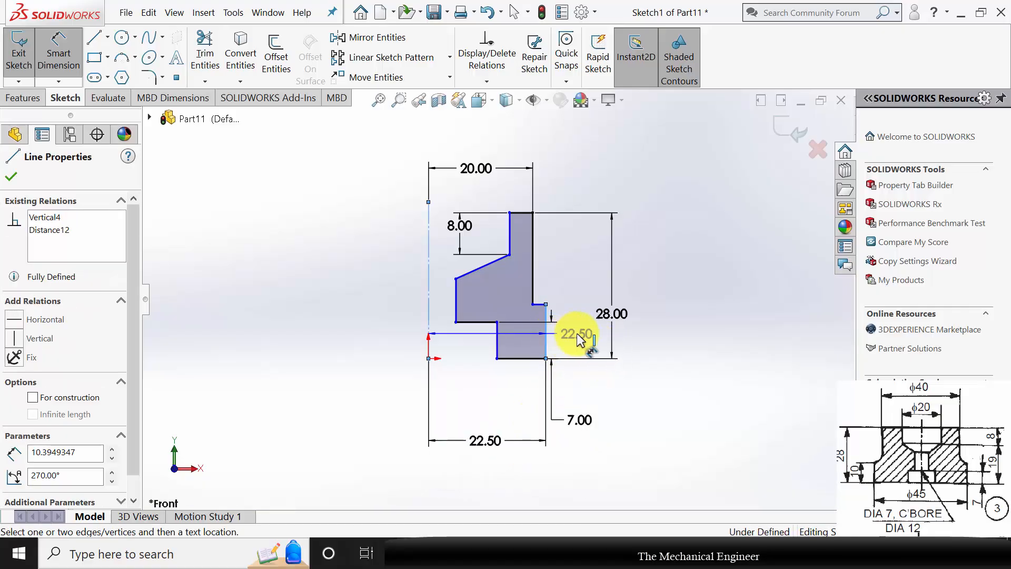
click(548, 341)
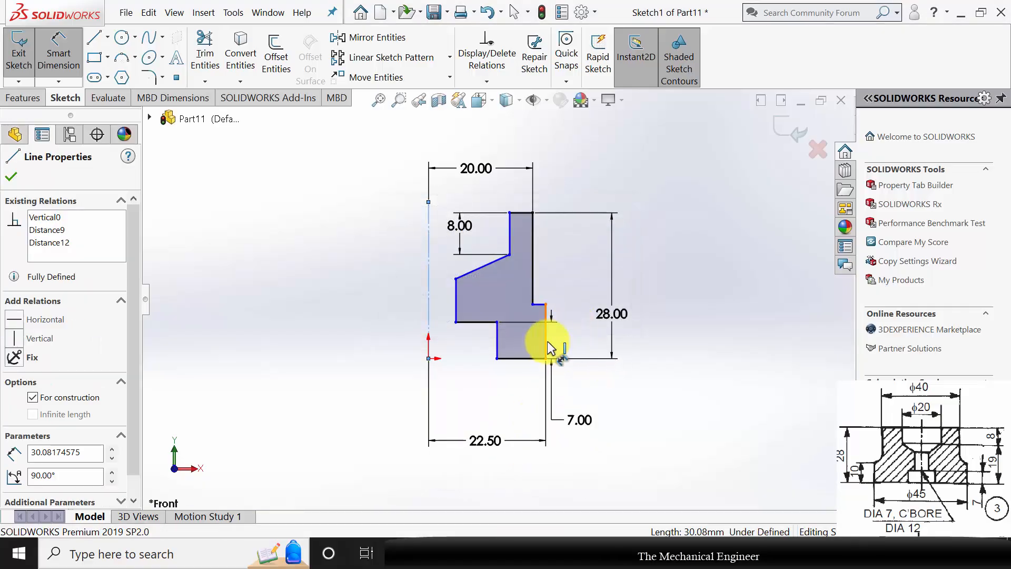
key(Escape)
key(Escape)
click(547, 340)
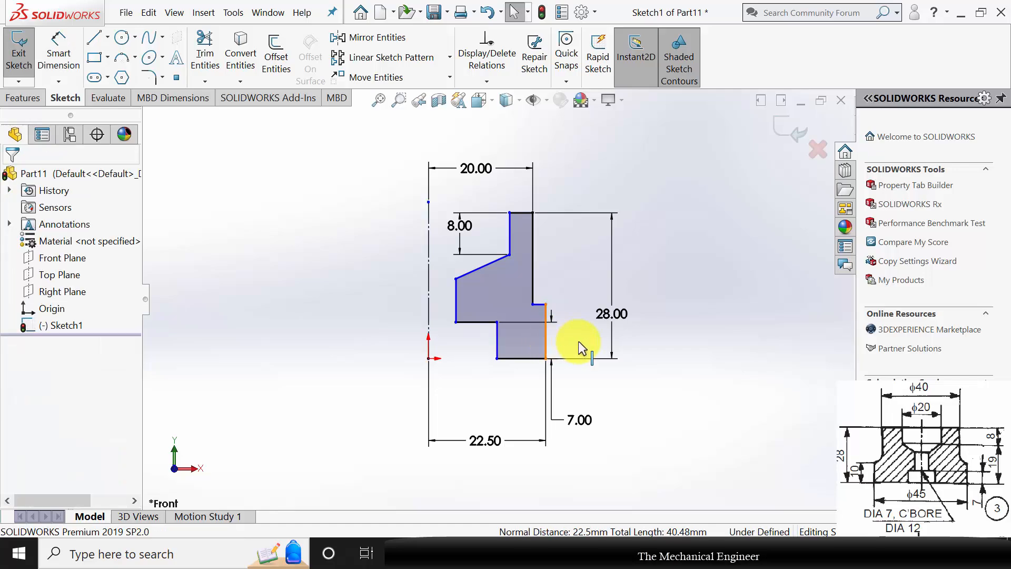
Dimension the height of the base step's outer vertical edge as 10 mm.
click(58, 53)
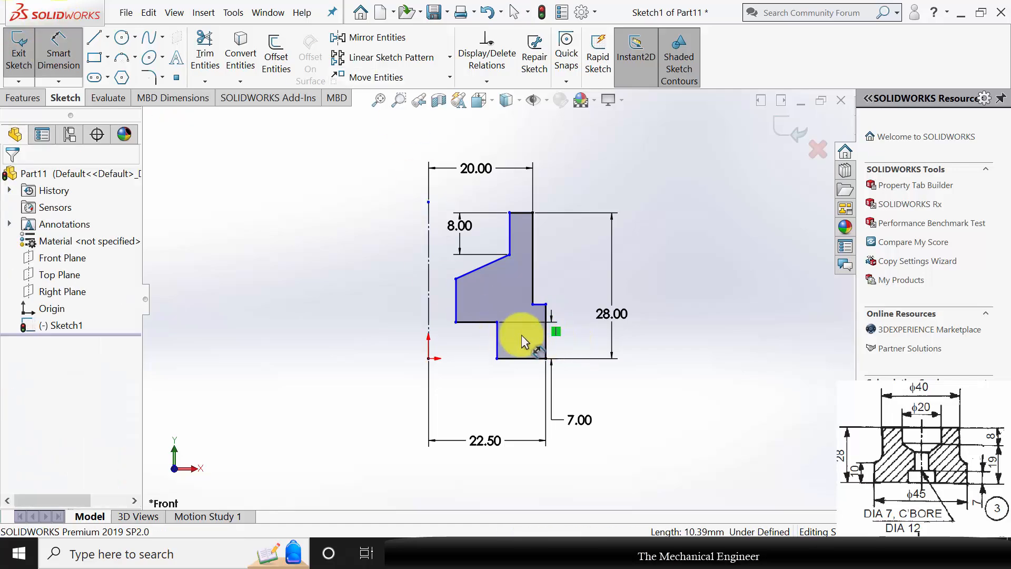
click(548, 342)
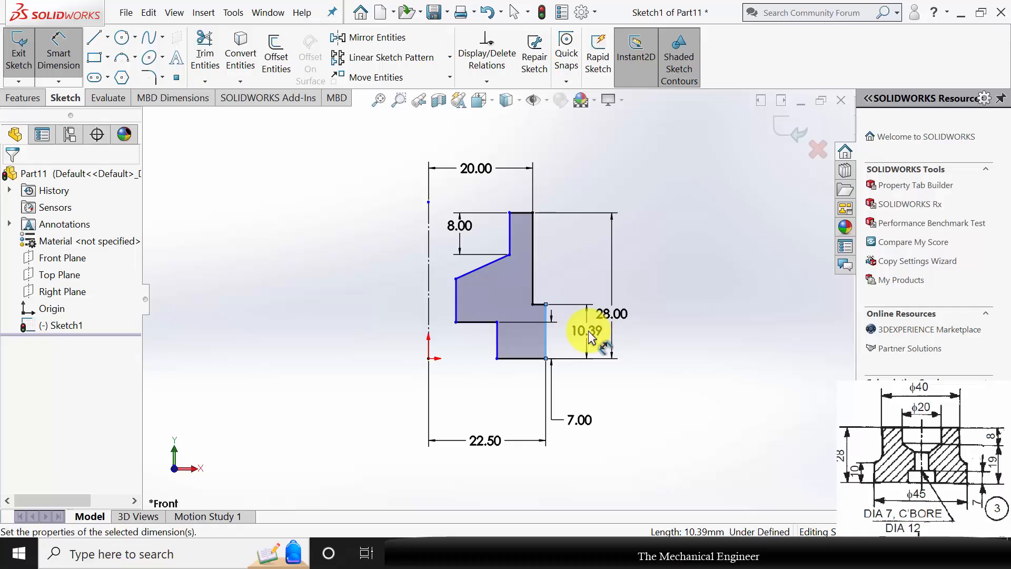
click(589, 332)
text(10)
key(Return)
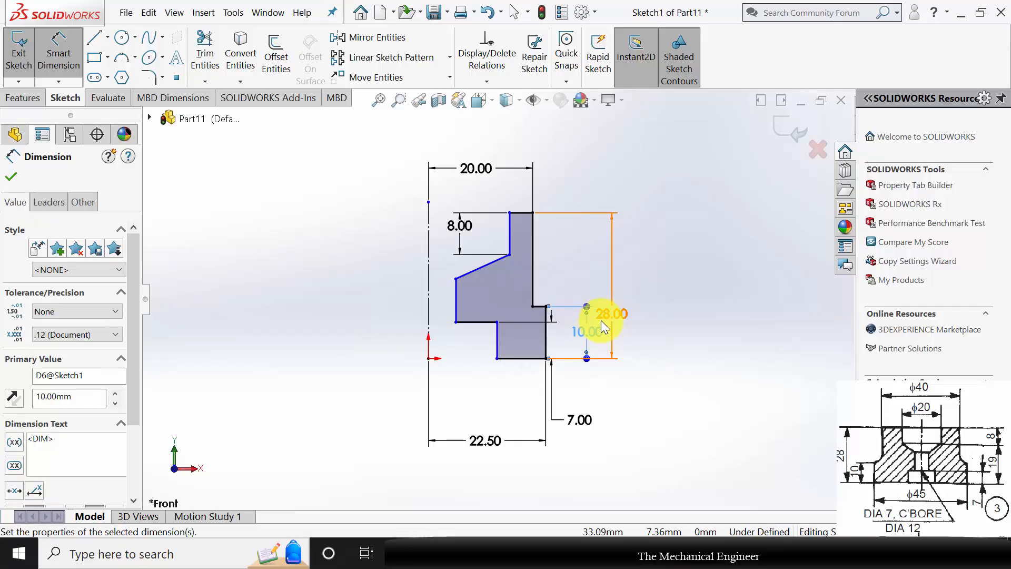
Dimension the distance from the centerline to the counterbore's vertical edge at the base as 12 mm.
click(499, 342)
click(428, 349)
click(462, 400)
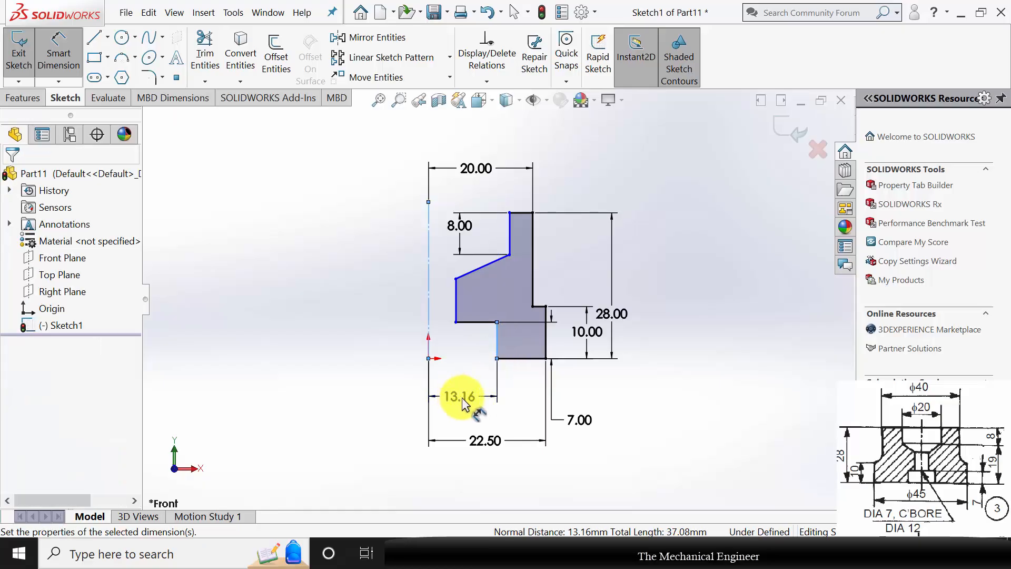
text(12)
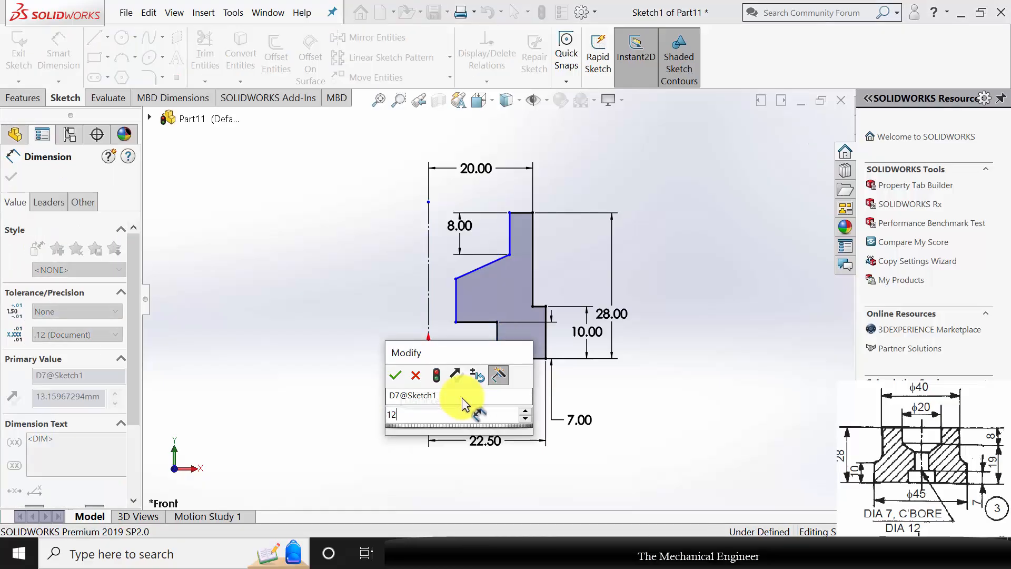
key(Return)
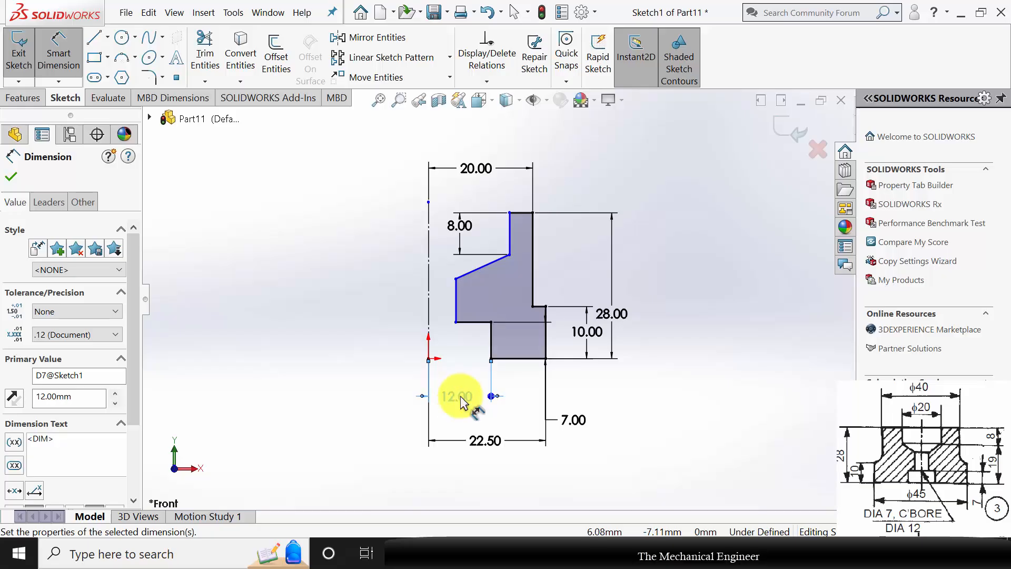
Set the counterbore edge's distance from the centerline to 6 mm.
click(456, 396)
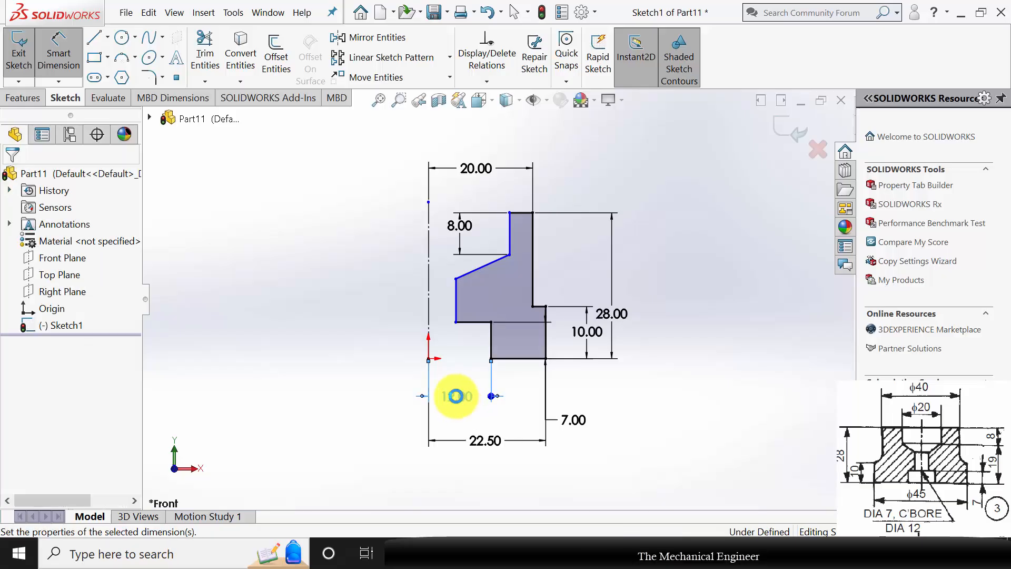
double_click(456, 396)
text(6)
key(Return)
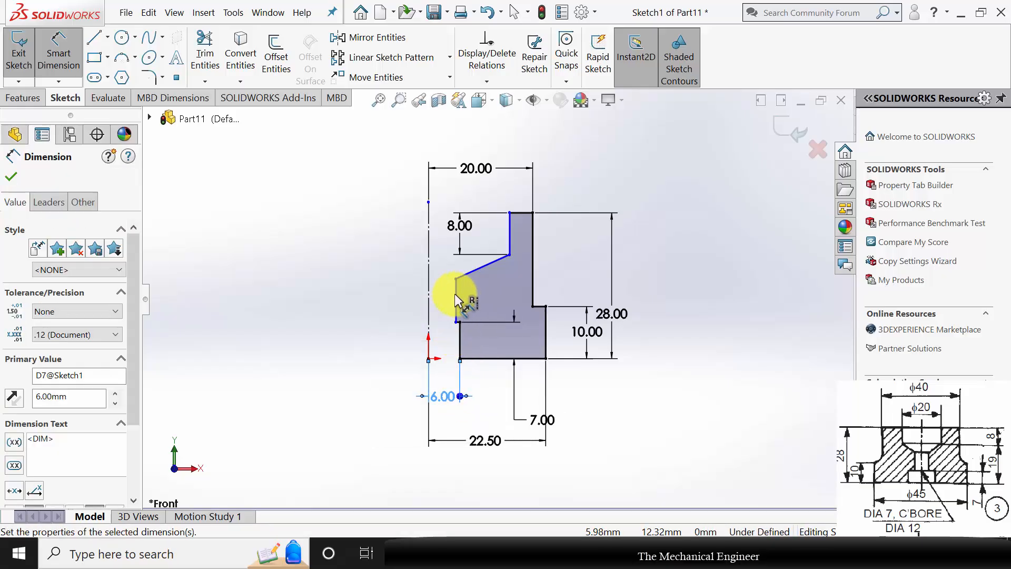
Dimension the distance from the centerline to the narrow bore's vertical edge as 3 mm.
click(456, 300)
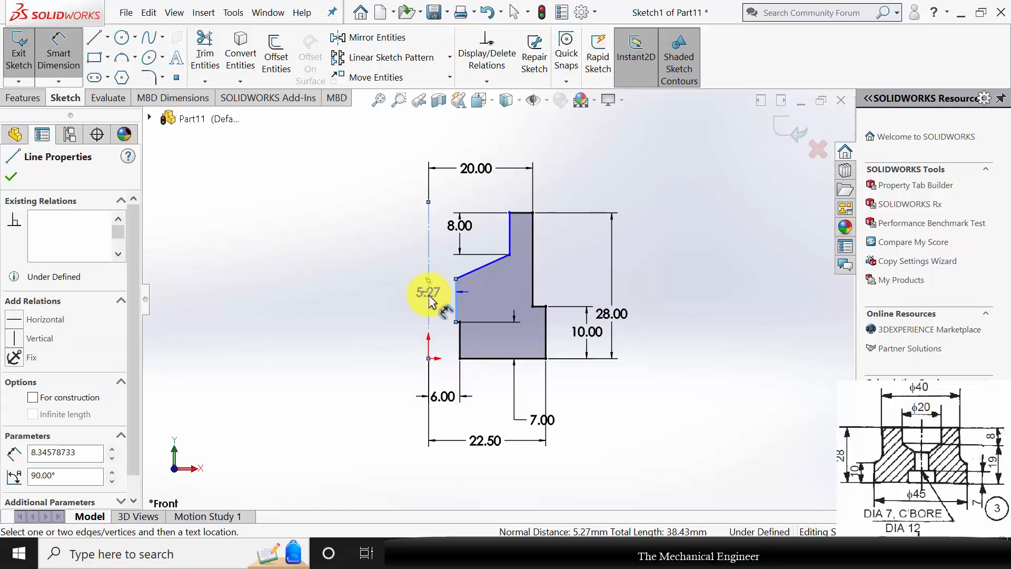
click(448, 317)
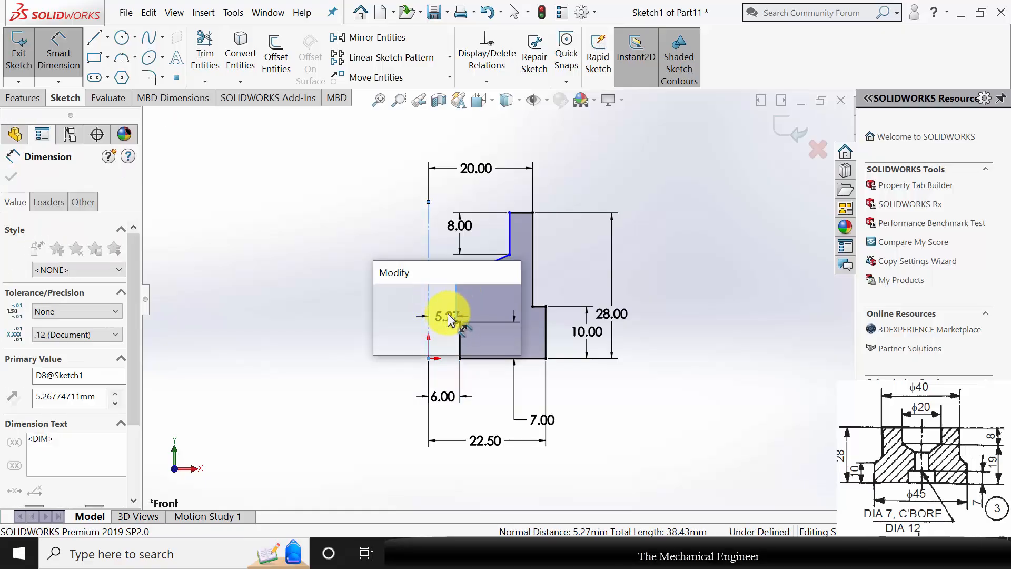
text(3)
key(Return)
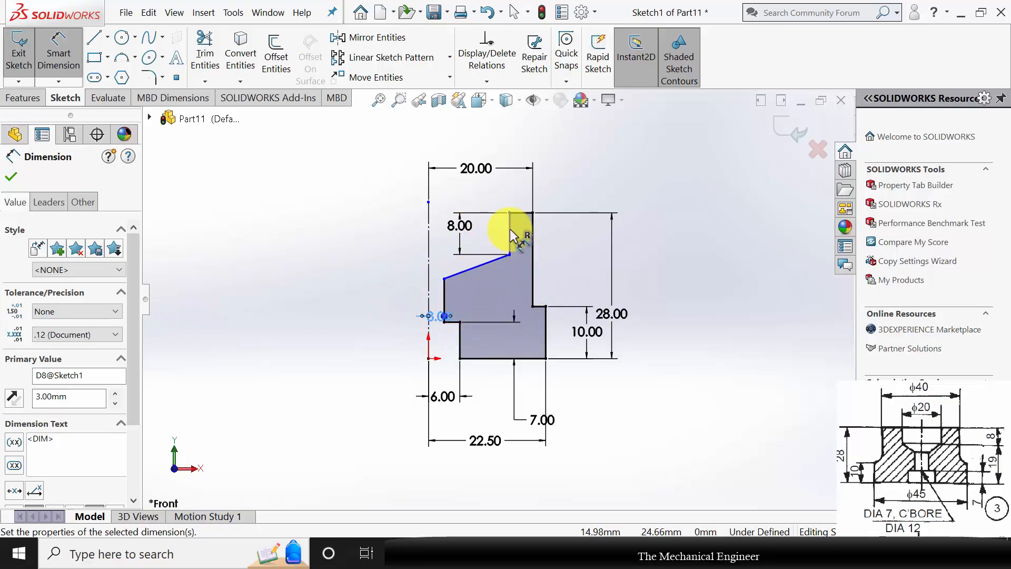
Dimension the distance from the centerline to the upper inner vertical edge as 10 mm.
click(428, 232)
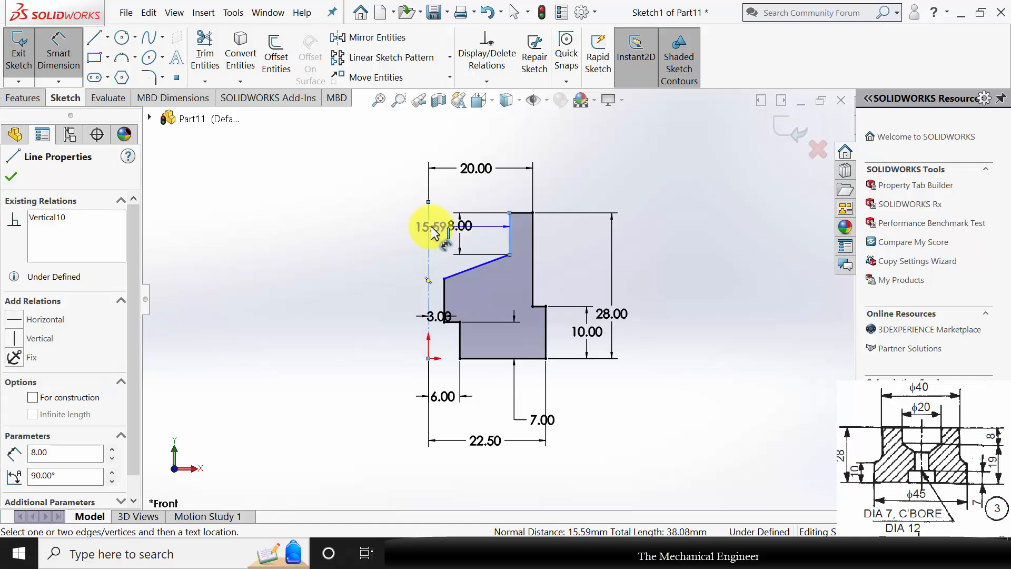
click(464, 183)
text(10)
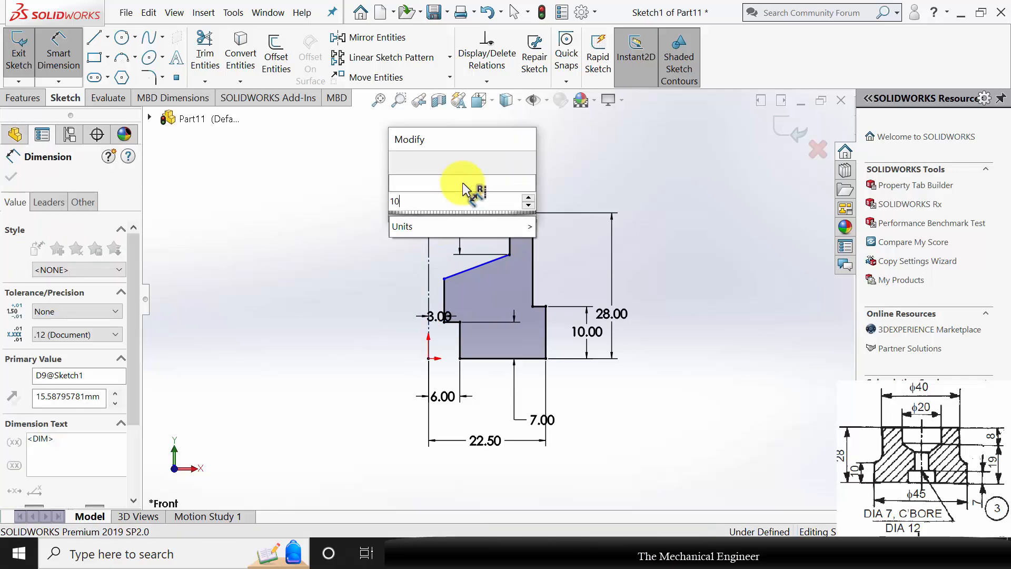
key(Return)
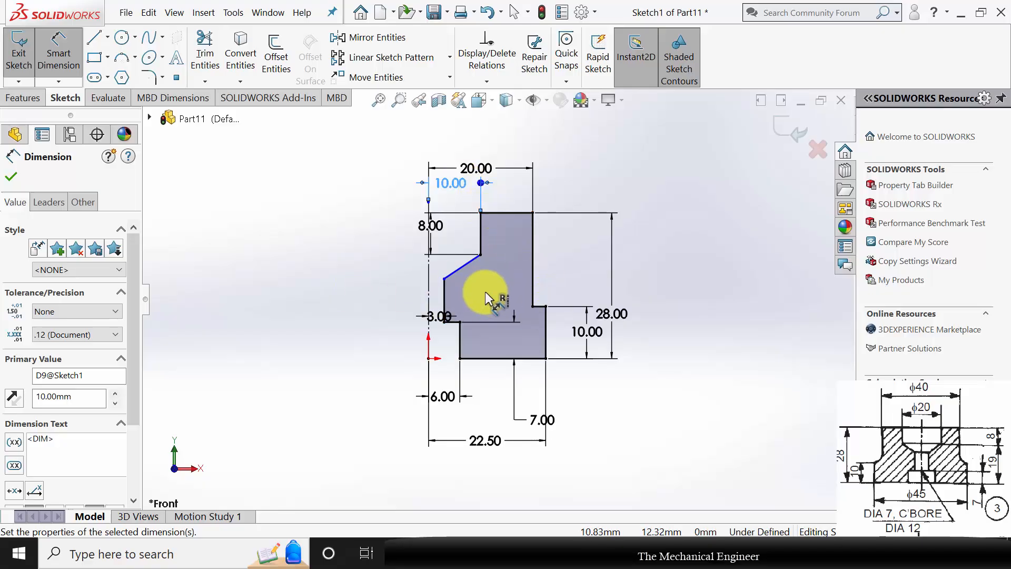
Dimension the vertical distance between the two endpoints of the sloped inner edge as 2 mm.
scroll(481, 226, down, 5)
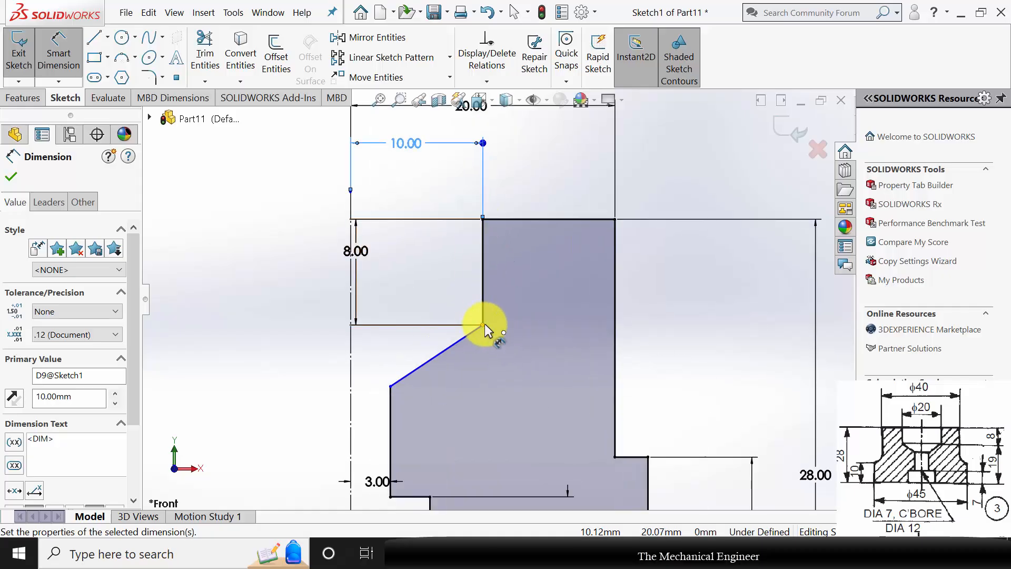
click(482, 325)
click(391, 387)
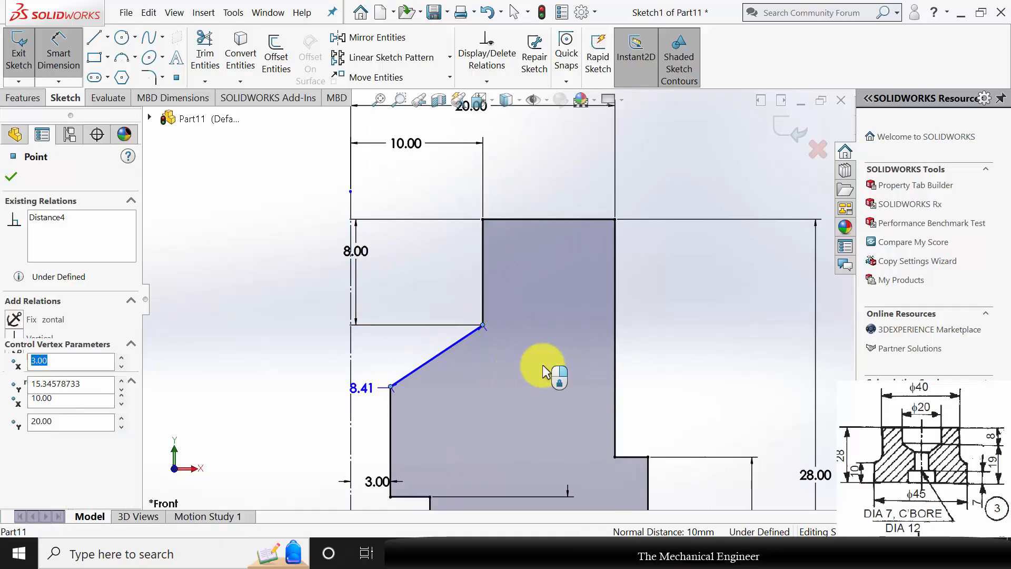
click(671, 342)
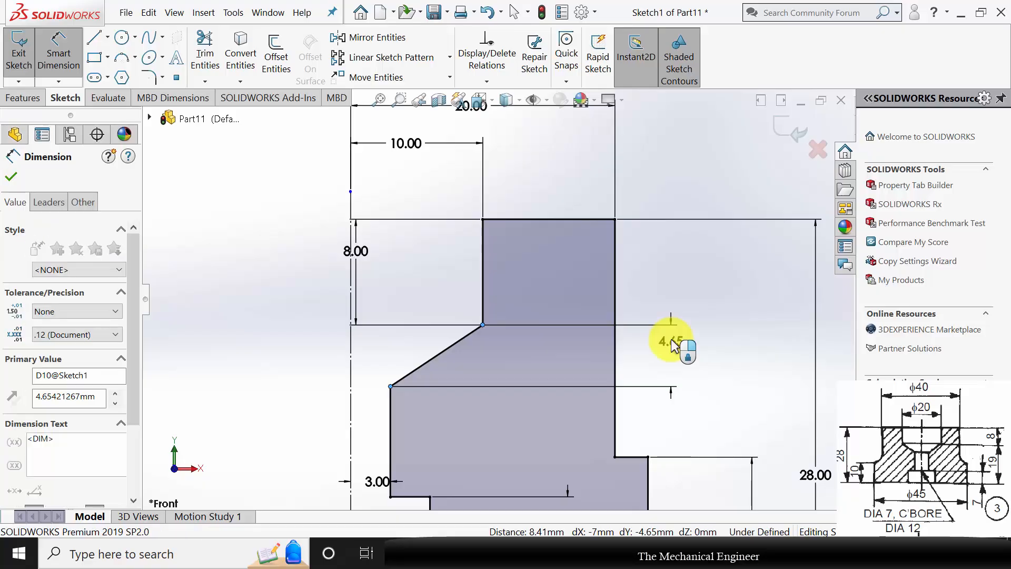
text(2)
key(Return)
click(682, 372)
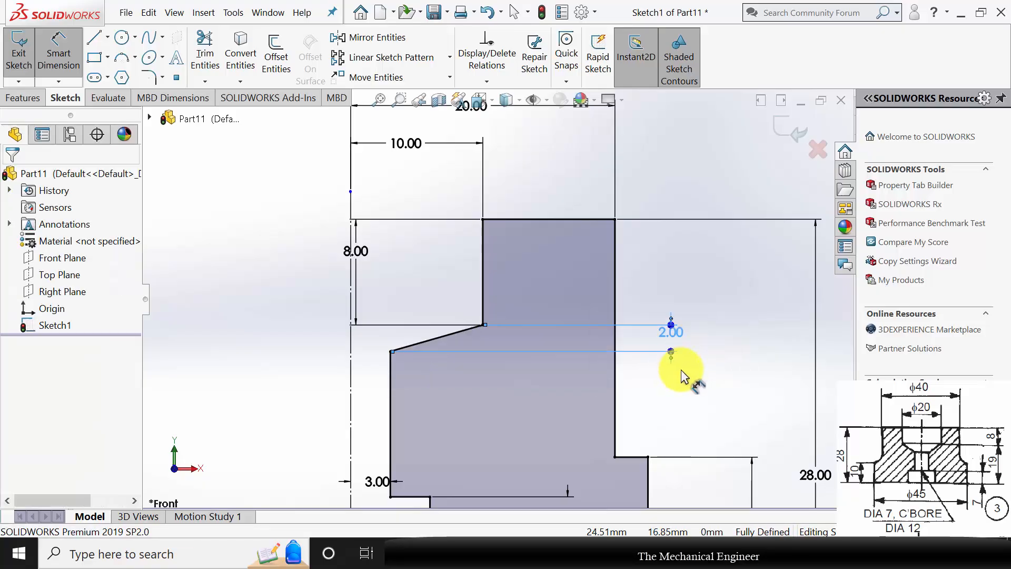
key(Escape)
Revolve the profile 360 degrees about the vertical centerline into a solid.
click(16, 95)
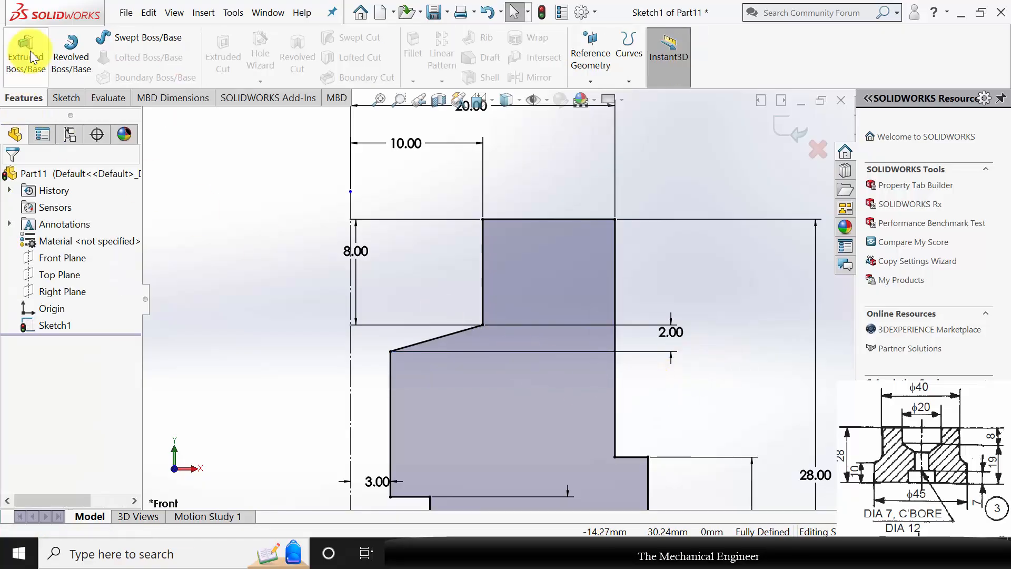
click(70, 52)
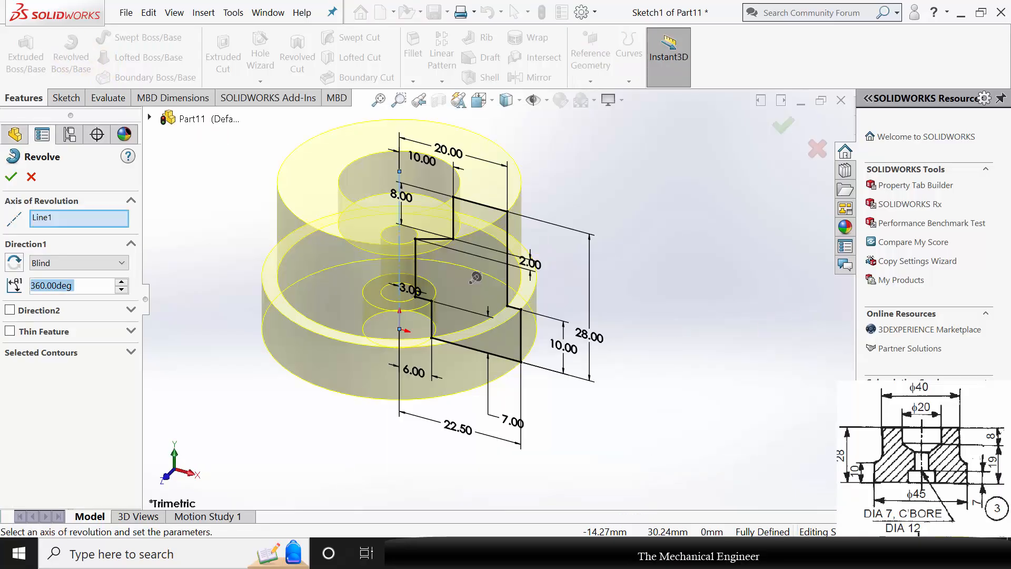
click(241, 391)
middle_drag(370, 415, 495, 316)
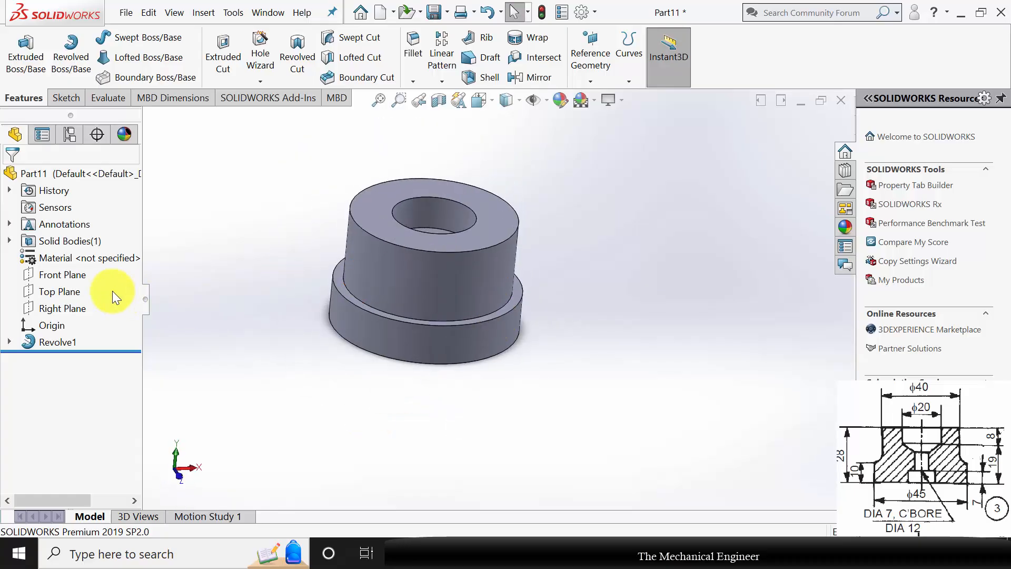
Assign Plain Carbon Steel to the part and save it as 3 in the C Clamp folder.
right_click(83, 257)
click(151, 261)
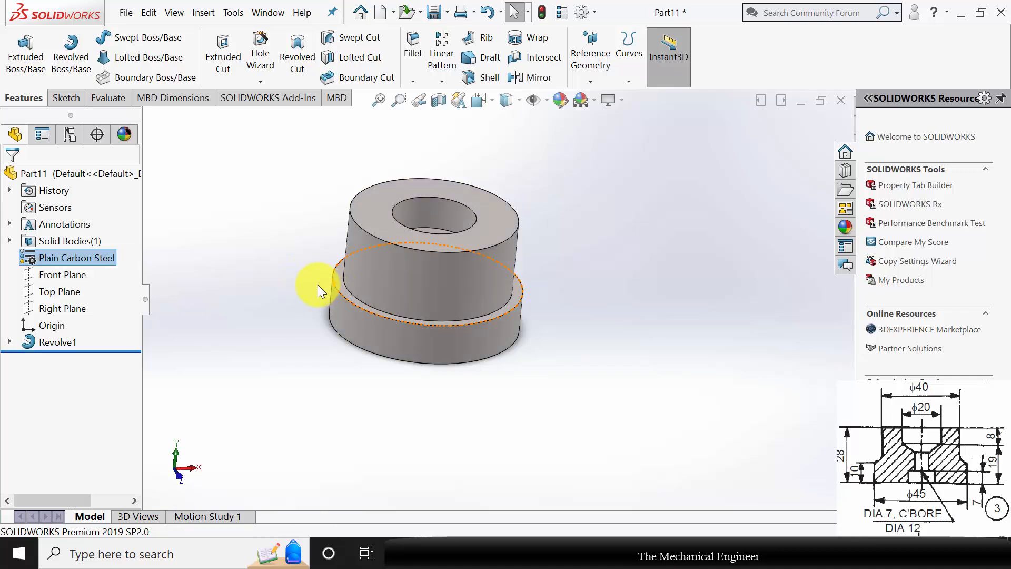
key(ctrl+s)
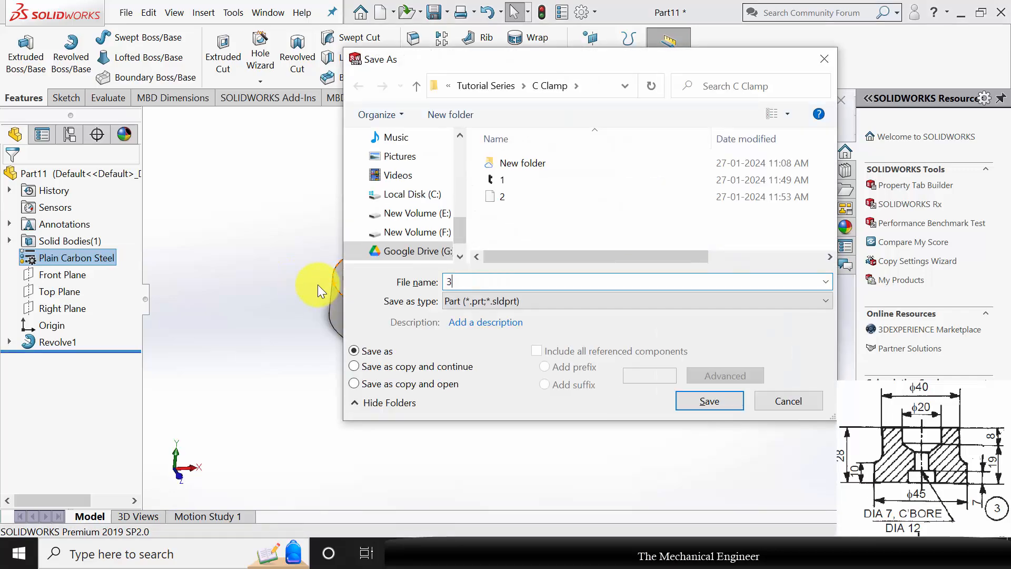
key(Escape)
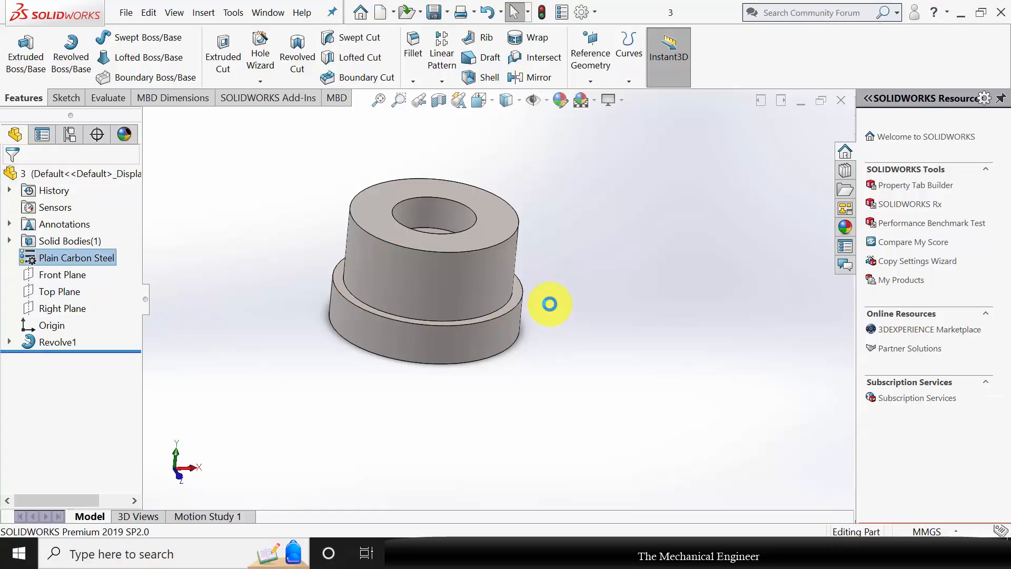
Close the finished pad and create a new part document.
click(842, 100)
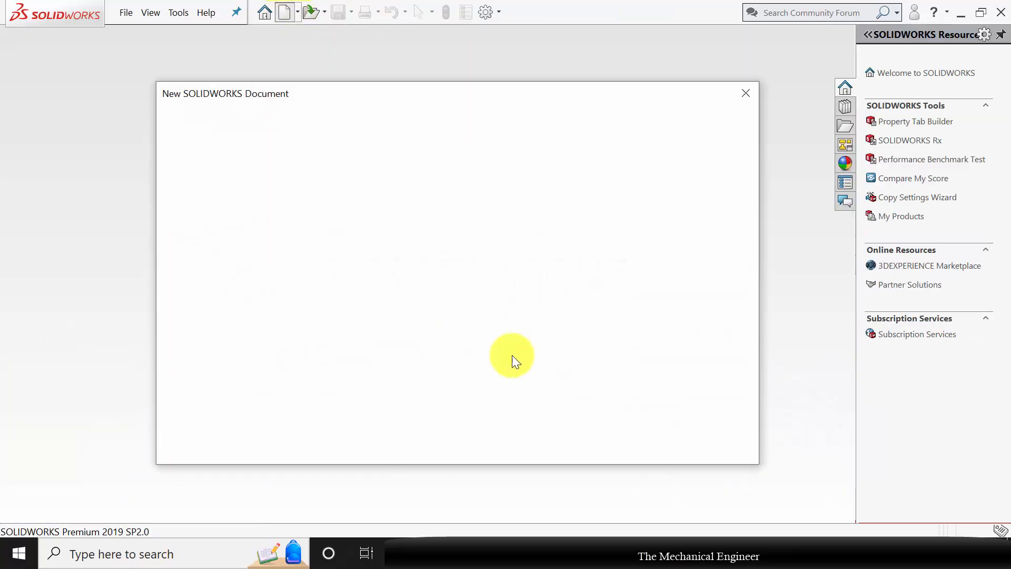
click(590, 439)
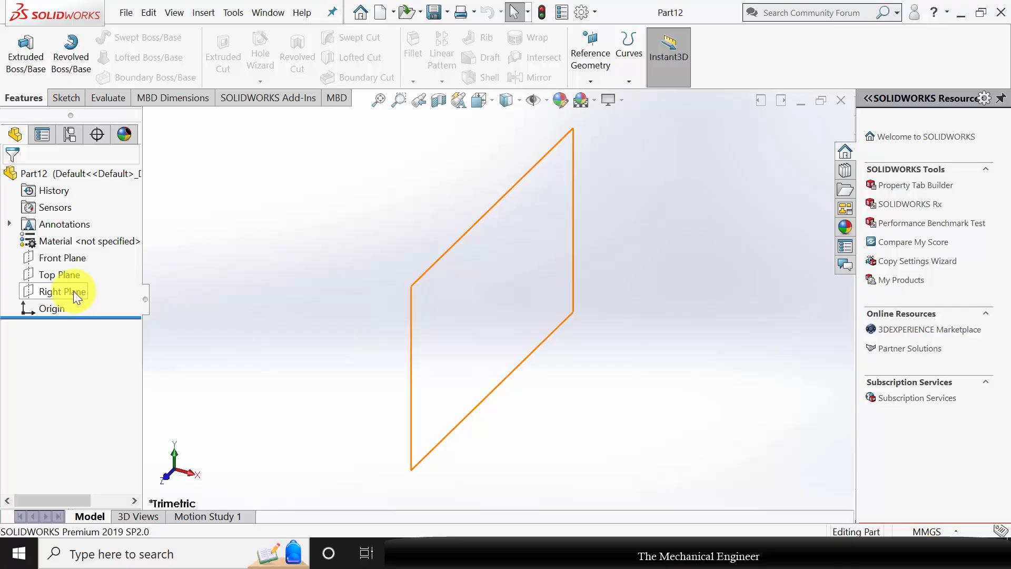
Sketch a circle about 40 mm in diameter on the Right Plane, centred on the origin.
click(73, 291)
click(89, 270)
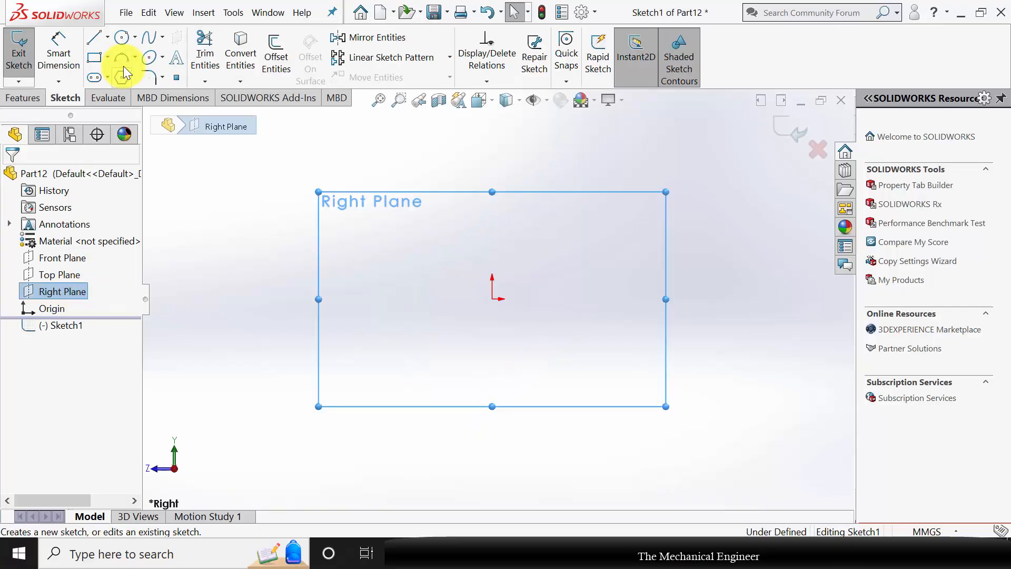
click(125, 40)
click(492, 298)
click(528, 285)
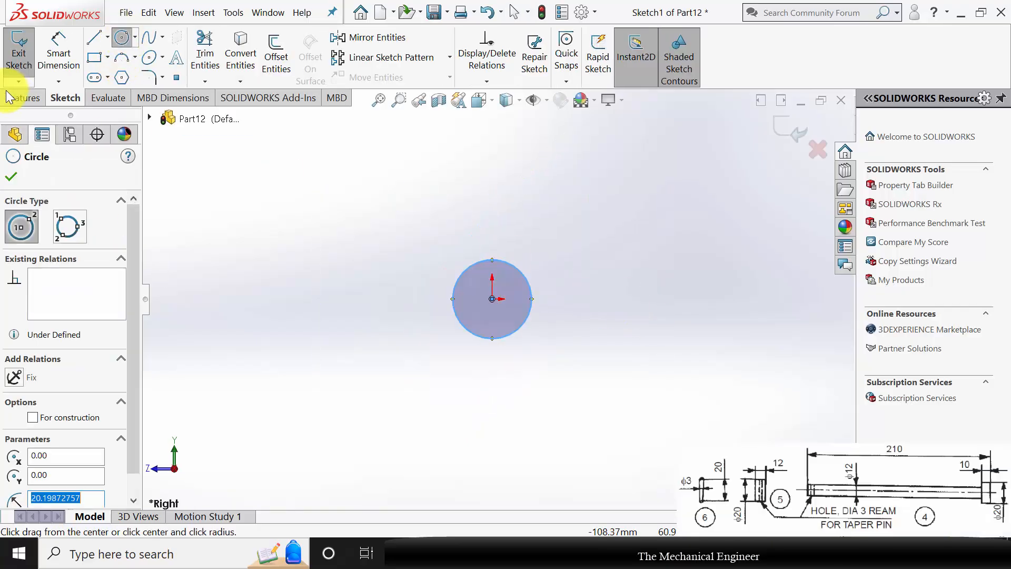
Dimension the circle's diameter as 12 mm.
click(57, 50)
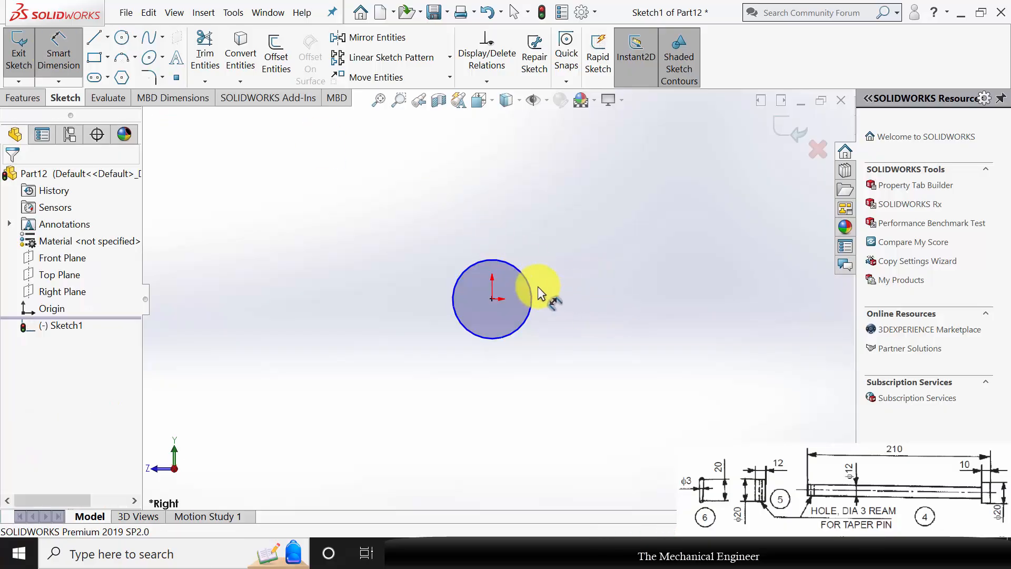
click(588, 292)
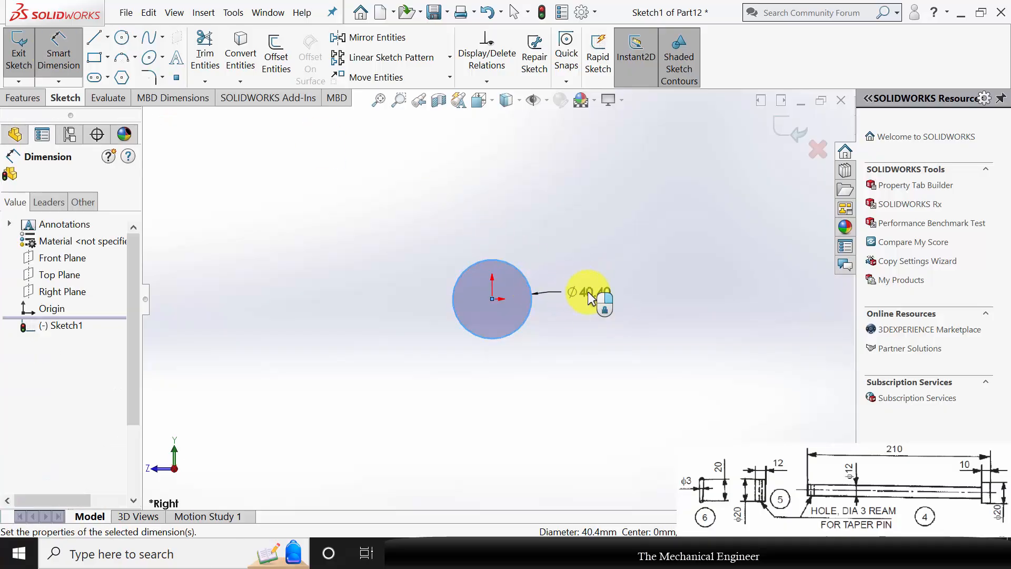
text(12)
key(Return)
Extrude the circle 200 mm from the sketch plane to form the rod.
click(16, 98)
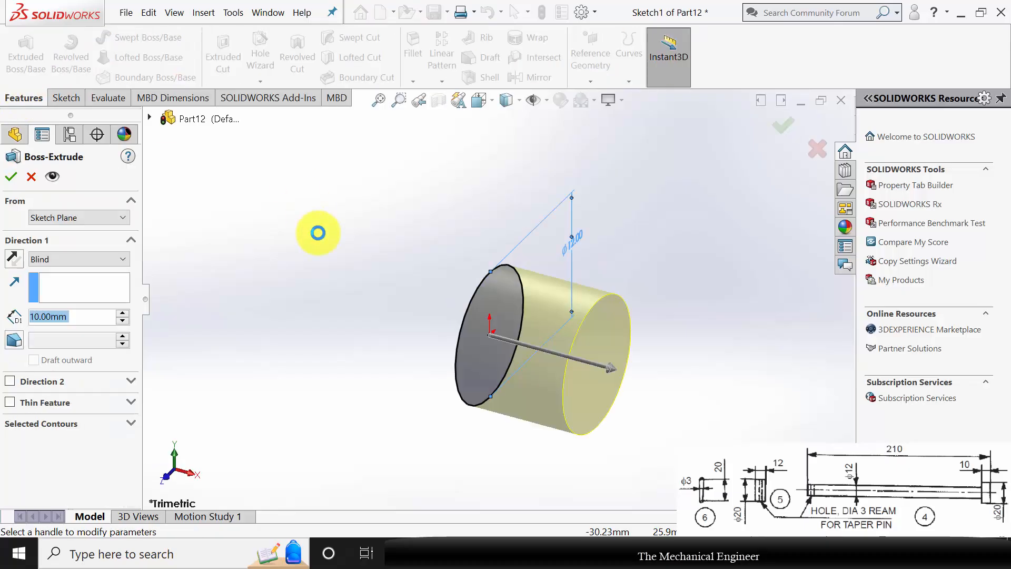
text(200)
key(Return)
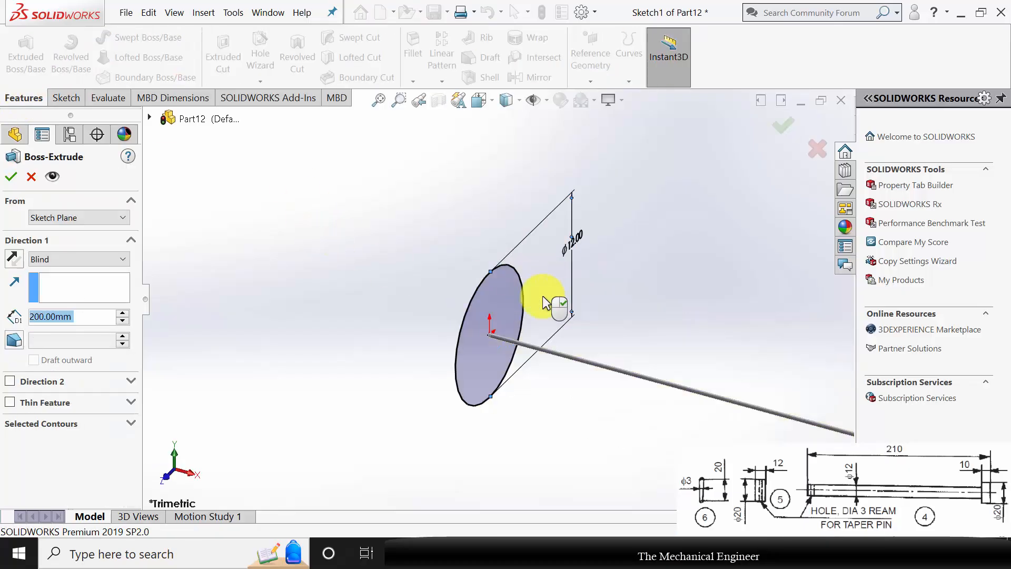
Sketch a circle about 13.6 mm in diameter on the rod's far end face, centred on the origin.
scroll(606, 322, up, 5)
scroll(606, 368, down, 4)
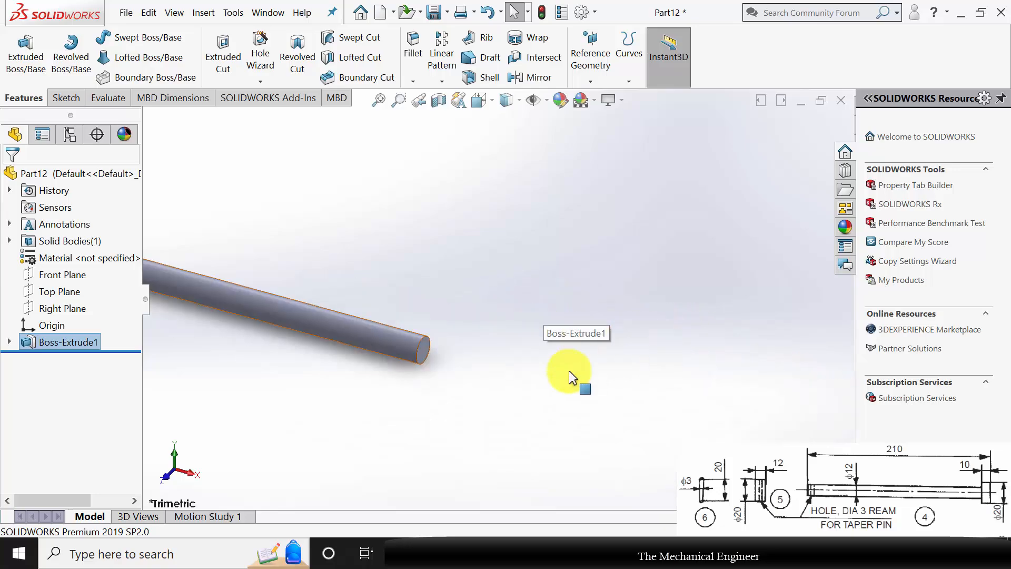
click(428, 352)
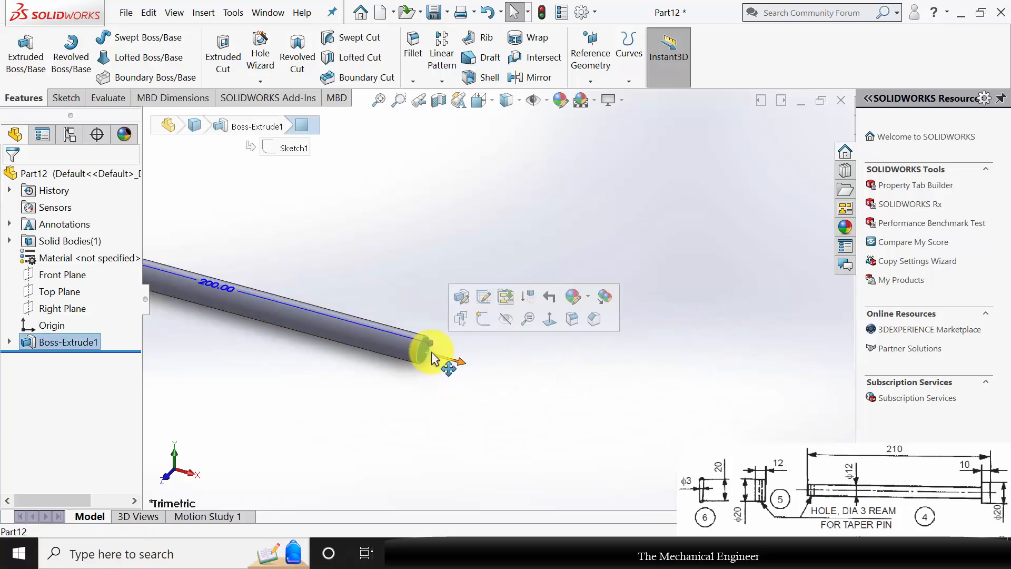
click(492, 304)
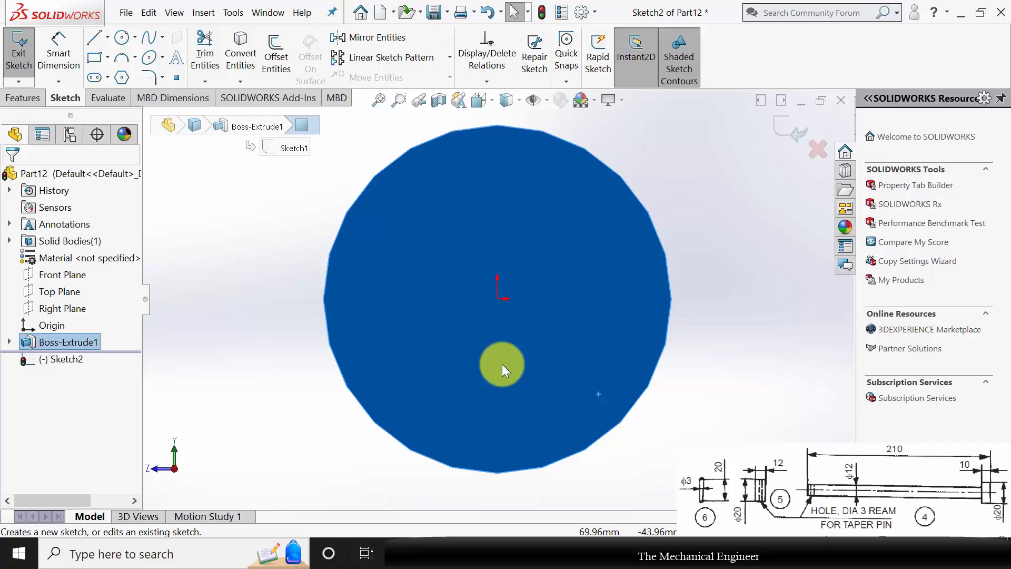
click(121, 37)
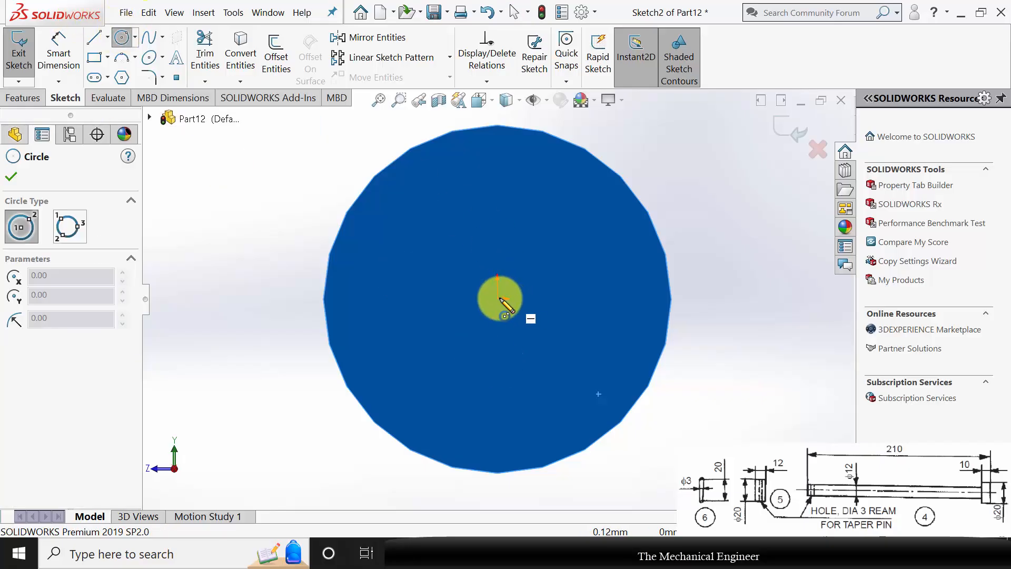
click(498, 299)
click(684, 240)
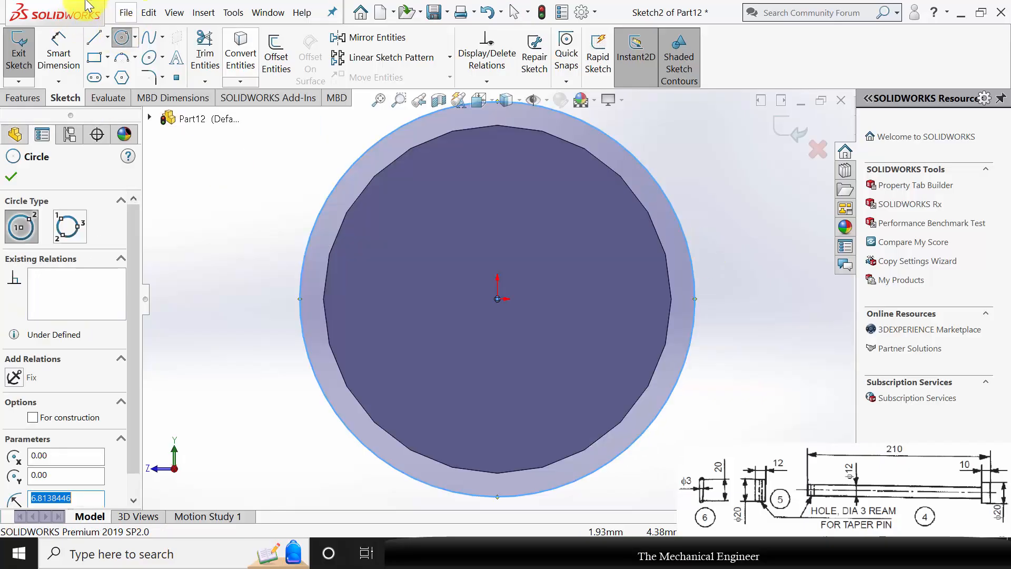
Dimension the end-face circle's diameter as 20 mm.
click(63, 68)
click(687, 239)
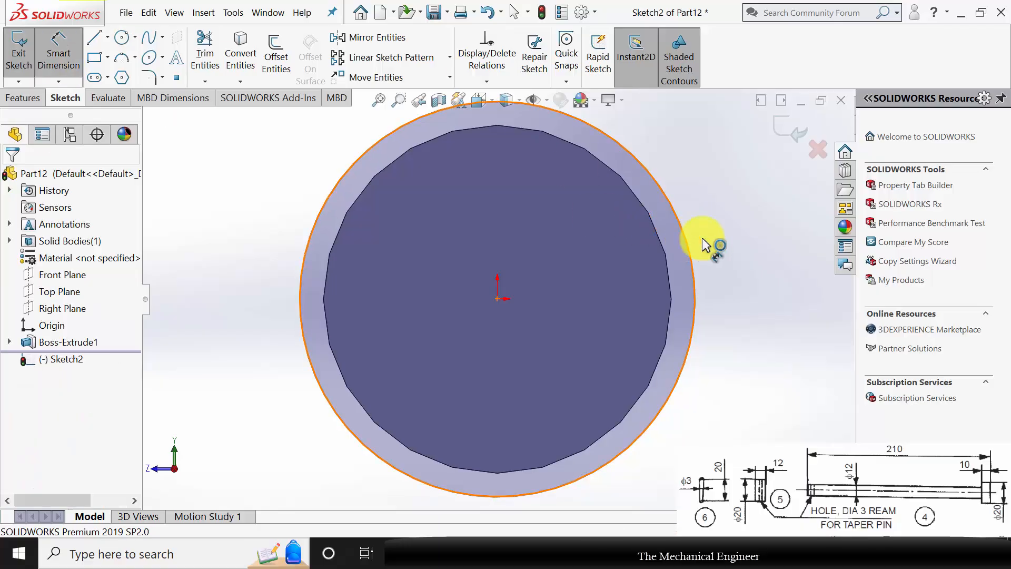
click(742, 248)
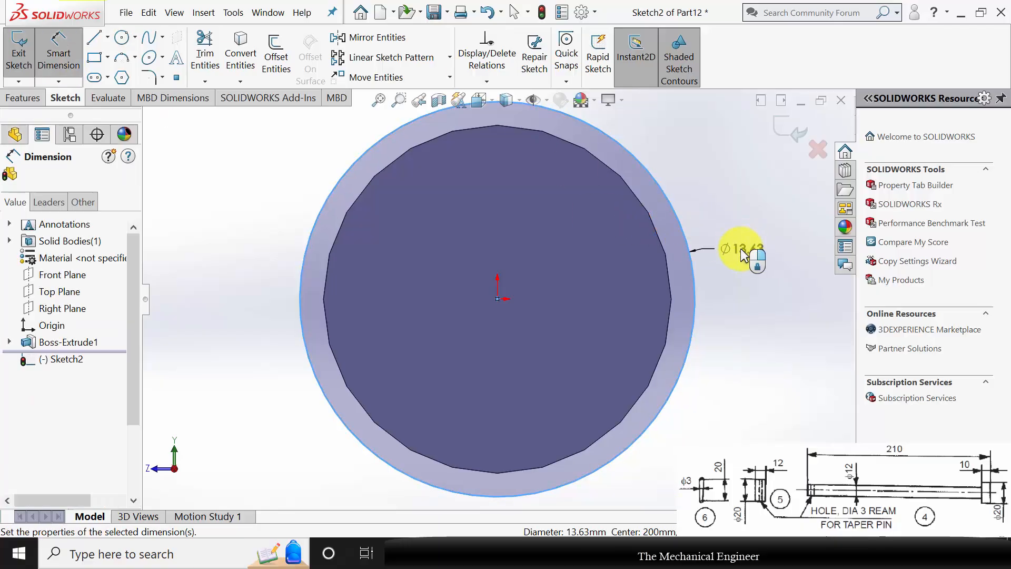
text(20)
key(Return)
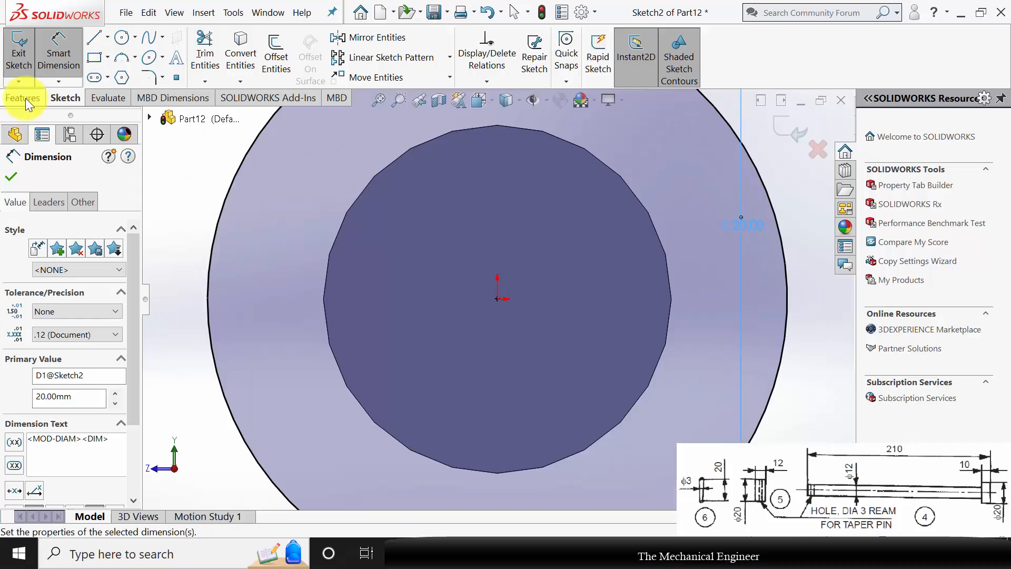
Extrude the end-face circle 10 mm outward with Merge result on to form the rod's head.
click(25, 98)
click(24, 55)
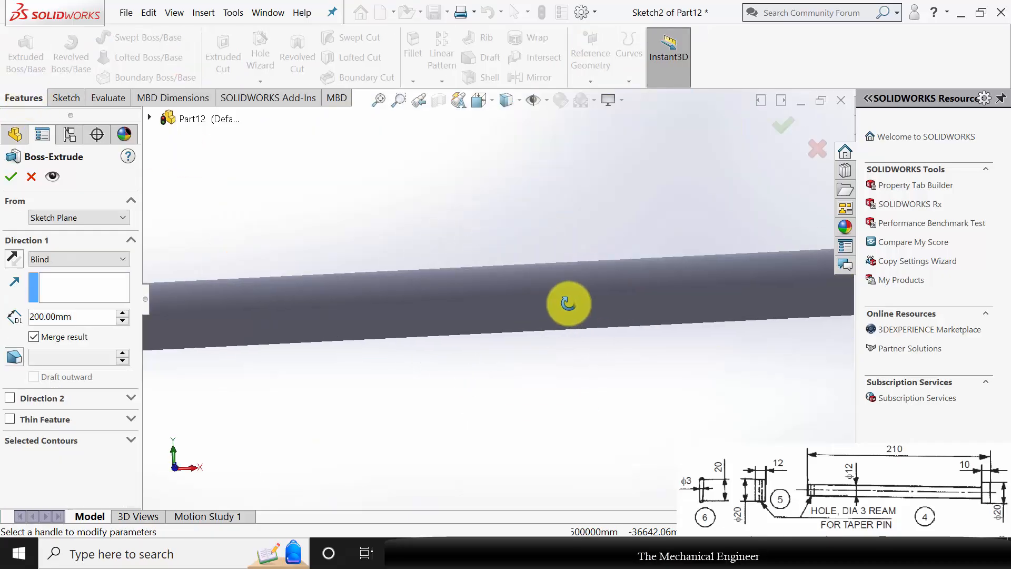
scroll(365, 340, up, 3)
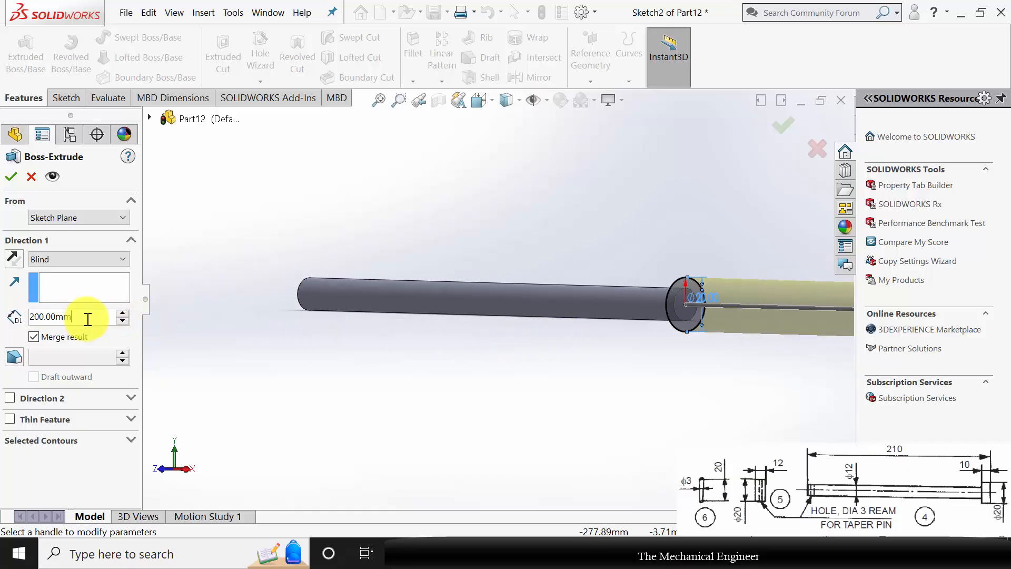
drag(84, 317, 3, 312)
text(10)
key(Return)
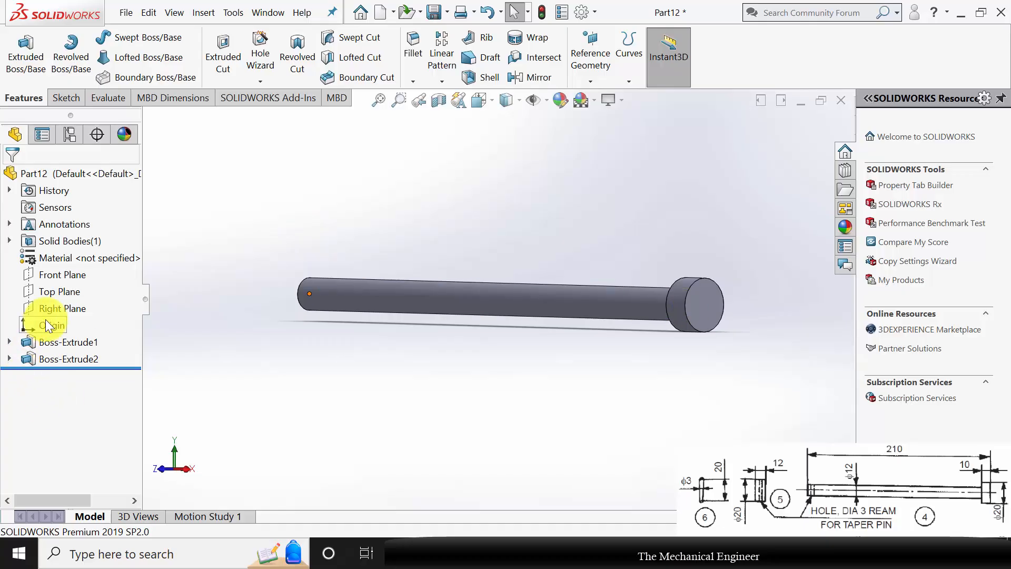
Sketch a circle about 3 mm in diameter on the Top Plane, on the rod's axis about 6.6 mm from its headless end.
click(48, 292)
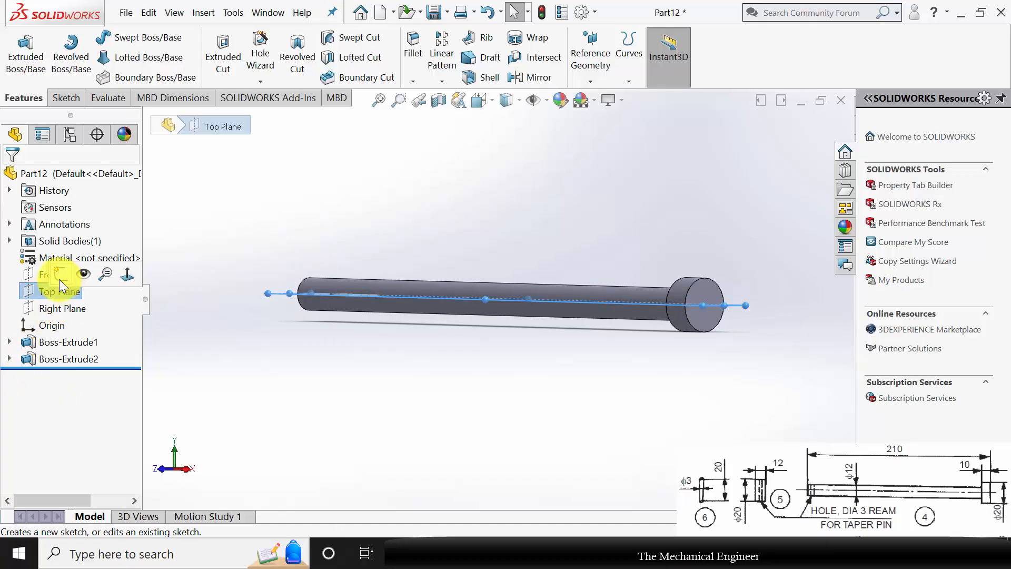
click(132, 271)
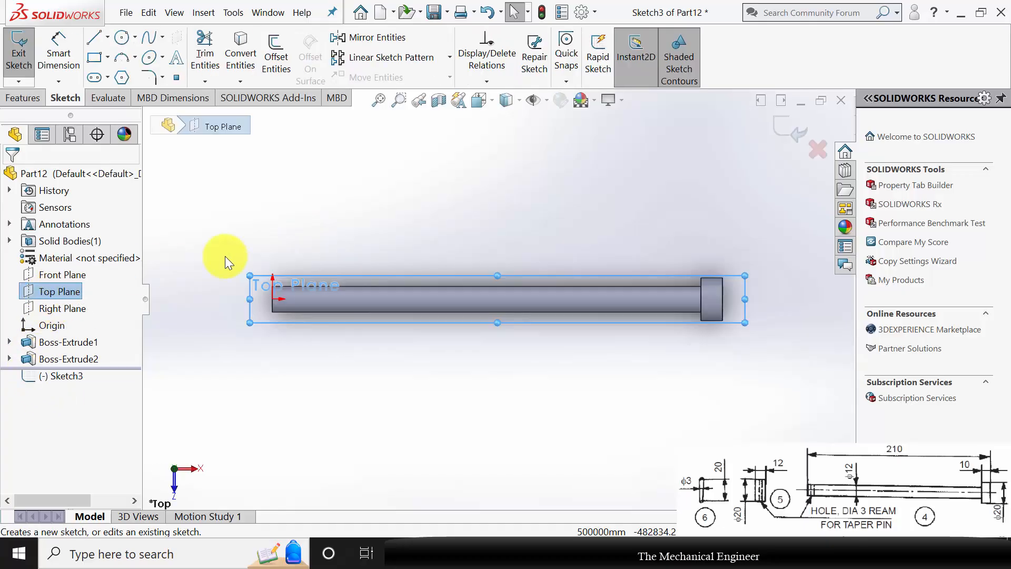
scroll(277, 284, down, 5)
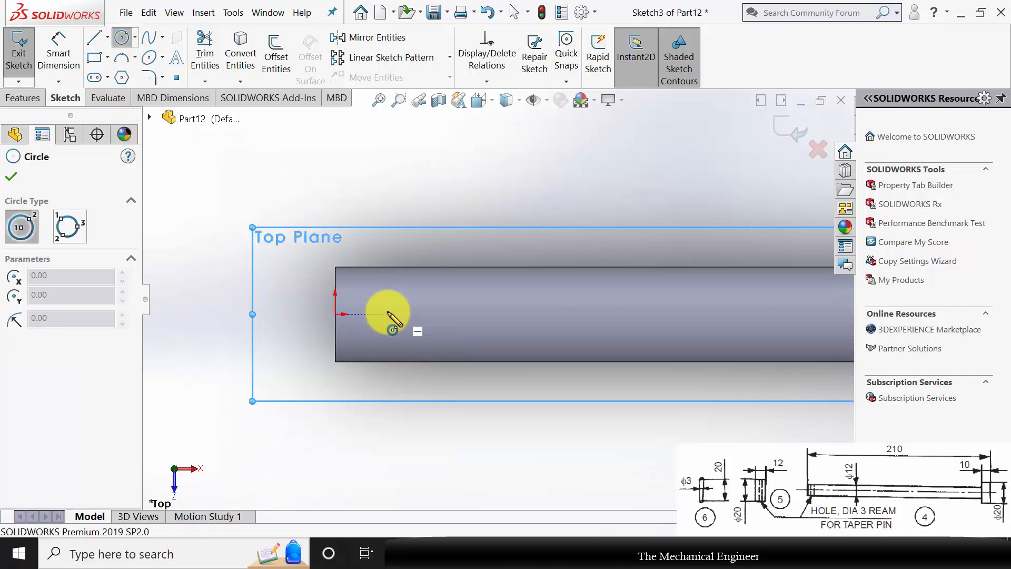
drag(388, 314, 400, 313)
Dimension the pin-hole circle's diameter as 3 mm.
click(59, 47)
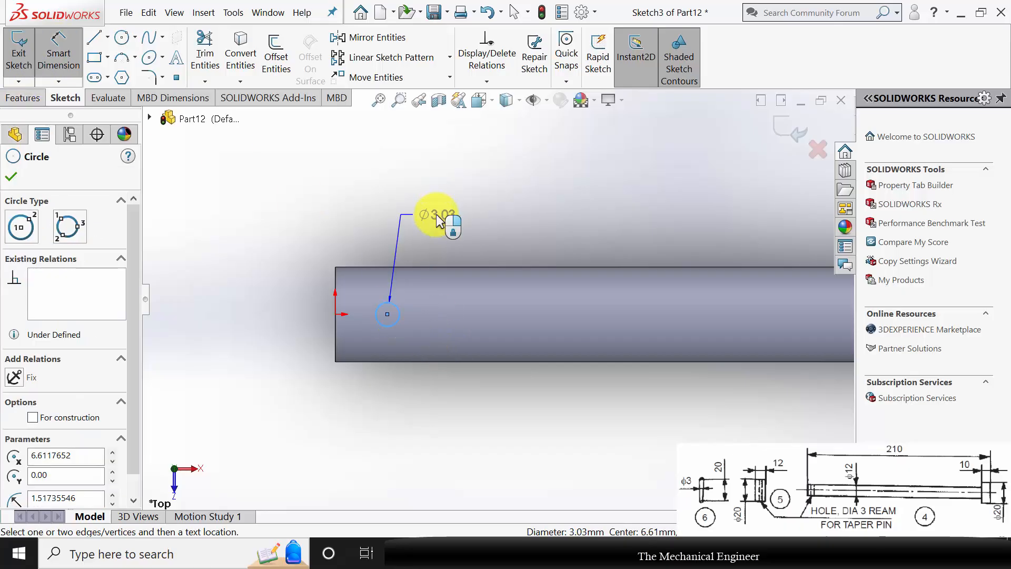
click(443, 216)
text(3)
key(Return)
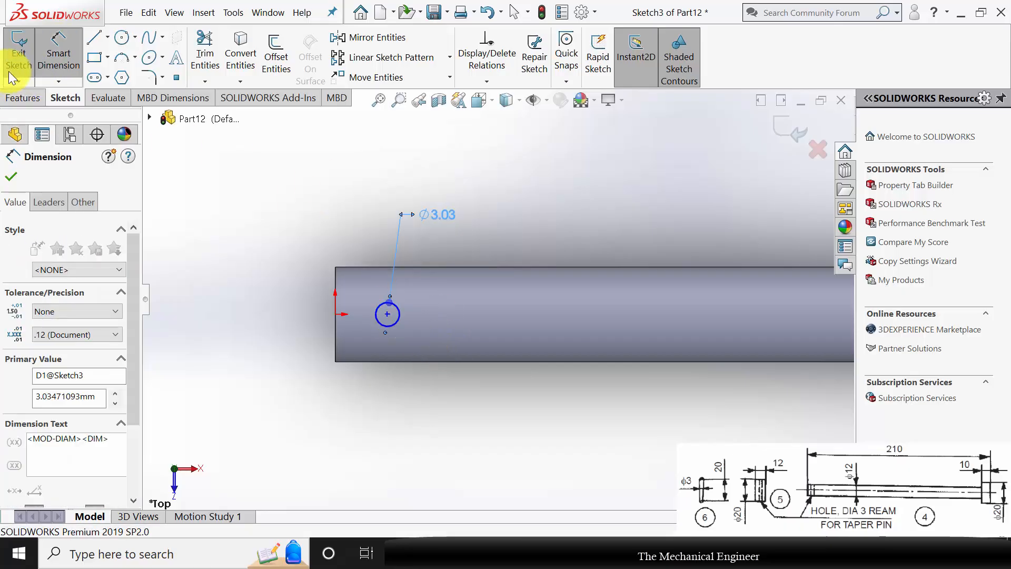
Cut the pin hole through the rod with an Extruded Cut set to Through All - Both.
click(26, 99)
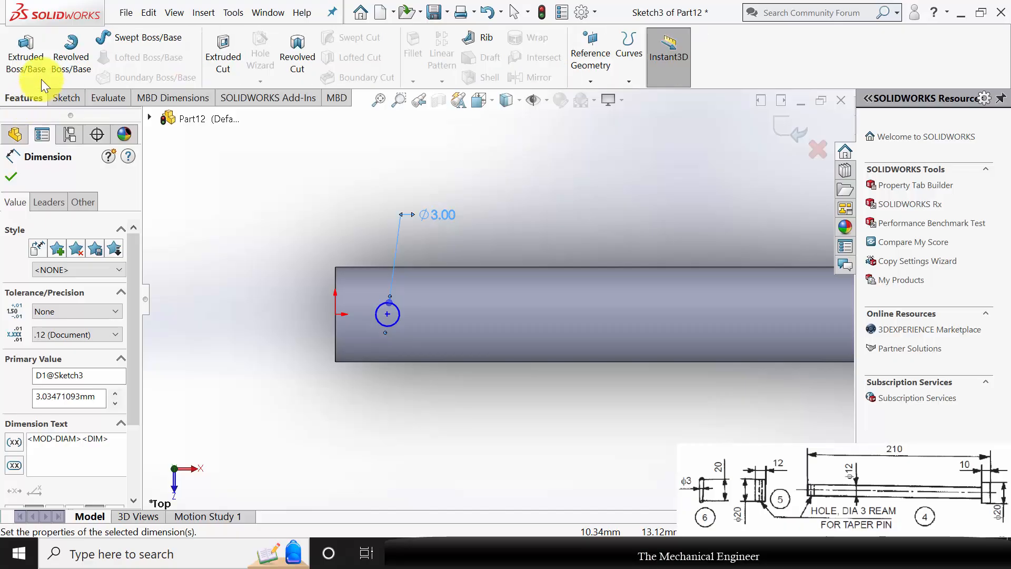
click(213, 53)
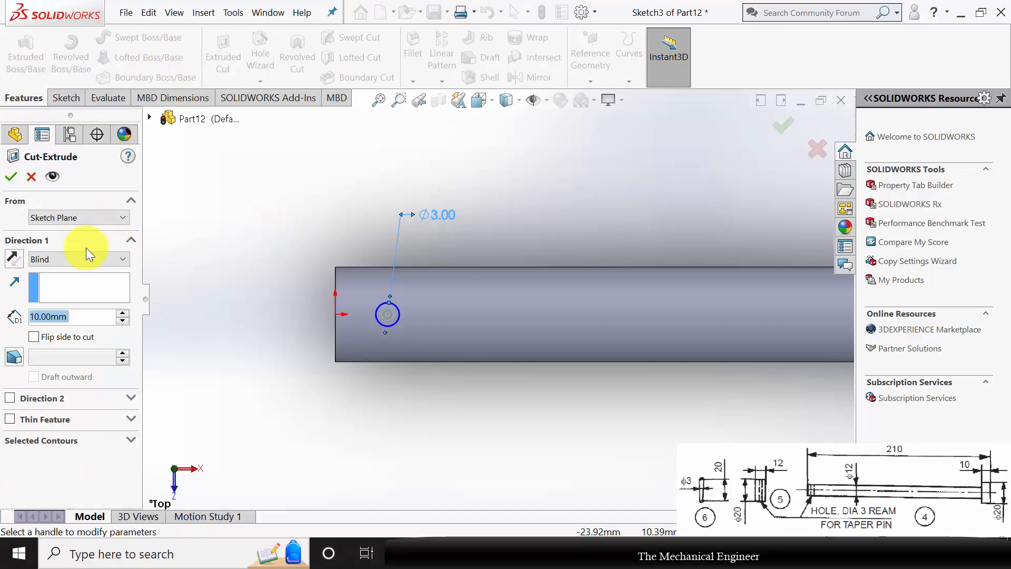
click(74, 260)
click(90, 289)
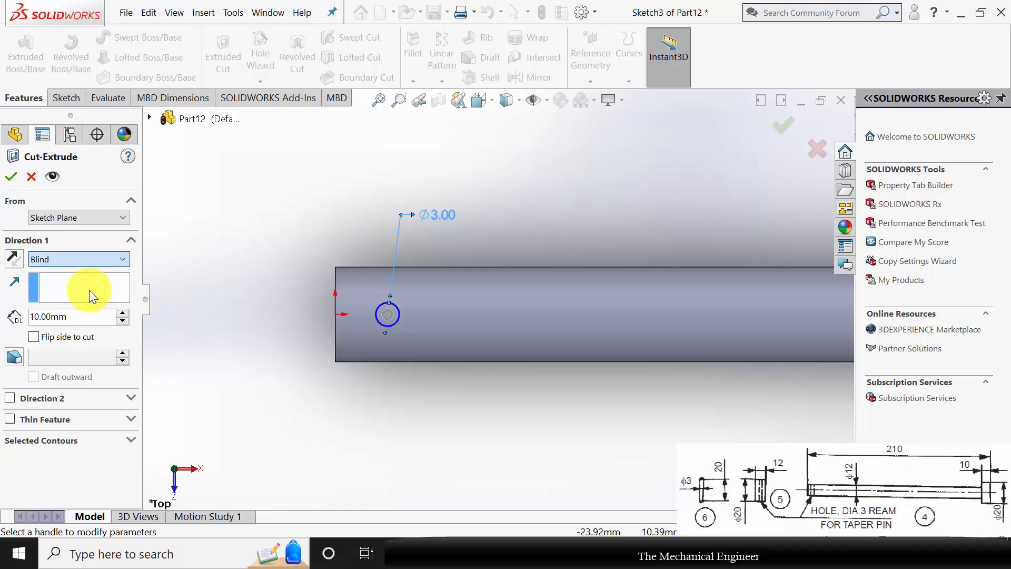
click(12, 178)
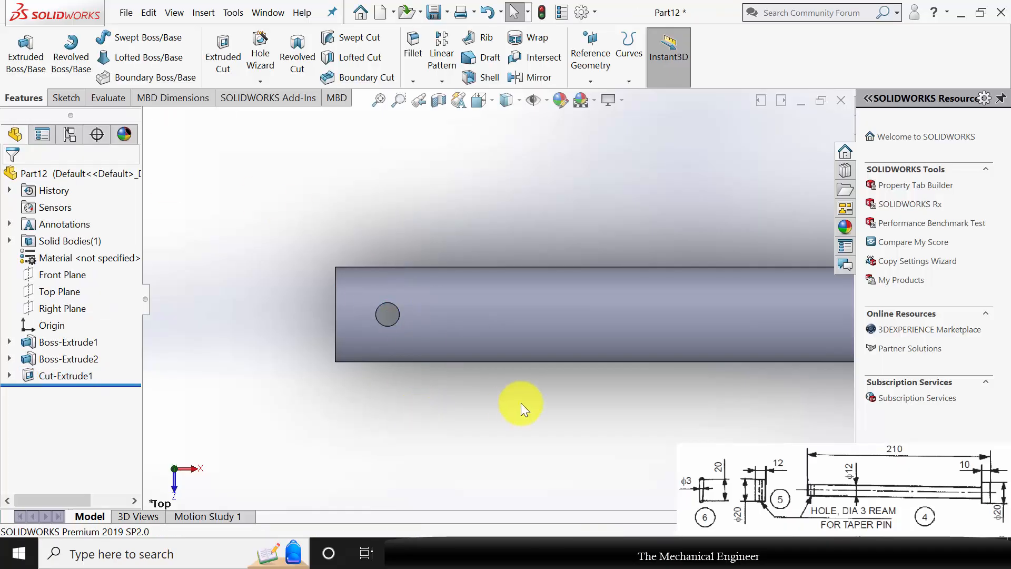
Assign Plain Carbon Steel as the rod's material.
scroll(521, 403, up, 8)
middle_drag(615, 308, 575, 312)
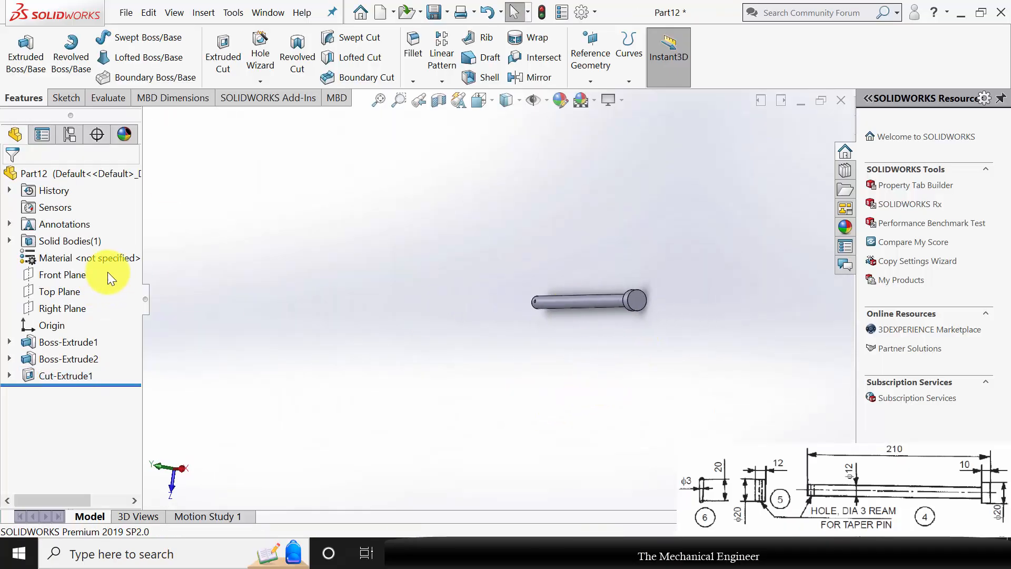
right_click(82, 255)
click(122, 257)
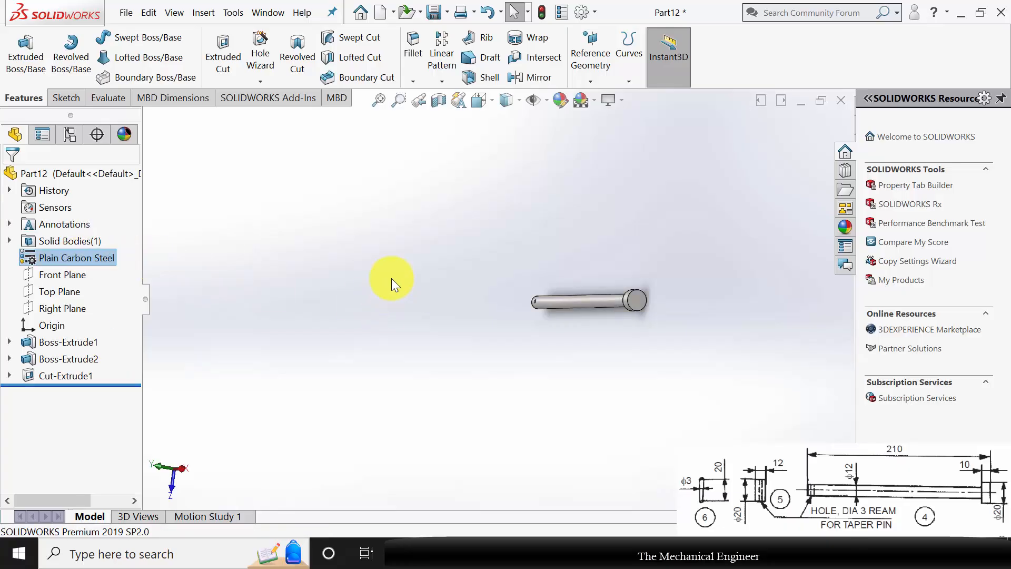
Save the rod as 4 in the C Clamp folder, then close it and create a new part document.
key(ctrl+s)
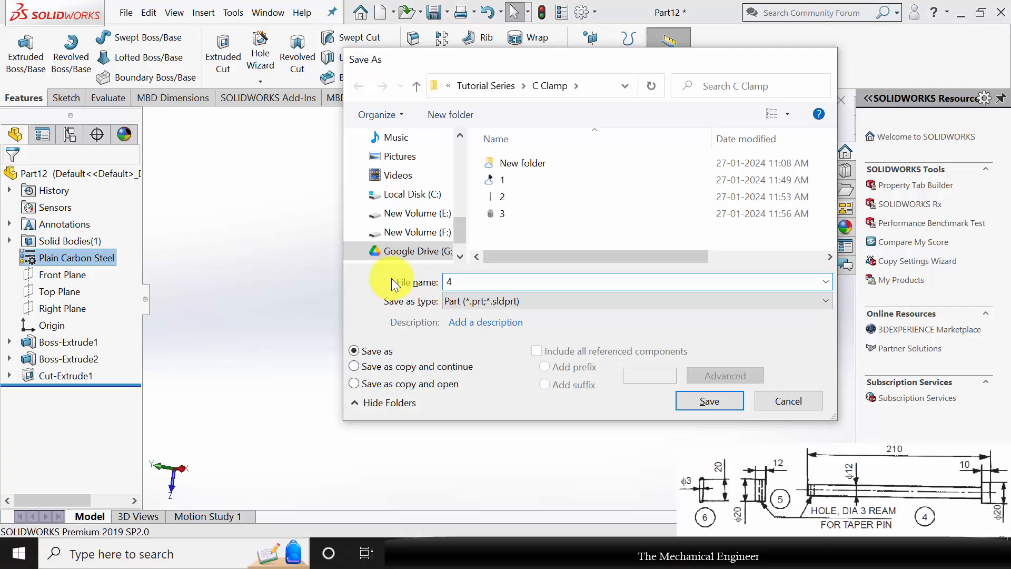
key(Return)
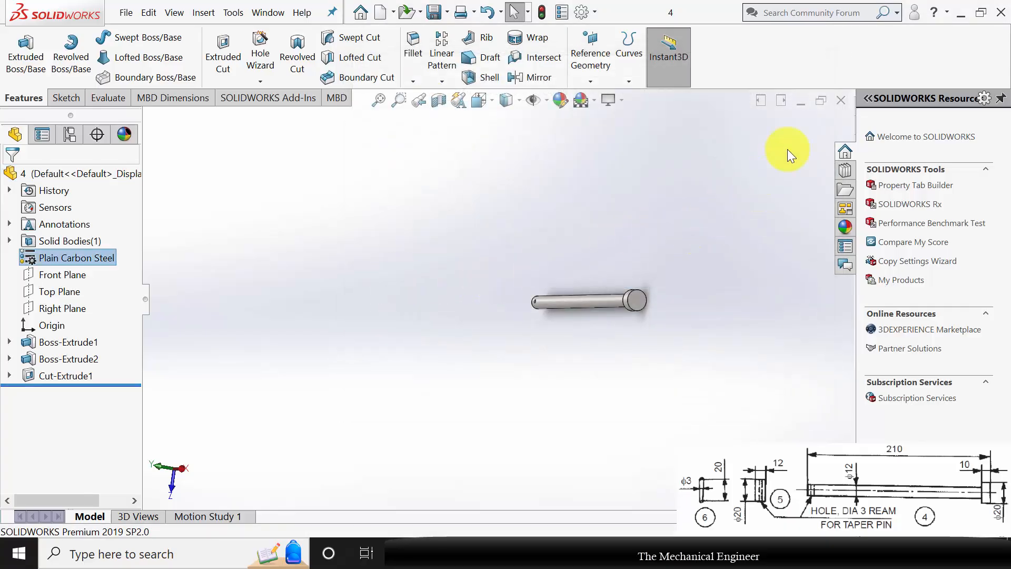
click(840, 103)
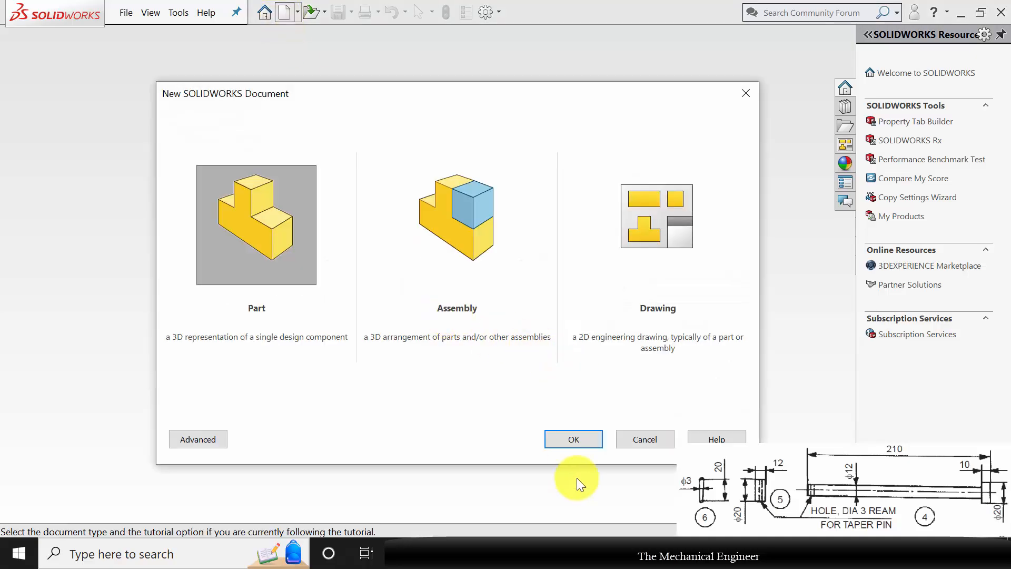
click(580, 440)
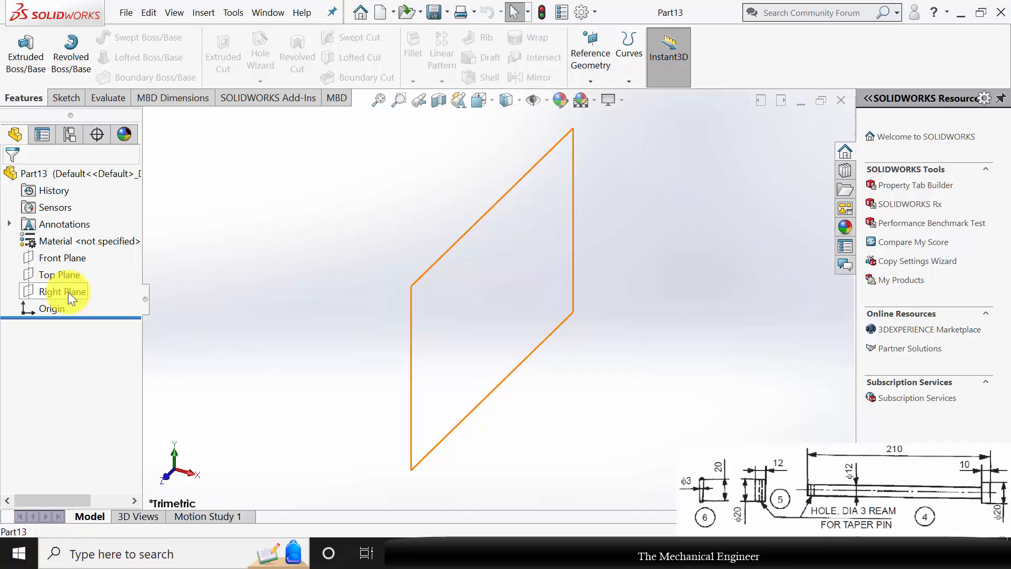
Sketch a circle about 112 mm in diameter on the new part's Right Plane, centred on the origin.
click(68, 291)
click(80, 272)
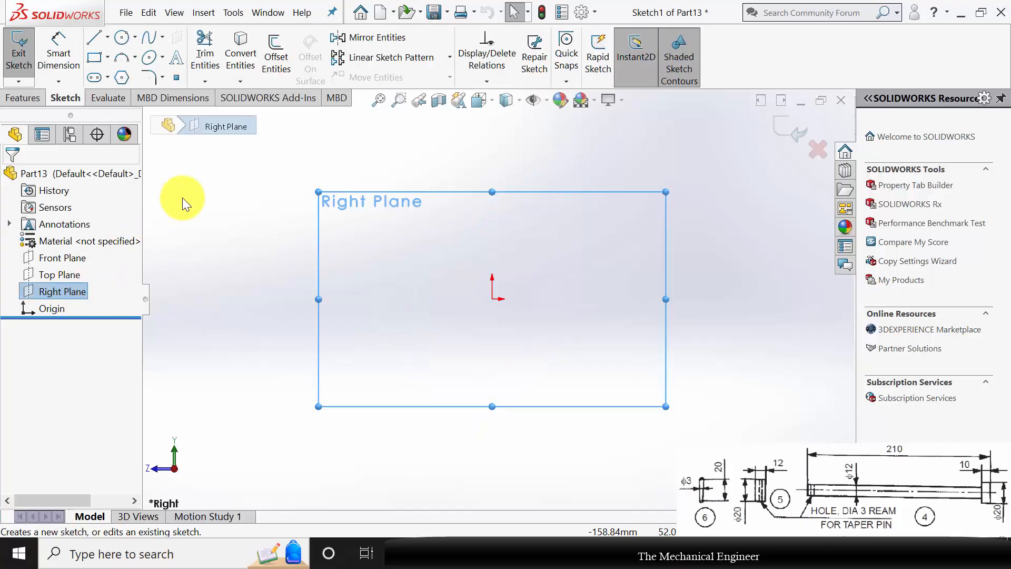
click(123, 40)
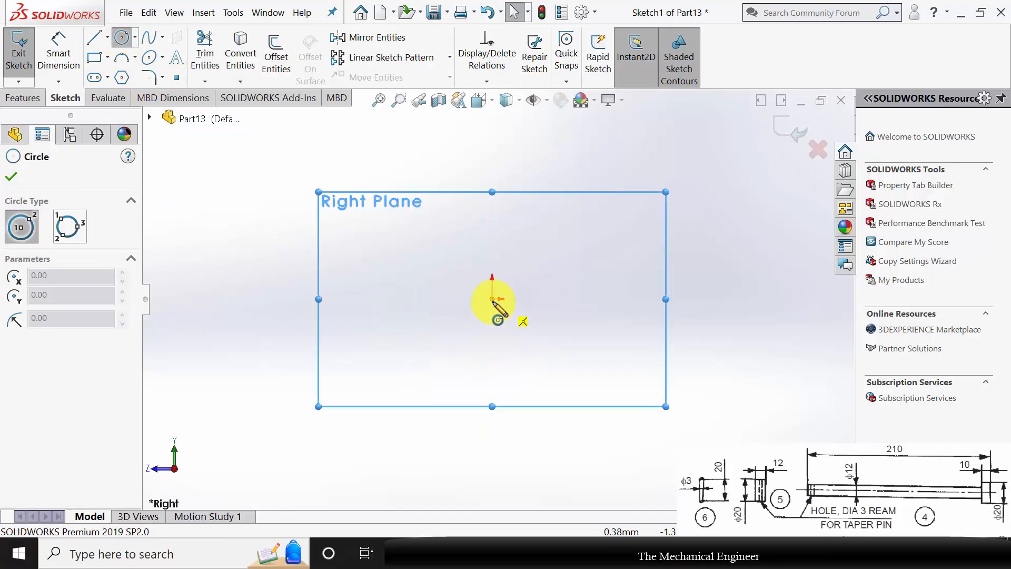
click(493, 300)
click(499, 302)
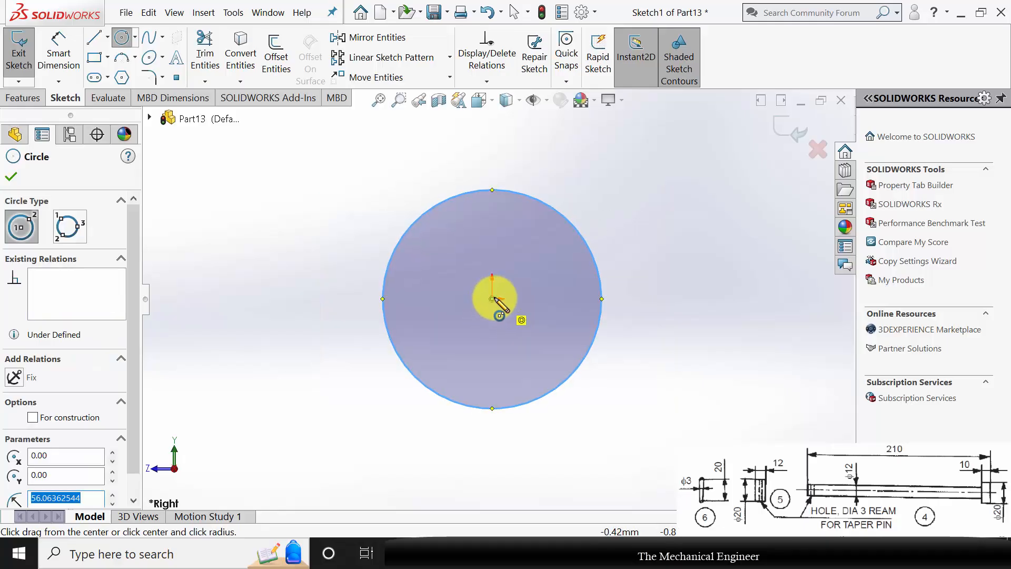
Sketch a second circle about 52 mm in diameter centred on the origin, and set the first circle's diameter to 12 mm.
click(493, 299)
click(528, 262)
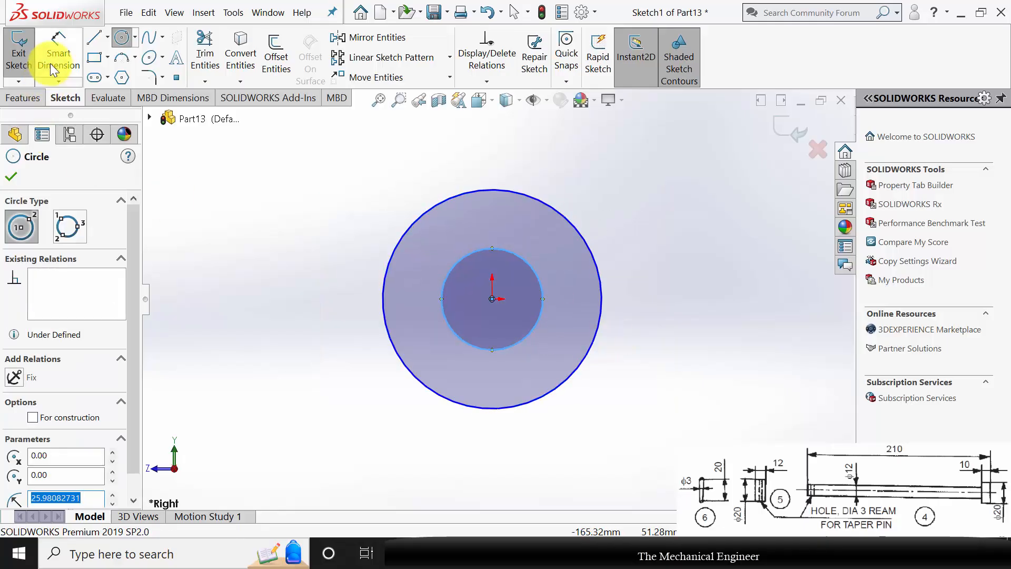
click(57, 55)
click(599, 270)
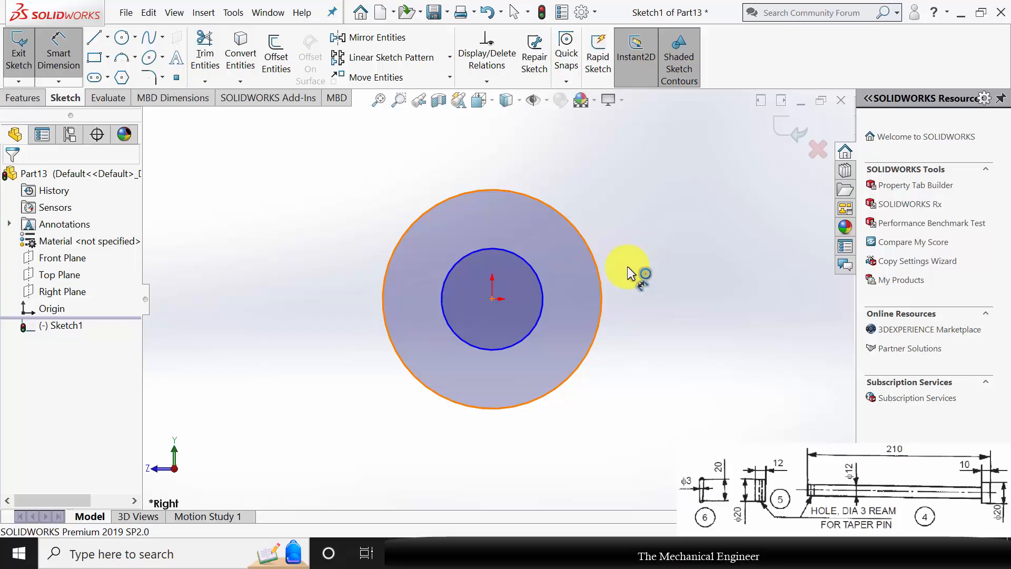
click(662, 297)
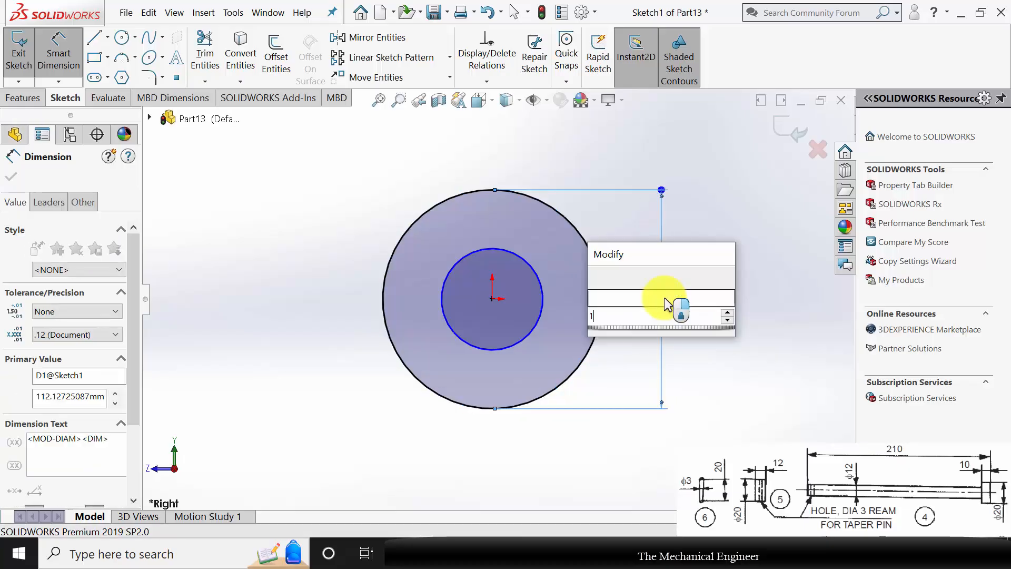
text(12)
key(Return)
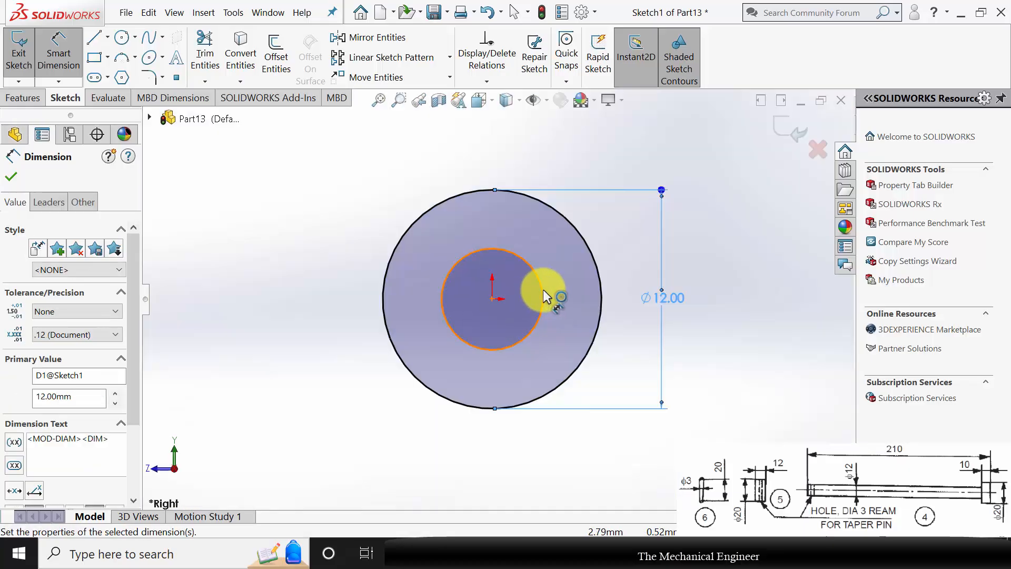
Set the second circle's diameter to 20 mm and finish dimensioning the collar profile.
click(544, 290)
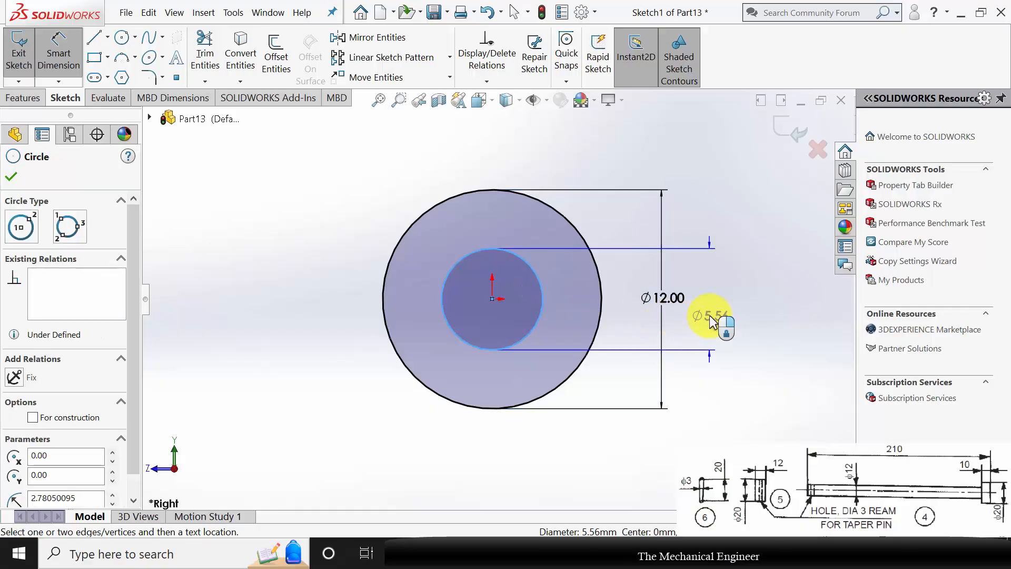
click(707, 318)
text(20)
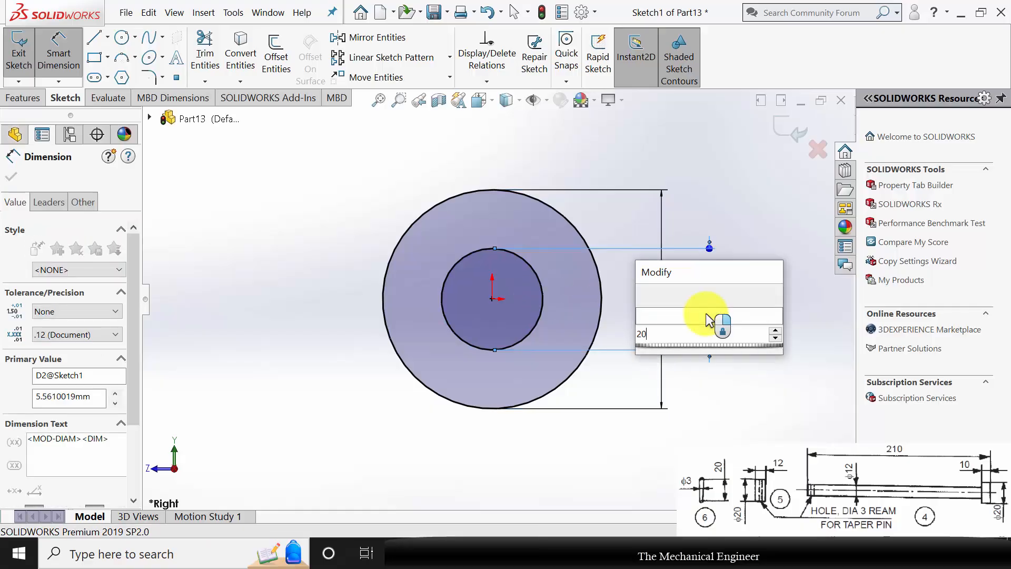
key(Return)
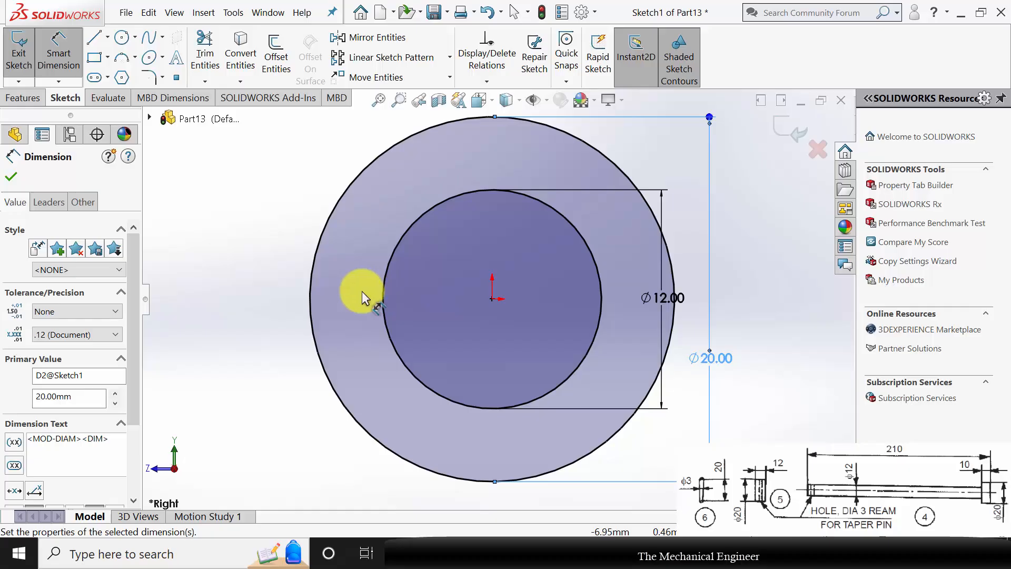
click(11, 177)
Extrude the ring profile 12 mm with a Blind Extruded Boss/Base to form the collar.
click(23, 98)
click(30, 64)
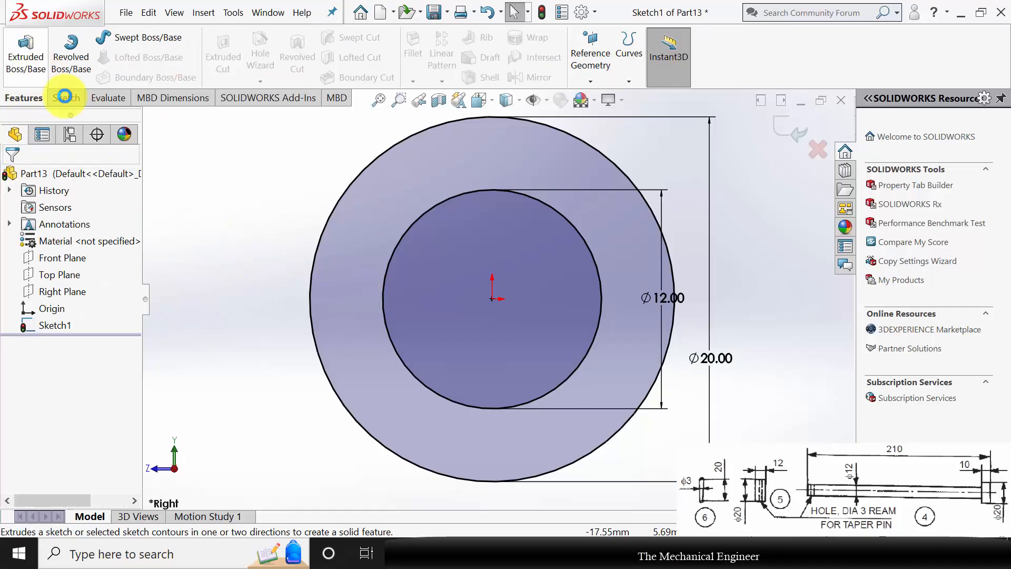
text(1)
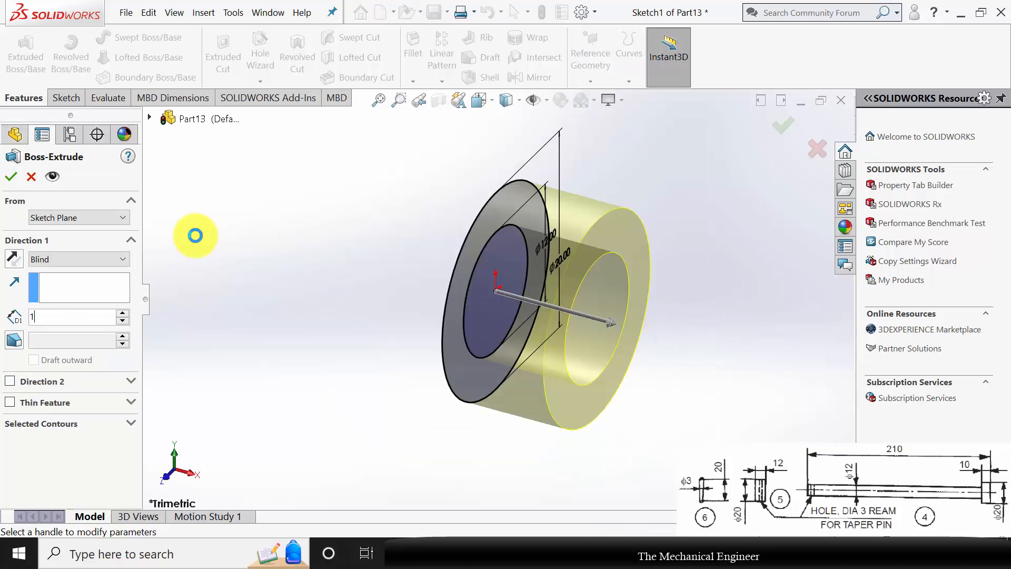
text(2)
key(Return)
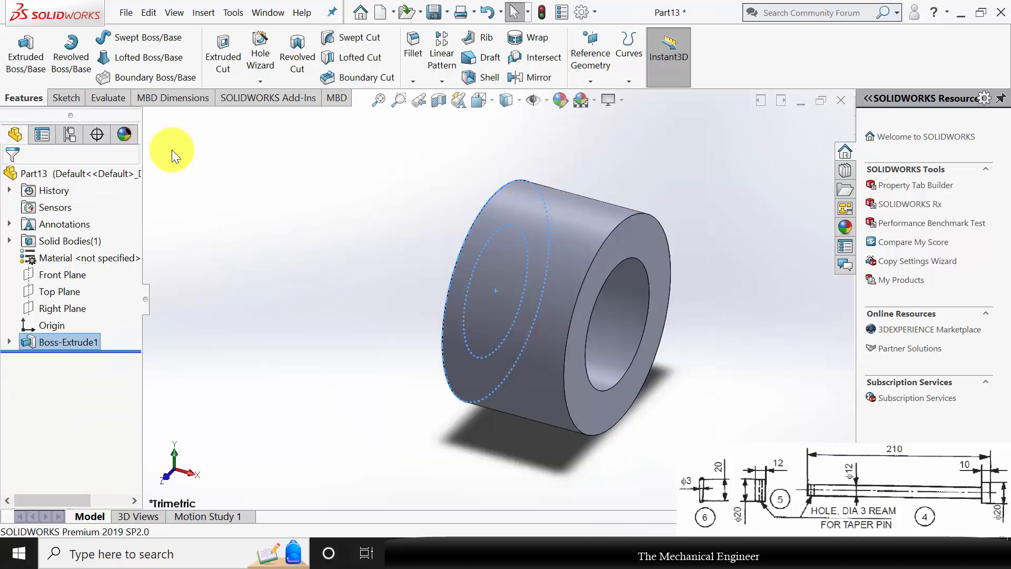
click(195, 302)
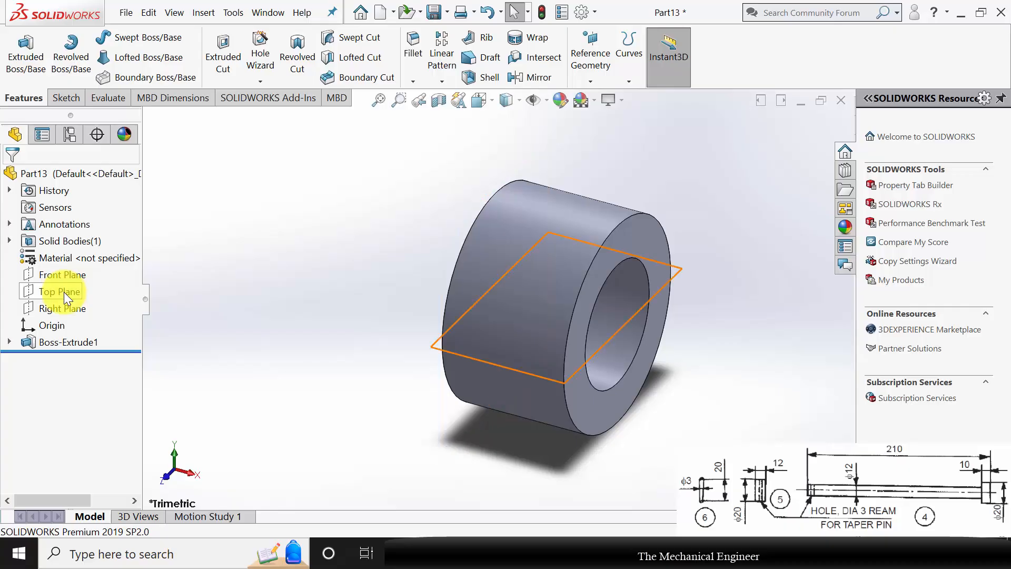
Sketch a circle about 4.85 mm in diameter on the Top Plane, level with the origin and near the middle of the collar's width.
click(64, 292)
click(74, 276)
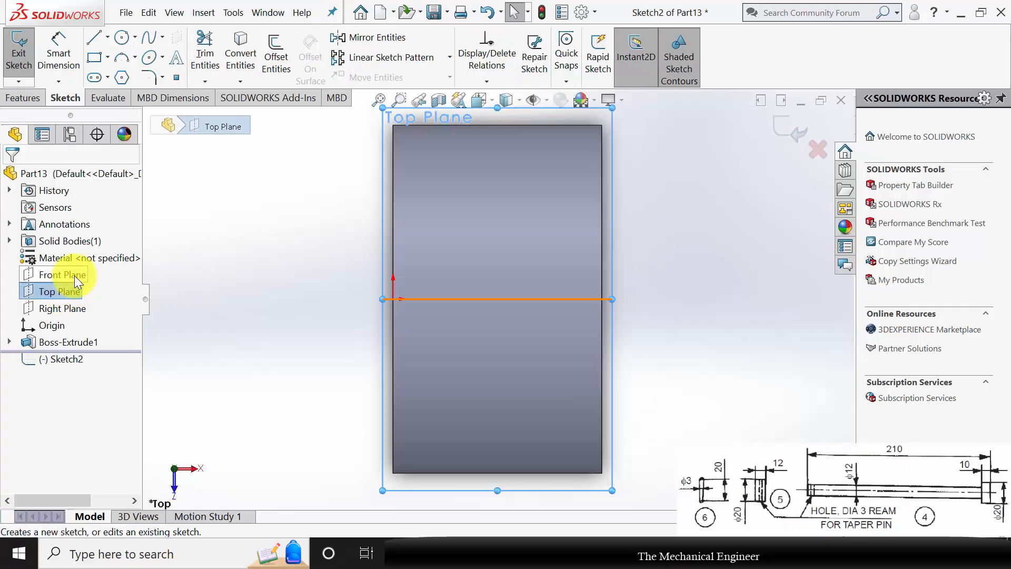
click(123, 37)
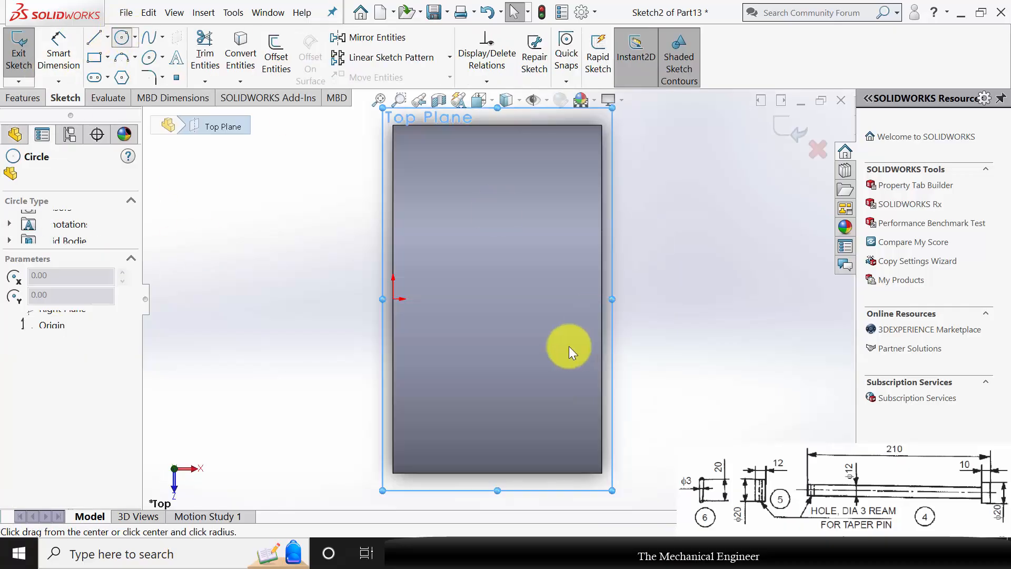
click(502, 299)
click(507, 256)
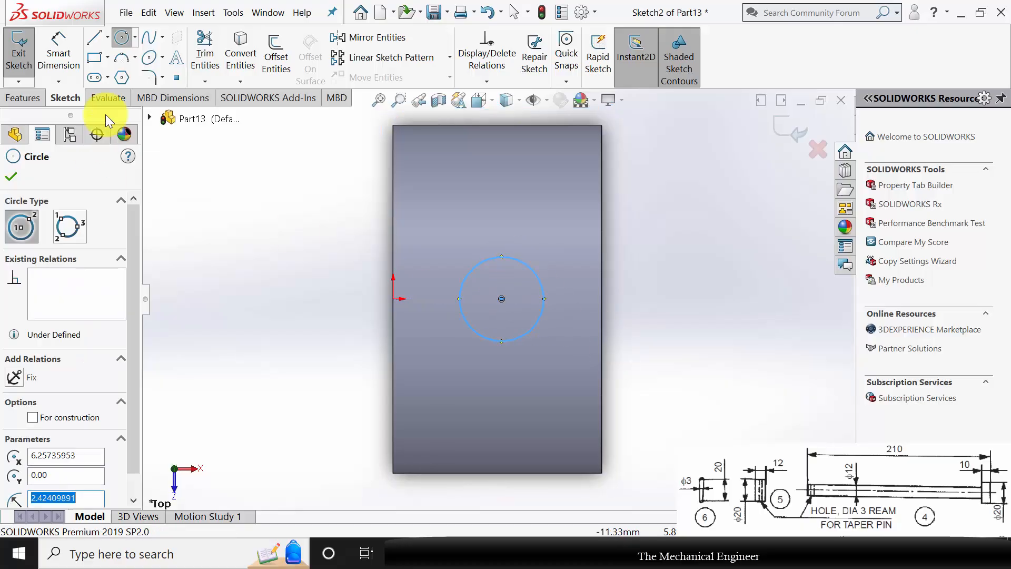
Set the pin hole circle's diameter to 3 mm.
click(57, 48)
click(551, 288)
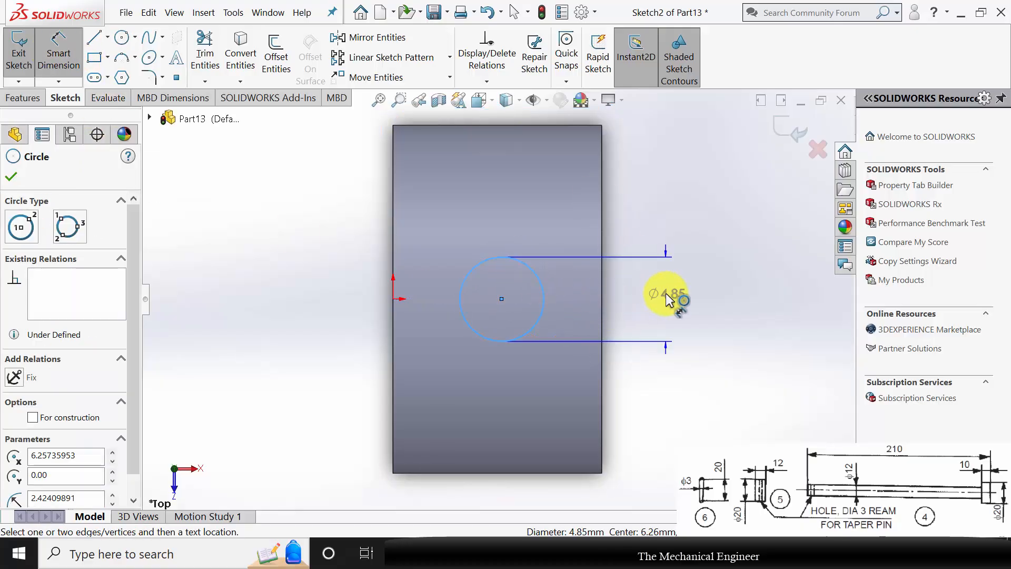
click(667, 302)
text(3)
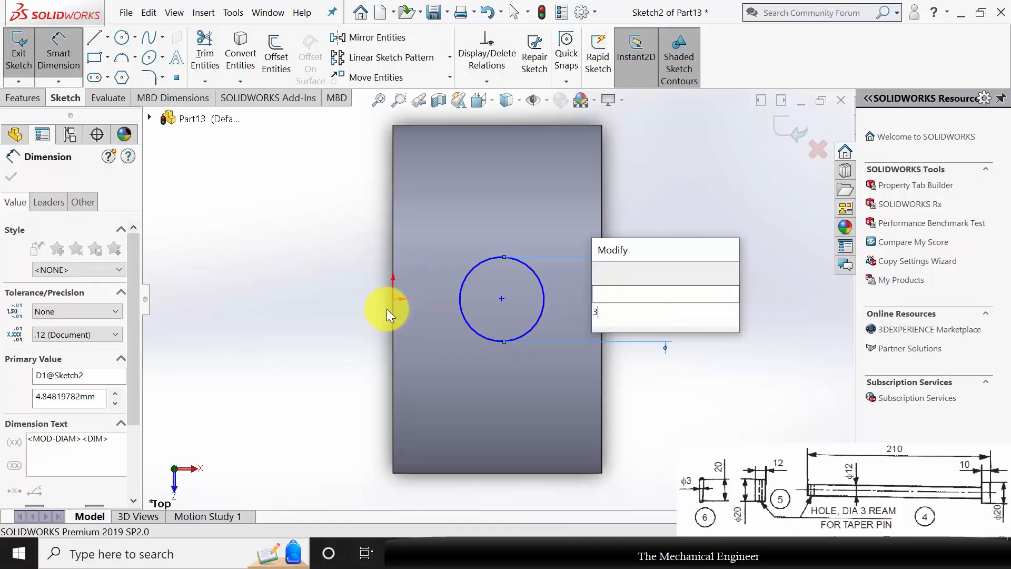
key(Return)
Dimension the pin hole circle's centre 6 mm from the collar's end edge at the origin.
click(394, 298)
click(502, 299)
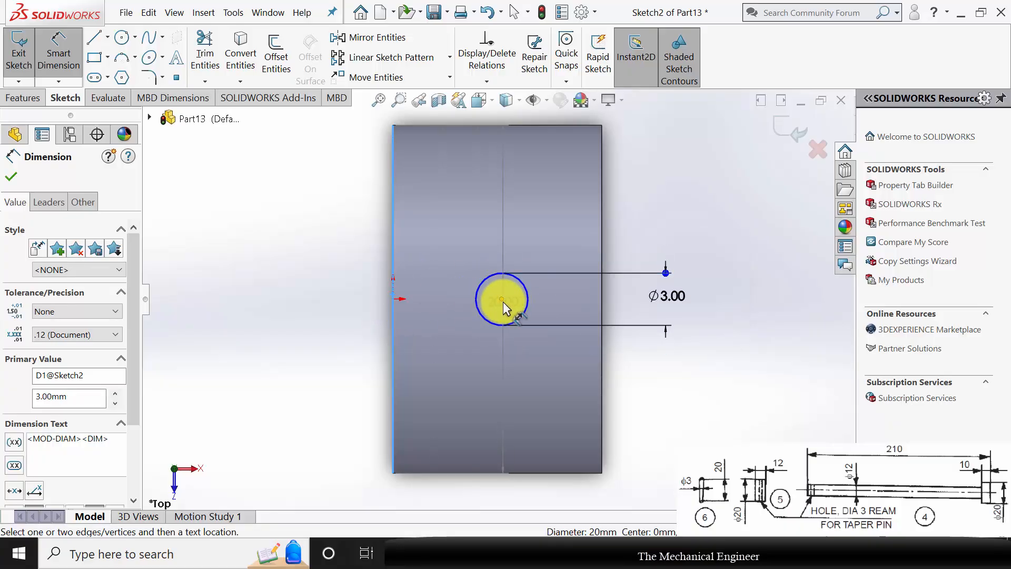
click(514, 381)
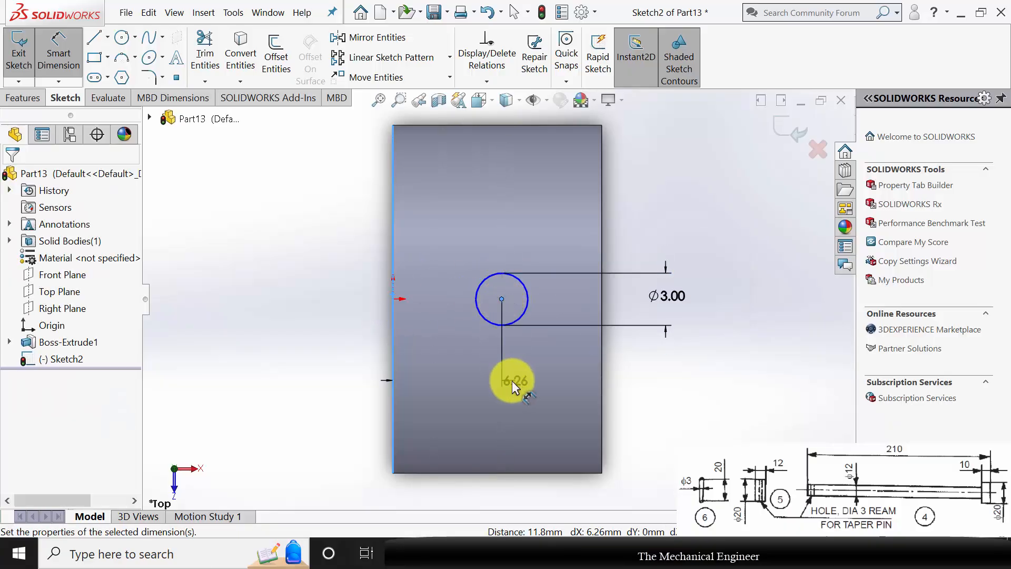
text(6.00mm)
key(Return)
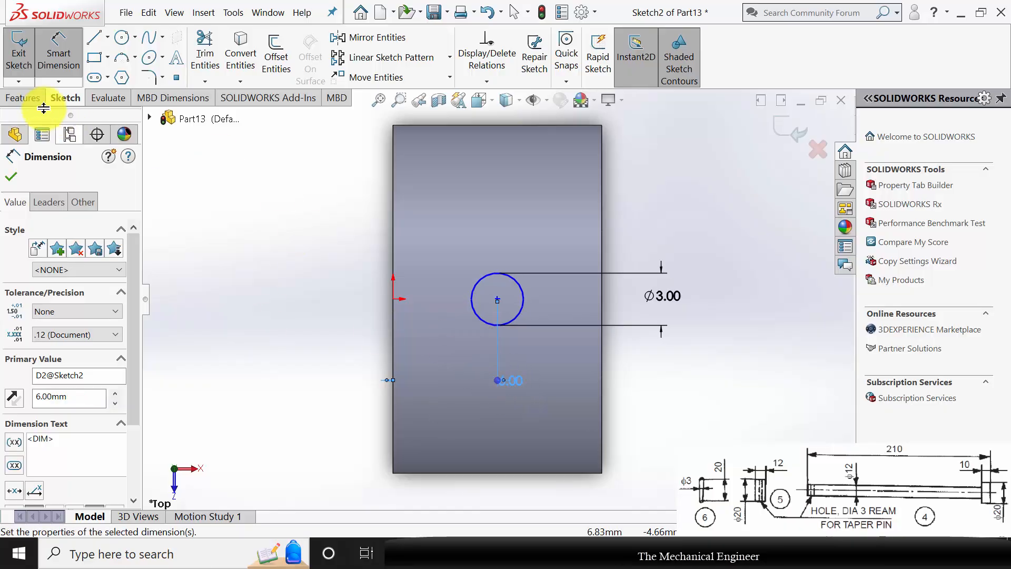
Cut the pin hole through the collar with an Extruded Cut set to Through All - Both.
click(41, 99)
click(223, 53)
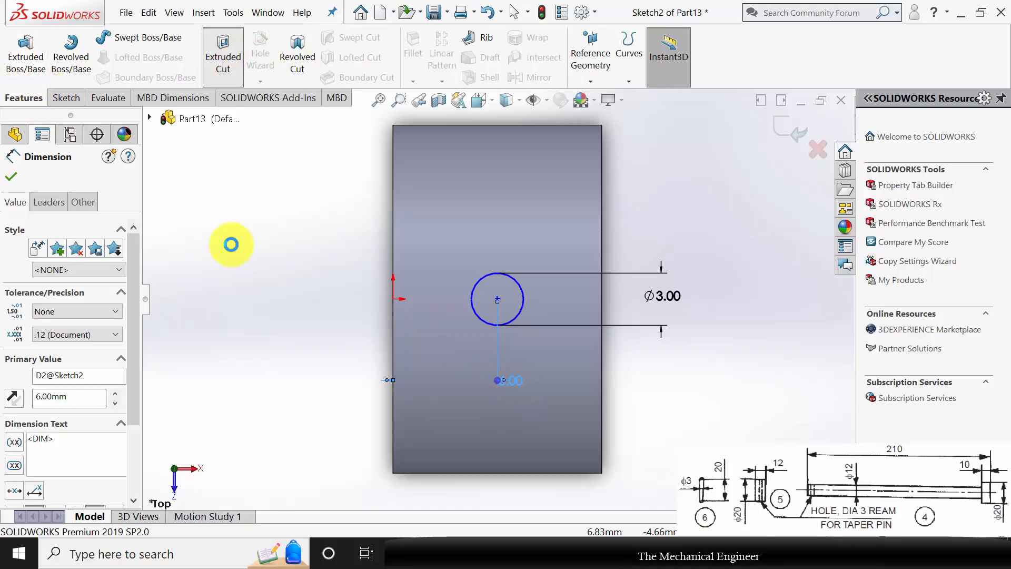
click(91, 257)
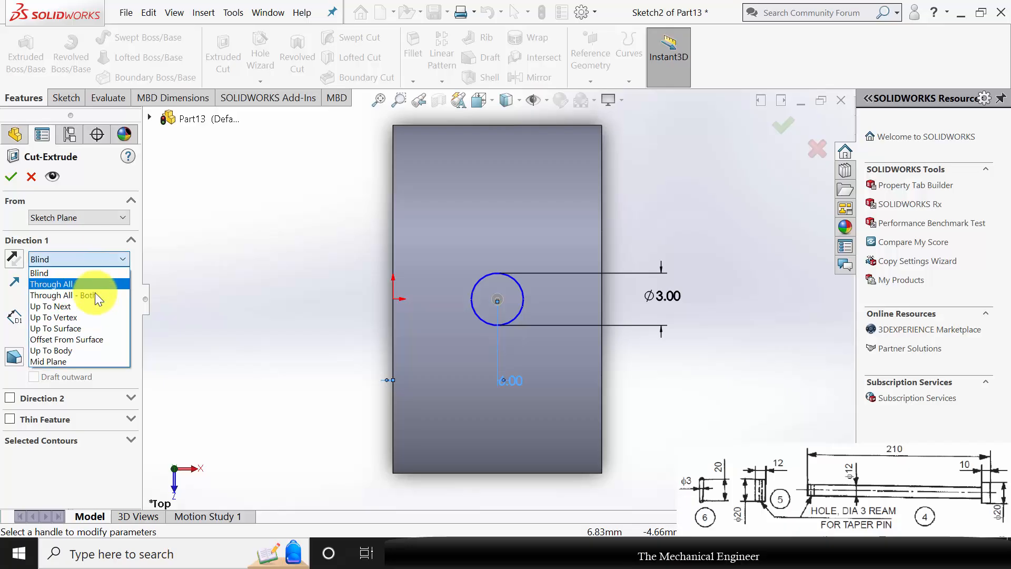
click(90, 295)
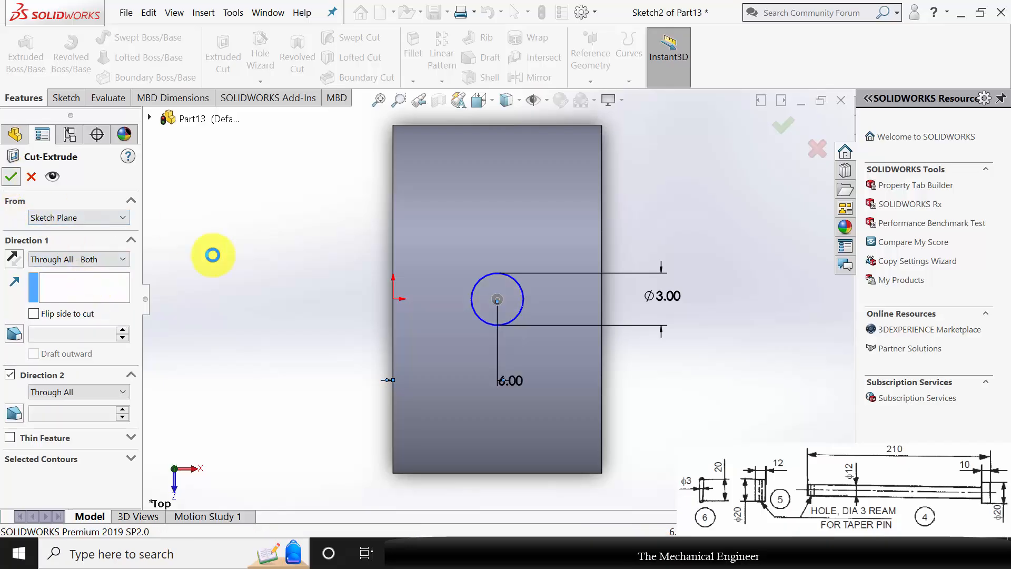
key(Return)
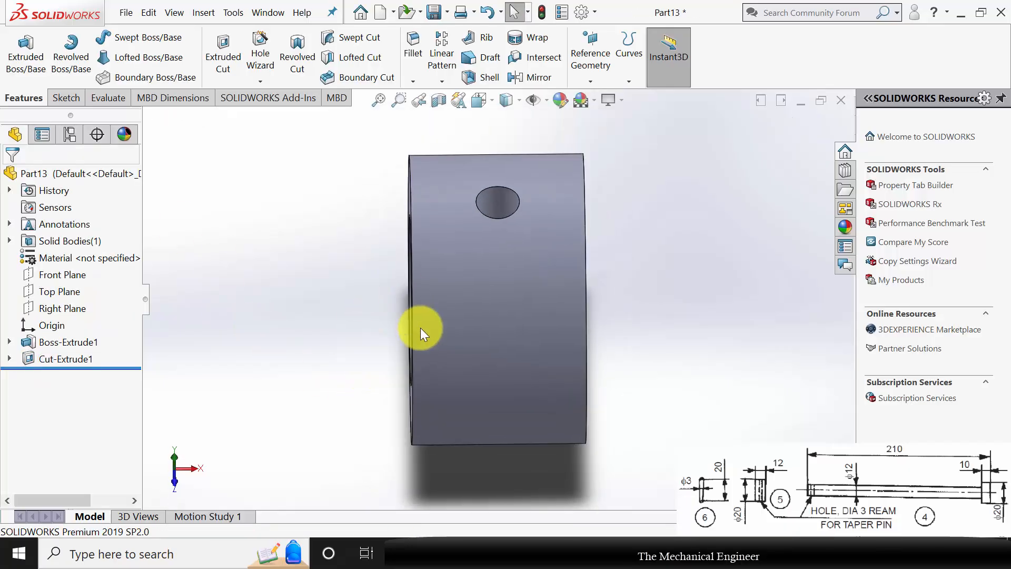
Assign Plain Carbon Steel as the collar's material.
right_click(106, 257)
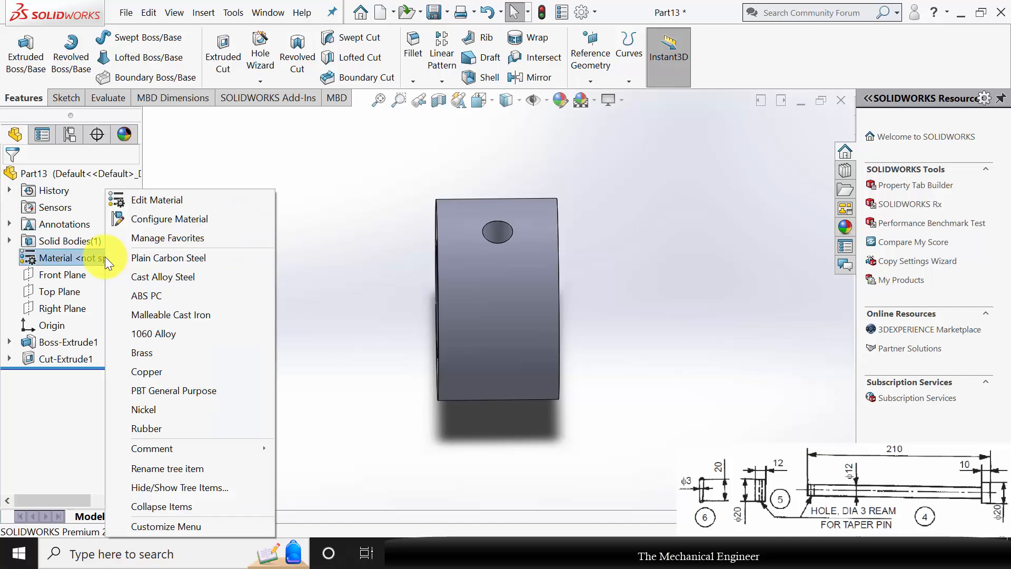
click(163, 258)
middle_drag(622, 304, 590, 302)
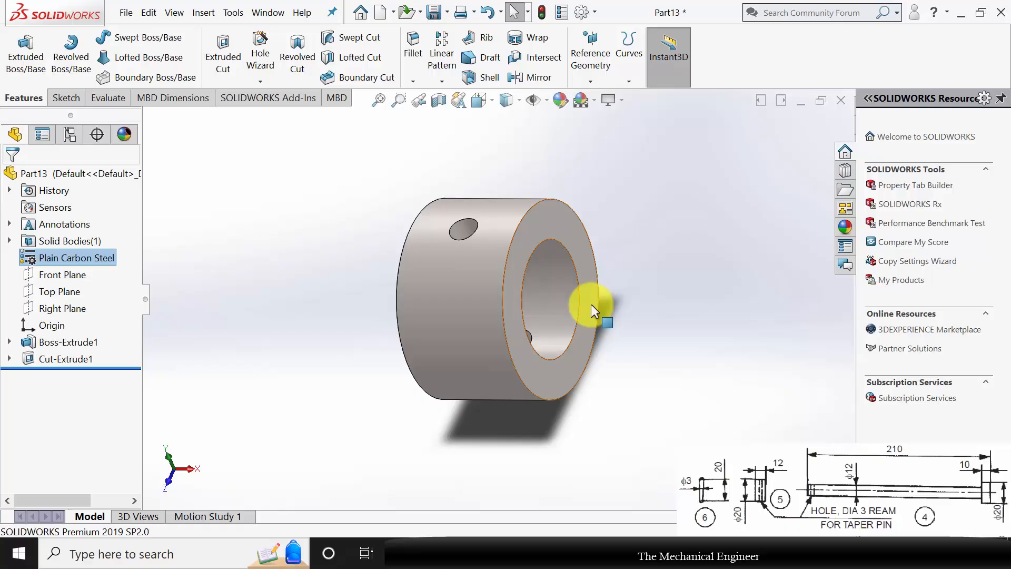
Save the collar as 5 and close it.
key(ctrl+s)
text(5)
key(Return)
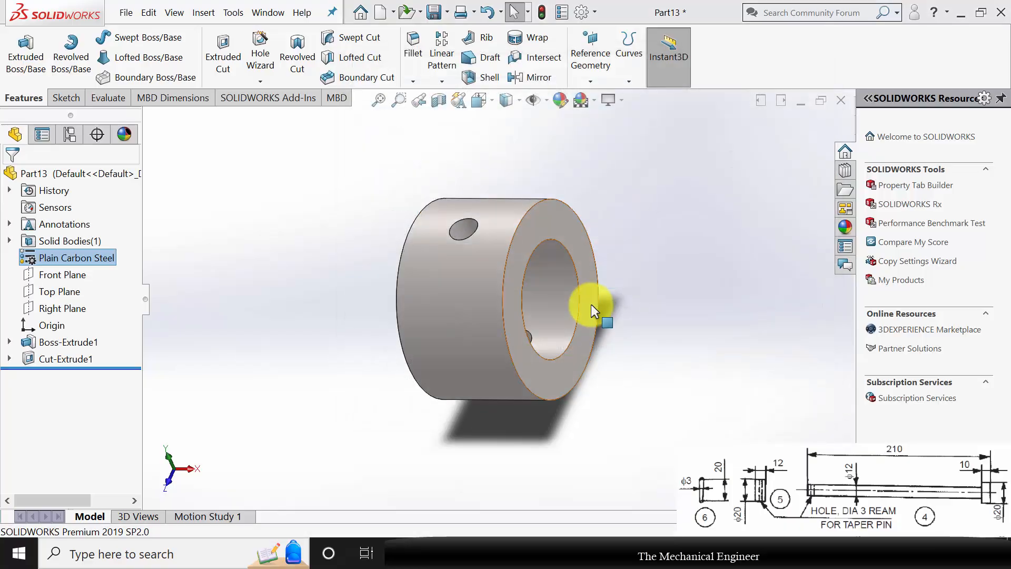
click(841, 101)
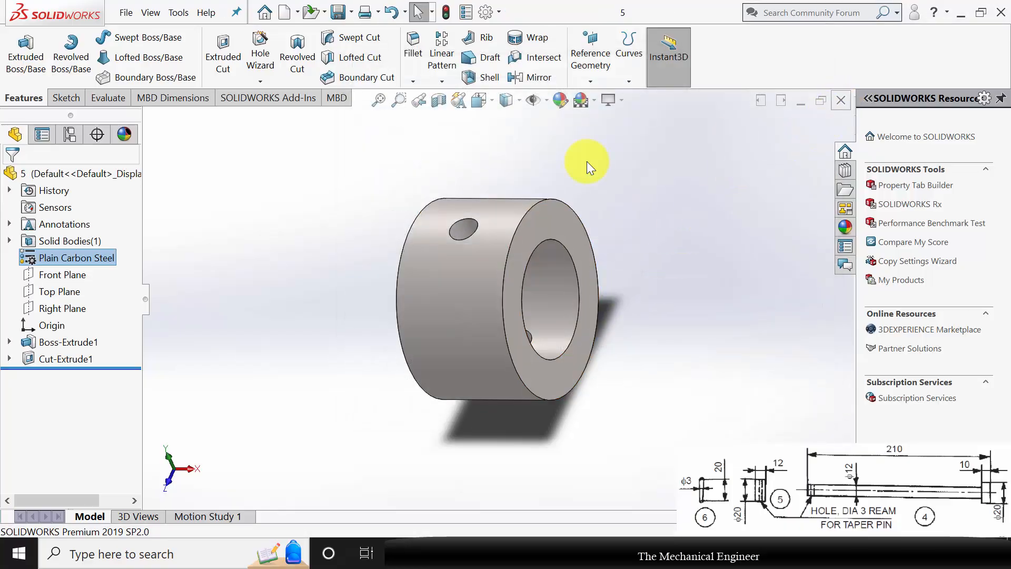
Create a new part and sketch a circle about 68 mm in diameter on its Top Plane, centred on the origin.
click(284, 13)
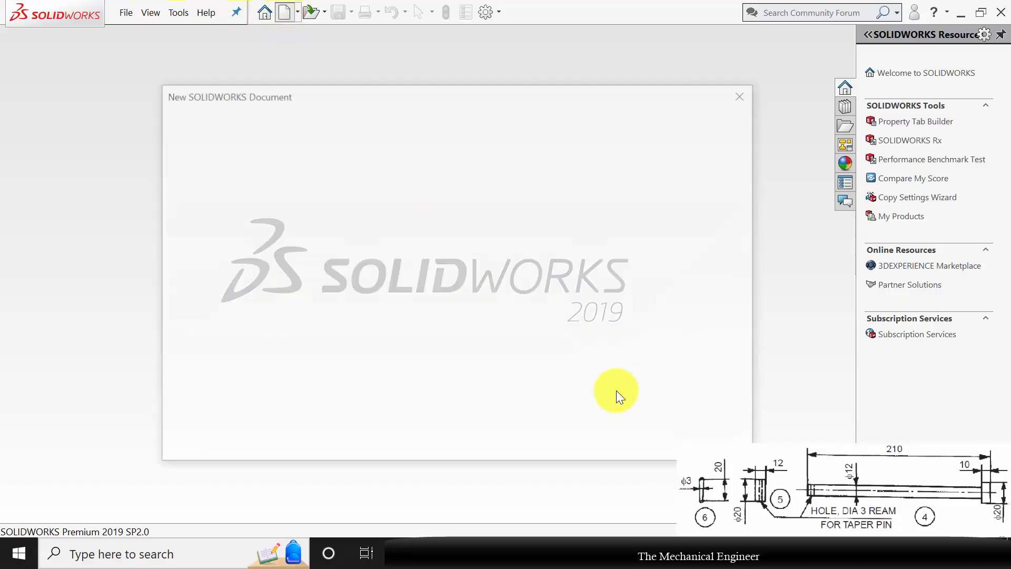
click(590, 438)
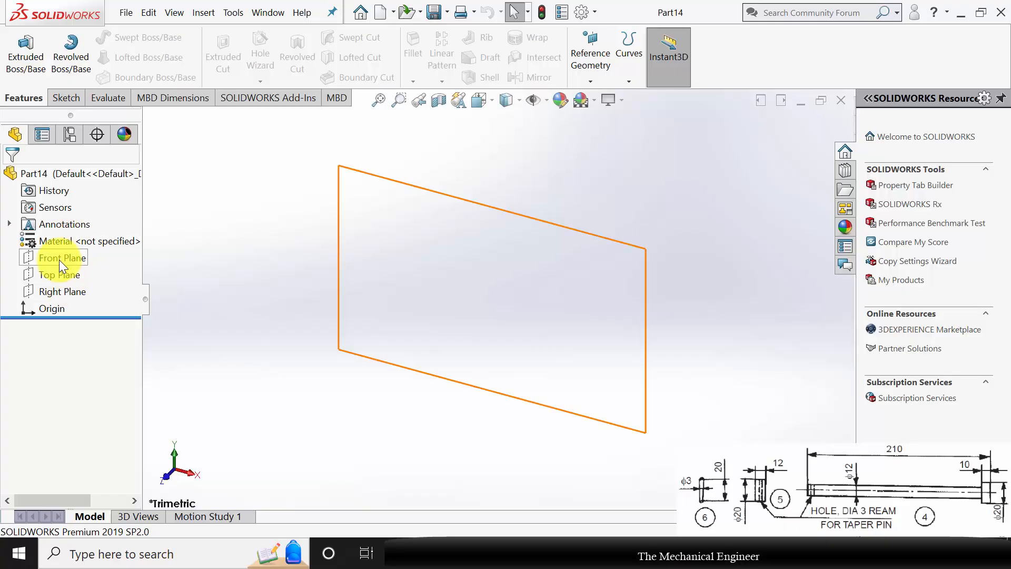
click(72, 269)
click(75, 258)
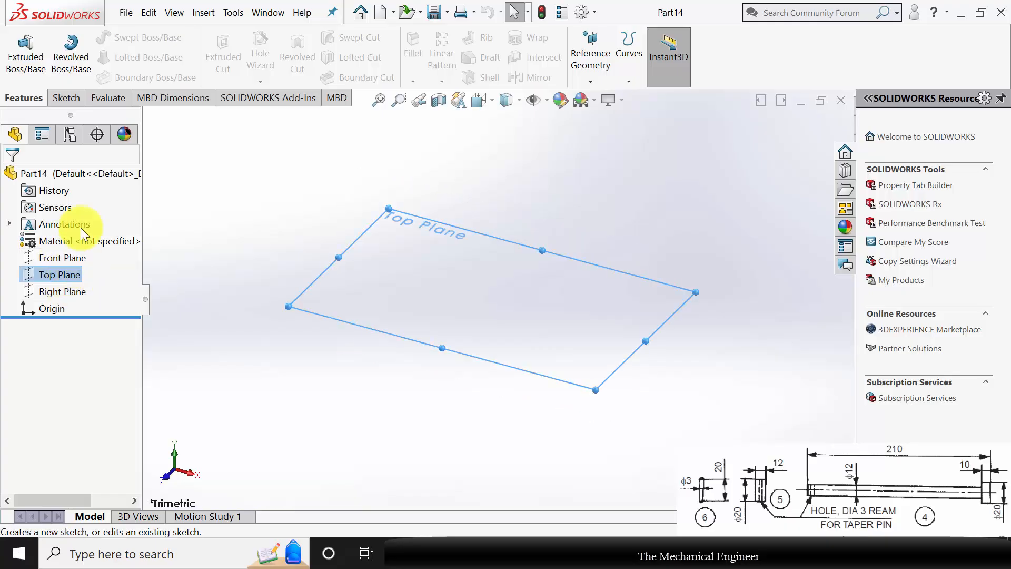
click(124, 40)
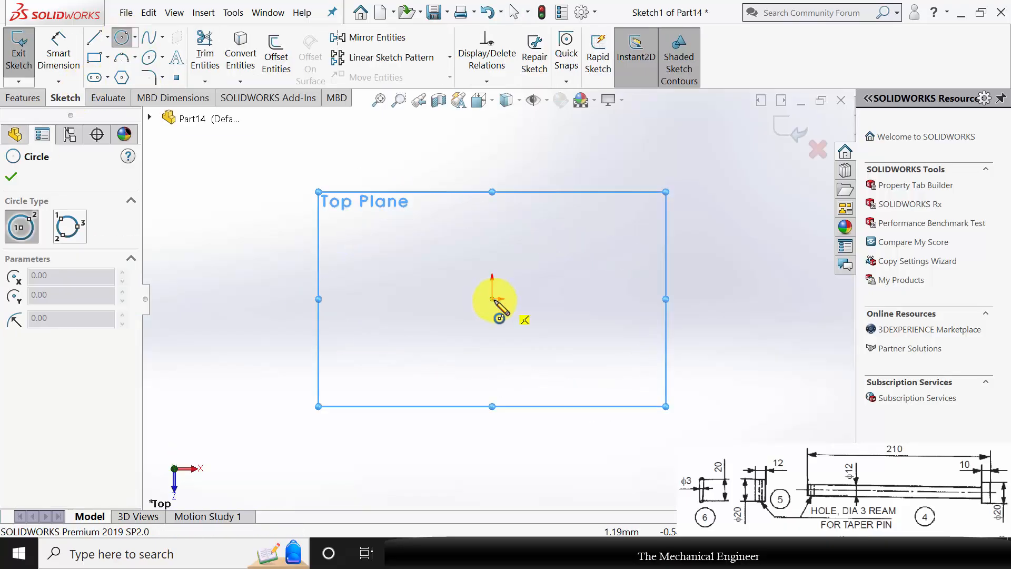
drag(492, 299, 548, 263)
Set the pin circle's diameter to 3 mm.
click(56, 48)
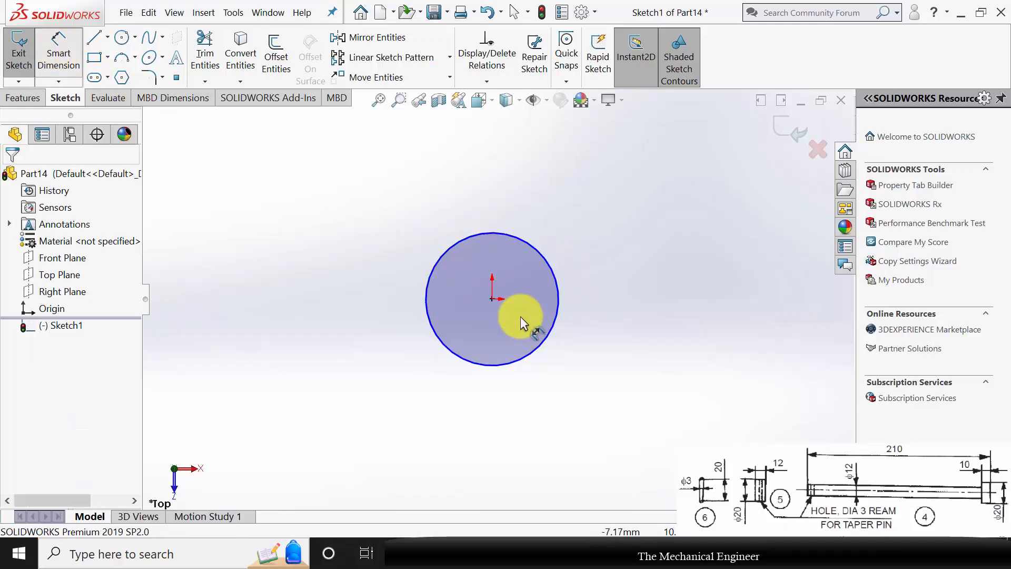
click(561, 292)
click(630, 302)
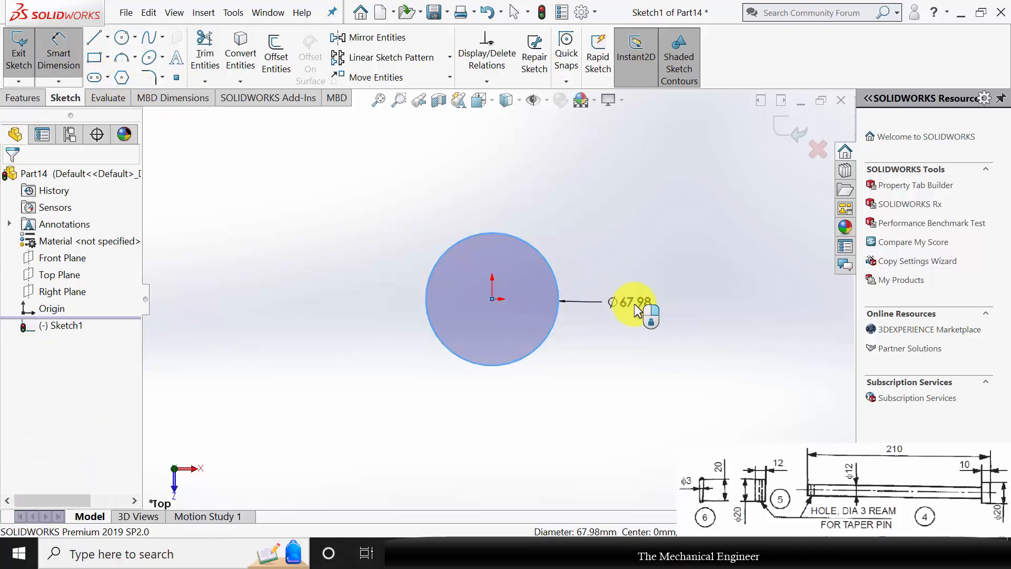
text(3)
key(Return)
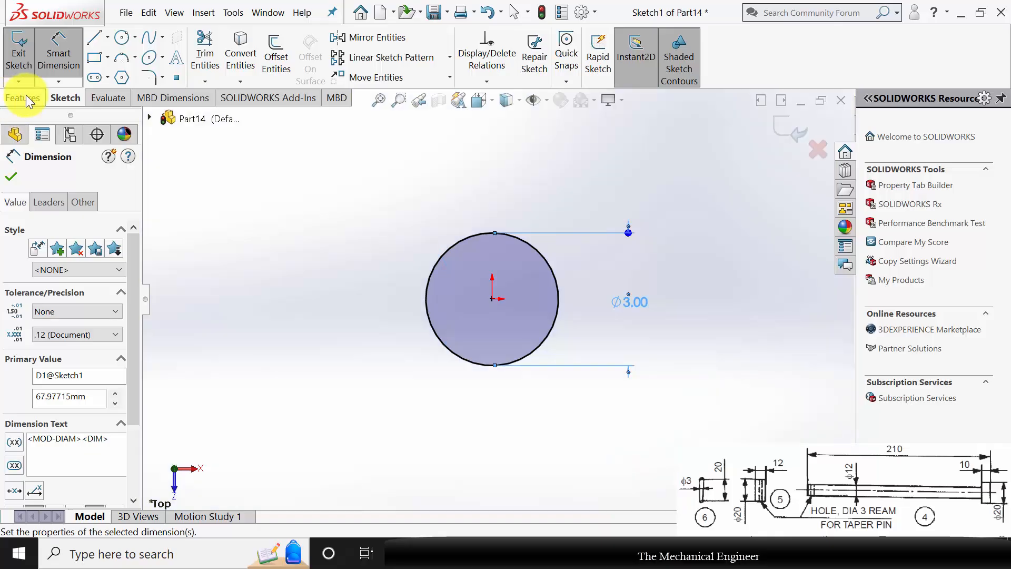
Extrude the pin circle 20 mm.
click(23, 98)
click(27, 56)
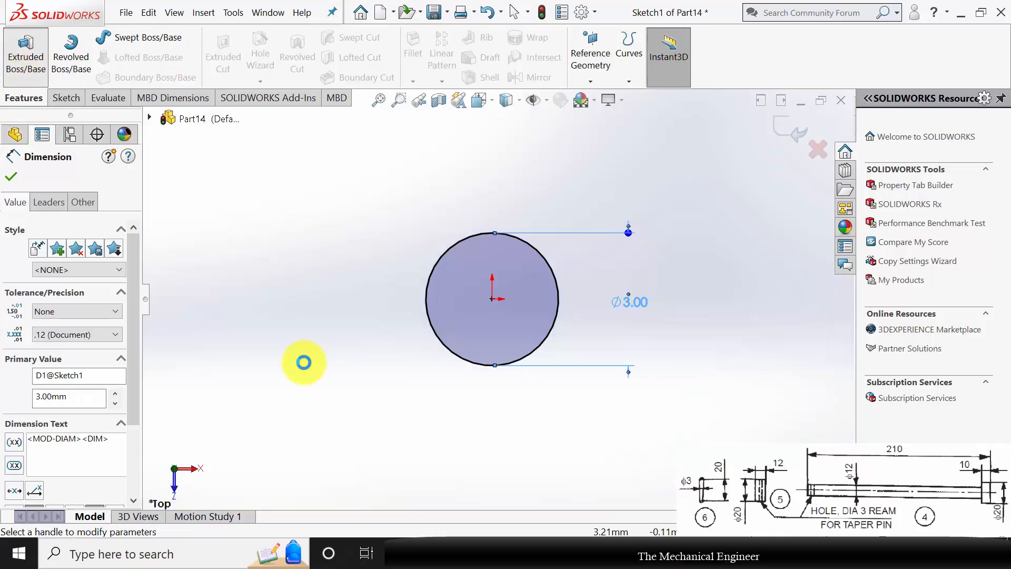
text(20)
key(Return)
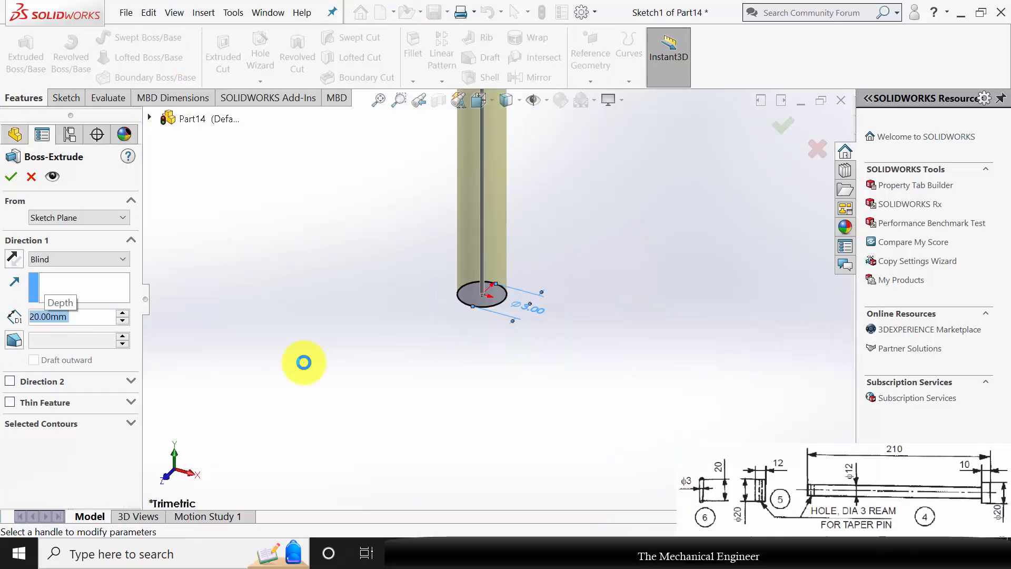
Assign Plain Carbon Steel as the pin's material.
click(364, 318)
scroll(365, 317, up, 4)
right_click(83, 257)
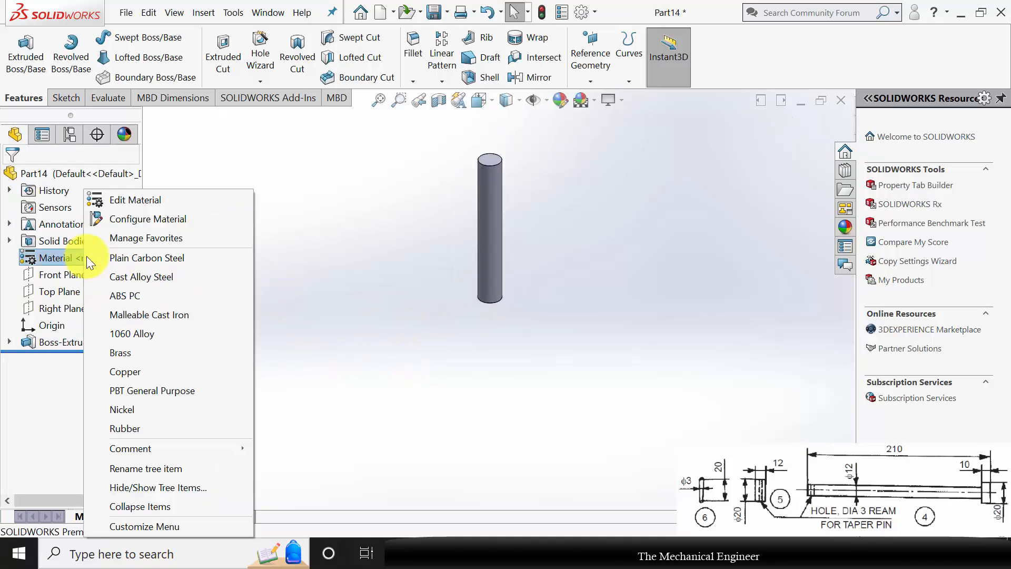
click(126, 258)
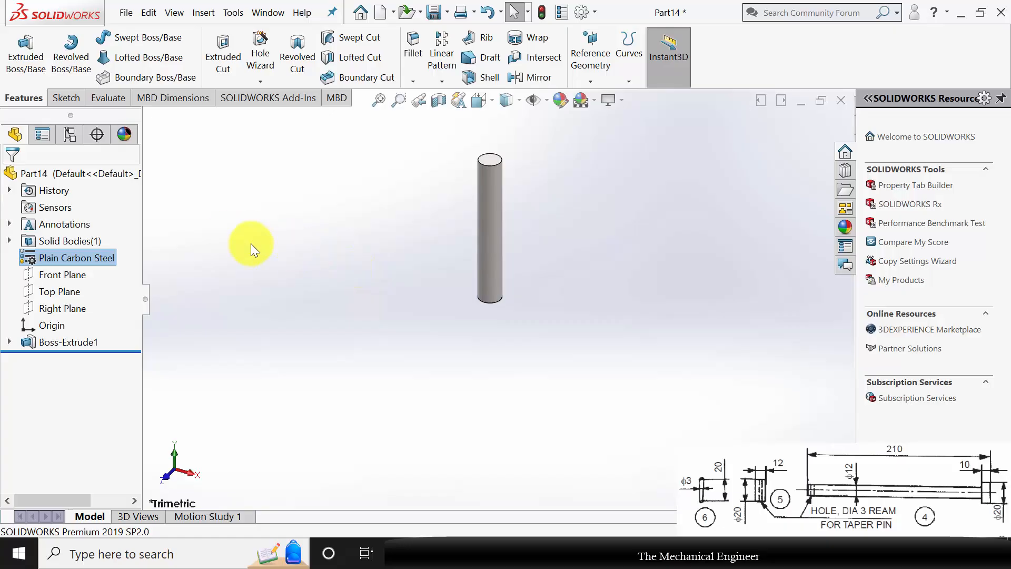
Save the pin part and close it.
key(ctrl+s)
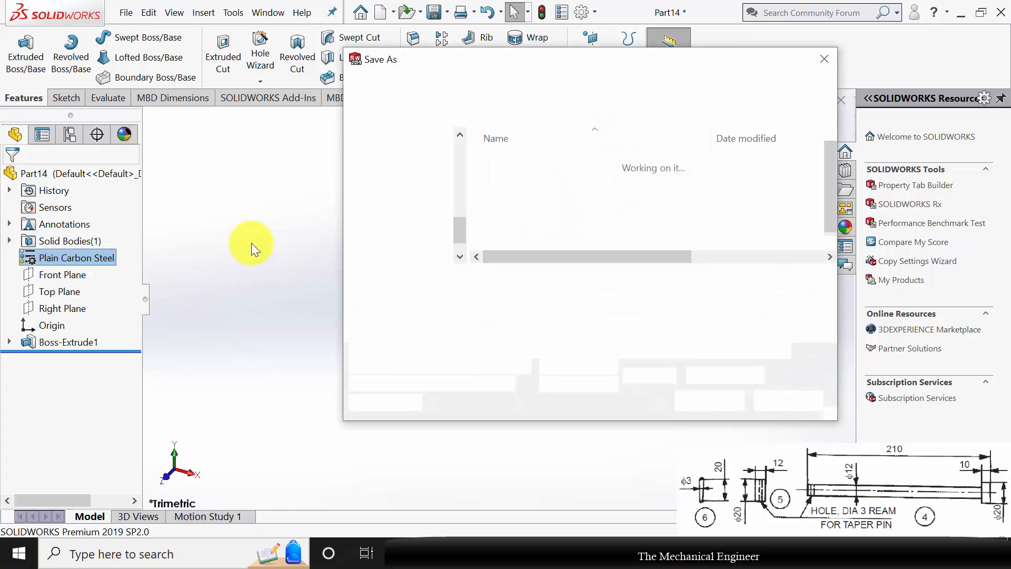
key(Escape)
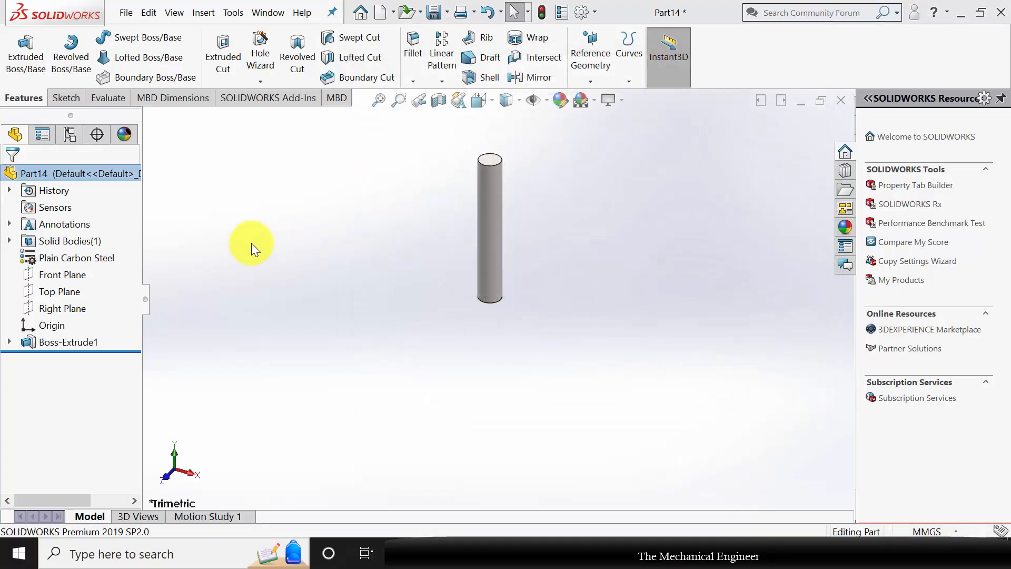
click(840, 100)
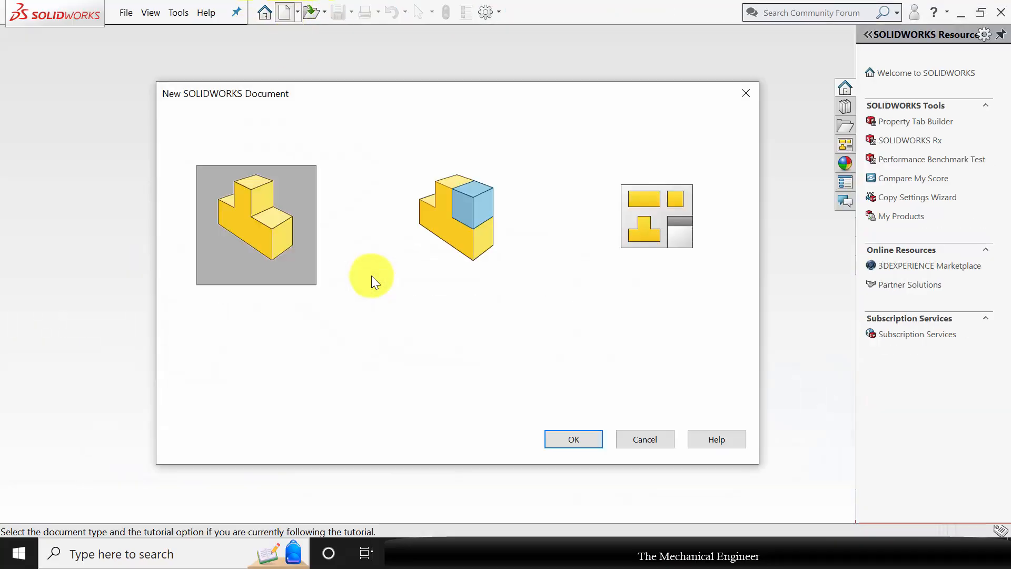
Create a new part and sketch a closed L-shaped half-profile from the origin on its Front Plane, about 58 mm wide and 67 mm tall.
click(596, 436)
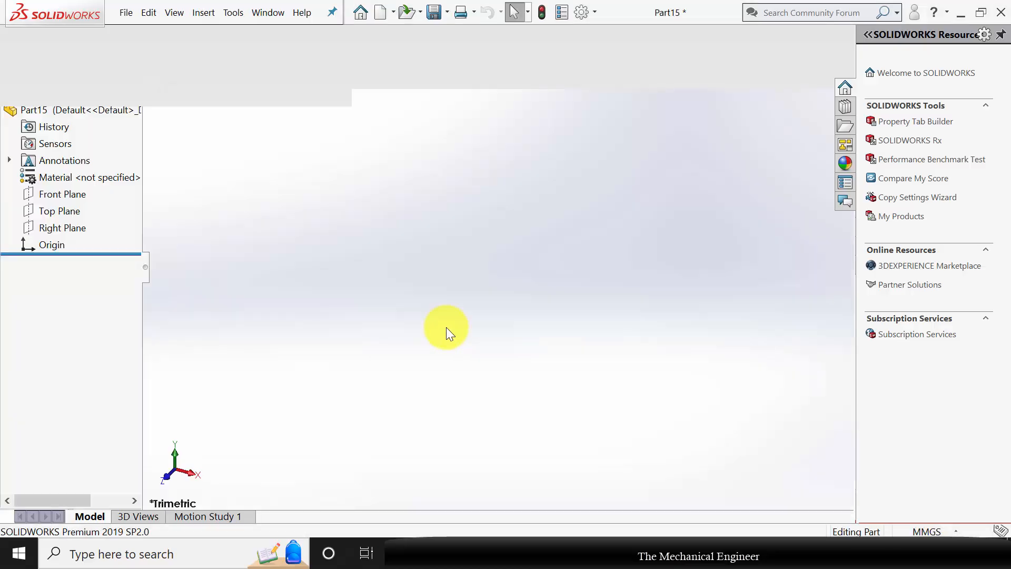
click(64, 262)
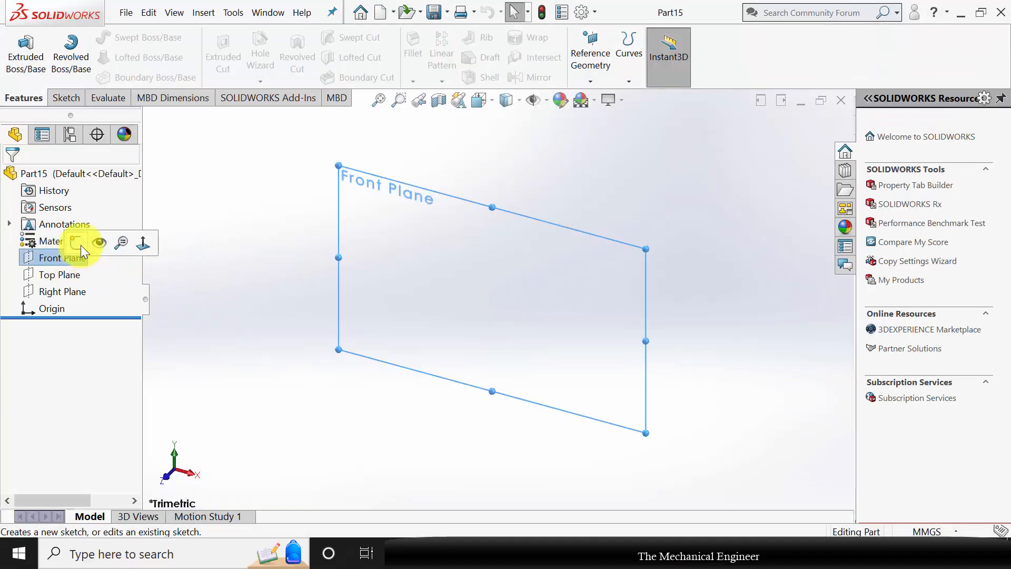
click(100, 242)
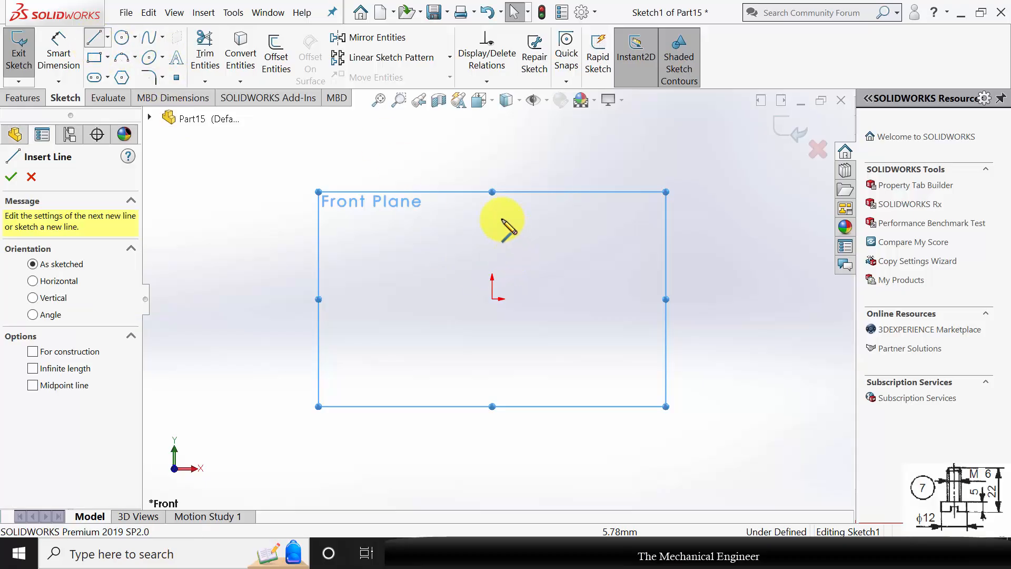
click(493, 168)
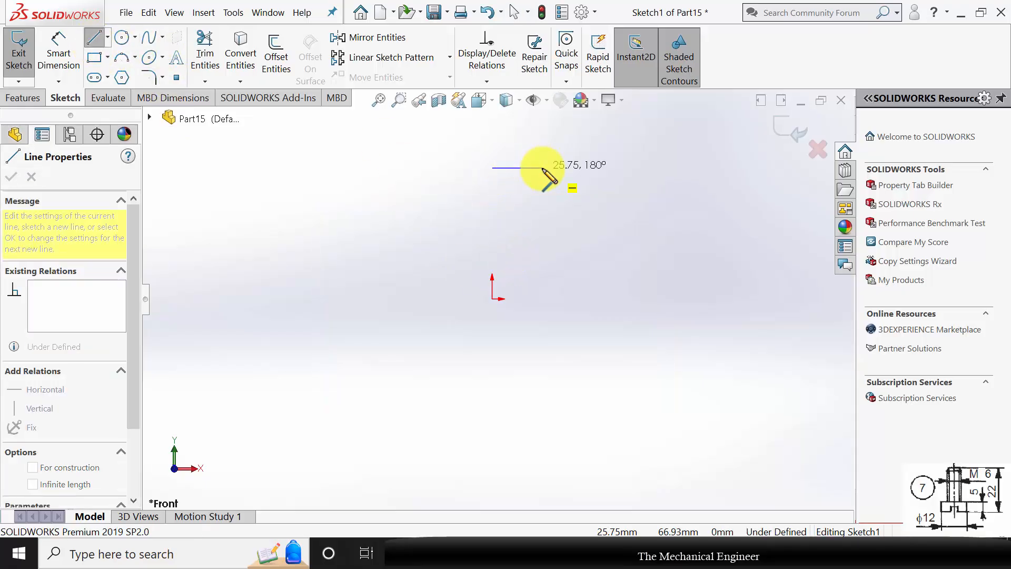
click(543, 168)
click(543, 256)
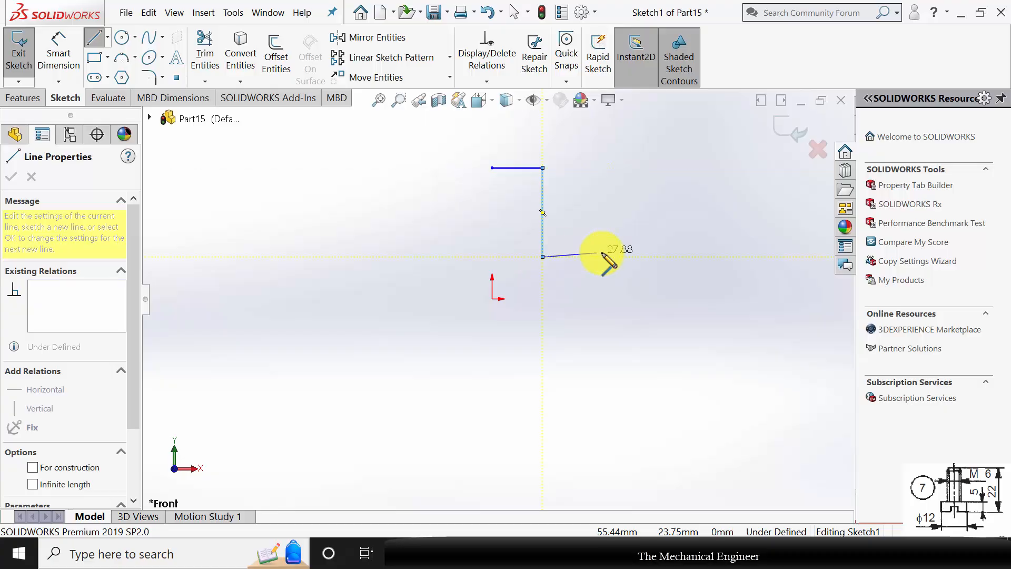
click(606, 256)
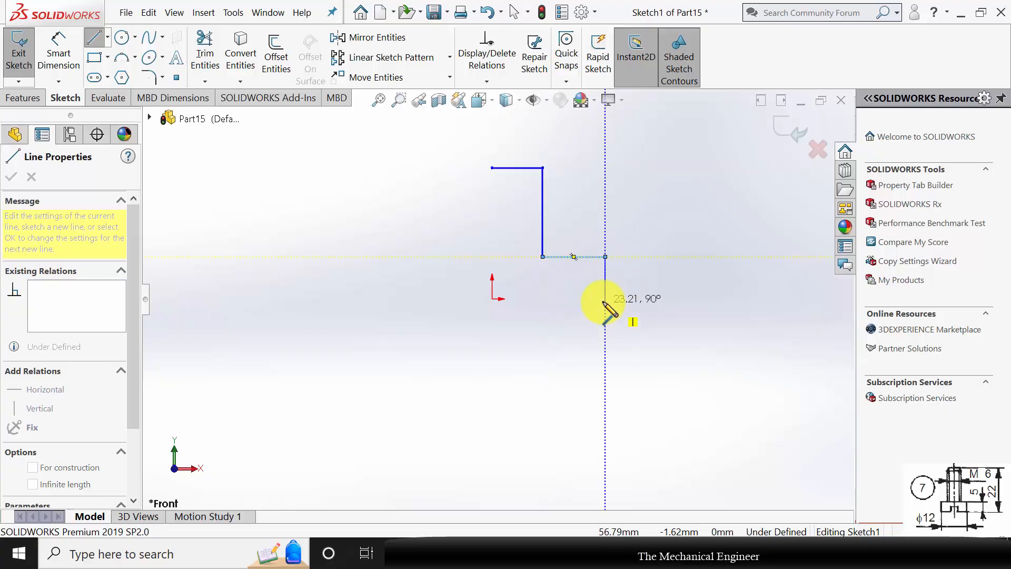
click(605, 299)
click(493, 299)
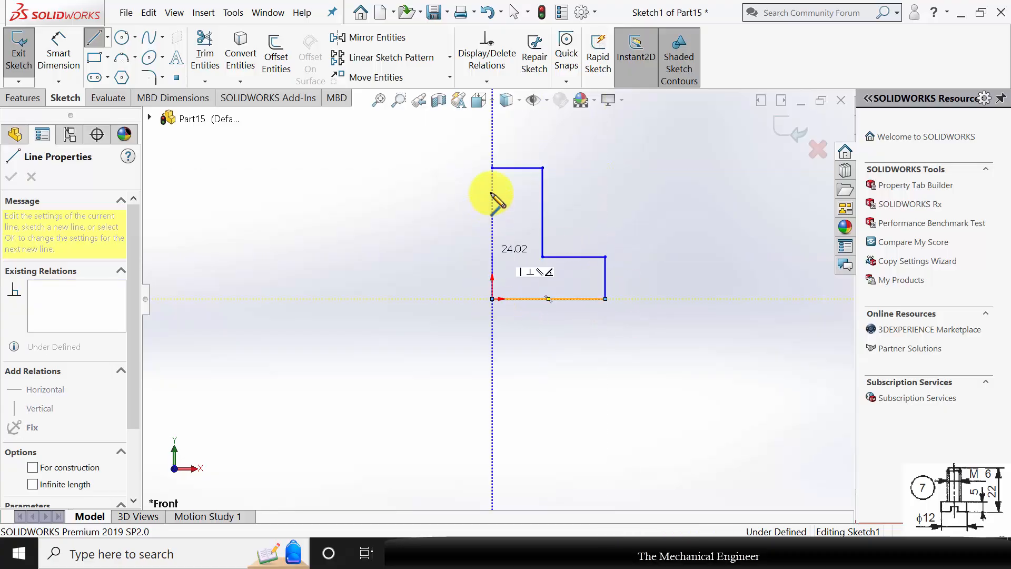
click(493, 168)
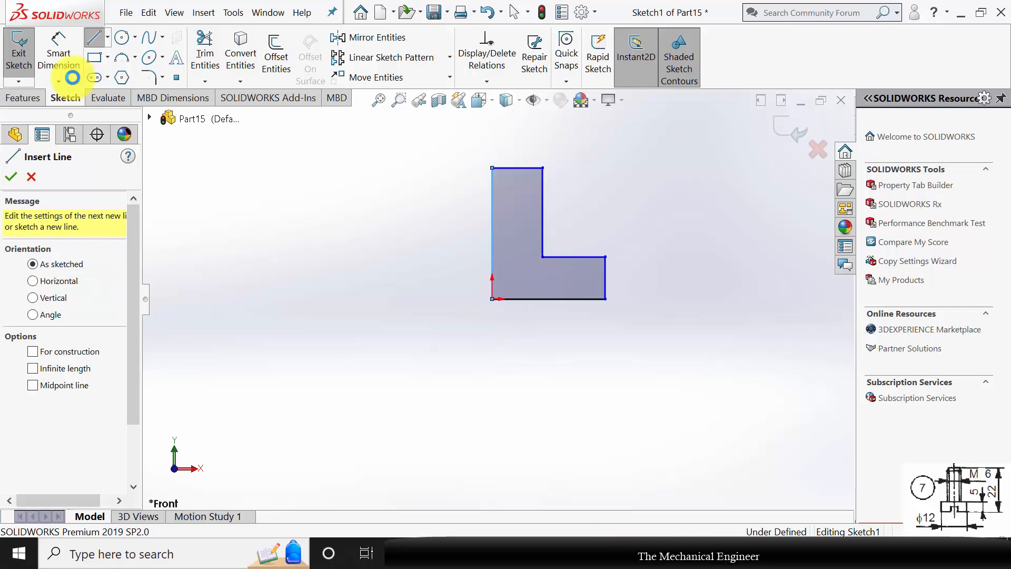
Dimension the profile's bottom edge to 6 mm and its top edge to 3 mm.
click(58, 55)
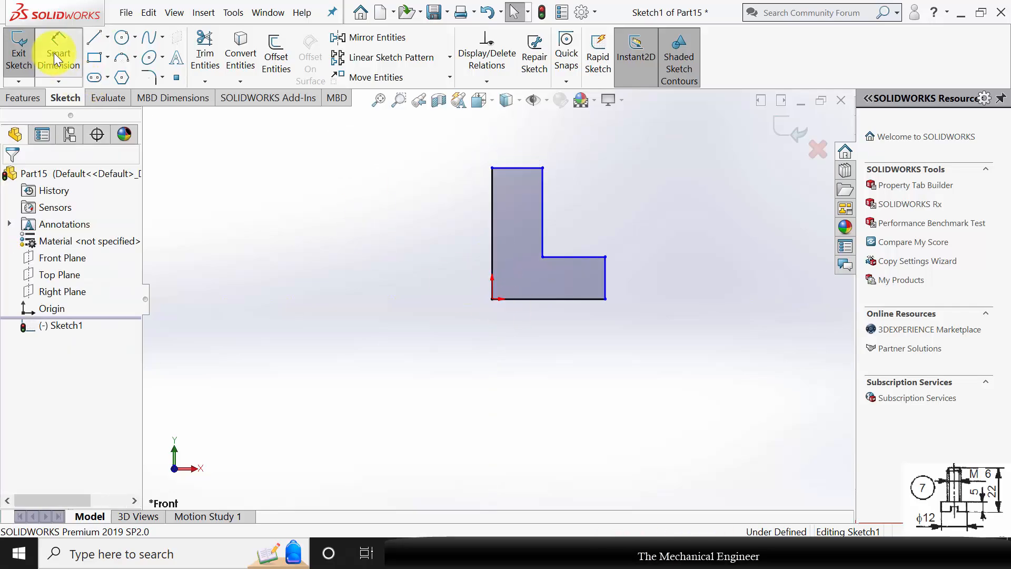
click(563, 303)
click(559, 383)
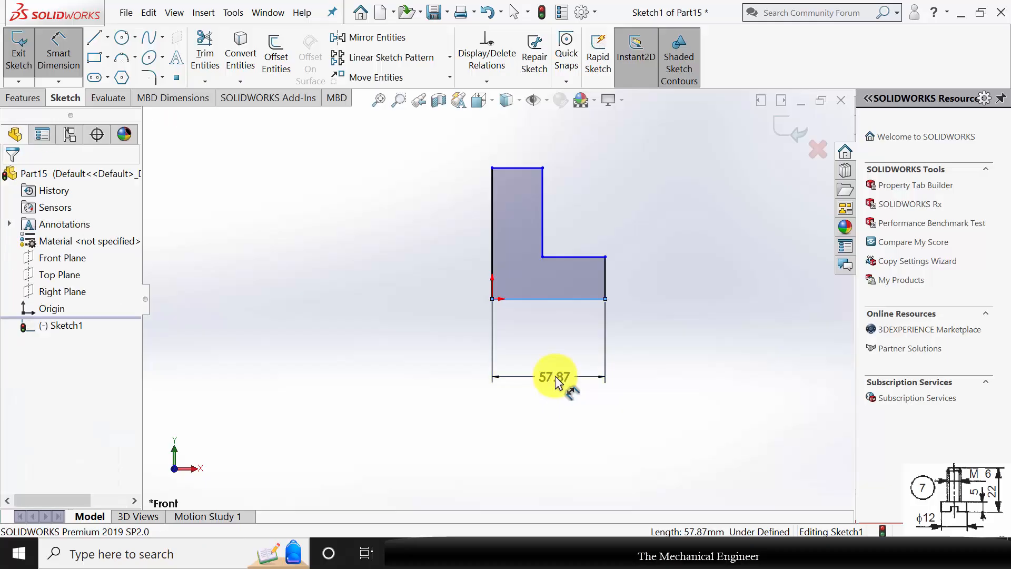
text(6)
key(Return)
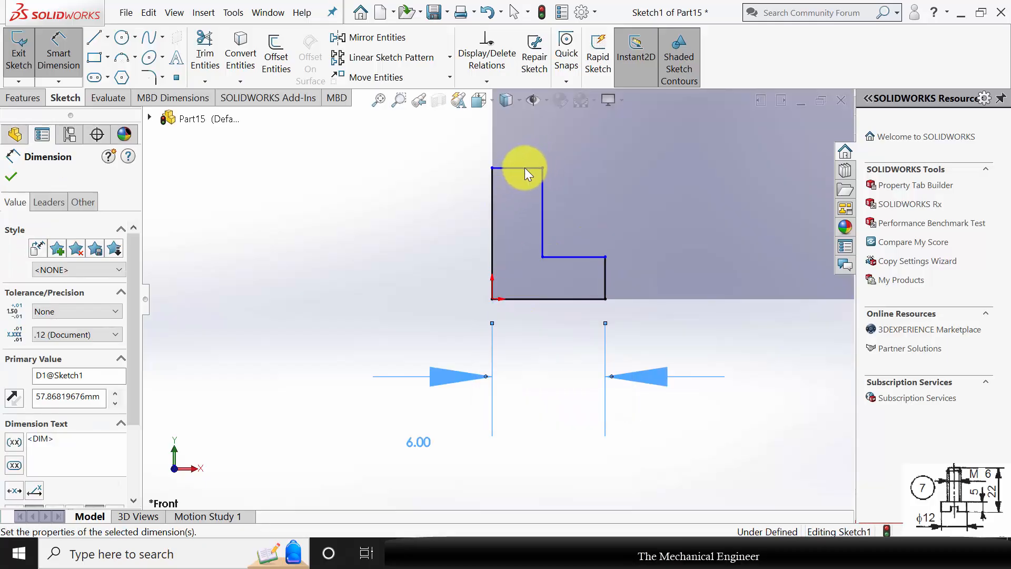
click(516, 169)
click(520, 138)
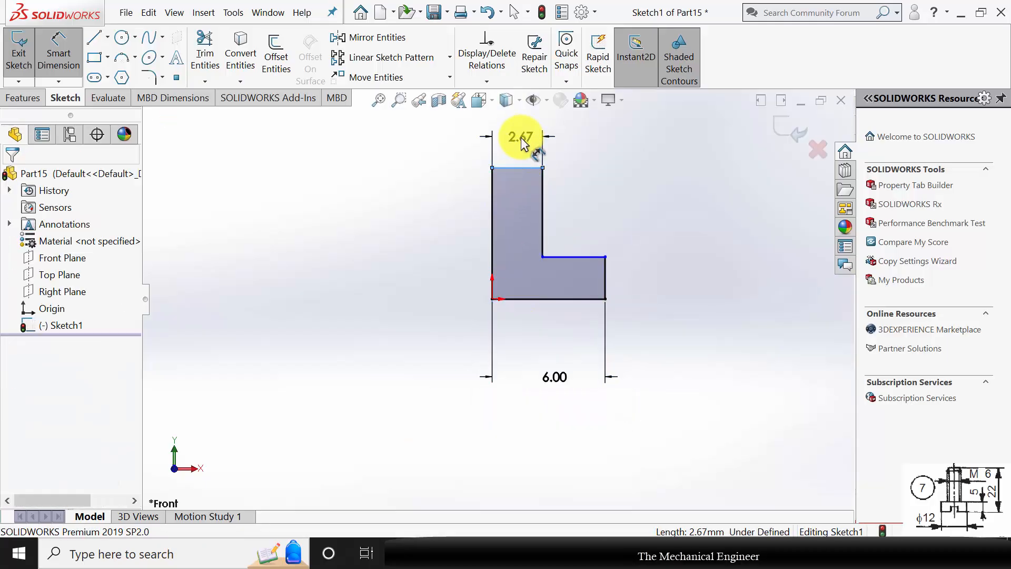
text(3)
key(Return)
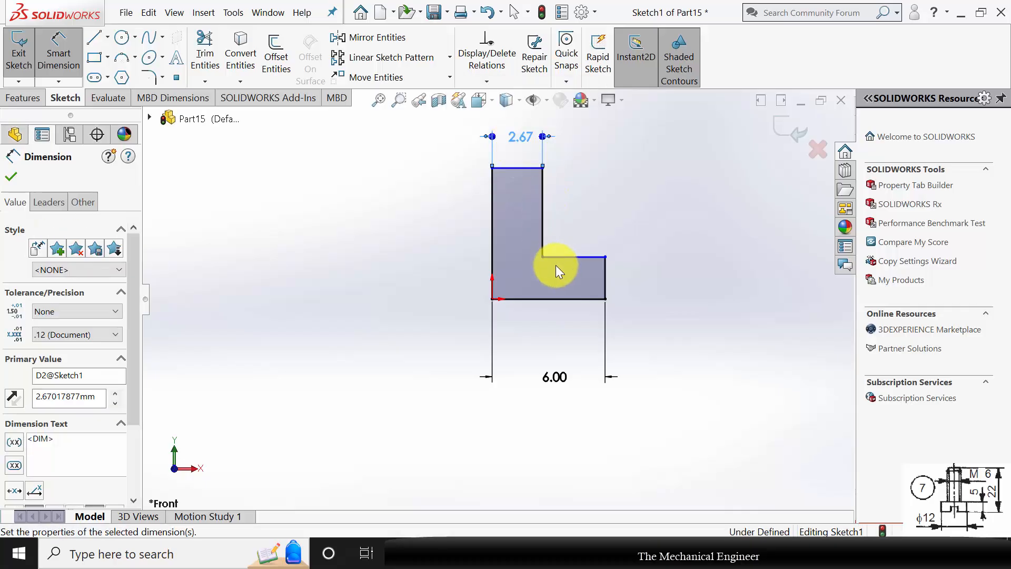
Dimension the screw head's height to 6 mm and the profile's overall height to 22 mm.
click(607, 272)
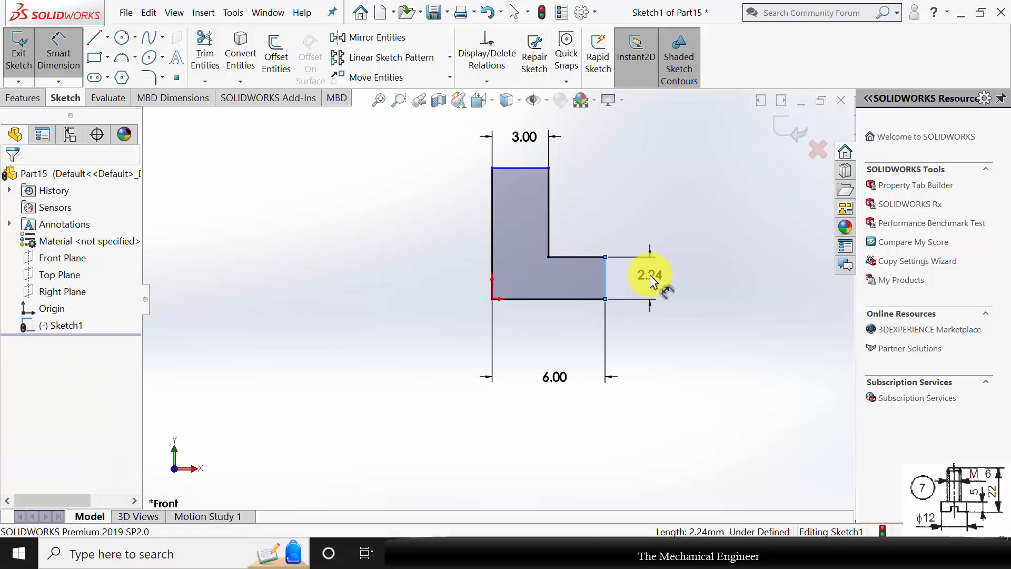
click(652, 282)
text(6)
key(Return)
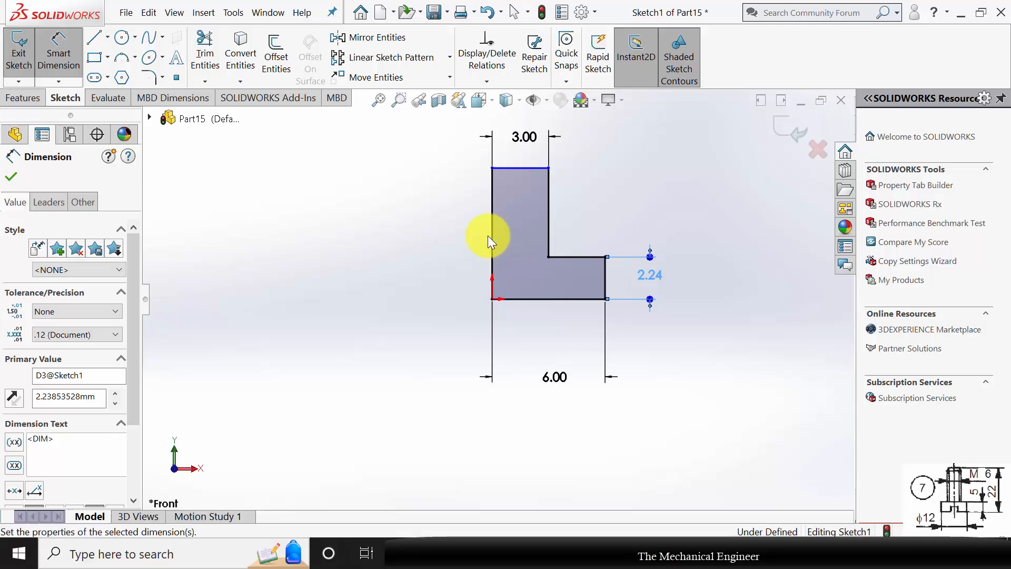
click(491, 243)
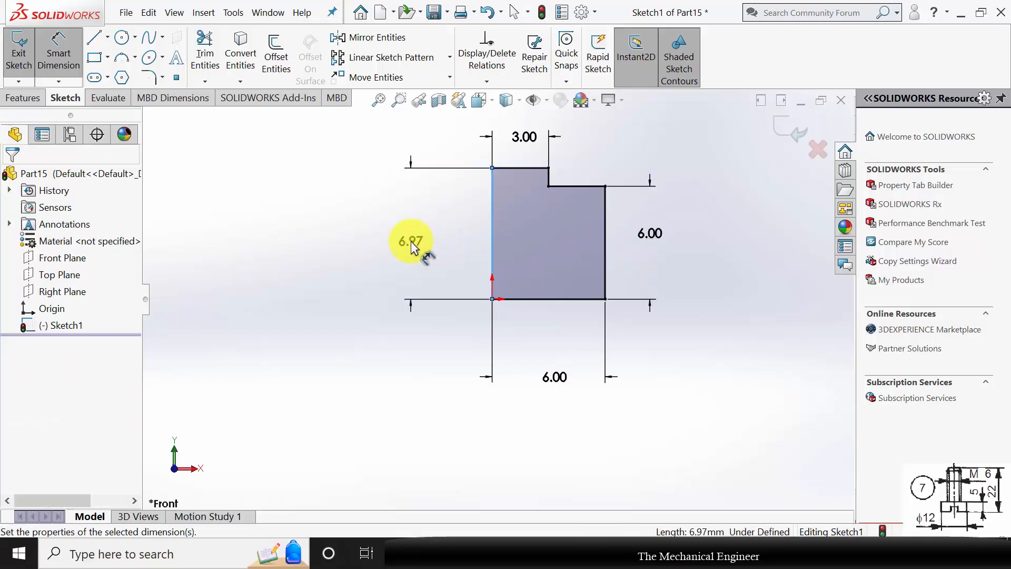
click(411, 241)
text(22)
key(Return)
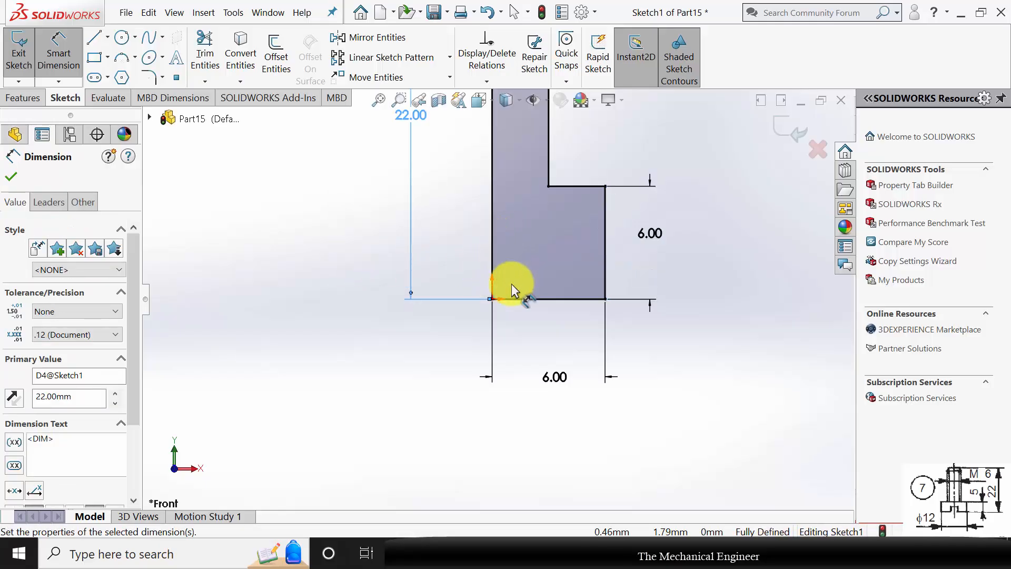
Revolve the profile 360 degrees about its 22 mm vertical line.
scroll(497, 293, up, 3)
click(23, 98)
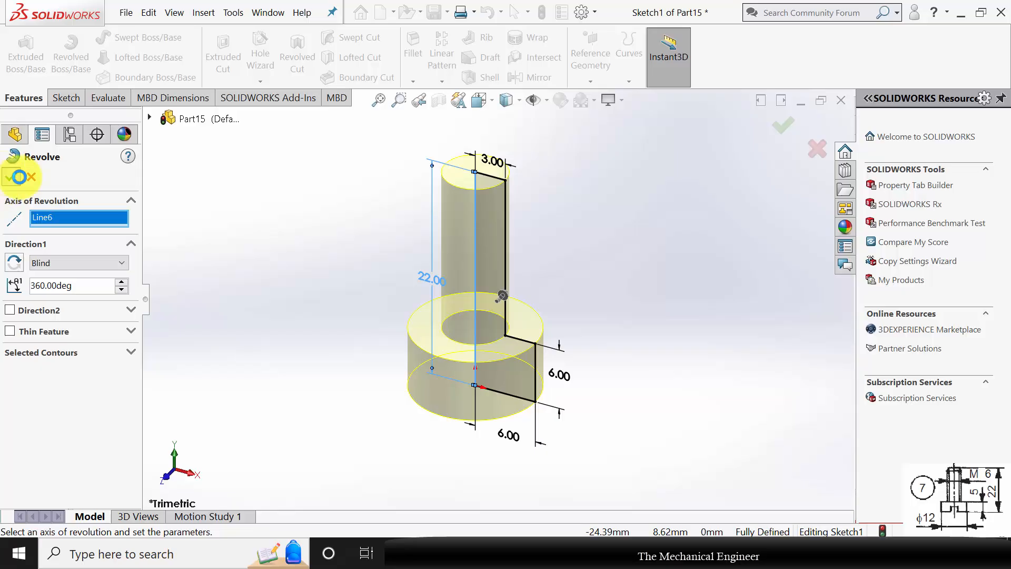
click(19, 177)
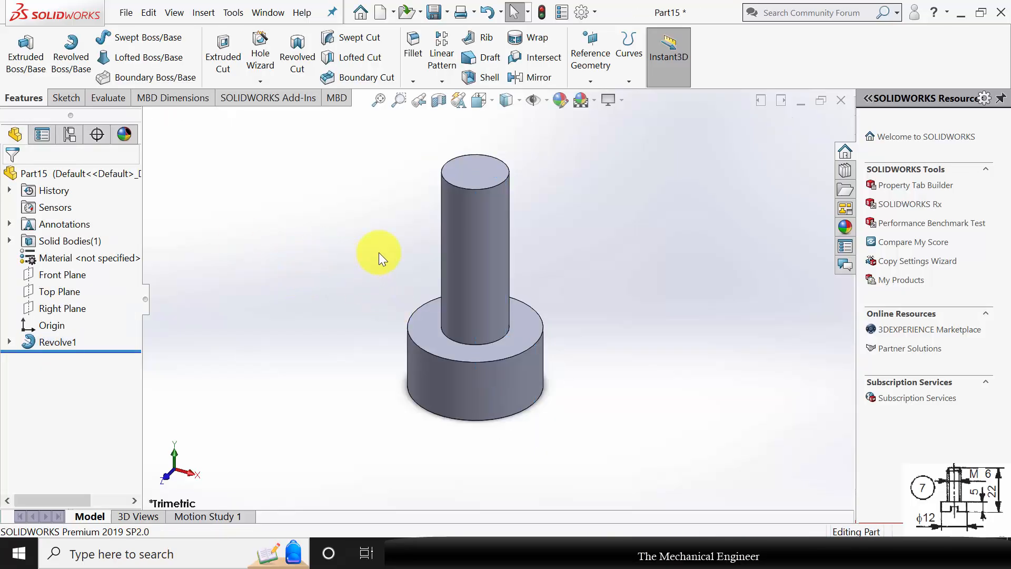
Cut a right-hand Metric Die thread along the shank, from its top edge up to the head's upper face, trimmed at both end faces.
click(269, 81)
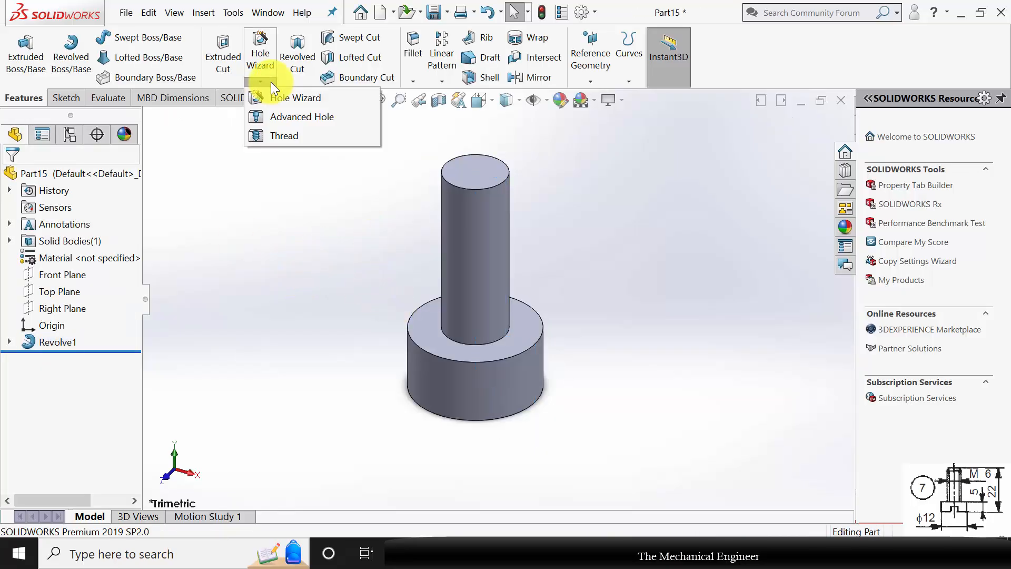
click(289, 137)
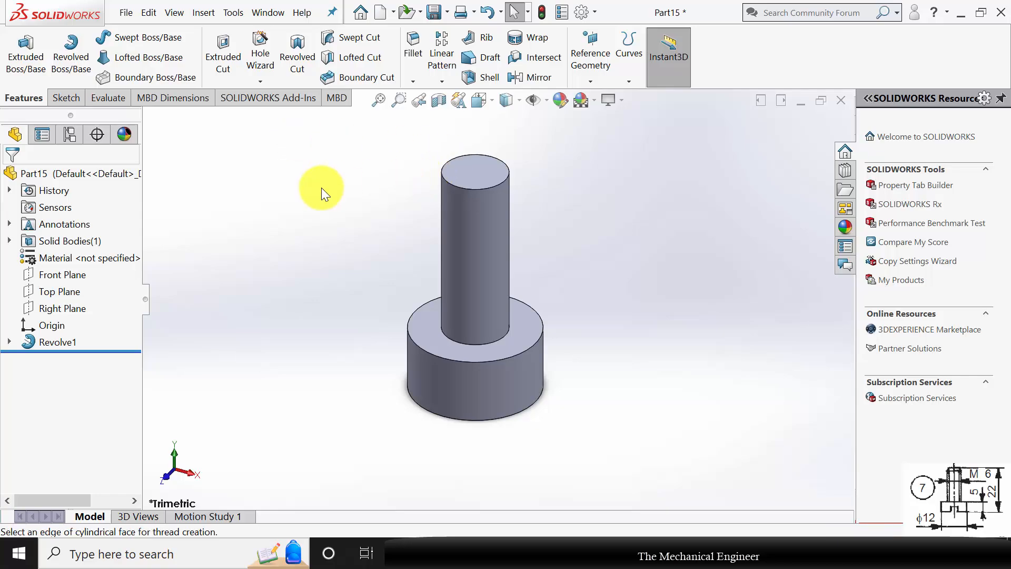
click(481, 189)
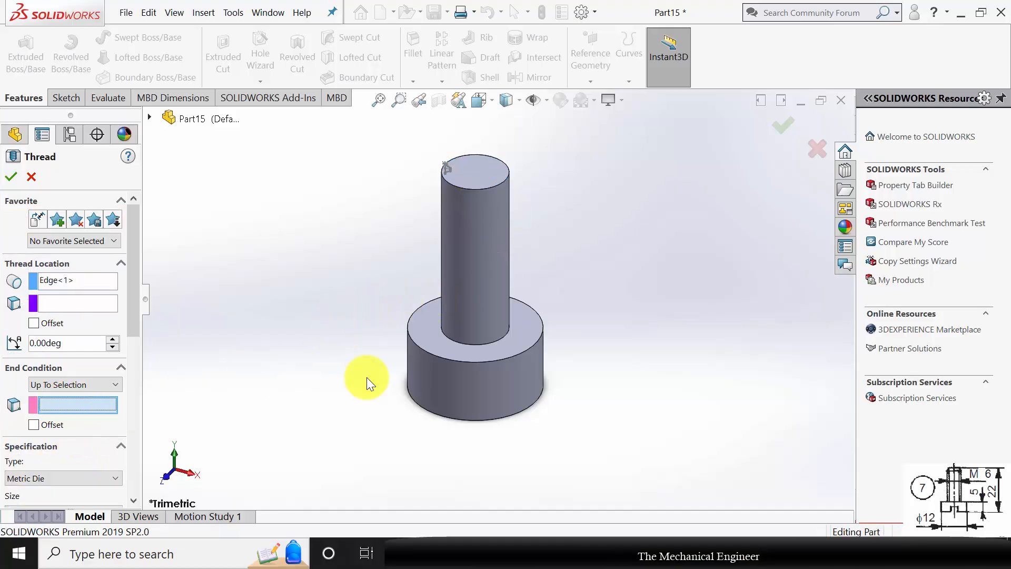
click(522, 339)
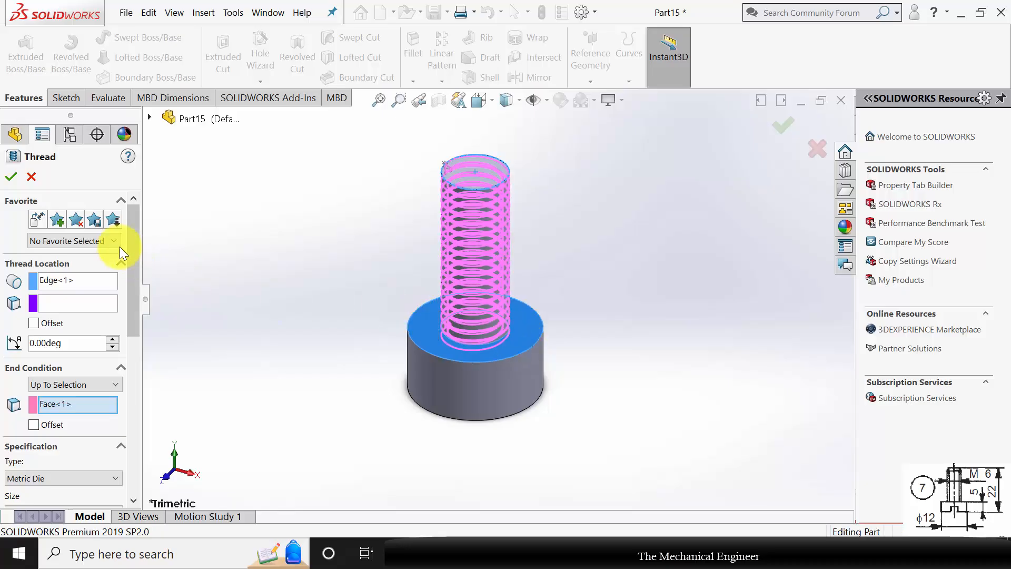
drag(131, 233, 137, 403)
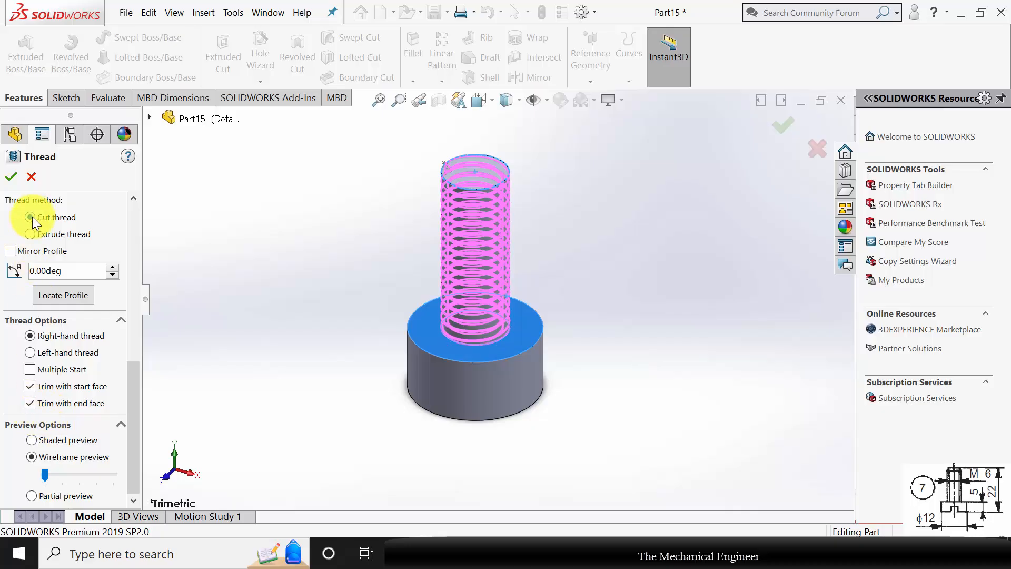
click(14, 178)
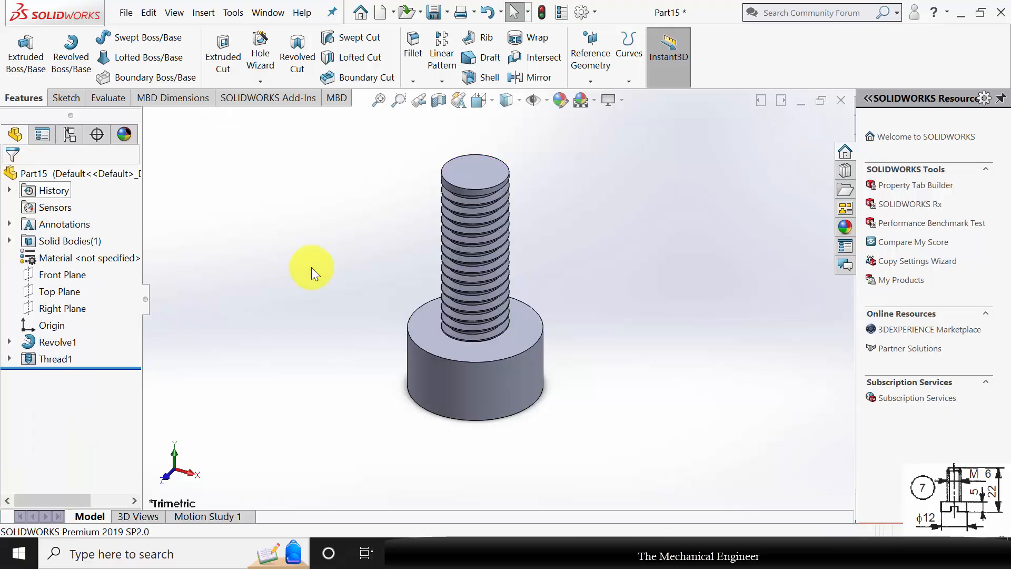
Sketch a corner rectangle about 2.5 by 2.3 mm on the Right Plane, rising from the screw head's bottom edge around the origin.
middle_drag(535, 296, 580, 241)
click(48, 311)
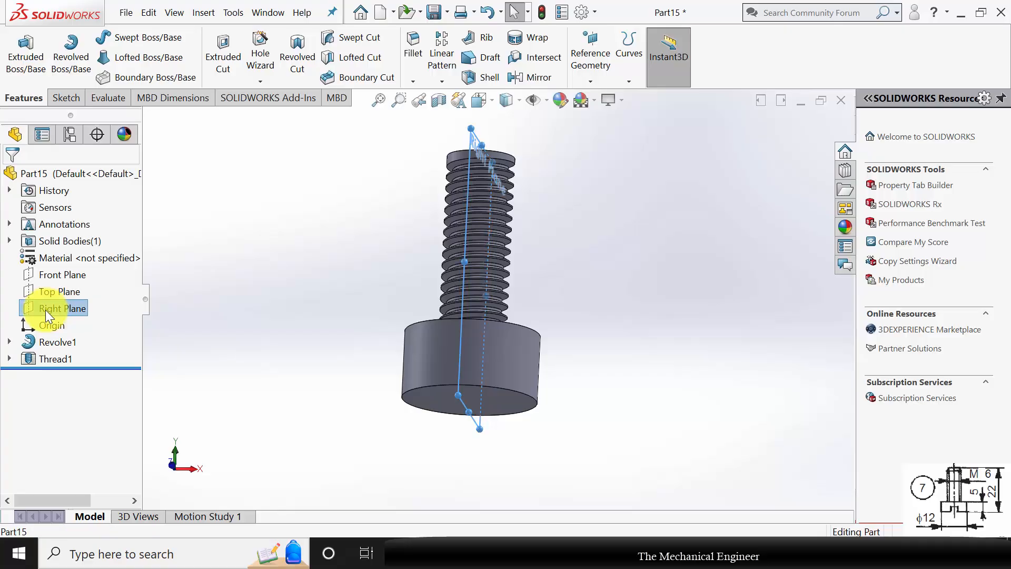
click(55, 290)
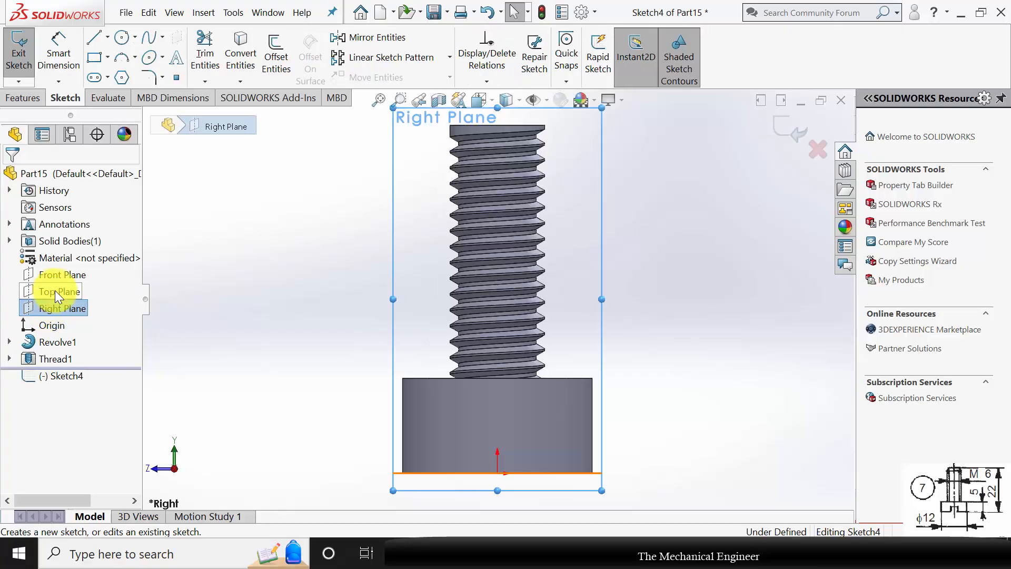
click(101, 59)
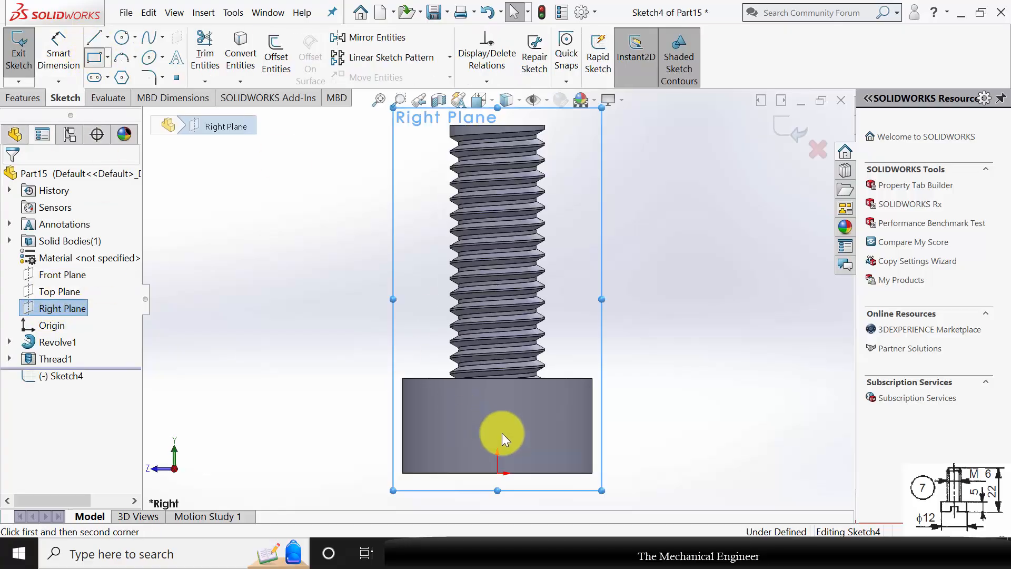
scroll(524, 469, down, 3)
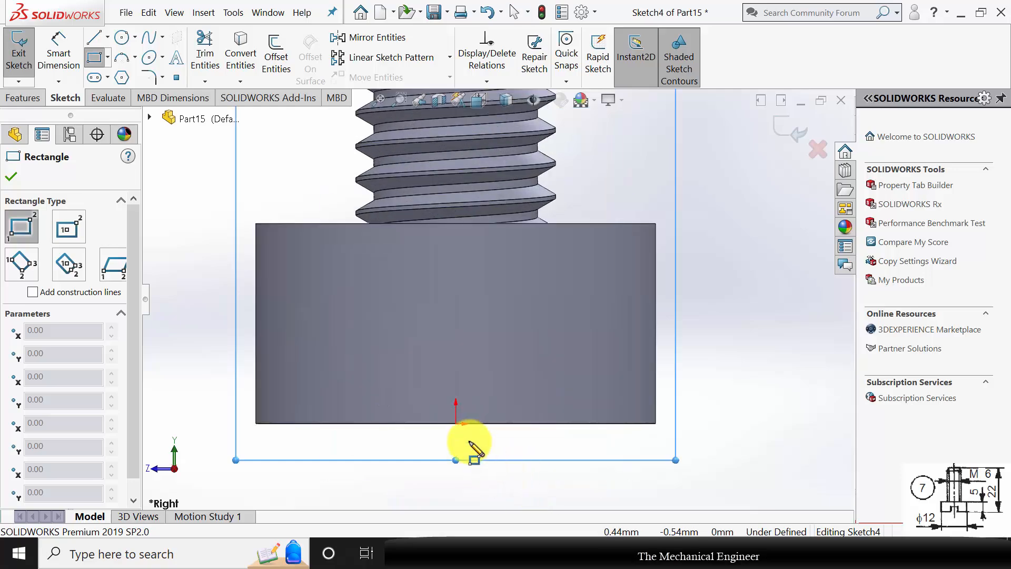
click(422, 424)
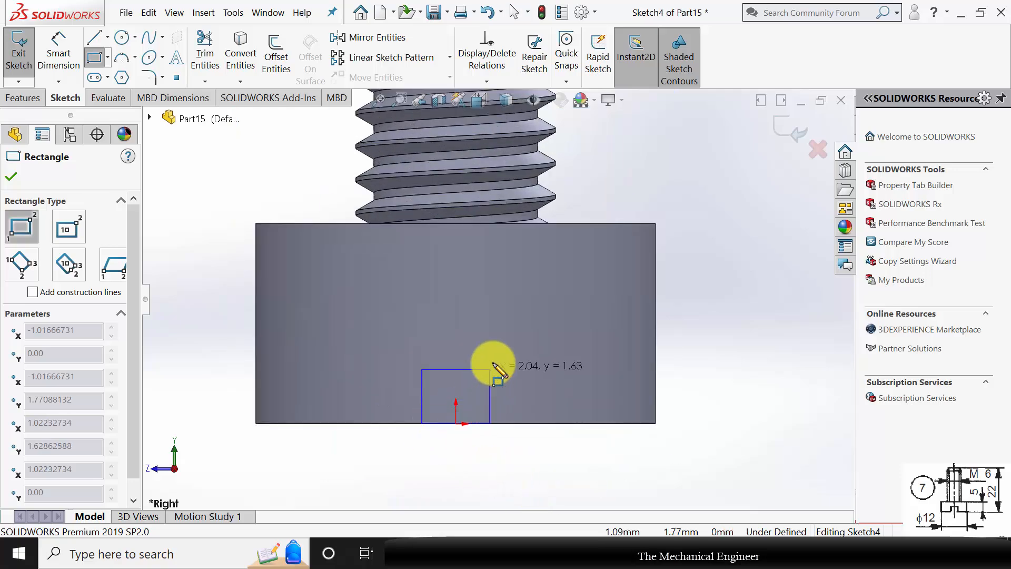
click(505, 347)
key(Escape)
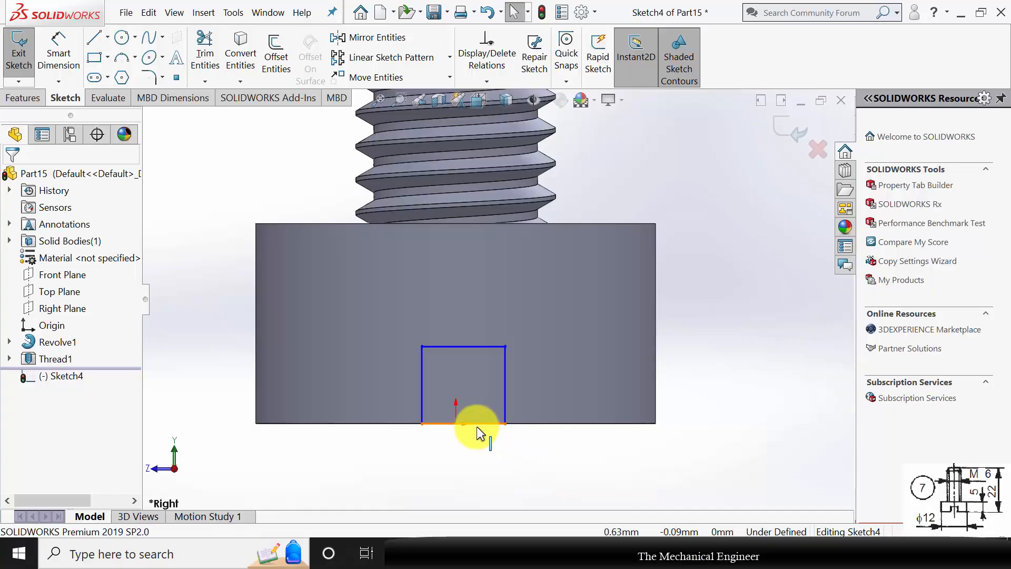
Centre the rectangle on the origin with a Midpoint relation between its bottom edge and the origin.
click(481, 423)
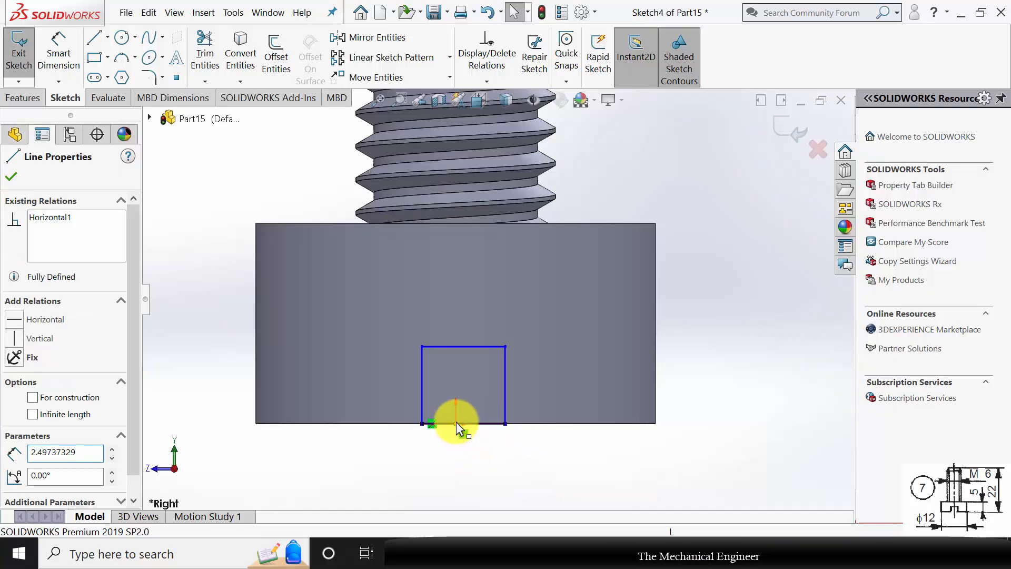
ctrl+click(456, 422)
click(16, 385)
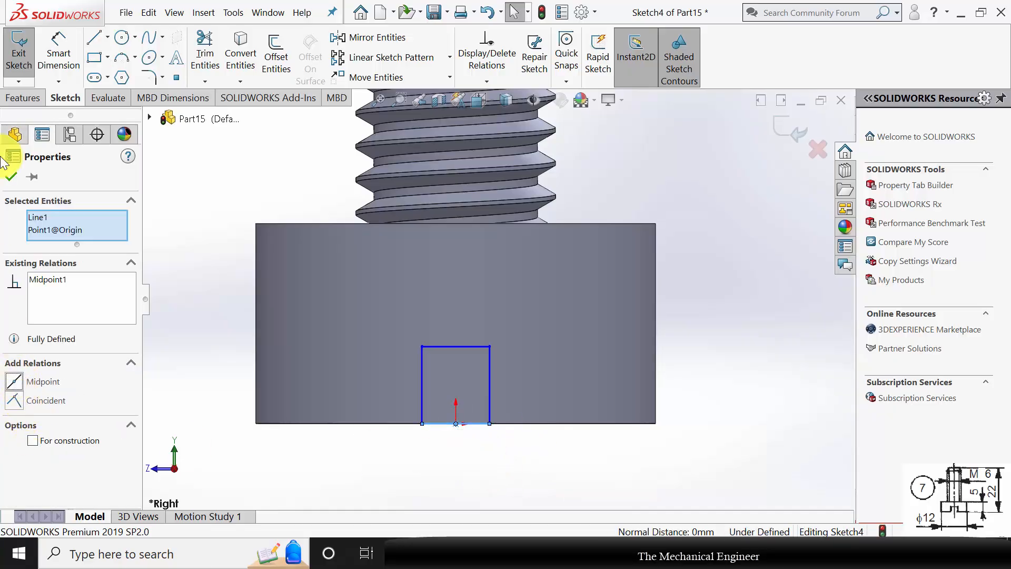
click(11, 177)
Dimension the slot rectangle to 2.5 mm high and 2 mm wide.
click(59, 53)
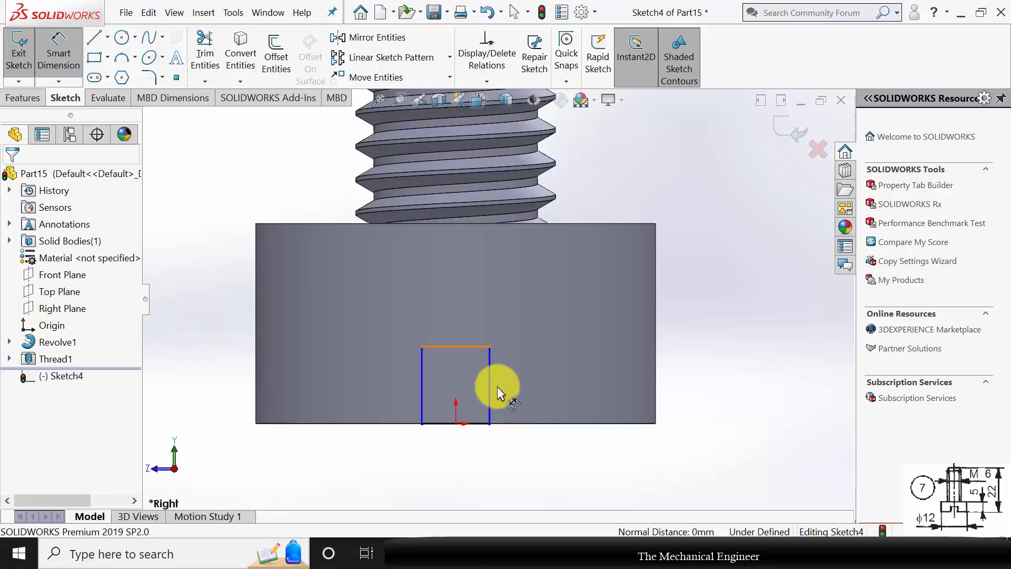
click(489, 381)
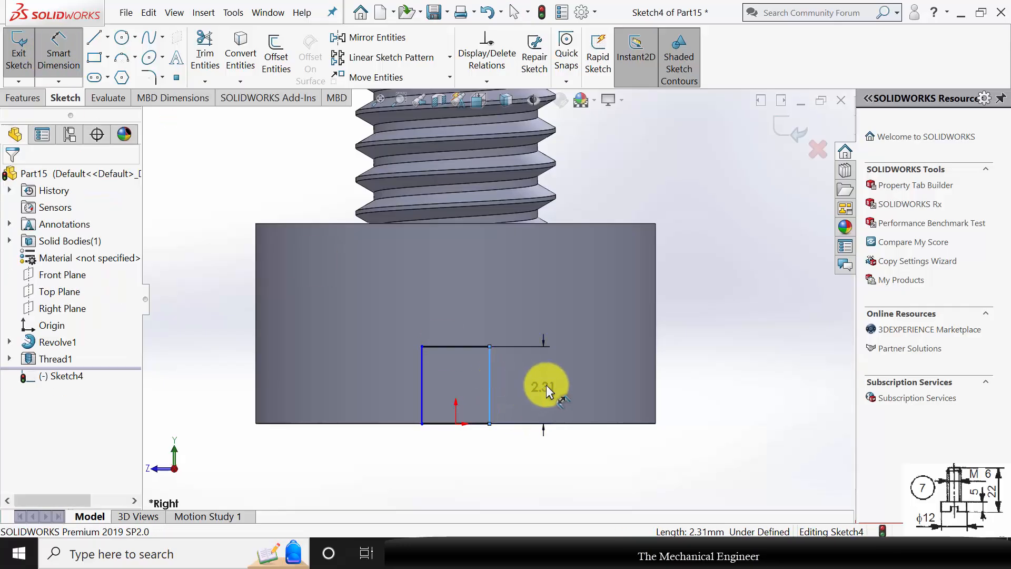
click(546, 385)
key(Return)
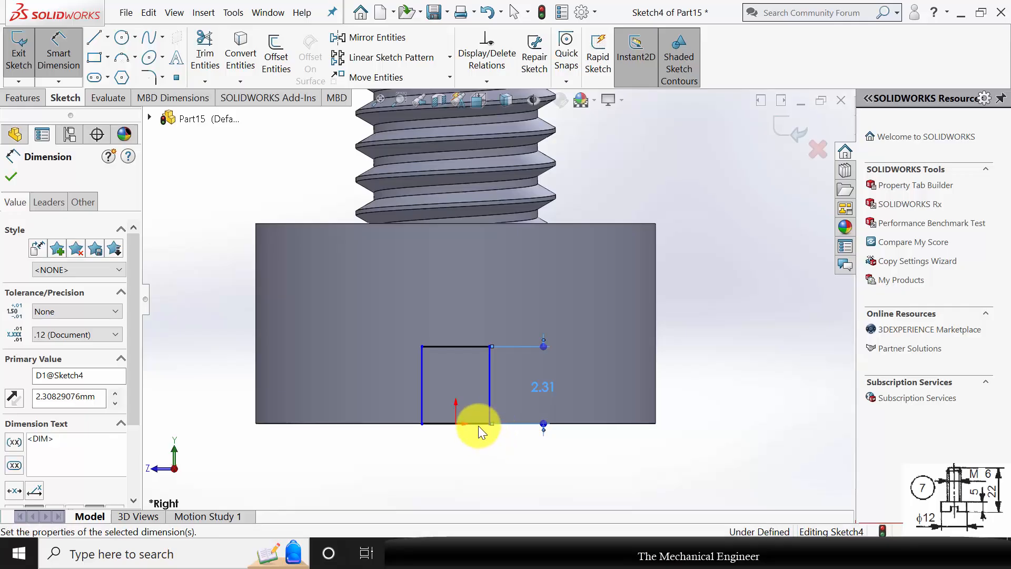
click(476, 424)
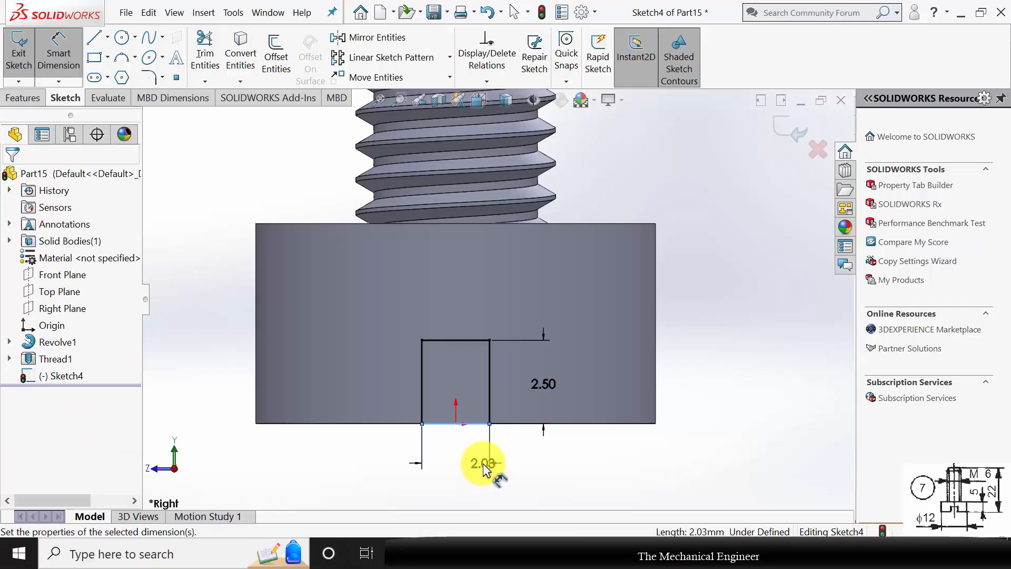
click(482, 464)
text(2)
key(Return)
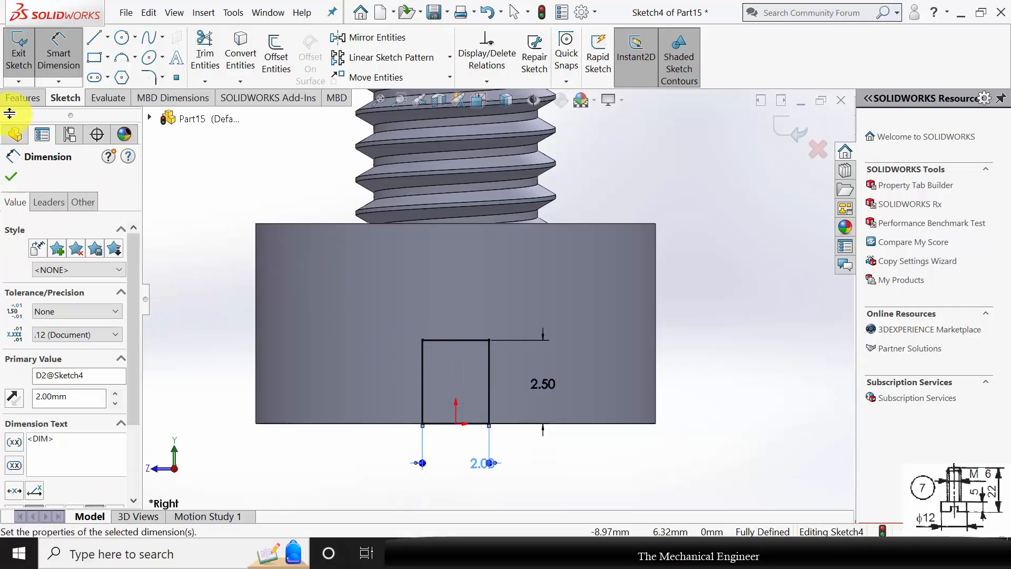
Cut the rectangle through the screw head as an Extruded Cut with the Through All - Both end condition.
click(16, 101)
click(223, 55)
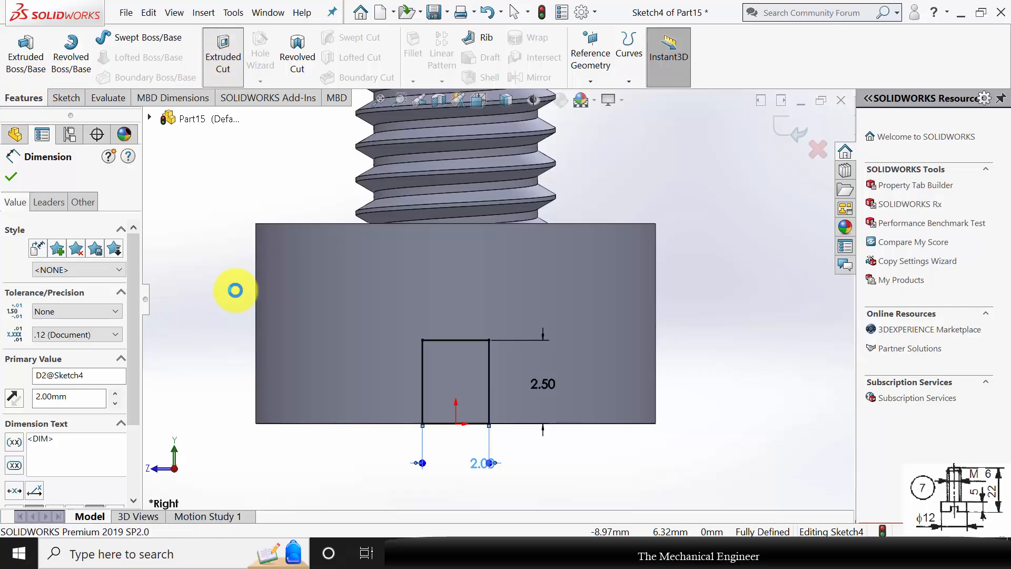
click(66, 260)
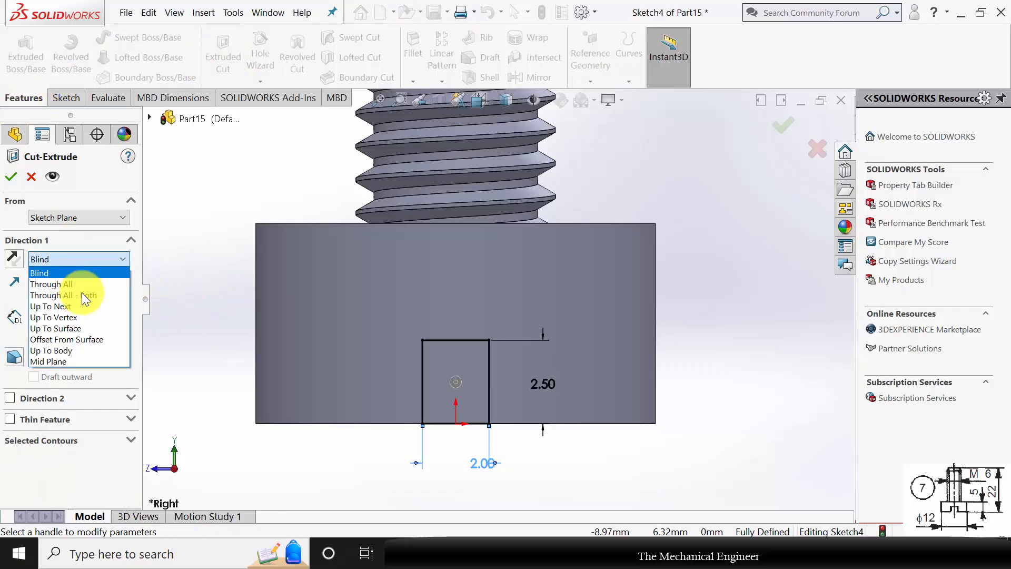
click(79, 294)
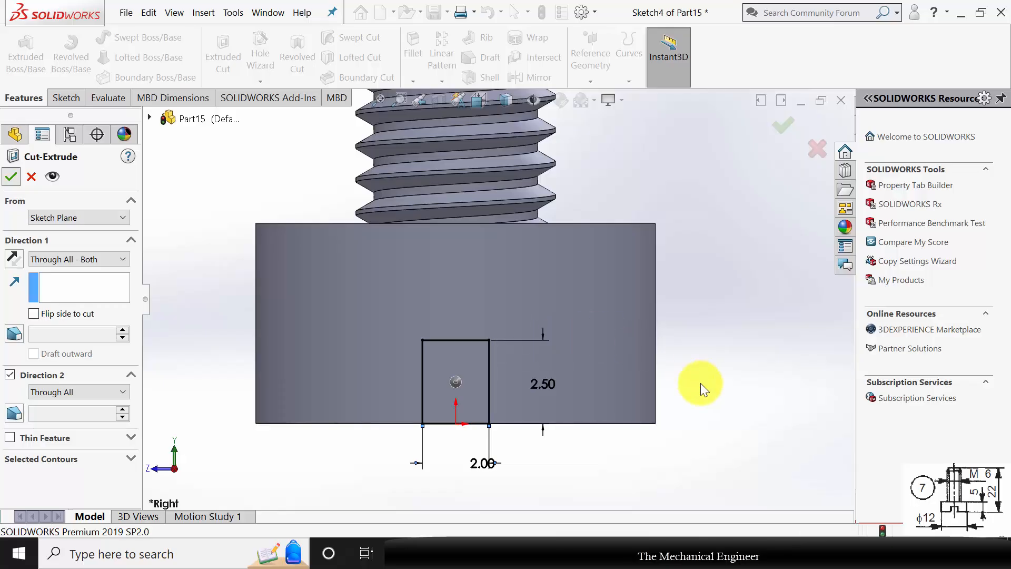
key(Return)
key(f)
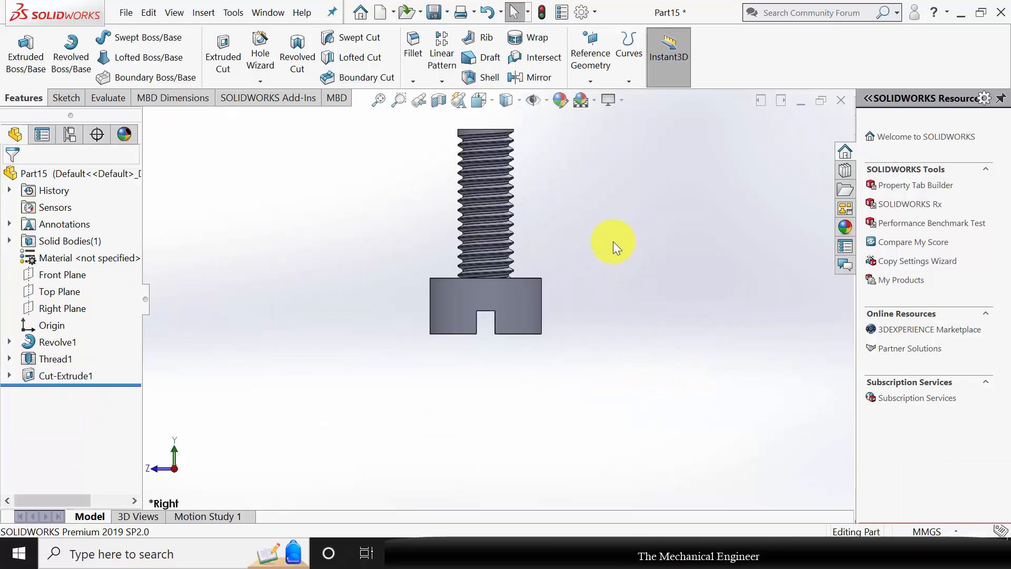
Assign Plain Carbon Steel as the screw's material.
middle_drag(613, 241, 585, 228)
scroll(587, 307, up, 5)
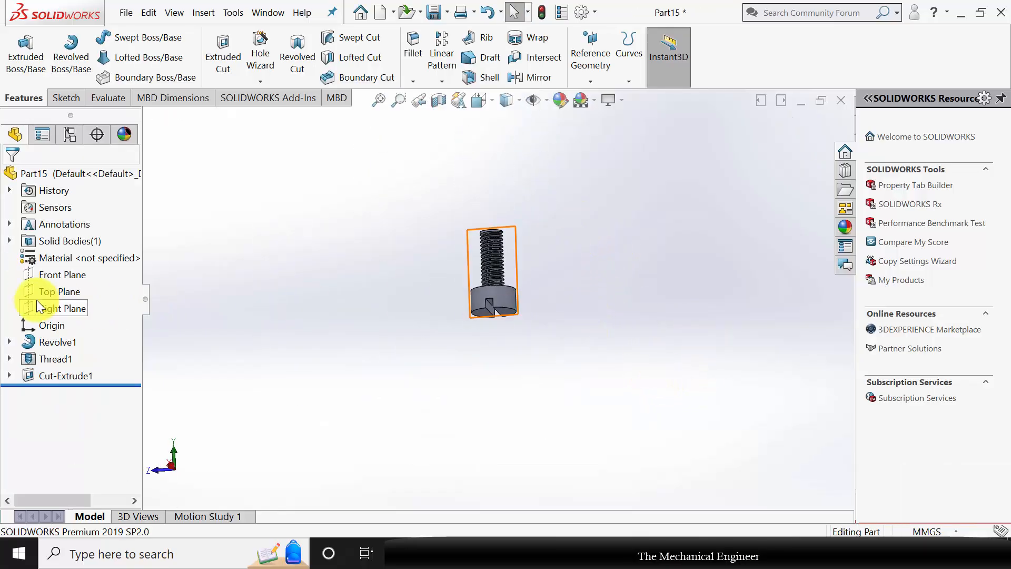
right_click(58, 259)
click(115, 258)
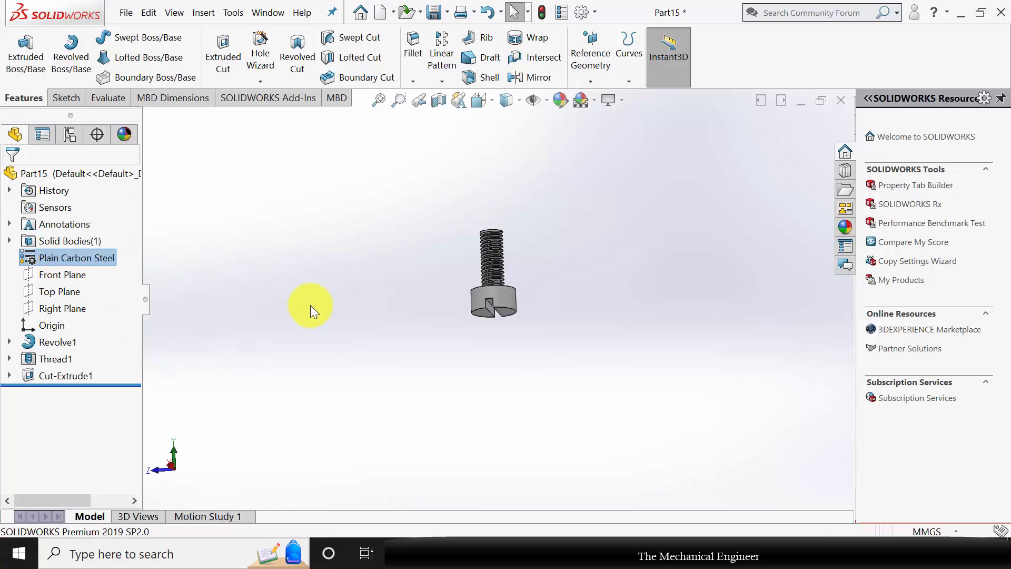
Save the screw part as 7 and close it.
key(ctrl+s)
key(Escape)
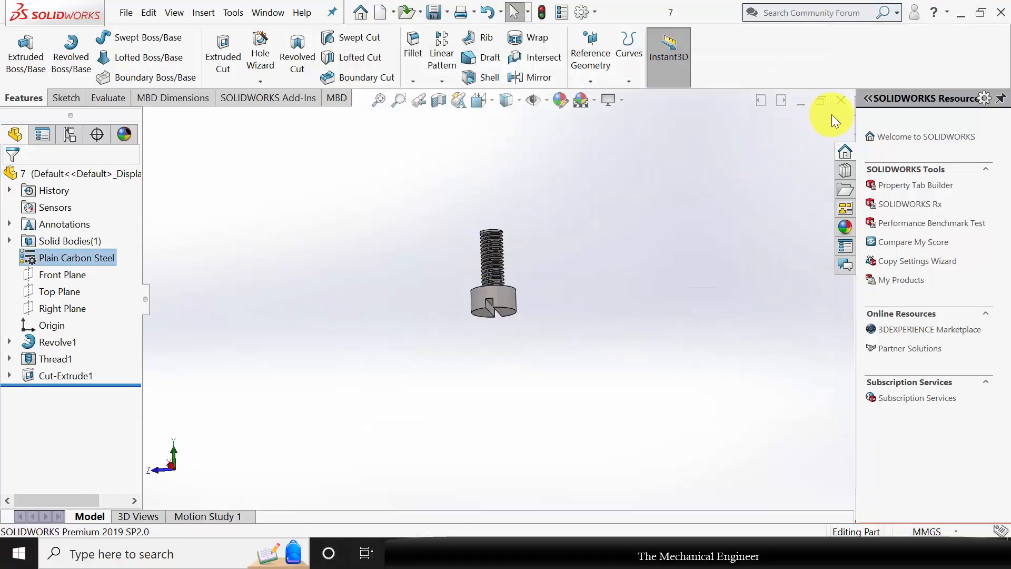
click(841, 100)
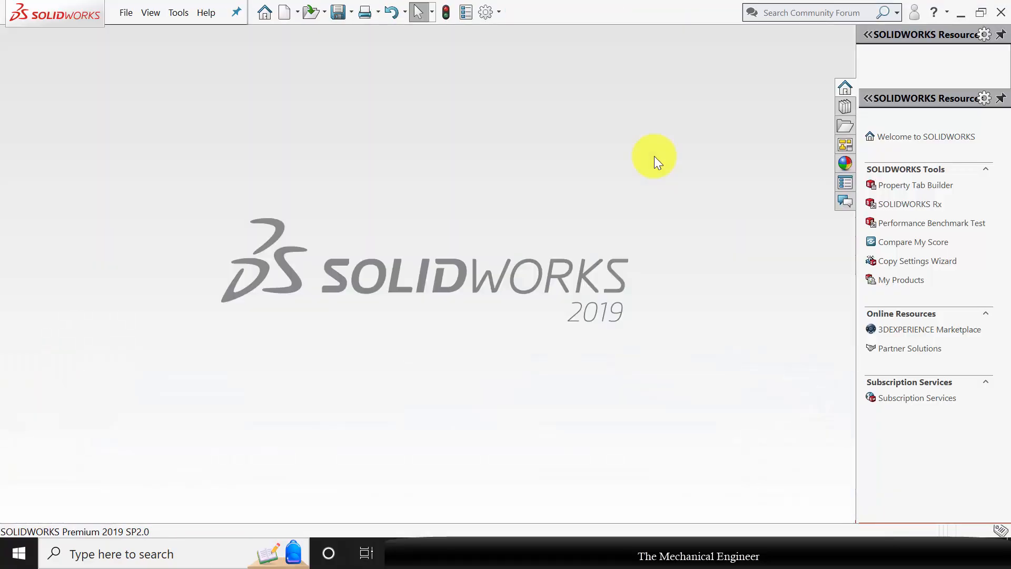
Create a new assembly and insert part 1, the clamp frame, from the C Clamp folder as its first component.
click(289, 11)
click(442, 309)
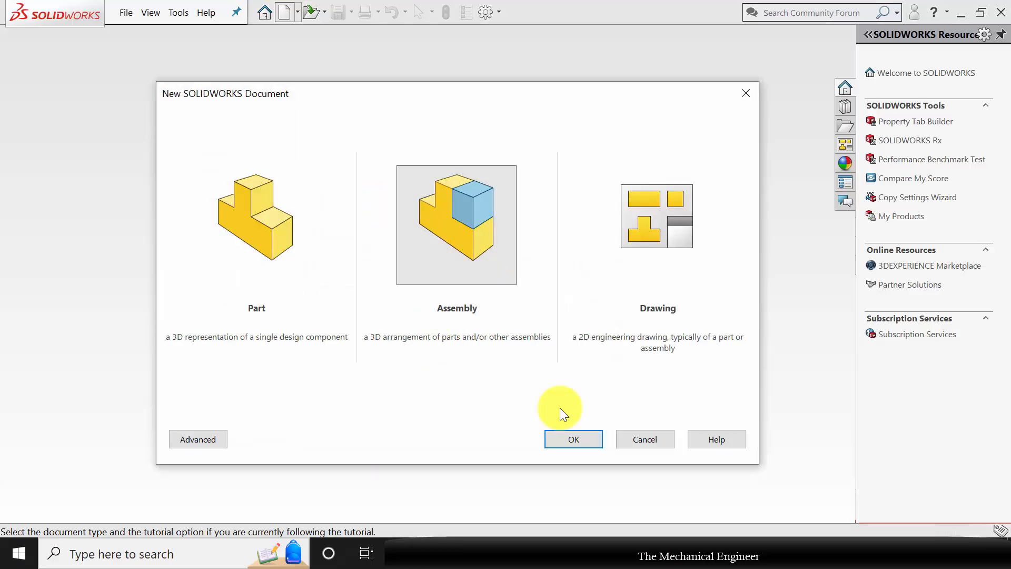
click(585, 441)
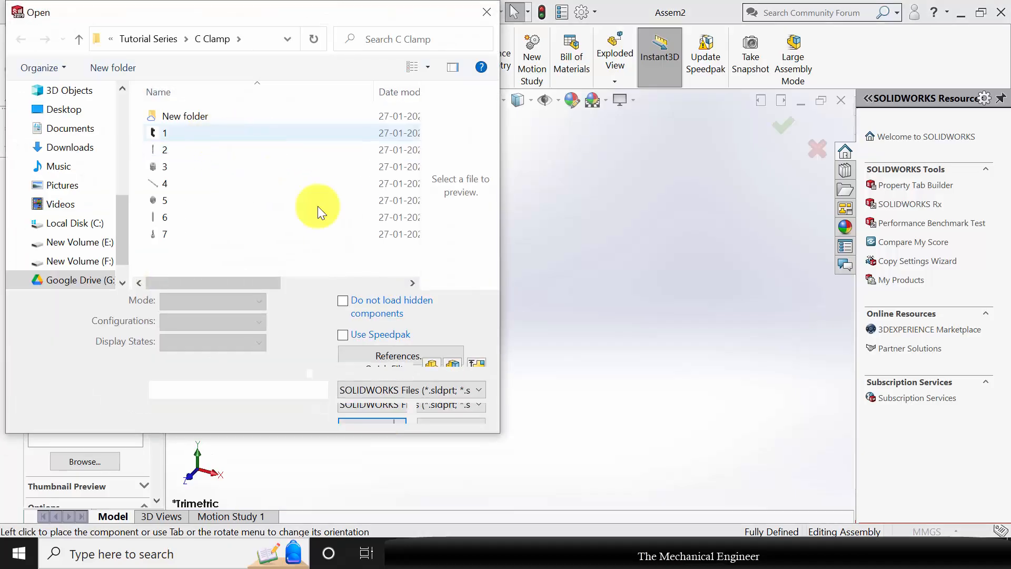
click(365, 402)
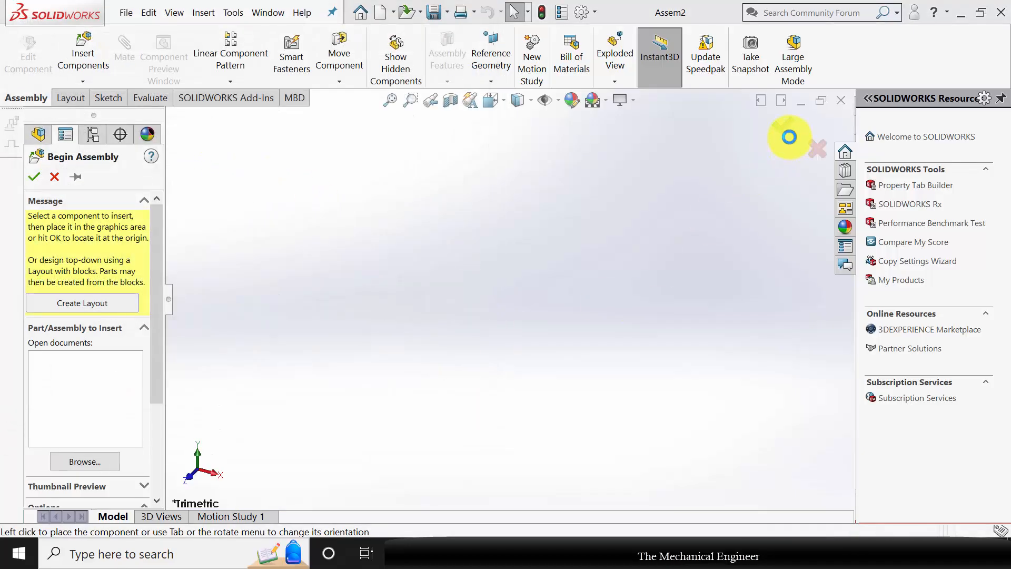
click(727, 213)
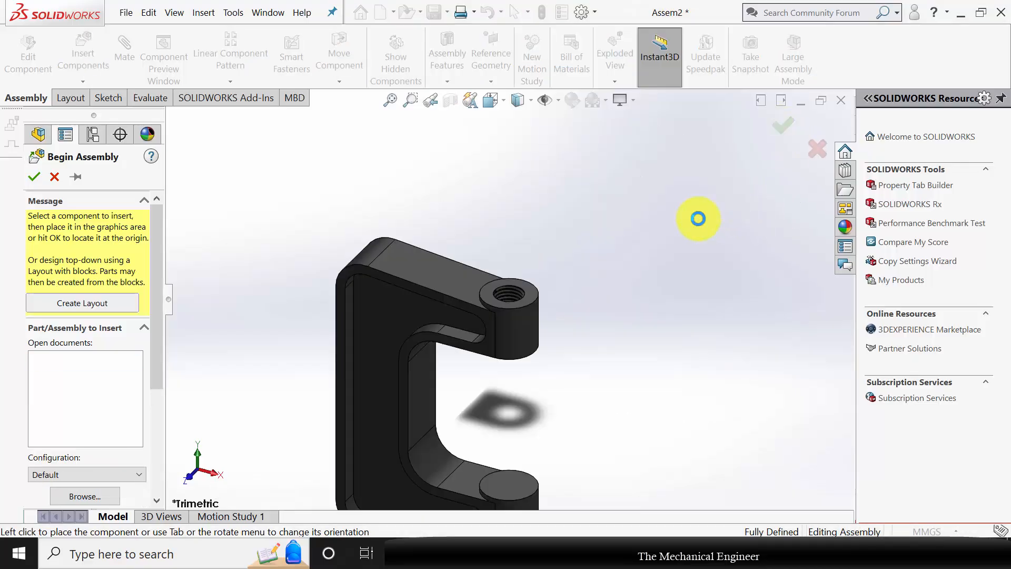
Insert part 2, the threaded spindle, from the C Clamp folder and place it beside the frame's threaded boss.
click(107, 66)
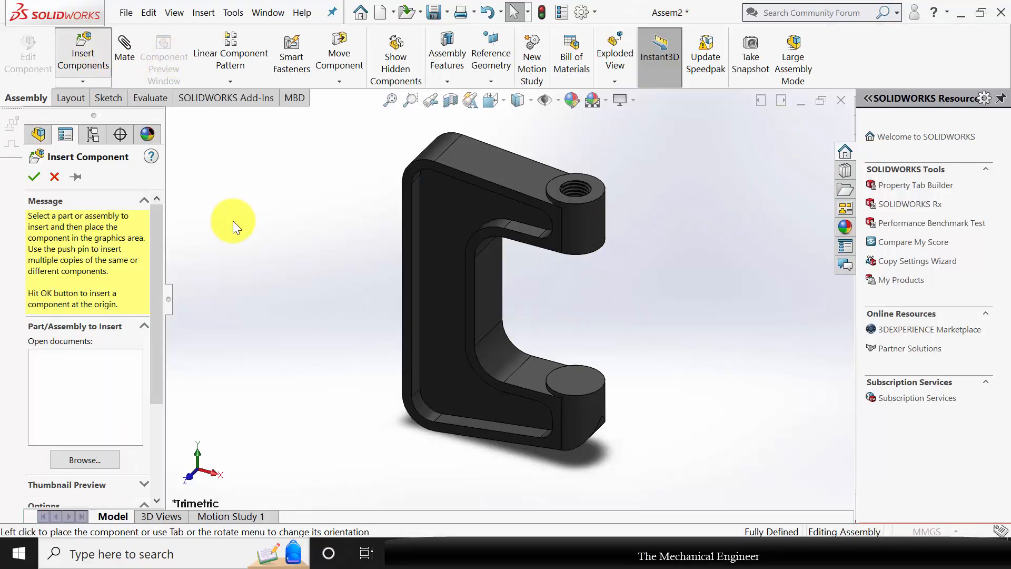
click(207, 150)
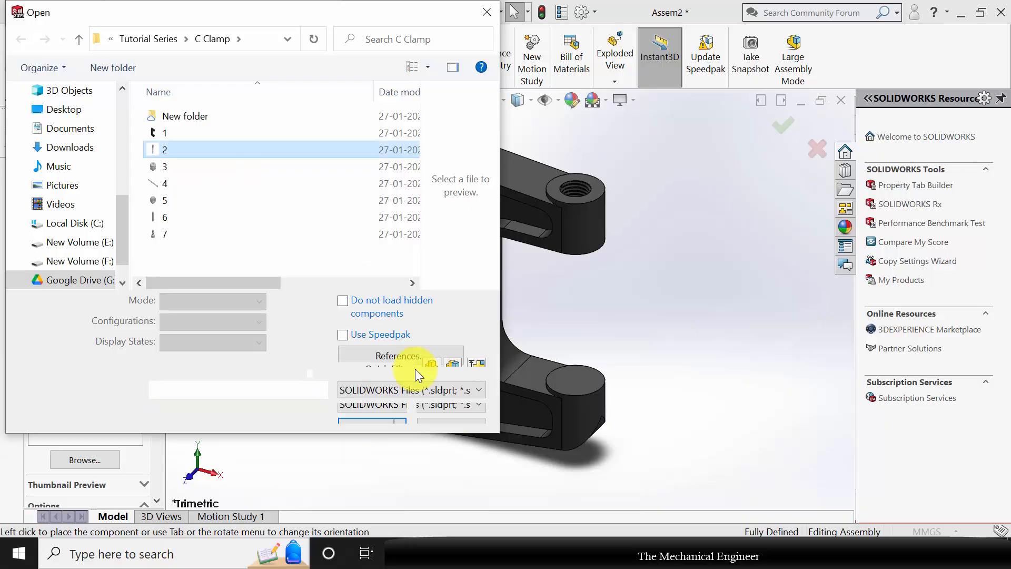
click(365, 400)
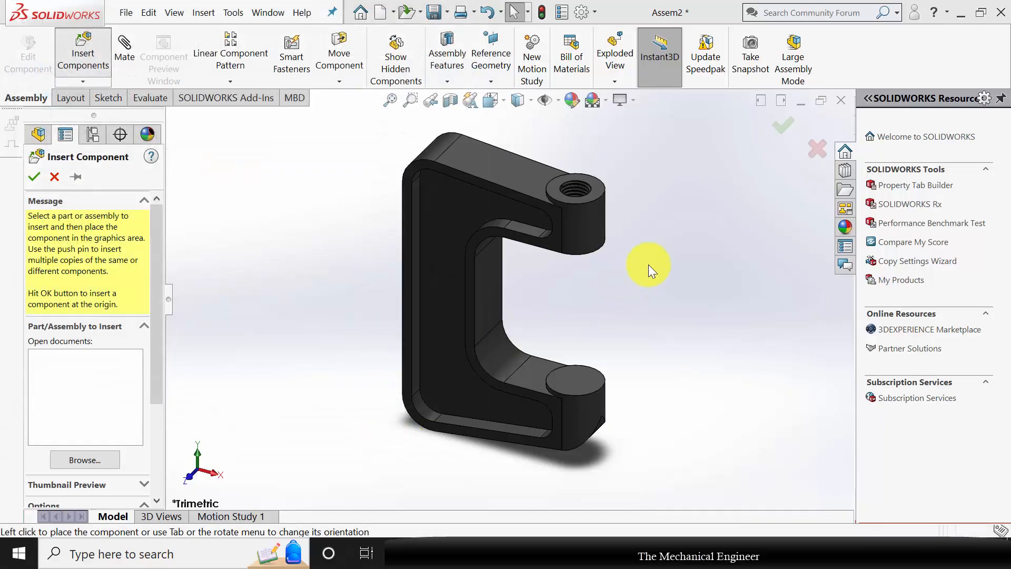
click(676, 217)
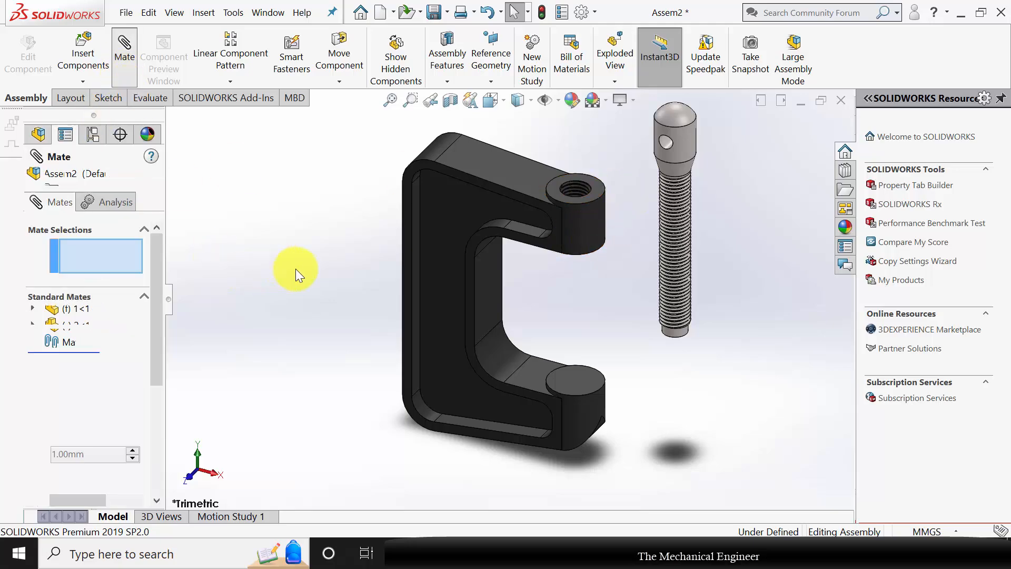
Start a mechanical Screw mate between the spindle's thread and the threaded hole in the frame's upper boss.
drag(159, 279, 163, 400)
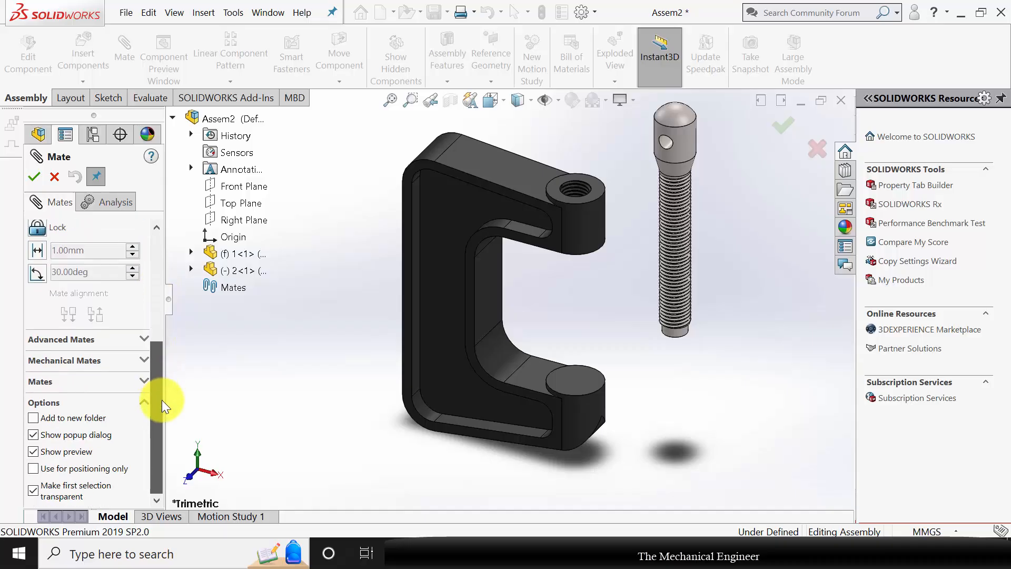
click(140, 362)
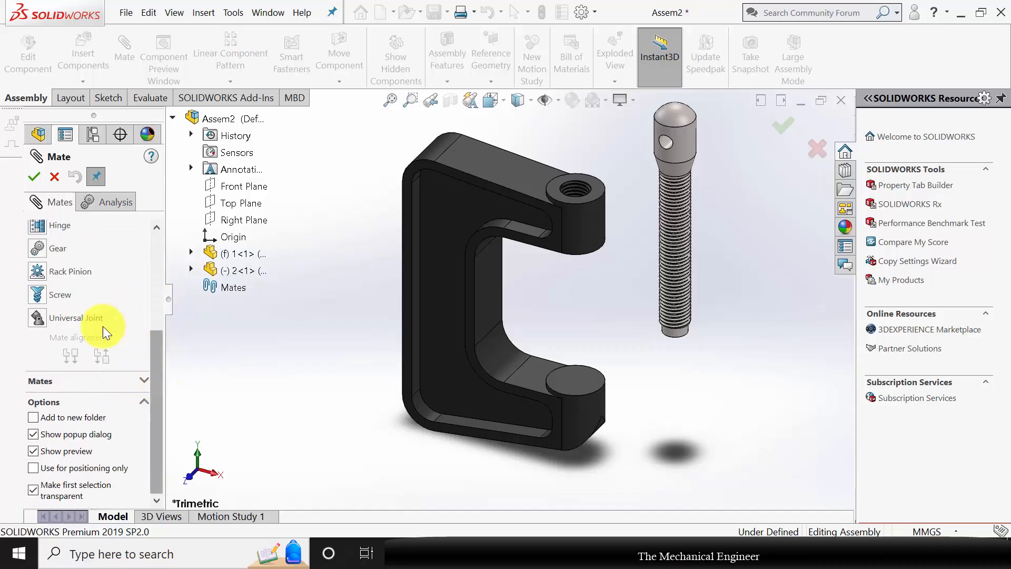
click(37, 294)
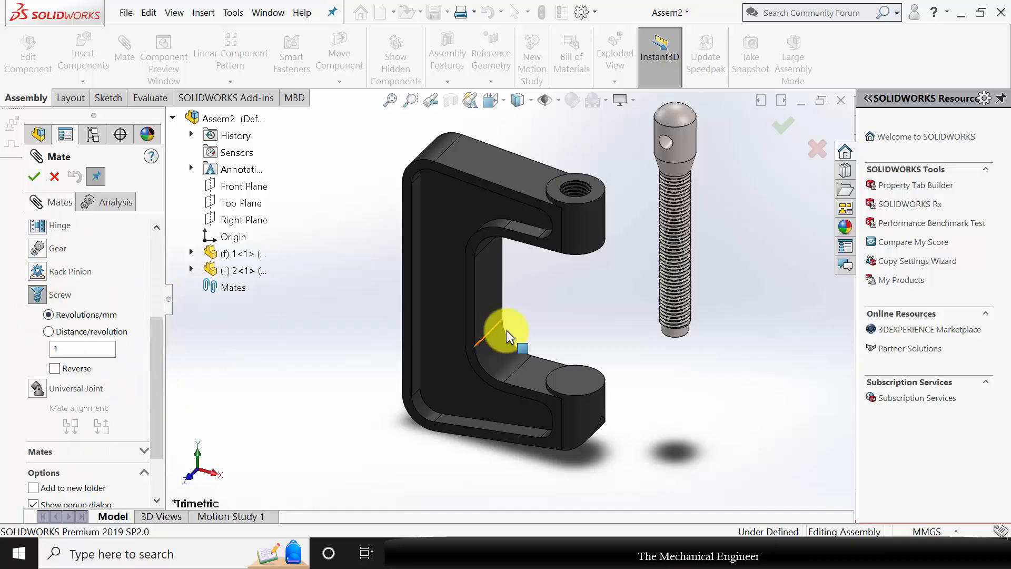
scroll(583, 210, down, 5)
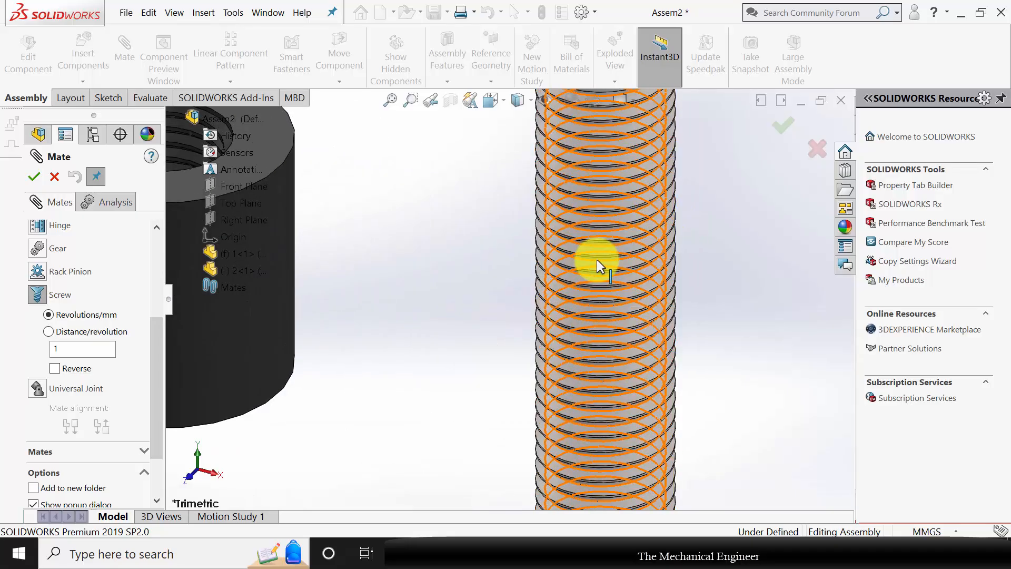
scroll(605, 265, down, 5)
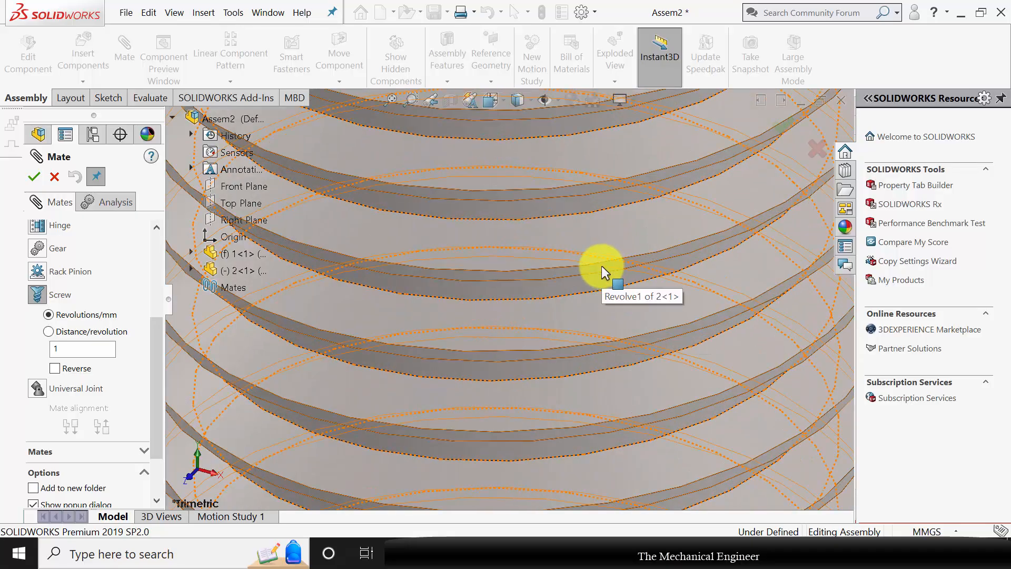
click(600, 267)
scroll(642, 344, up, 10)
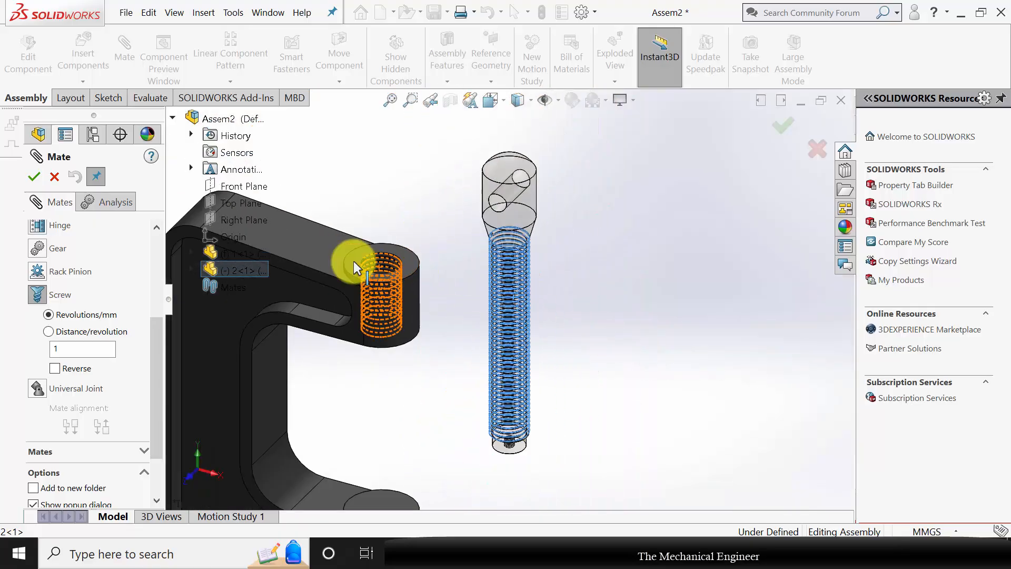
scroll(413, 267, up, 2)
scroll(432, 279, down, 8)
scroll(443, 277, down, 3)
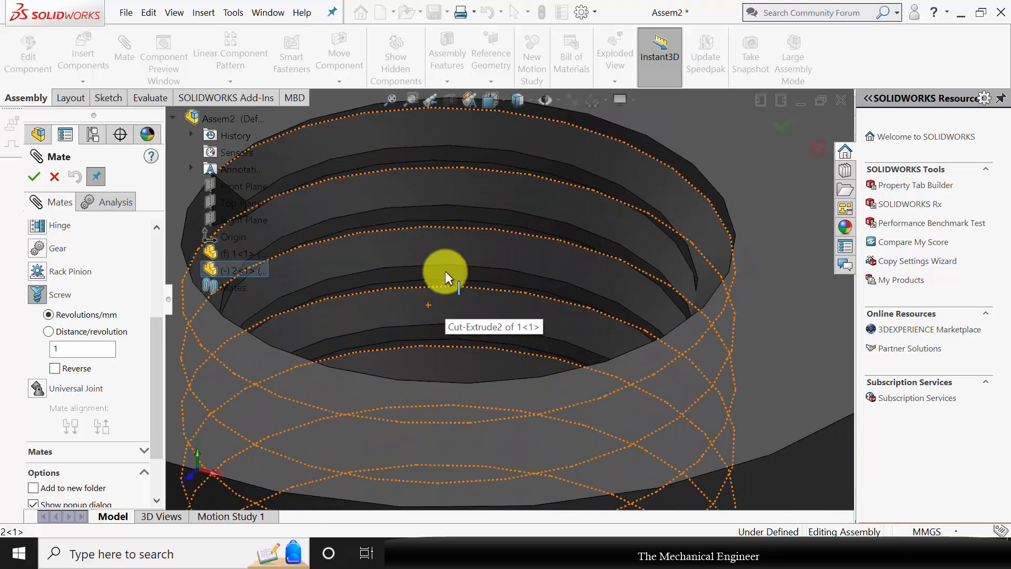
click(444, 269)
scroll(440, 247, down, 3)
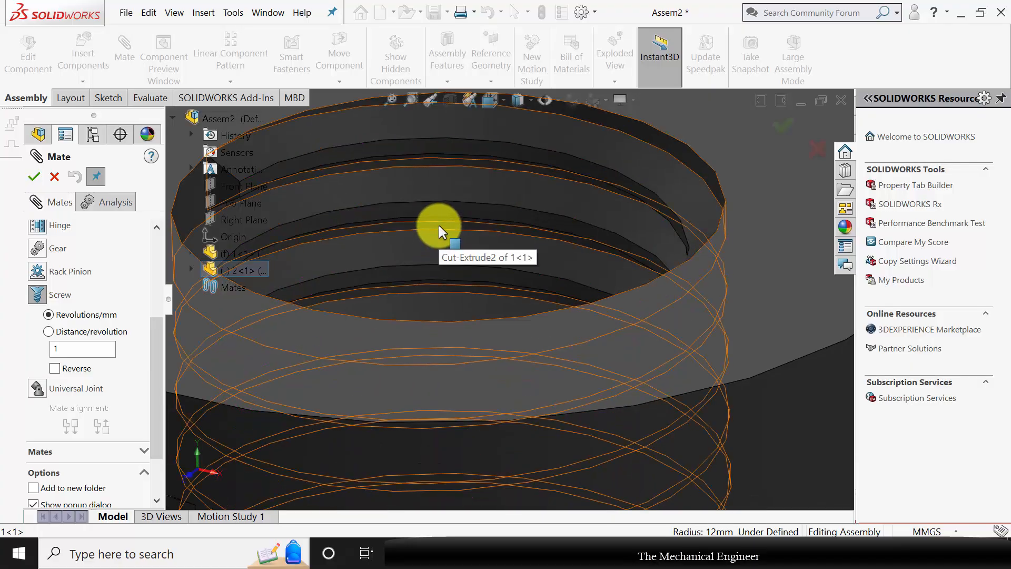
click(439, 226)
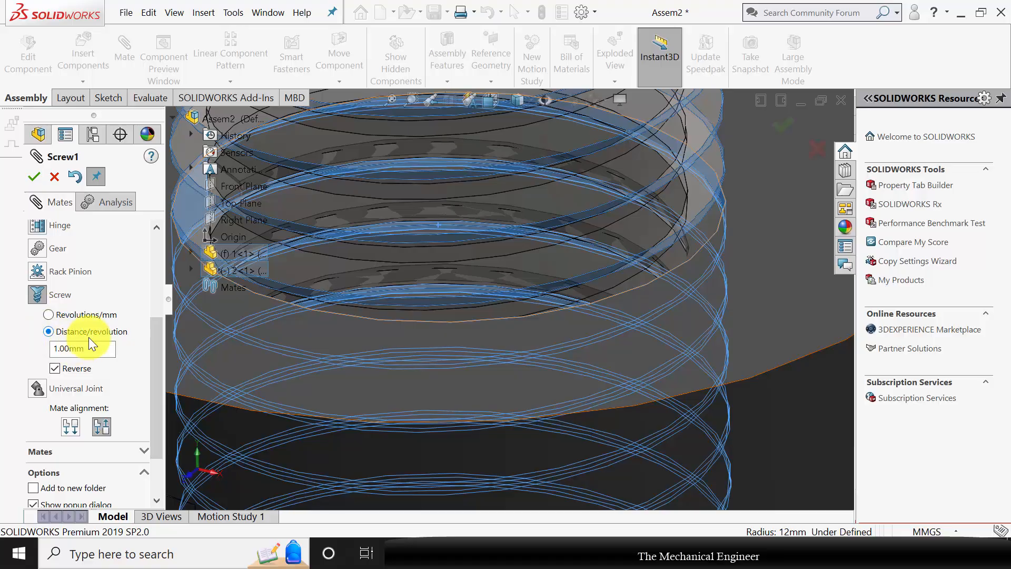
Set the screw mate's distance per revolution to 6 mm, with reversed direction, and finish the mate.
drag(89, 349, 32, 347)
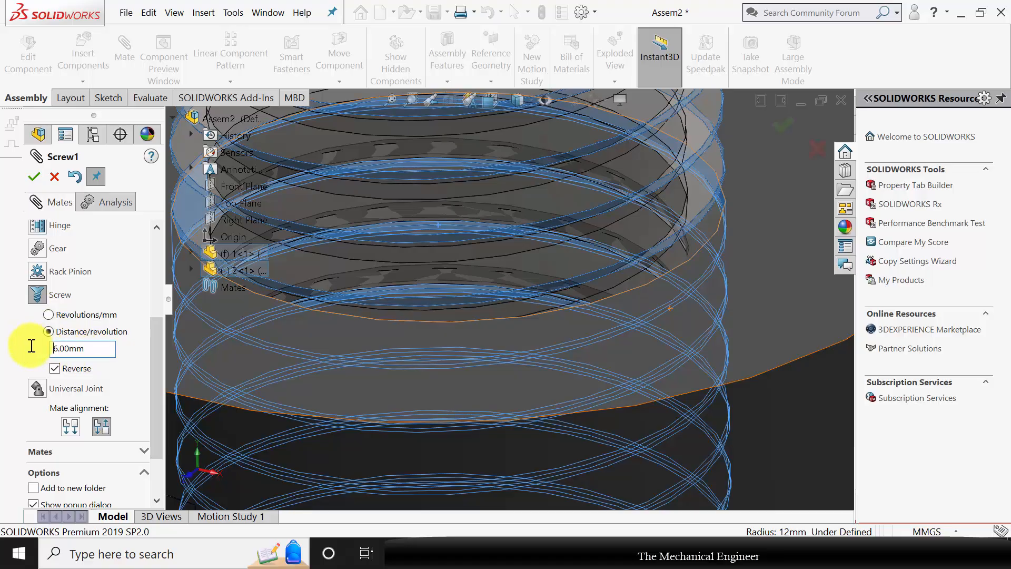
scroll(534, 310, up, 8)
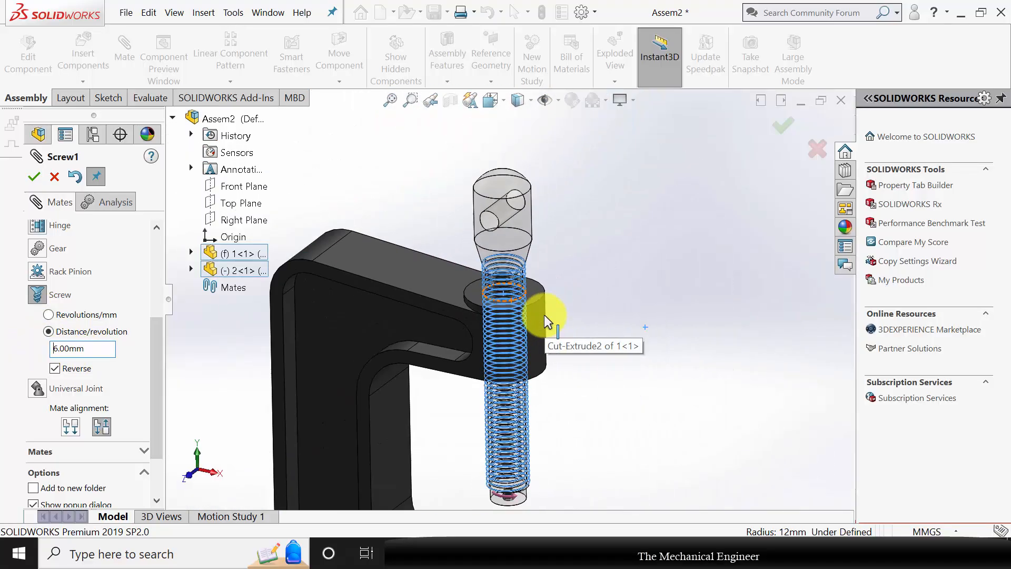
scroll(548, 337, up, 3)
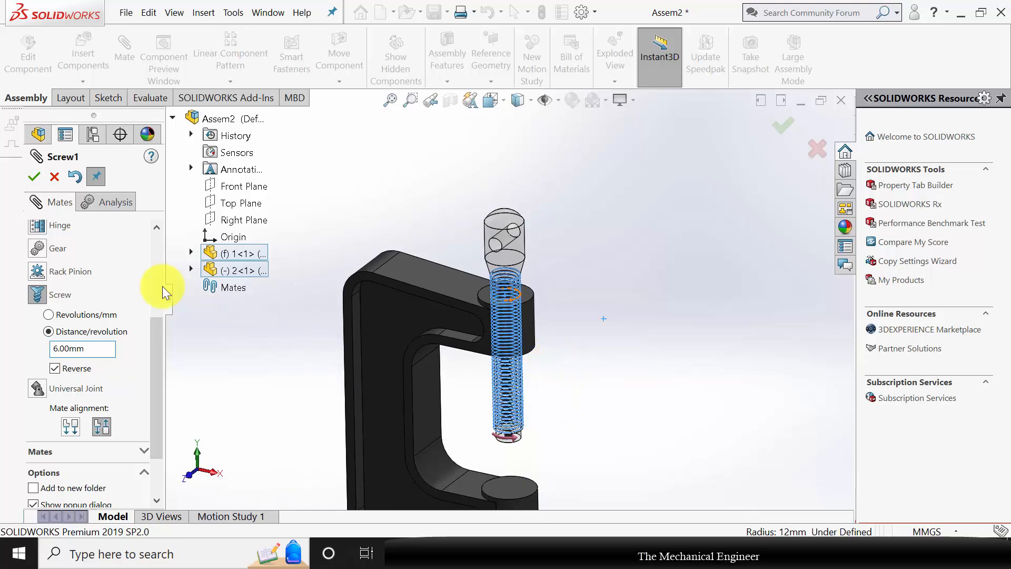
click(33, 178)
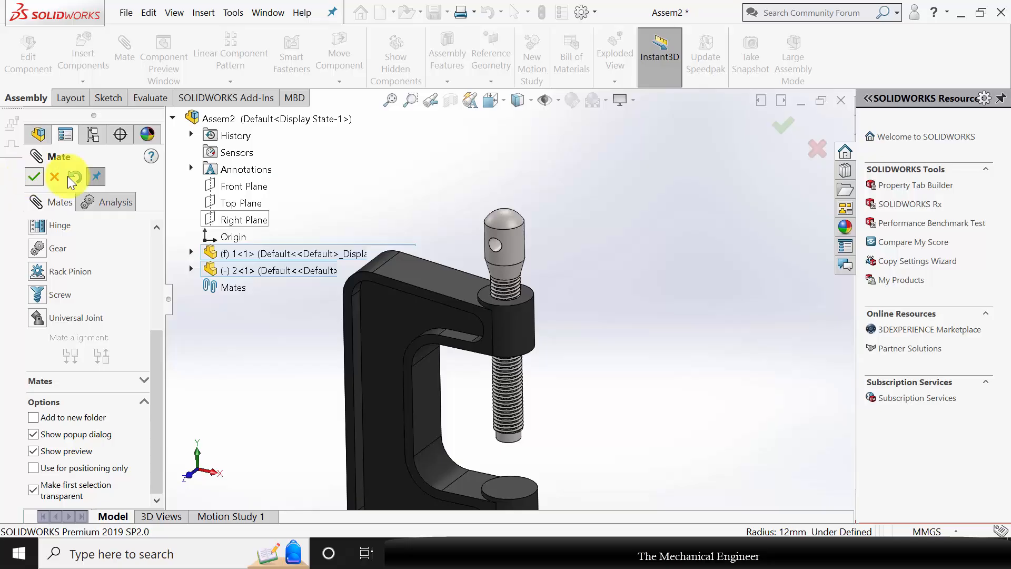
click(55, 177)
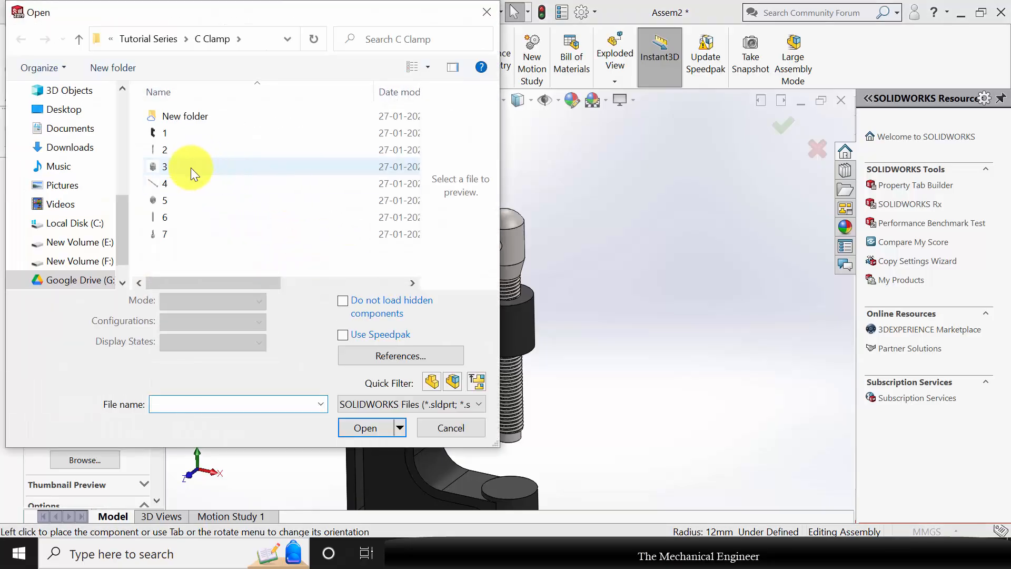
Insert part 3, the stepped round pad, from the C Clamp folder and place it beside the spindle's lower end.
click(197, 166)
click(374, 400)
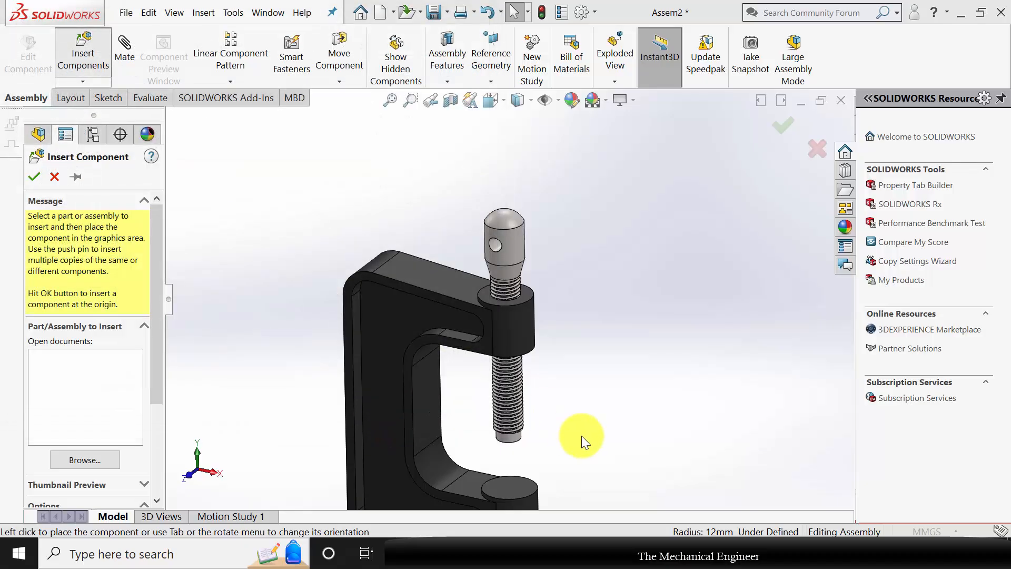
click(571, 441)
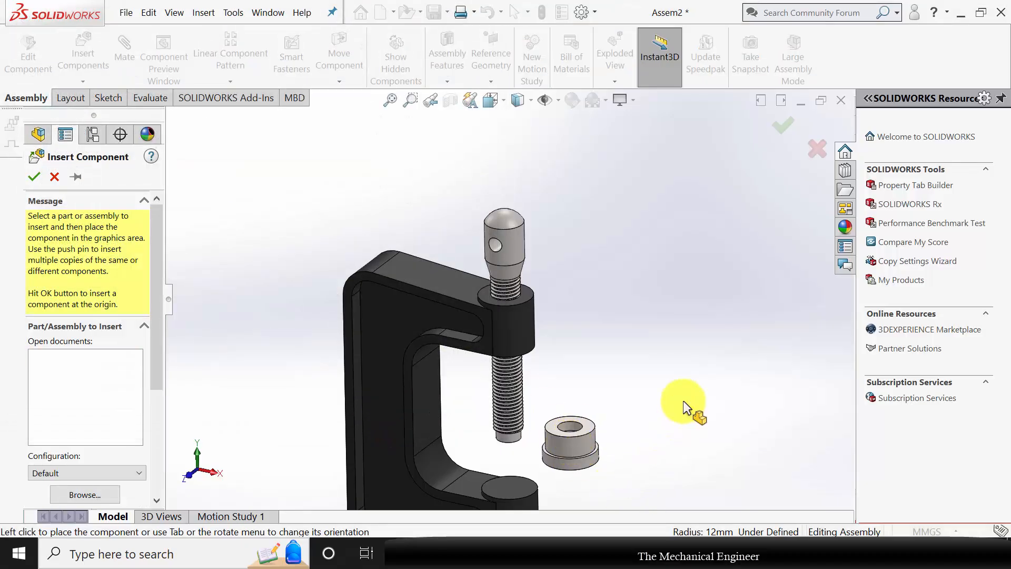
Mate the pad's bore concentric with the plain cylindrical end of the spindle, with rotation locked.
scroll(598, 462, down, 5)
mouse_move(596, 419)
middle_down()
mouse_move(572, 368)
mouse_move(593, 412)
middle_up()
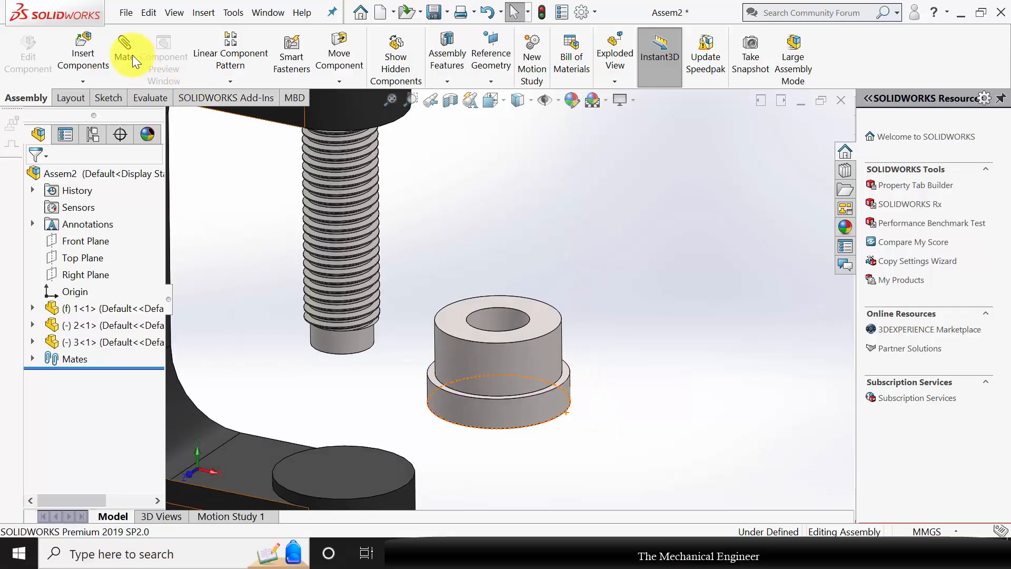
click(350, 339)
click(487, 313)
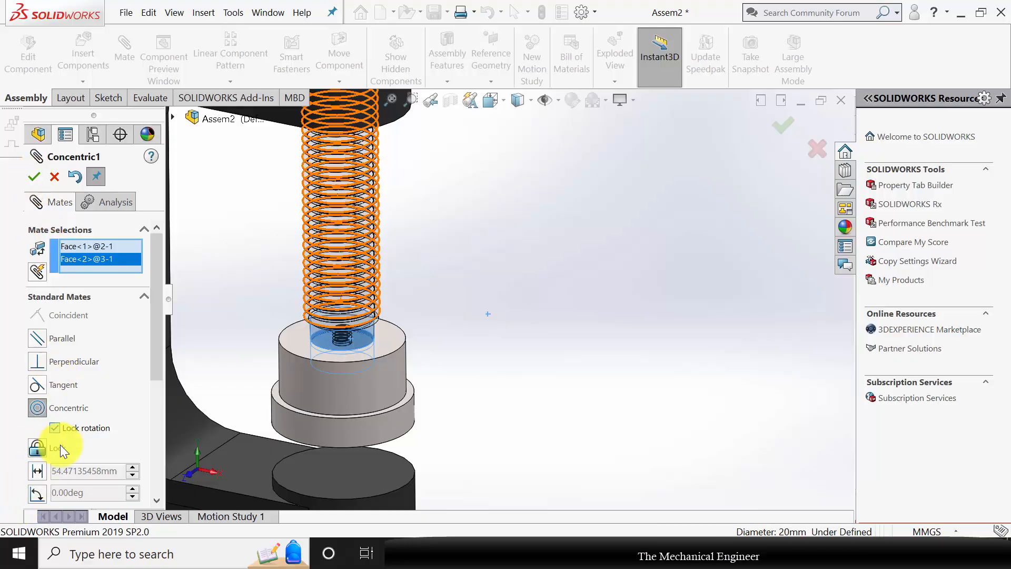
click(56, 428)
click(34, 176)
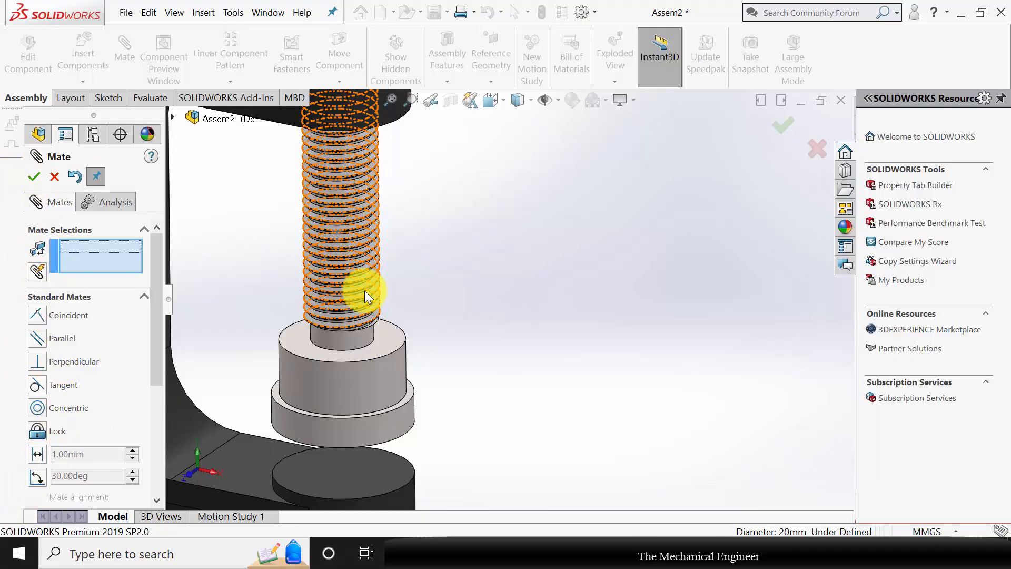
Close the mate command and slide the pad down along the spindle's axis to expose its bore.
middle_drag(461, 347, 390, 286)
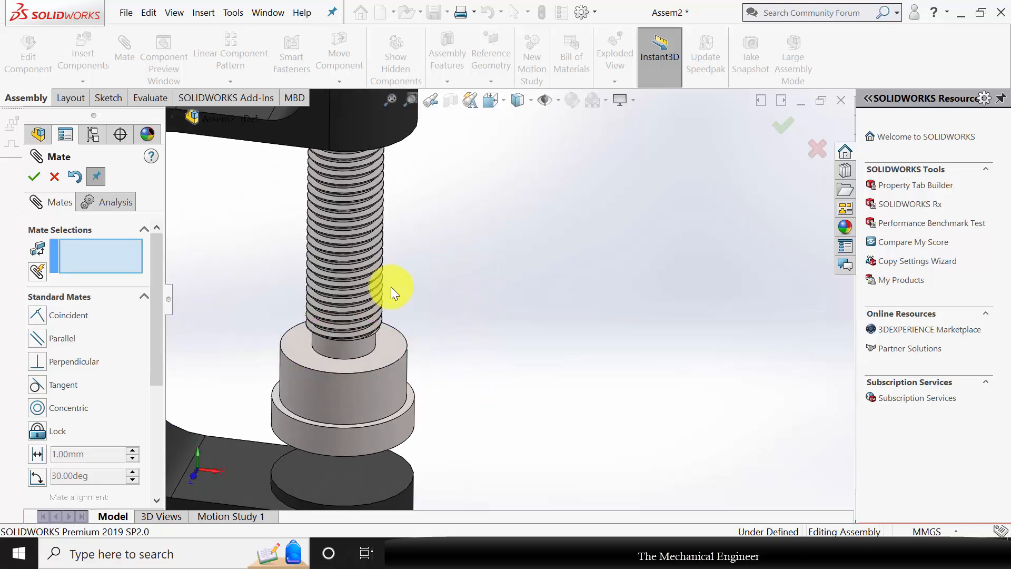
click(55, 178)
drag(403, 404, 457, 401)
click(532, 305)
middle_drag(523, 324, 523, 345)
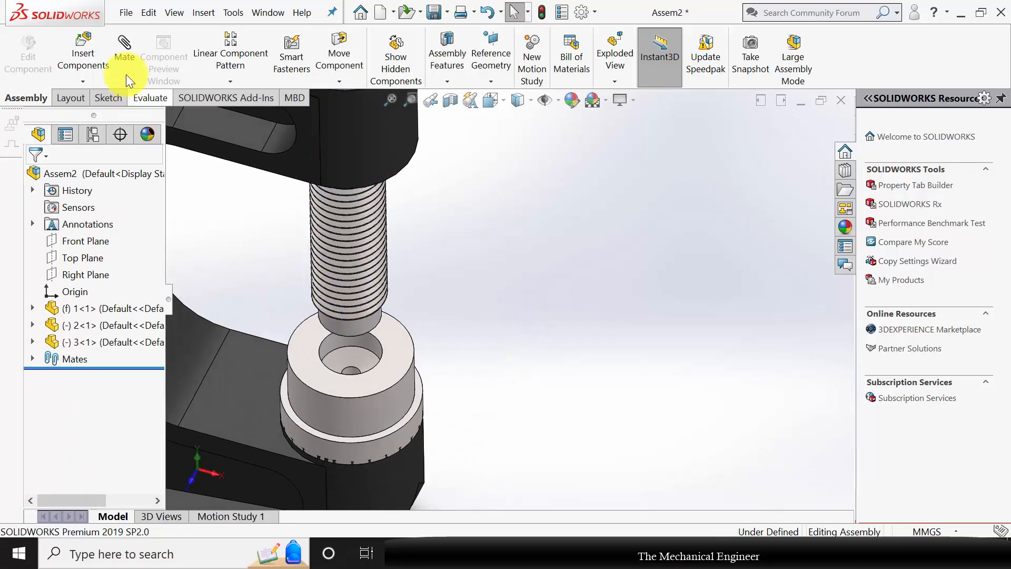
Add a coincident mate between the circular edge at the floor of the pad's bore and the spindle's bottom end edge.
click(369, 354)
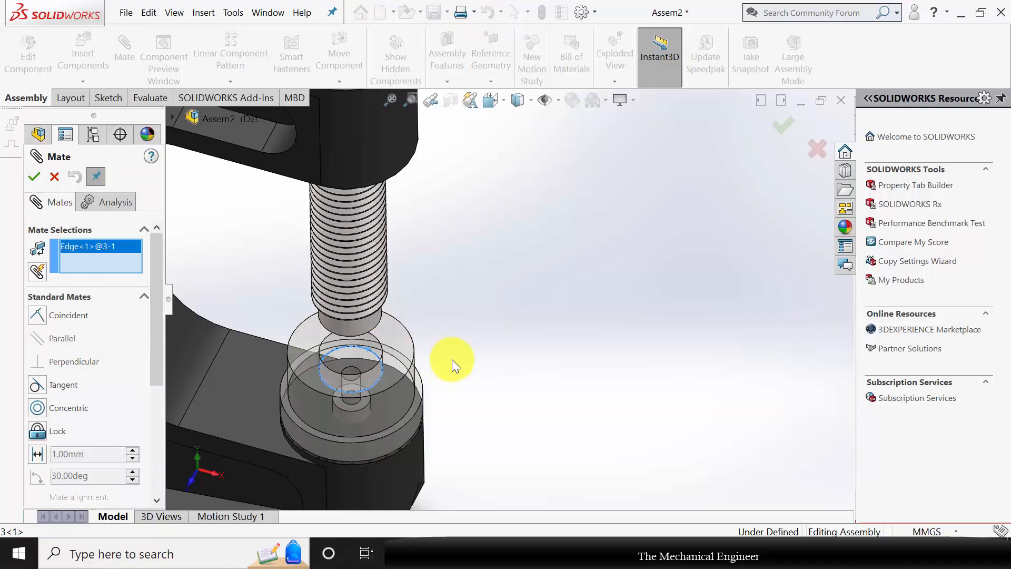
middle_drag(451, 362, 396, 277)
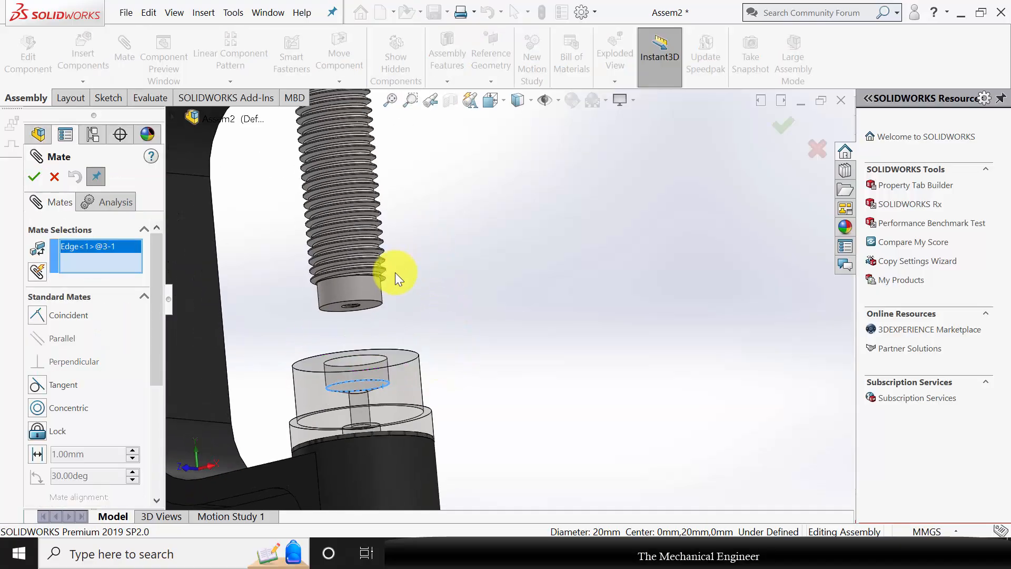
click(378, 305)
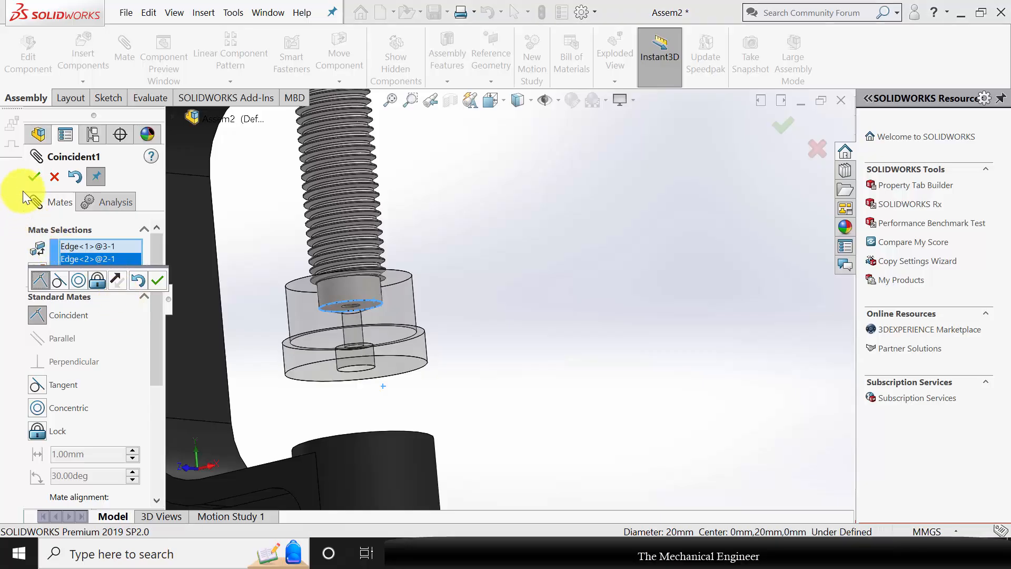
click(33, 176)
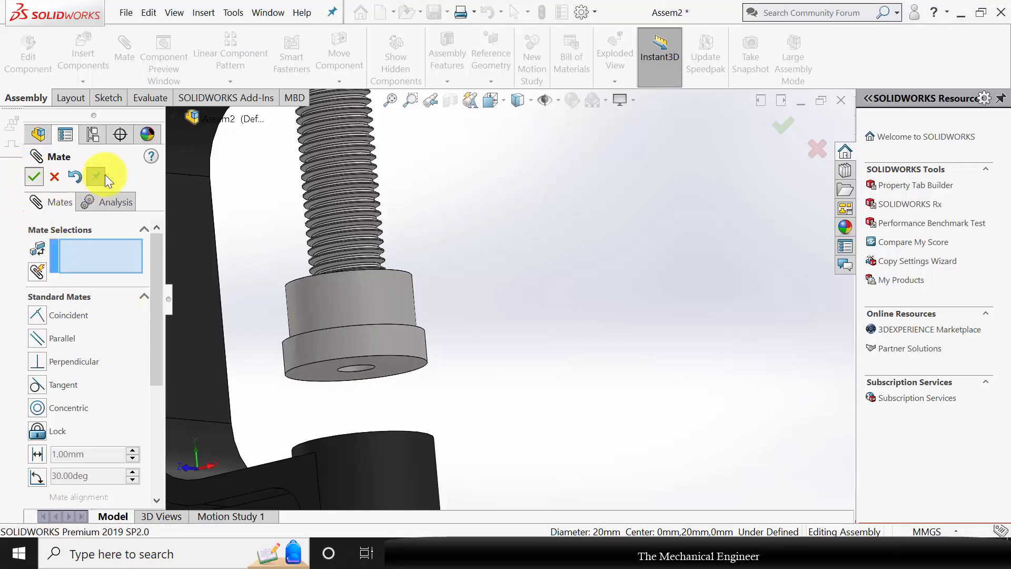
Insert part 7, the small slotted screw, from the C Clamp folder and place it beside the pad.
click(82, 52)
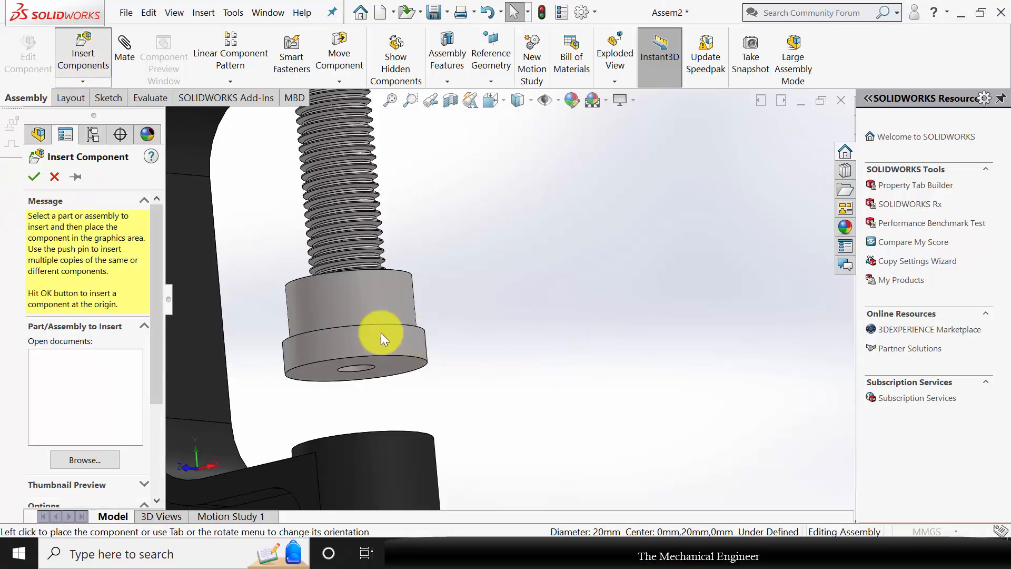
click(165, 234)
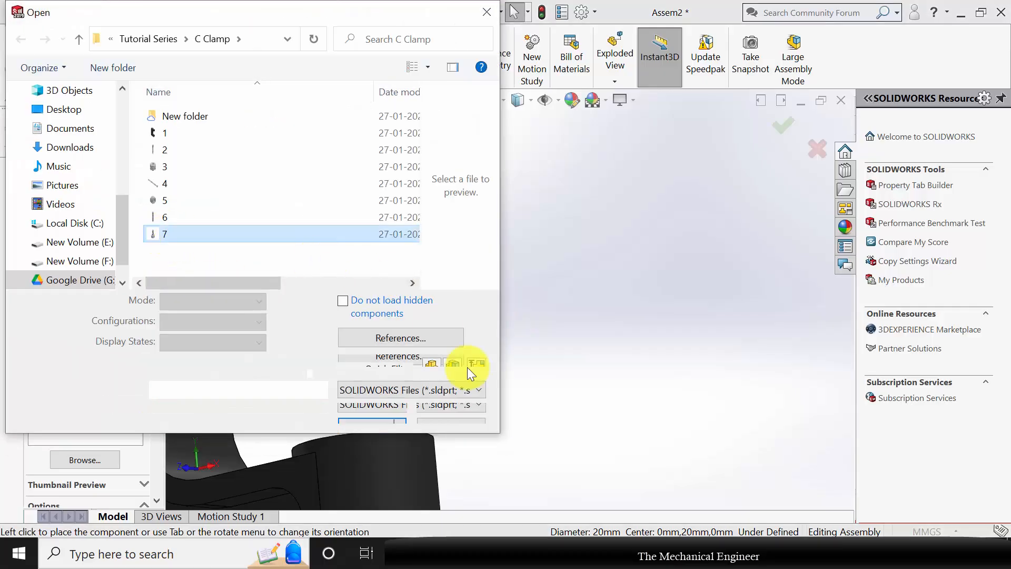
click(378, 397)
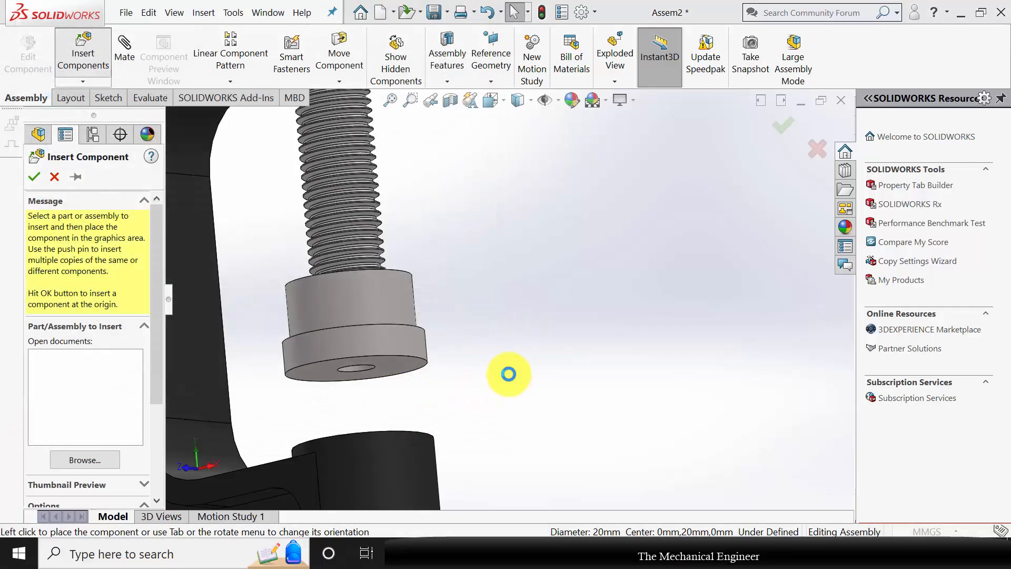
click(508, 374)
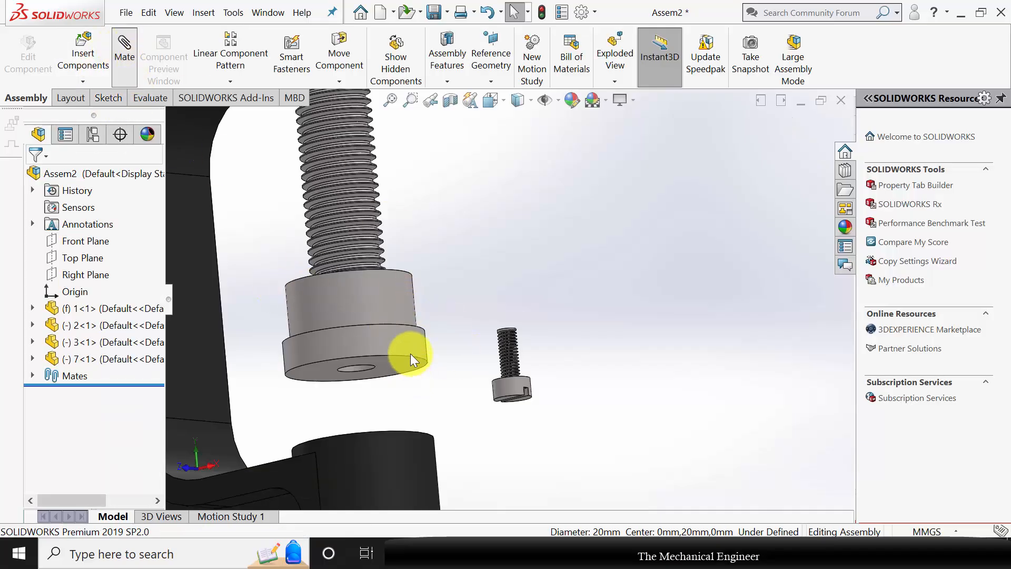
Mate the screw's head concentric with the counterbore in the pad's underside, leaving rotation unlocked.
middle_drag(406, 273, 383, 378)
click(360, 369)
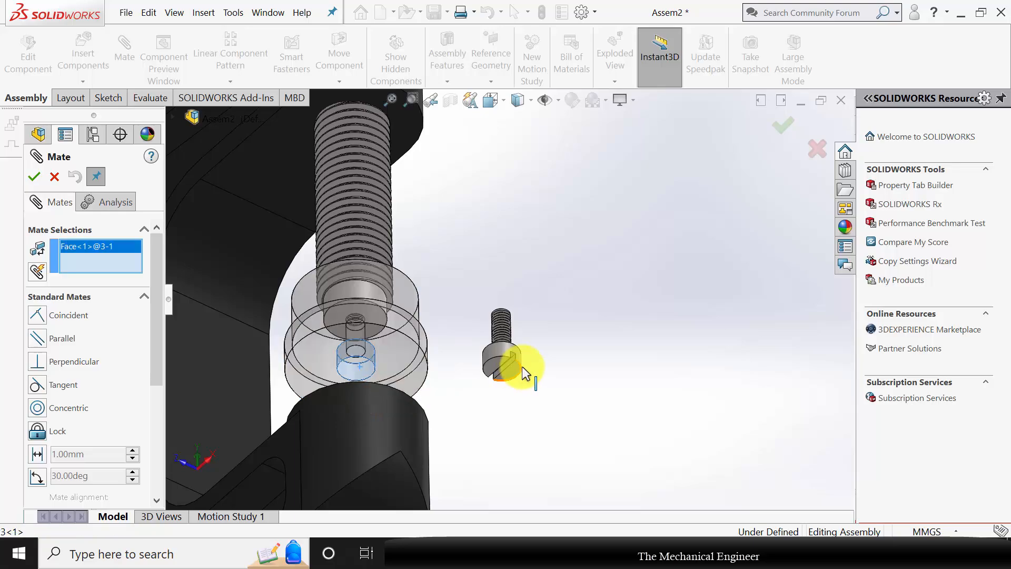
click(495, 351)
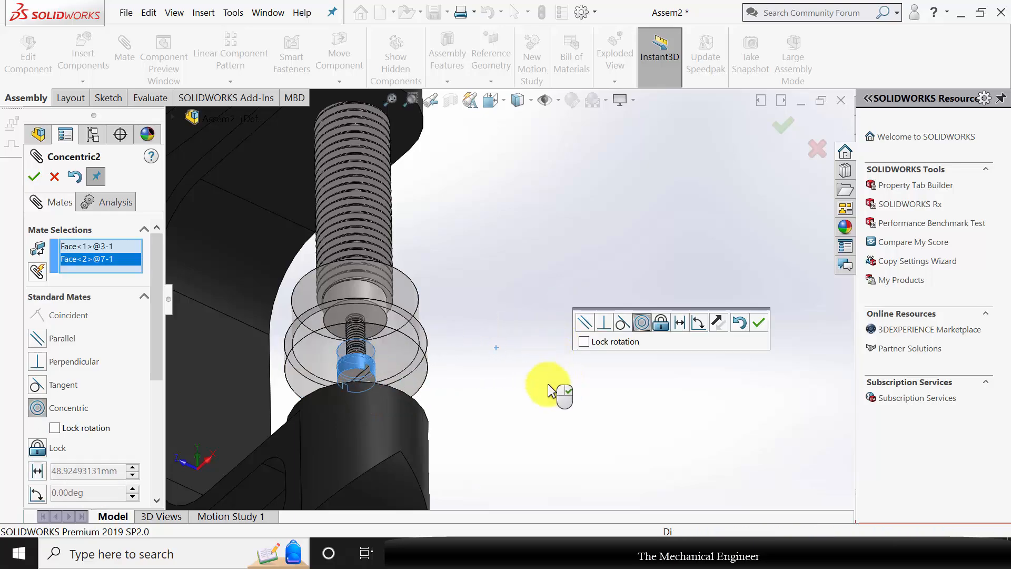
middle_drag(549, 391, 451, 368)
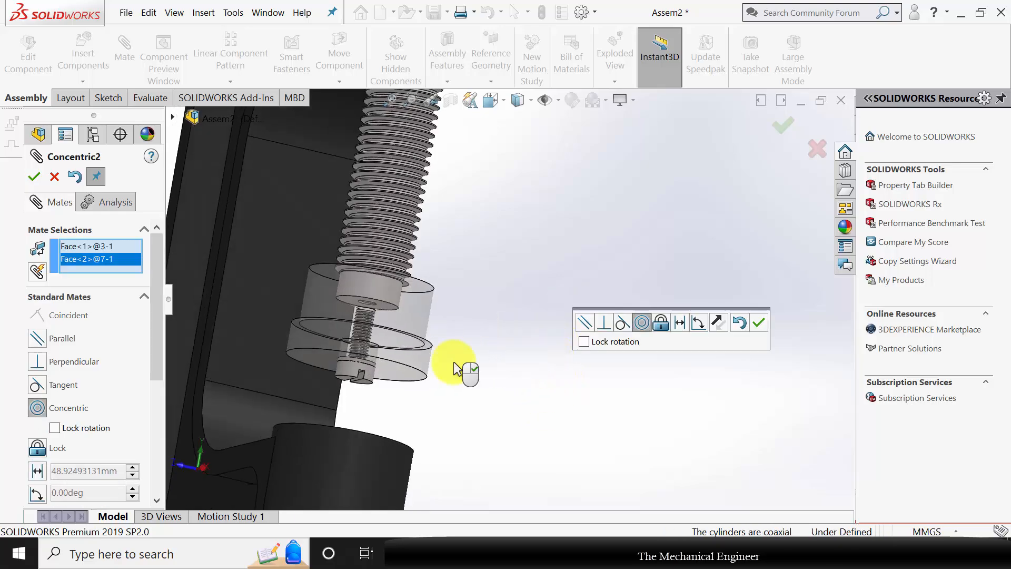
click(34, 178)
Add a coincident mate between the floor of the pad's counterbore and the shank-side face of the screw's head, and close the mate command.
drag(368, 372, 366, 416)
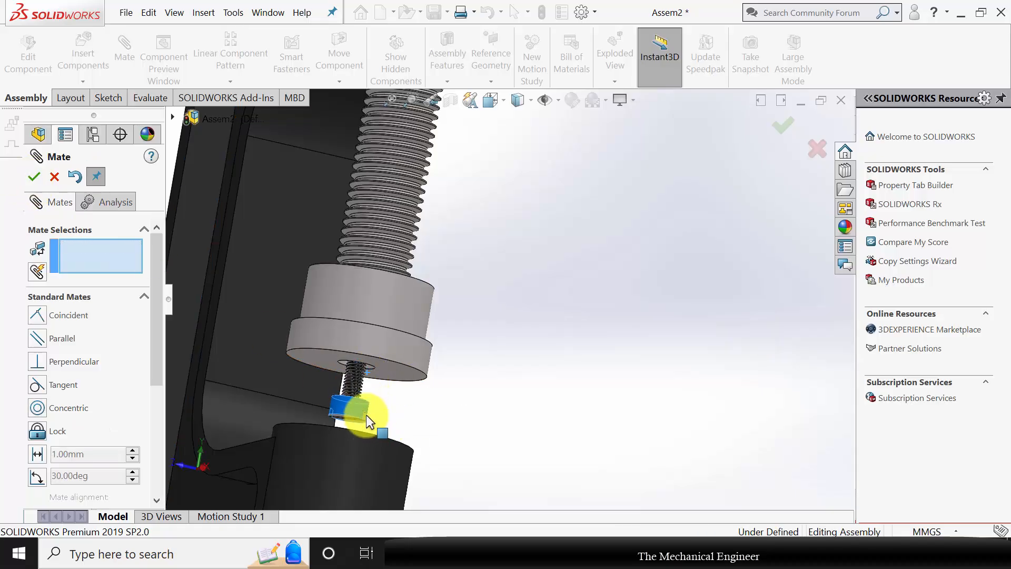
middle_drag(492, 420, 496, 355)
scroll(369, 382, down, 4)
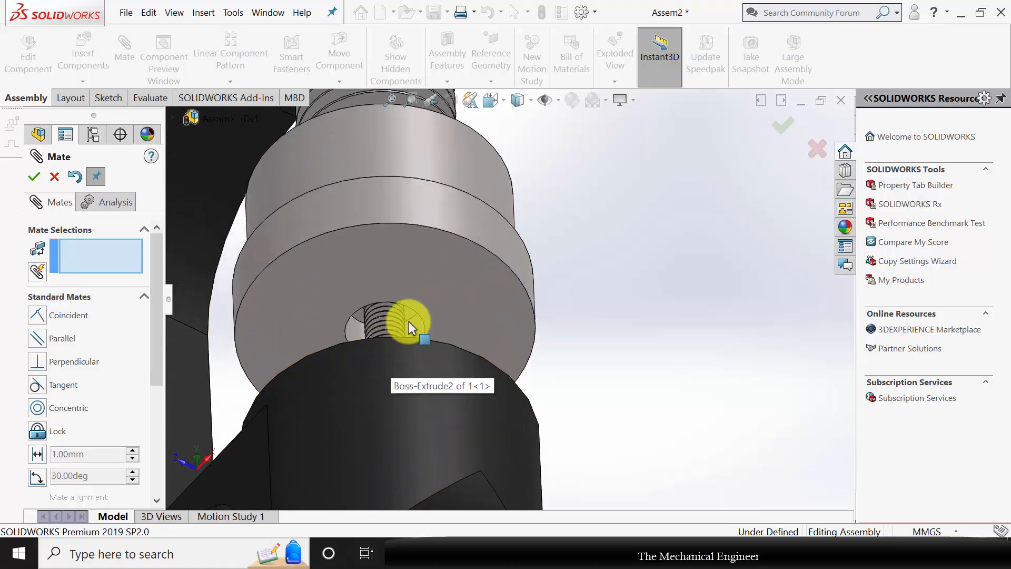
click(410, 314)
middle_drag(562, 308, 422, 356)
click(420, 352)
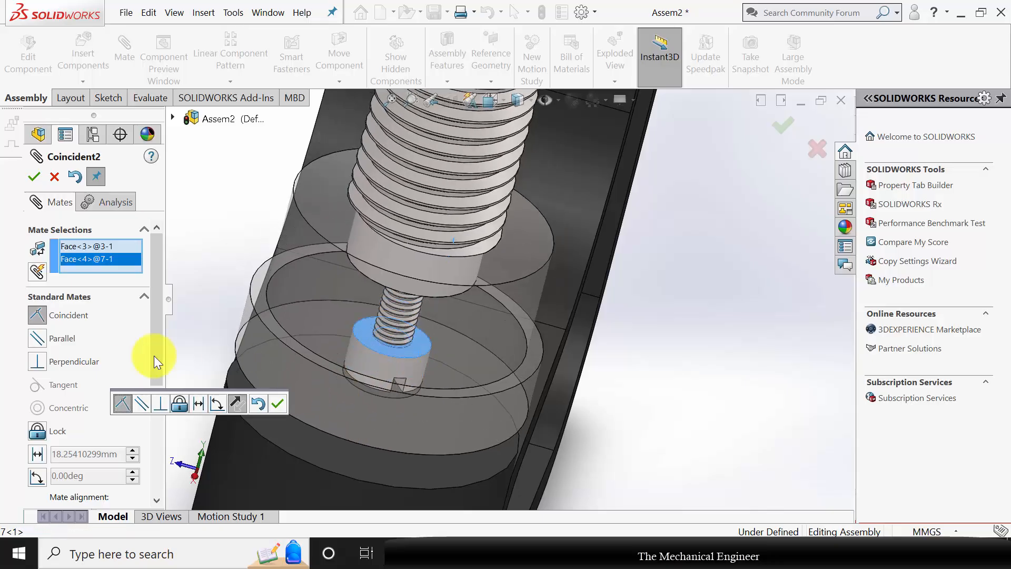
click(35, 177)
scroll(485, 339, down, 8)
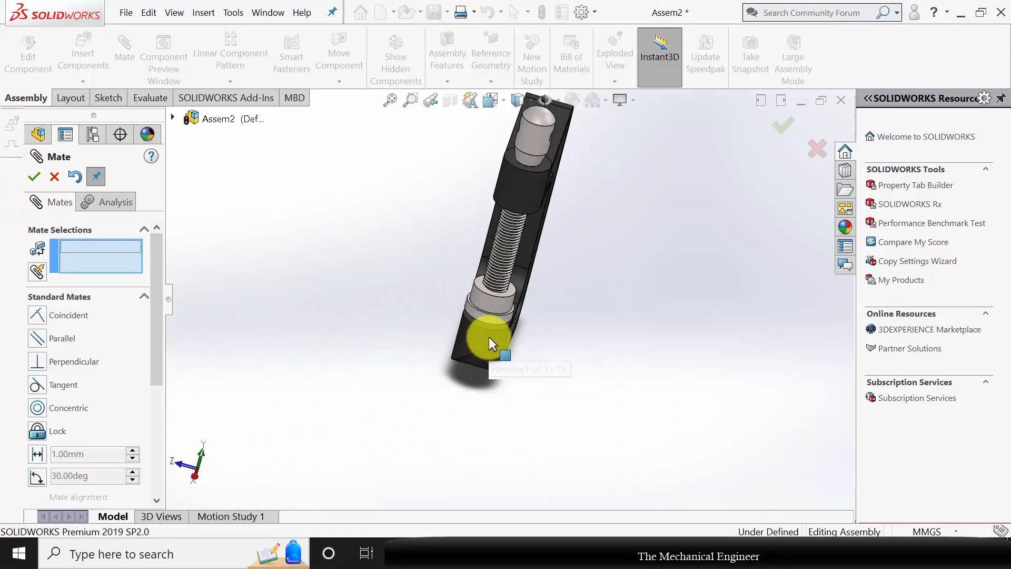
middle_drag(485, 339, 630, 291)
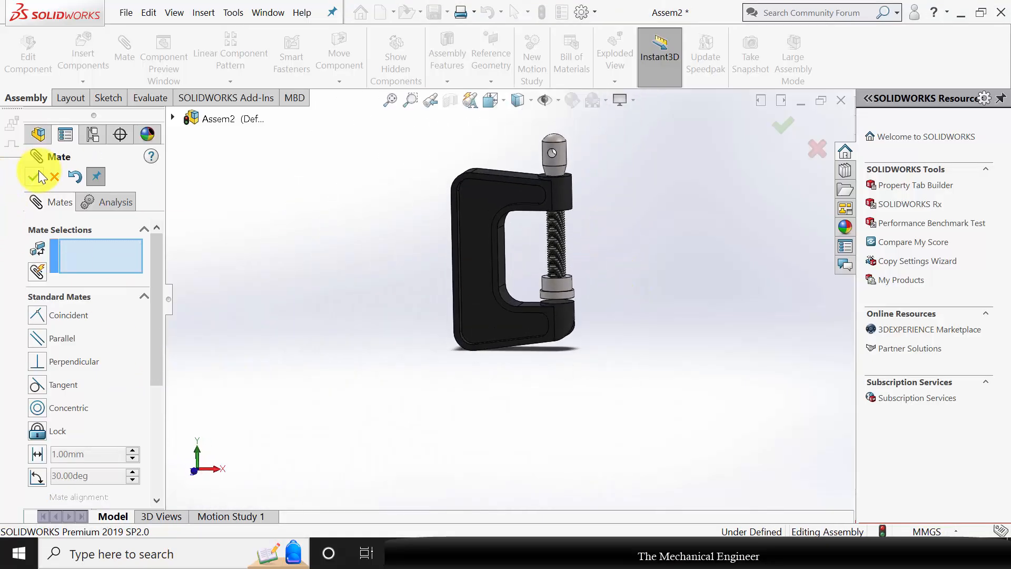
drag(559, 161, 740, 105)
key(Escape)
Insert part 4, the handle bar, from the C Clamp folder and place it beside the spindle's head.
middle_drag(650, 270, 579, 316)
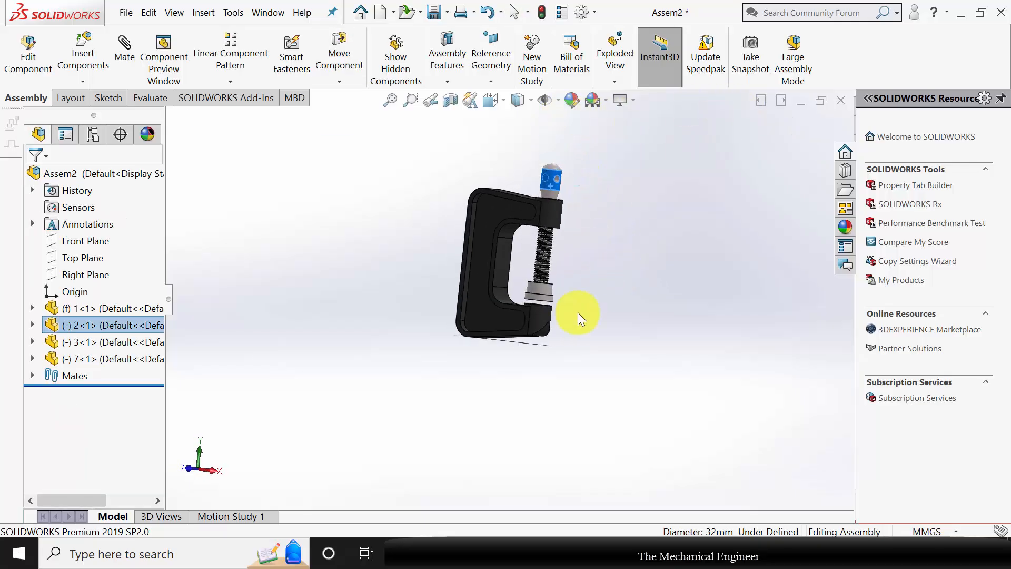
click(598, 240)
middle_drag(564, 174, 571, 217)
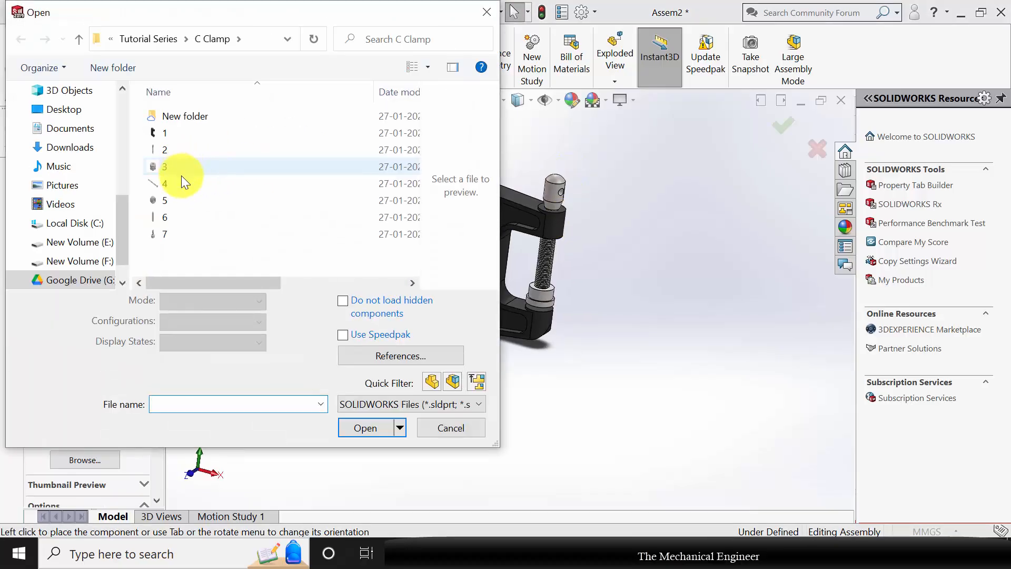
click(202, 180)
click(362, 404)
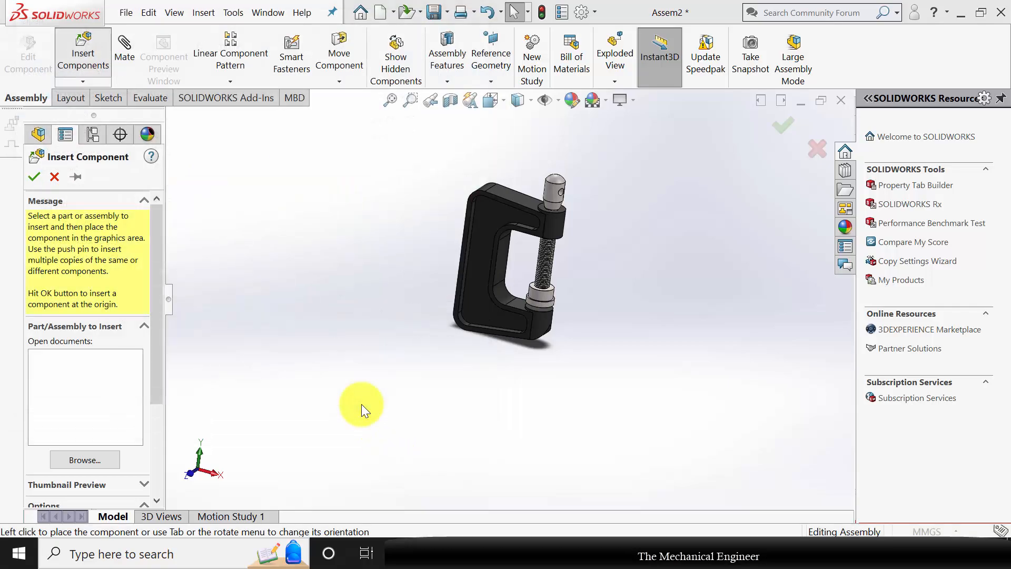
click(614, 220)
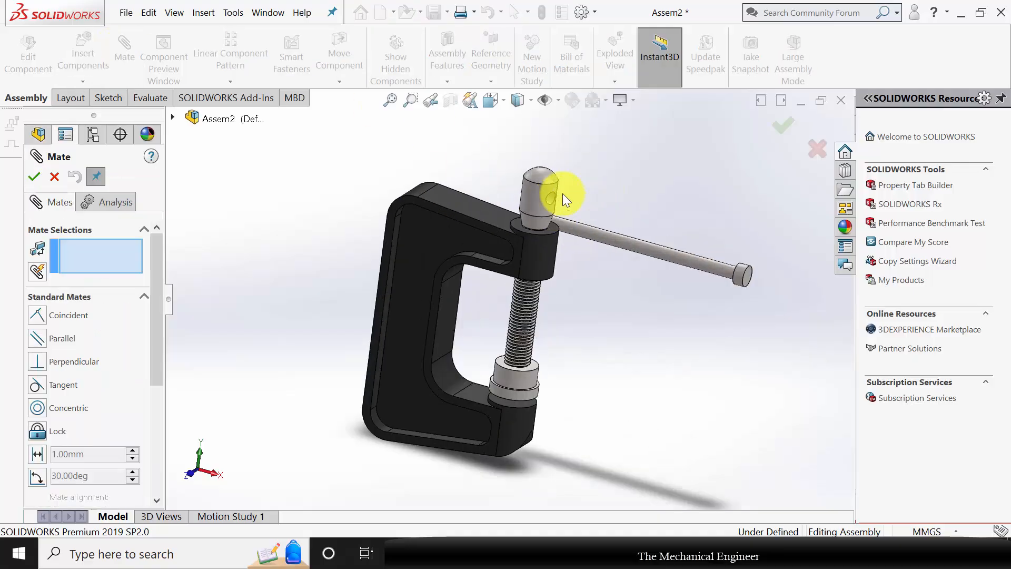
Mate the handle bar concentric with the cross hole in the spindle's head, leaving rotation unlocked.
scroll(561, 196, down, 5)
click(641, 307)
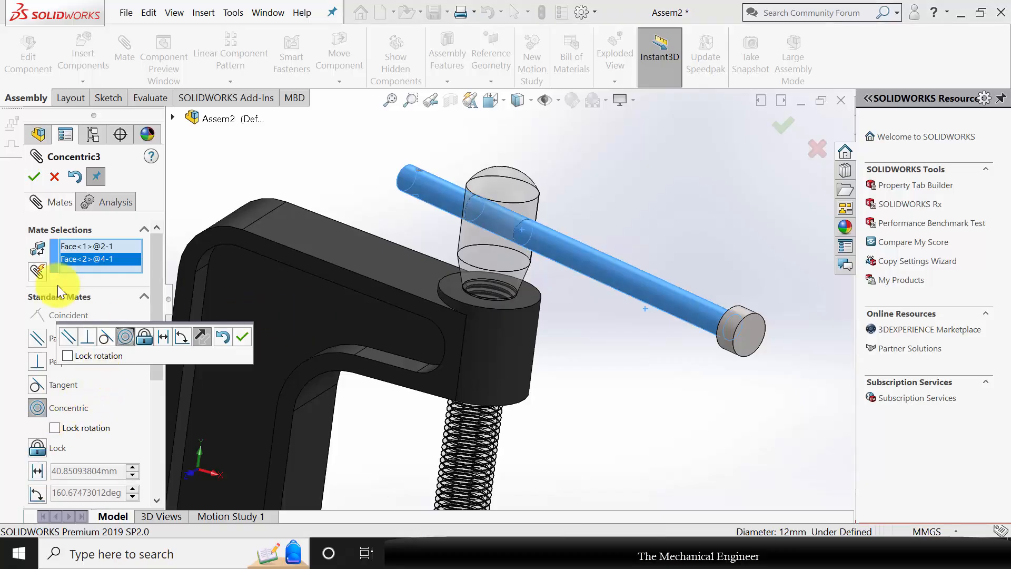
click(38, 177)
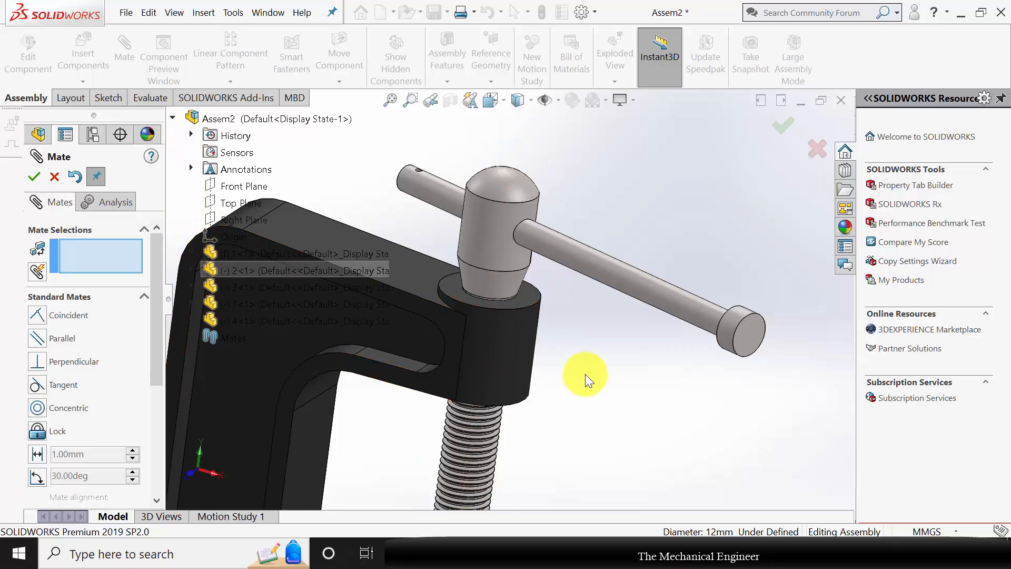
Add a 100 mm distance mate between the spindle's Front Plane and the handle bar's Right Plane, and close the mate command.
scroll(586, 374, up, 5)
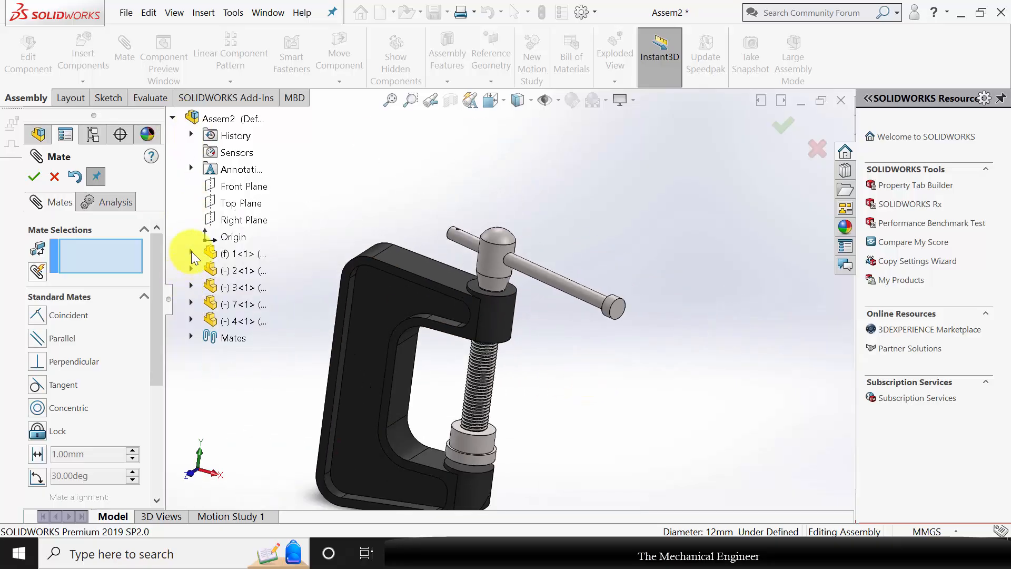
click(192, 270)
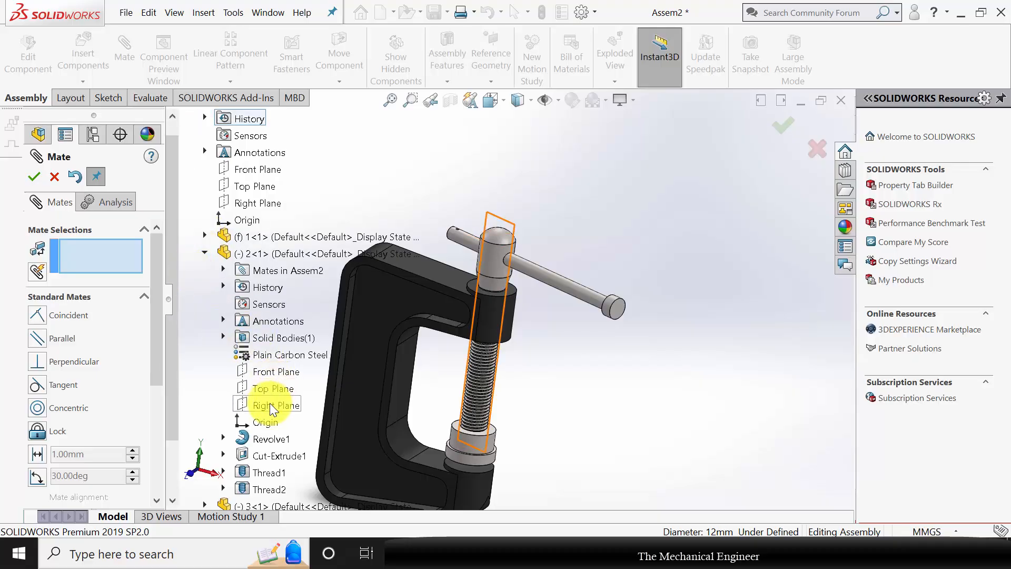
click(274, 376)
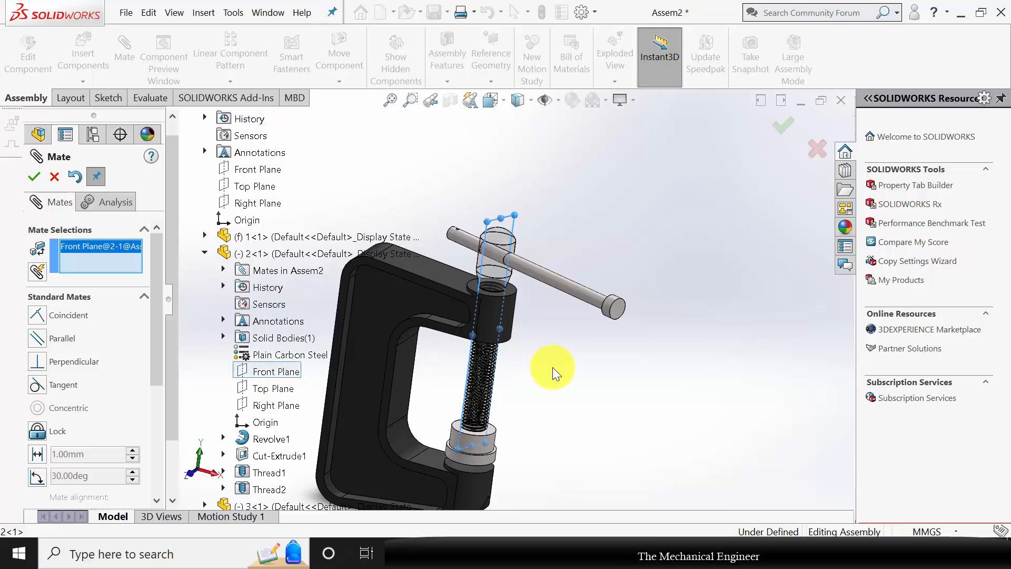
middle_drag(554, 368, 471, 291)
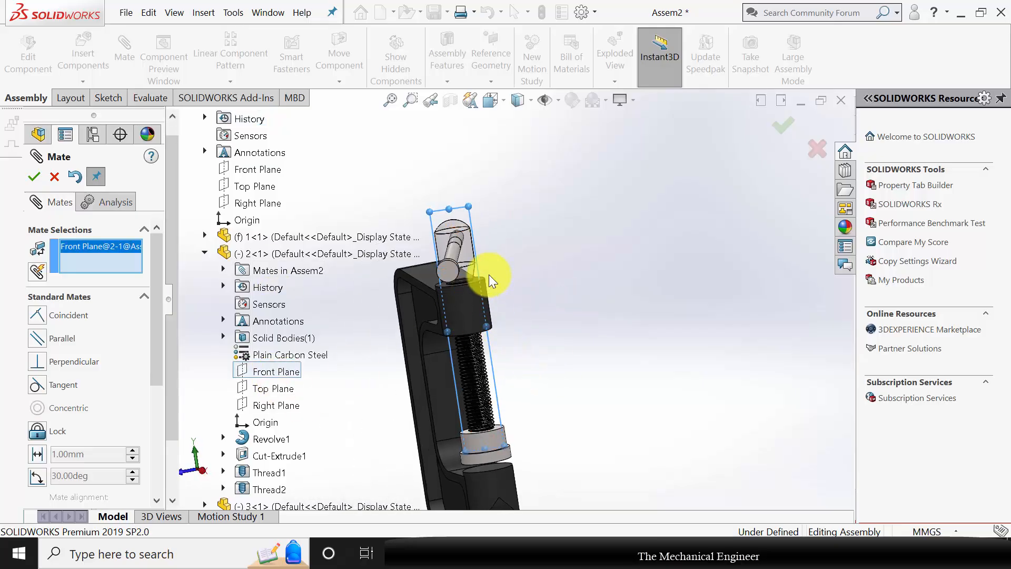
click(204, 254)
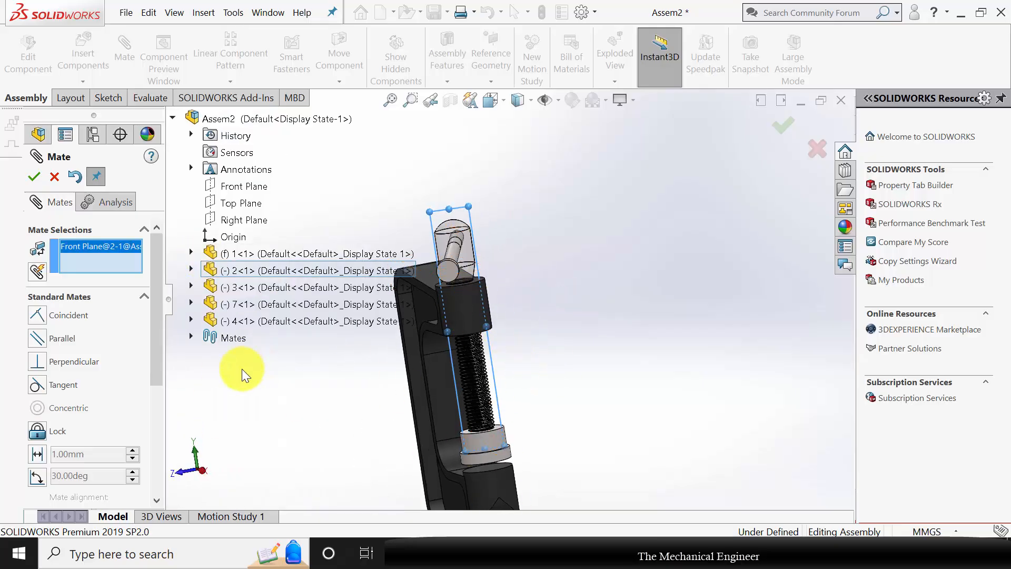
click(190, 319)
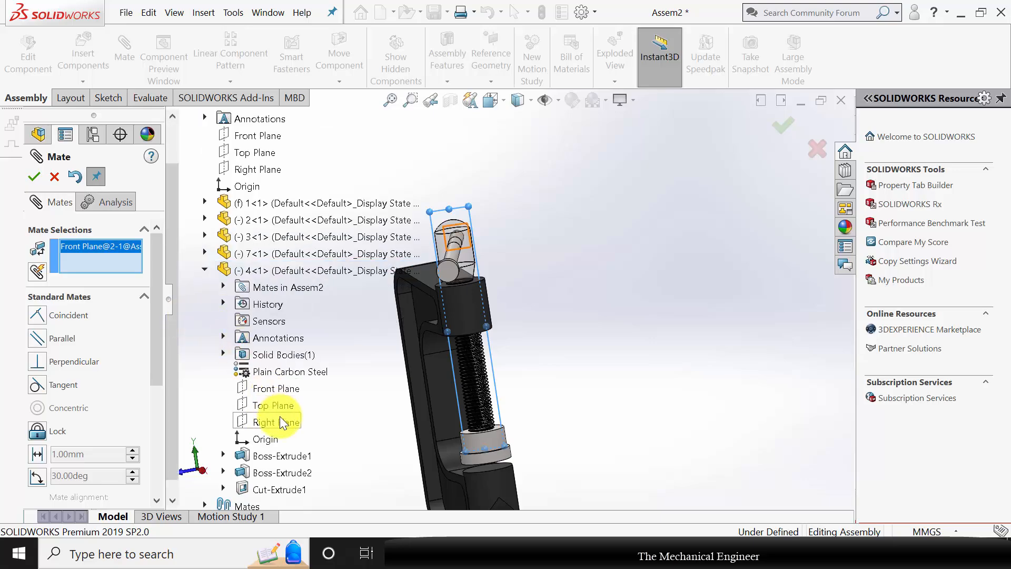
middle_drag(350, 406, 383, 400)
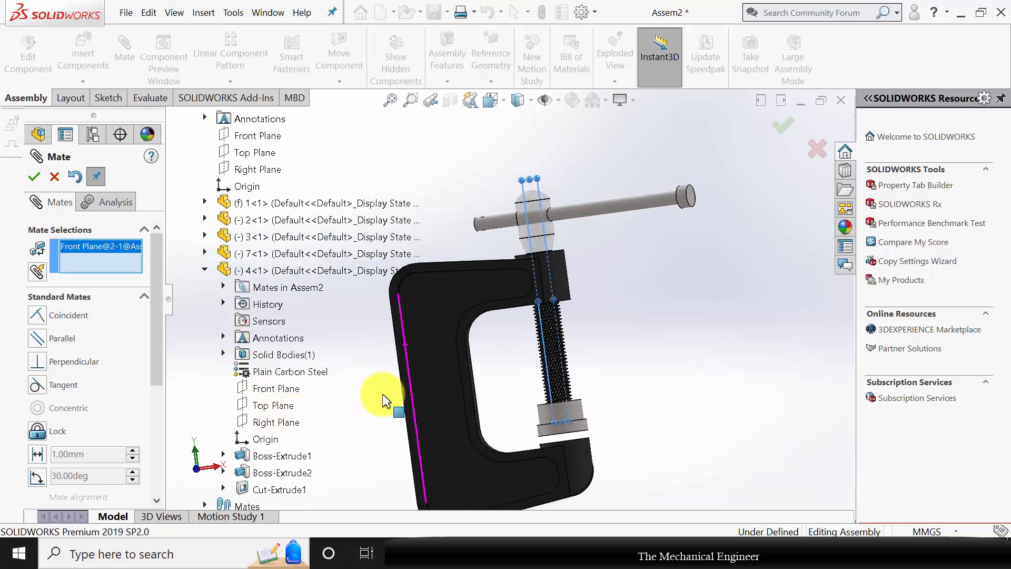
click(277, 422)
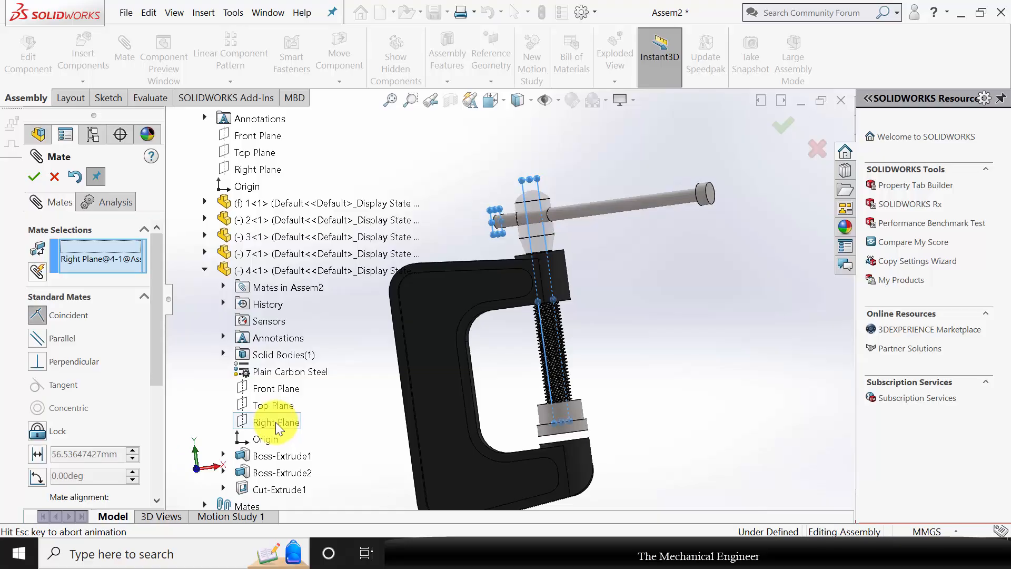
click(36, 457)
text(10)
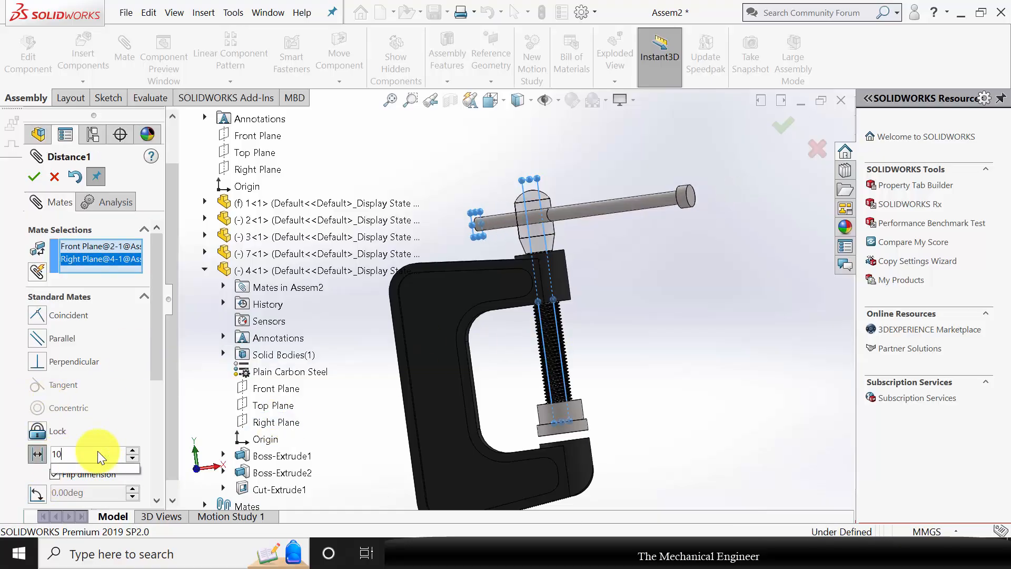
text(0.00mm)
click(34, 177)
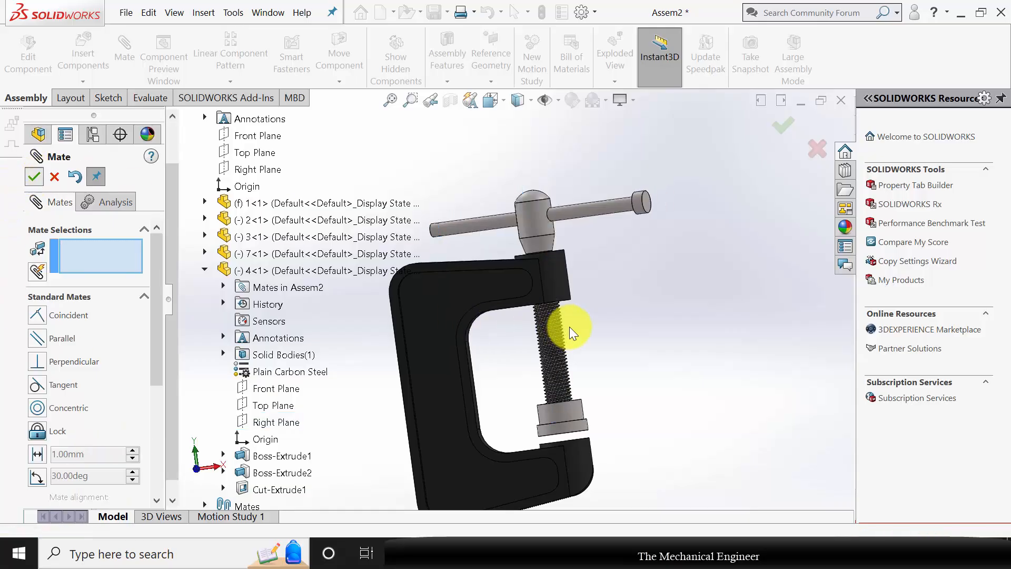
key(Escape)
Insert part 5, the end collar, from the C Clamp folder and place it near the handle bar's free end.
click(73, 59)
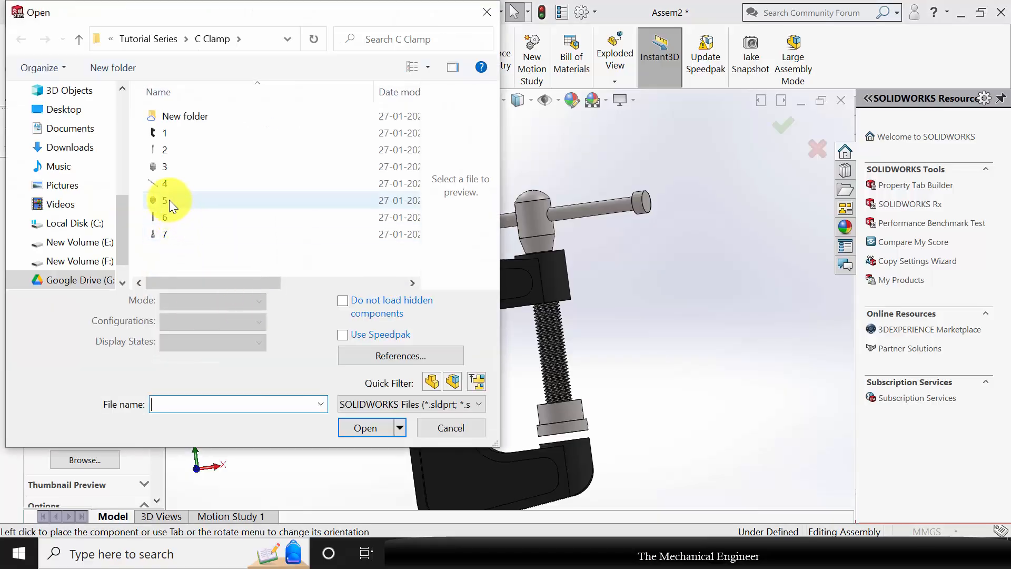
click(169, 201)
click(365, 400)
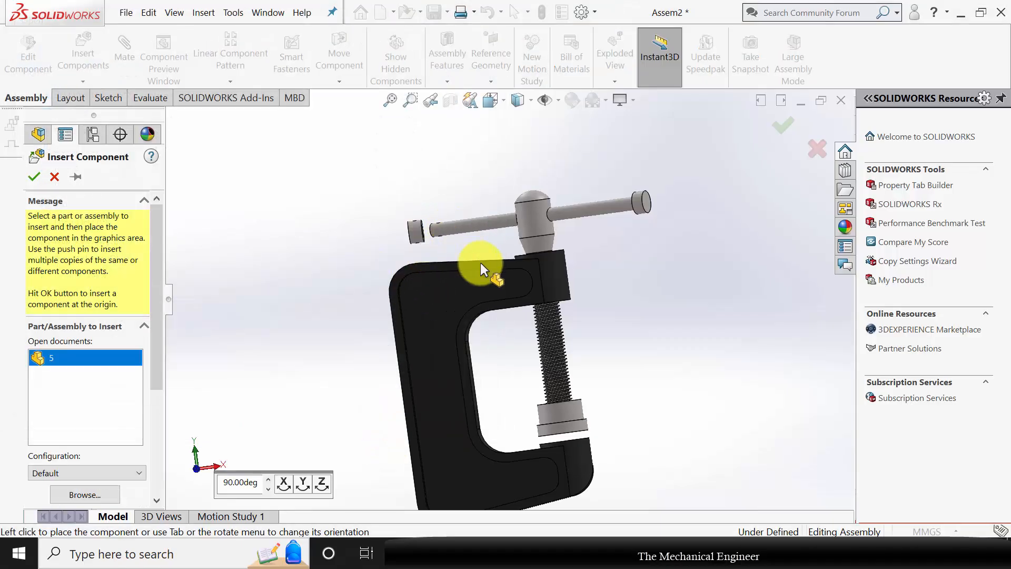
click(453, 225)
Mate the collar's bore concentric with the handle bar's cylindrical face, leaving rotation unlocked.
scroll(474, 248, down, 5)
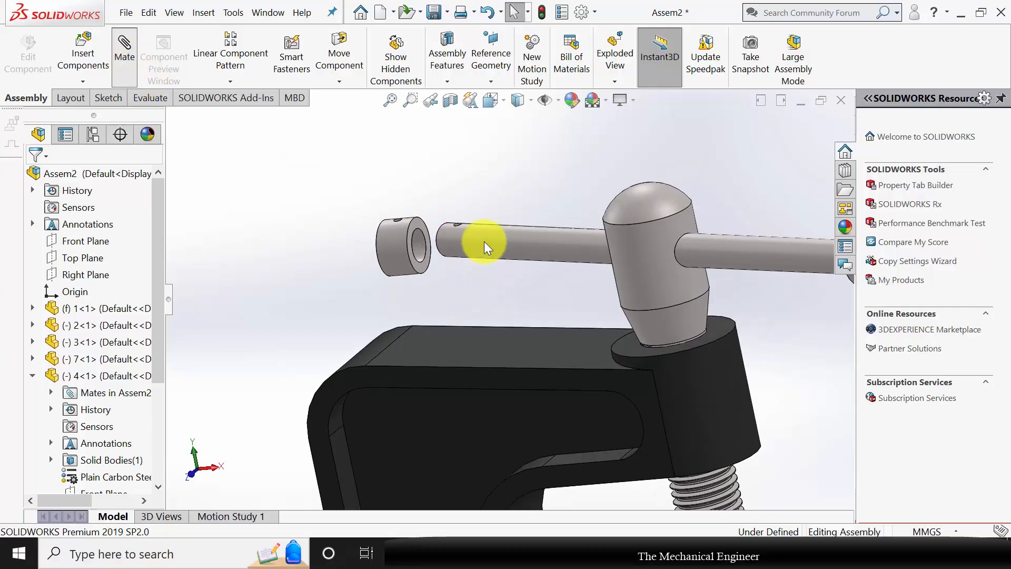
click(463, 252)
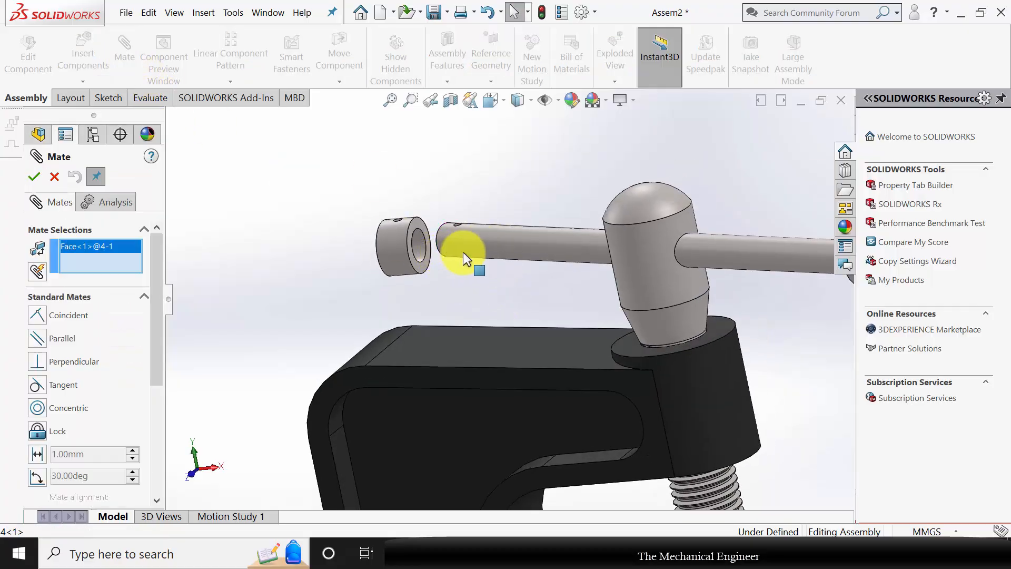
click(422, 248)
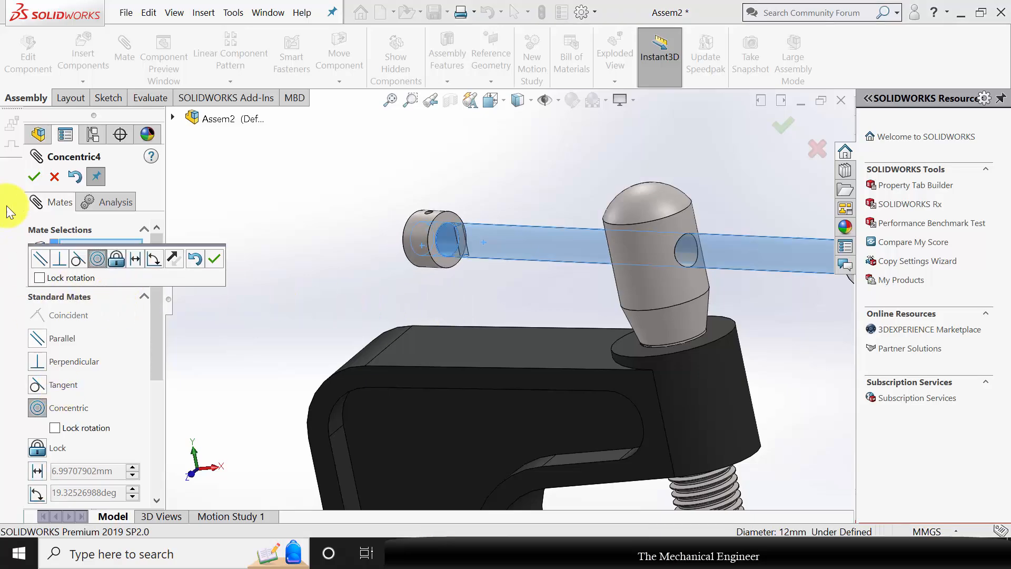
click(34, 176)
Add a concentric mate between the collar's small pin hole and the 3 mm cross hole near the handle bar's end.
middle_drag(363, 185, 420, 232)
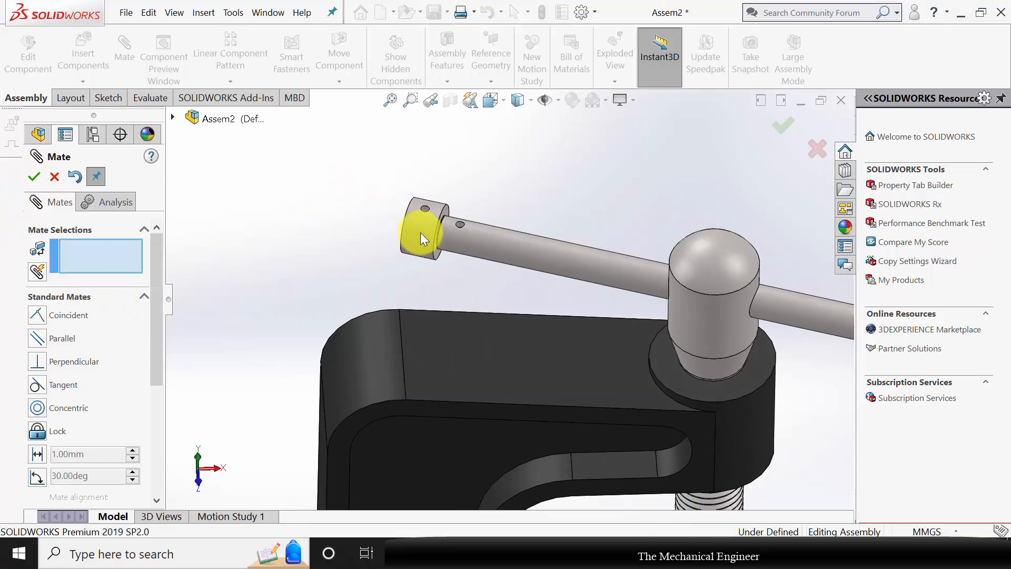
click(426, 208)
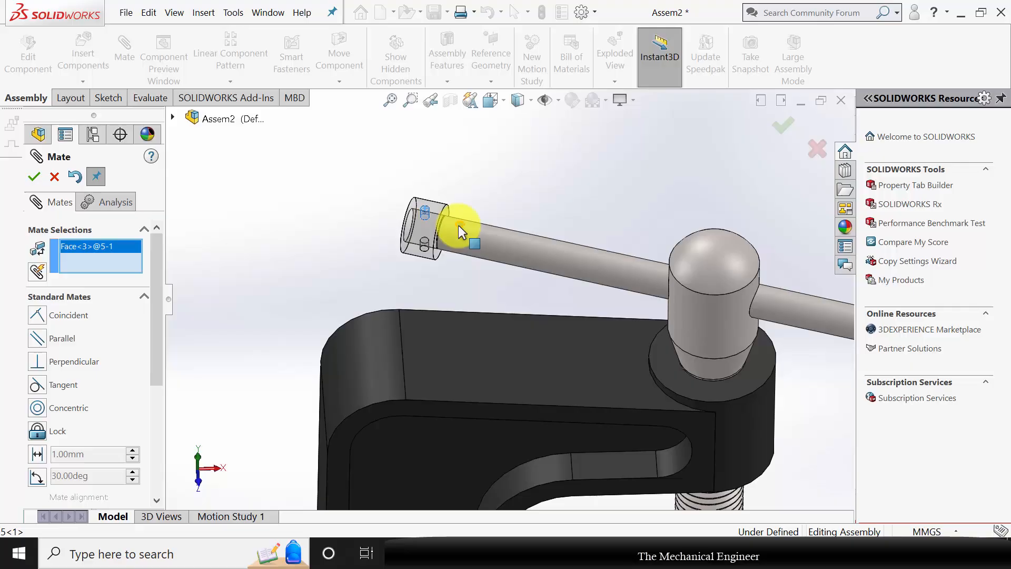
scroll(464, 232, down, 5)
click(474, 266)
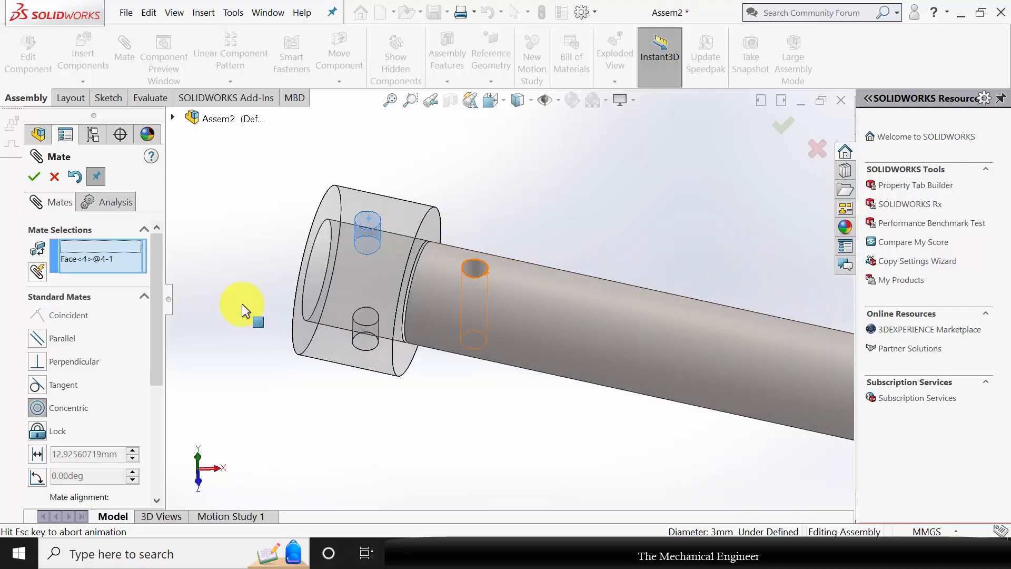
click(31, 176)
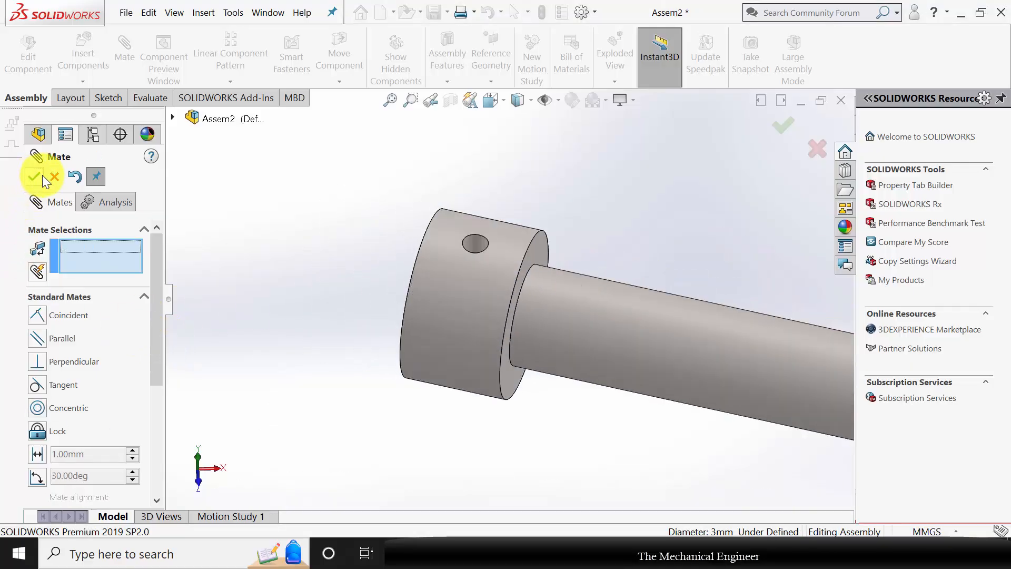
Insert part 6, the small pin, from the C Clamp folder and place it beside the collar.
click(83, 60)
click(83, 48)
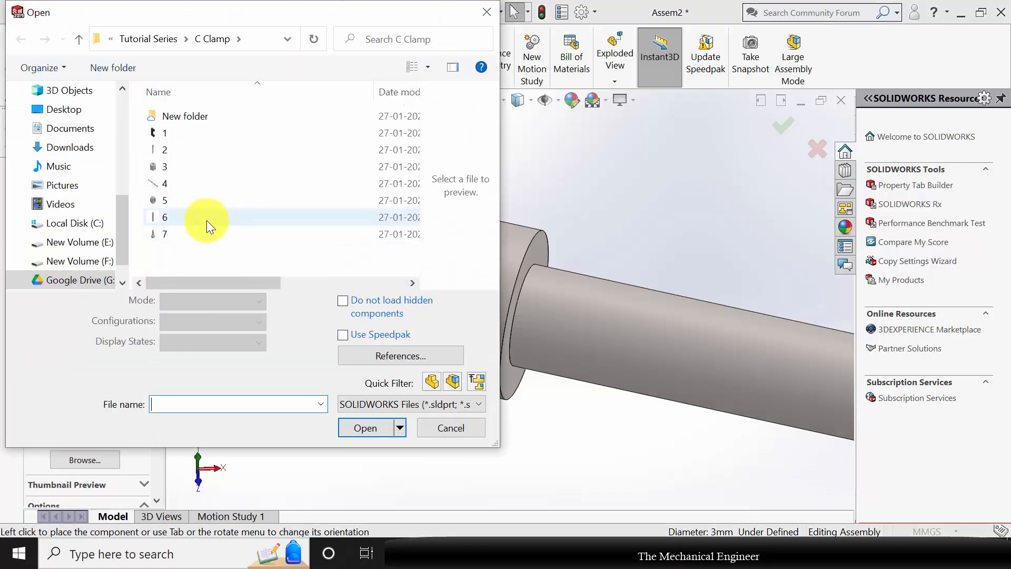
click(371, 401)
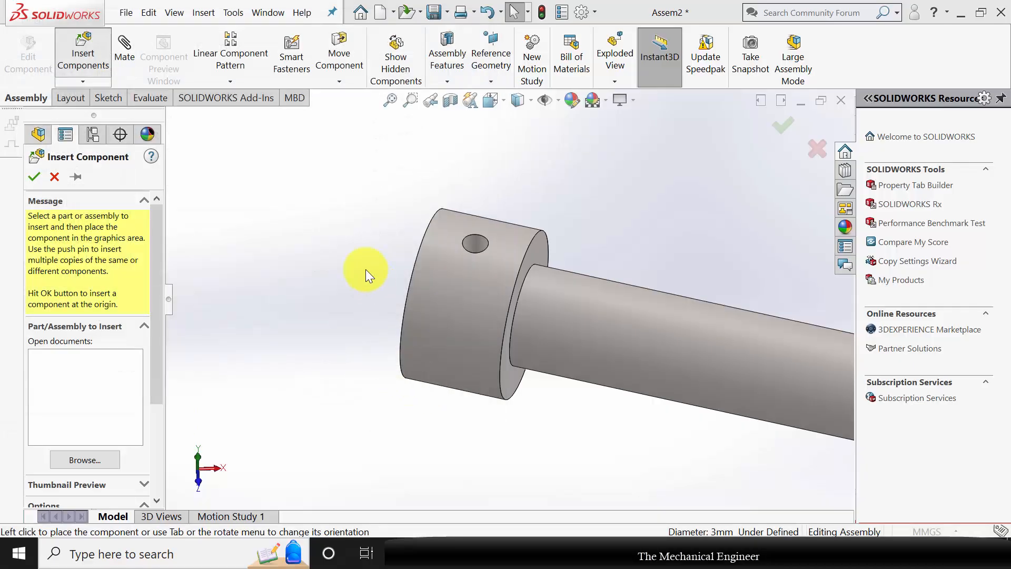
click(356, 253)
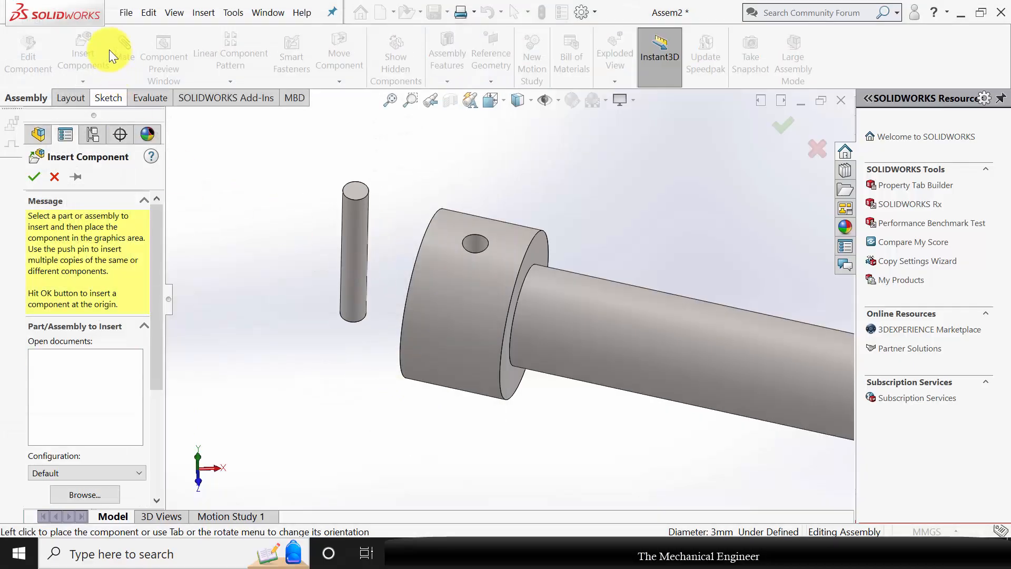
Mate the small pin's cylindrical face concentric with the collar's pin hole, leaving rotation unlocked.
click(125, 56)
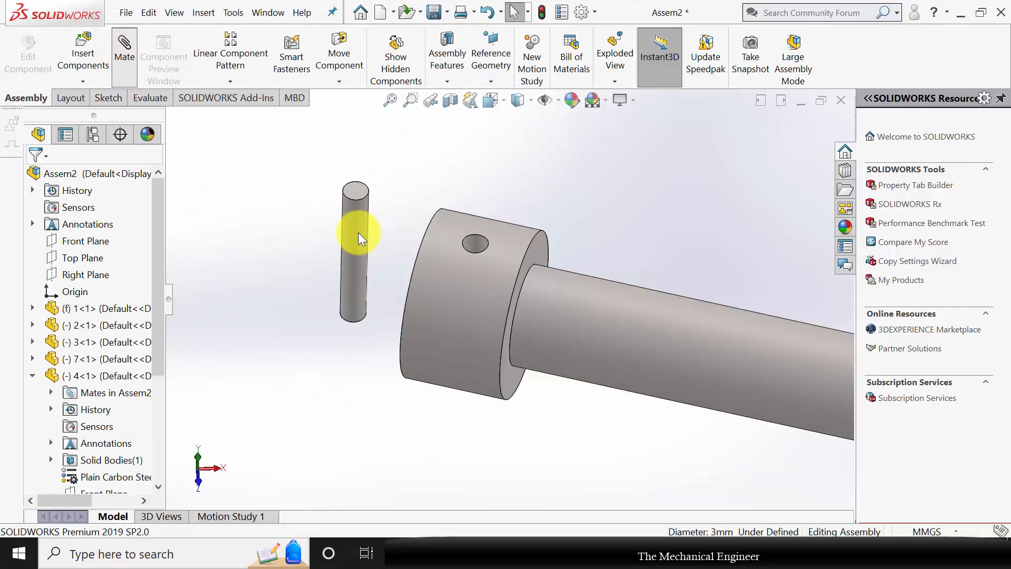
click(356, 236)
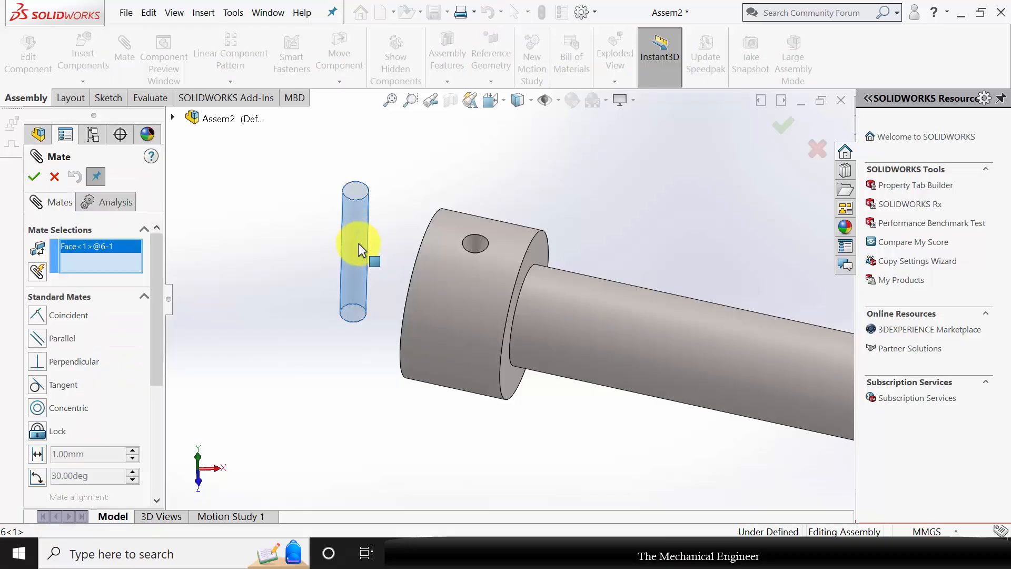
click(476, 248)
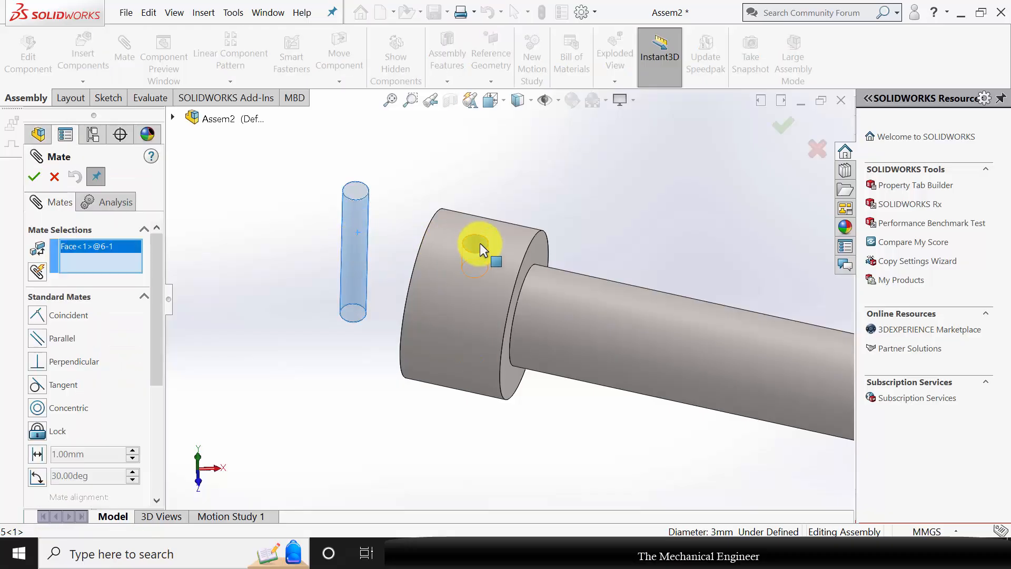
click(33, 177)
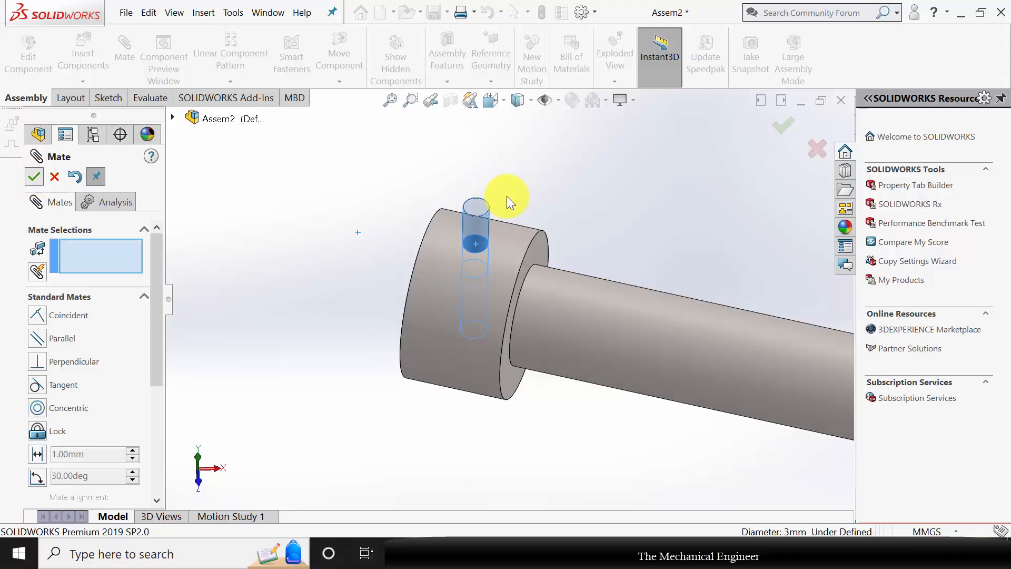
Add a tangent mate between the pin's top circular edge and the collar's pin hole edge, and finish mating.
scroll(507, 196, down, 4)
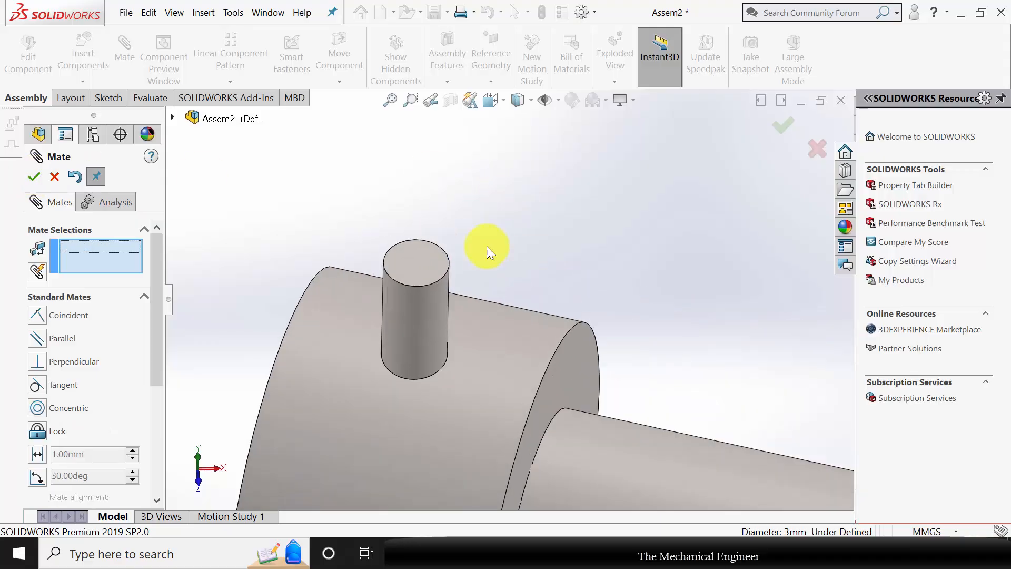
click(423, 286)
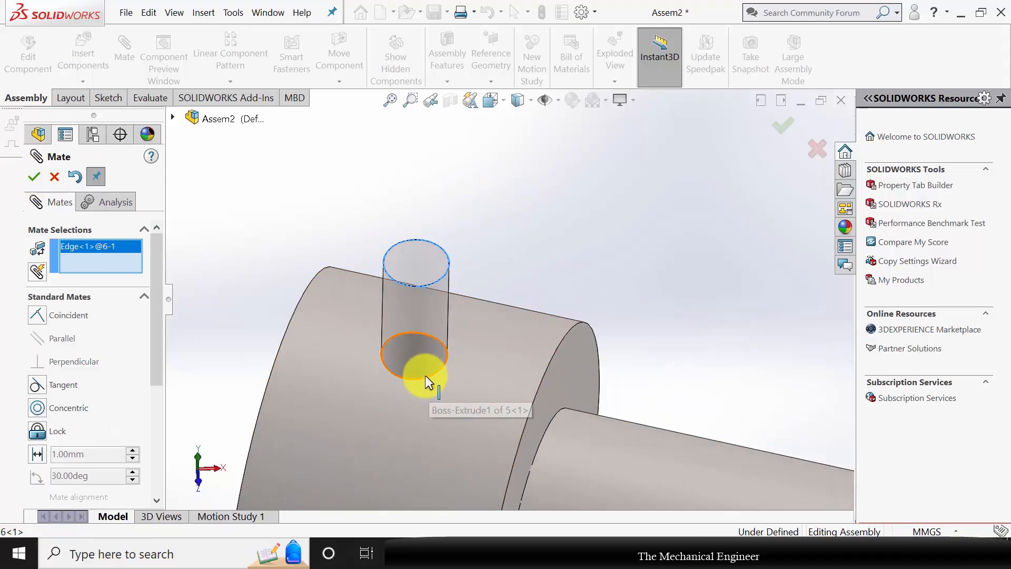
click(429, 377)
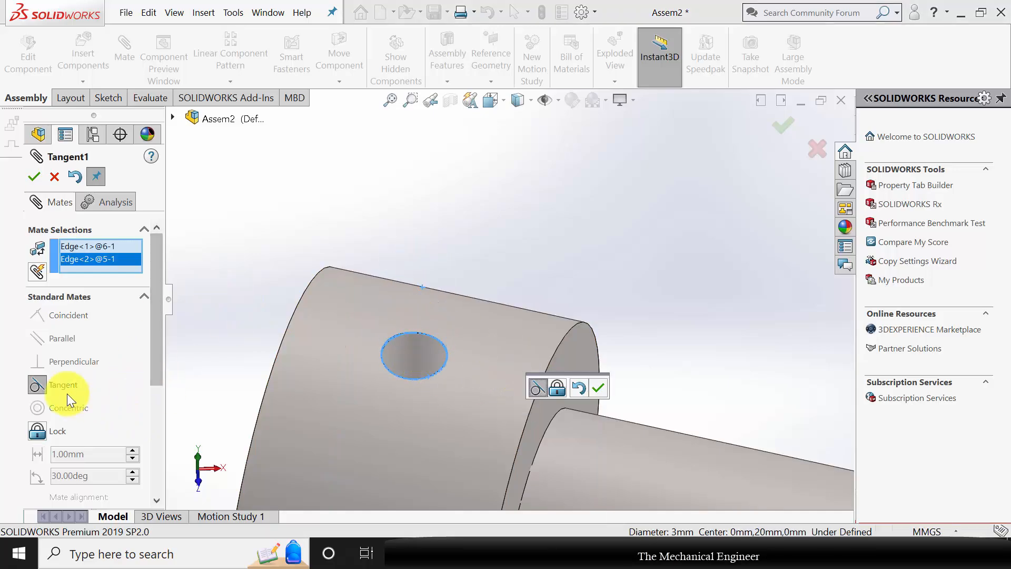
click(34, 175)
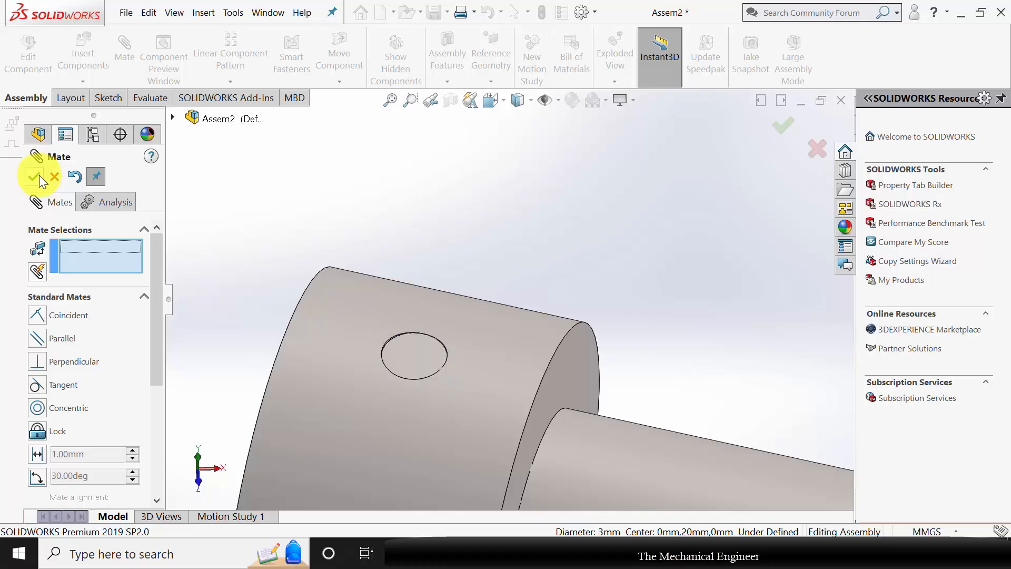
key(Escape)
Turn the screw by its domed head so the pressure pad rises clear of the clamp frame's lower jaw.
scroll(548, 343, up, 6)
key(ctrl+7)
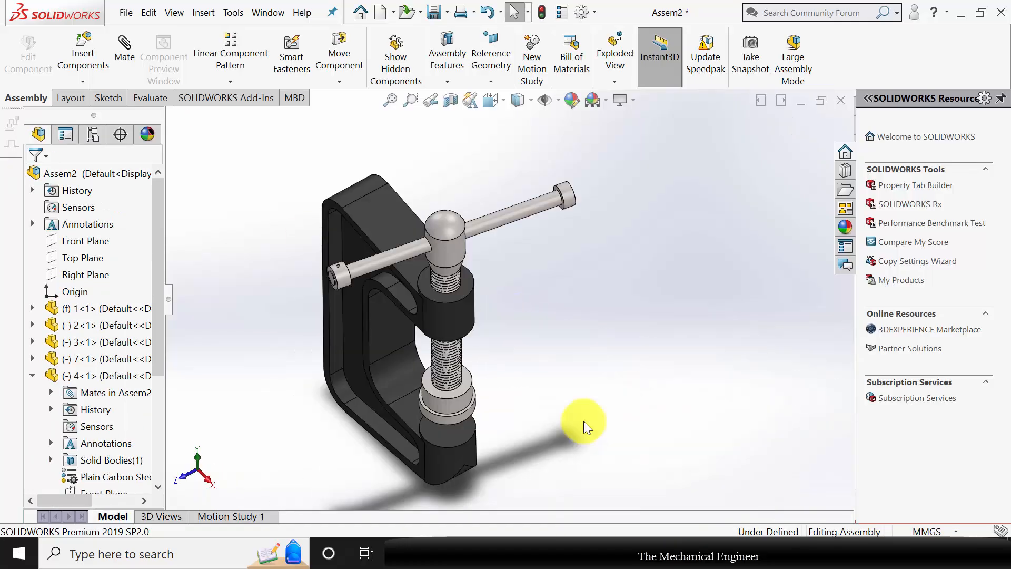
drag(442, 226, 501, 287)
scroll(530, 400, up, 2)
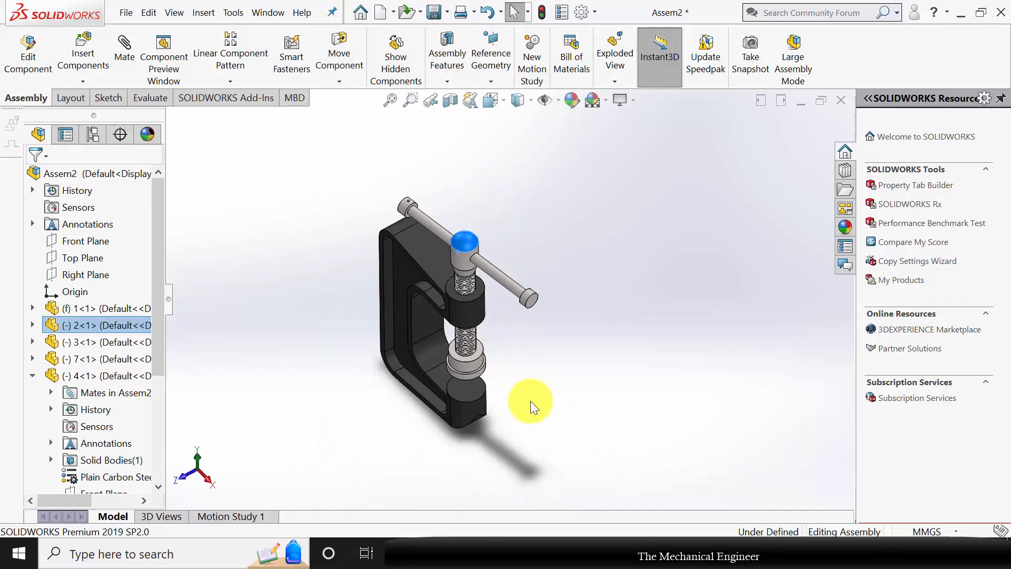
middle_drag(530, 401, 542, 337)
scroll(529, 356, down, 2)
click(533, 331)
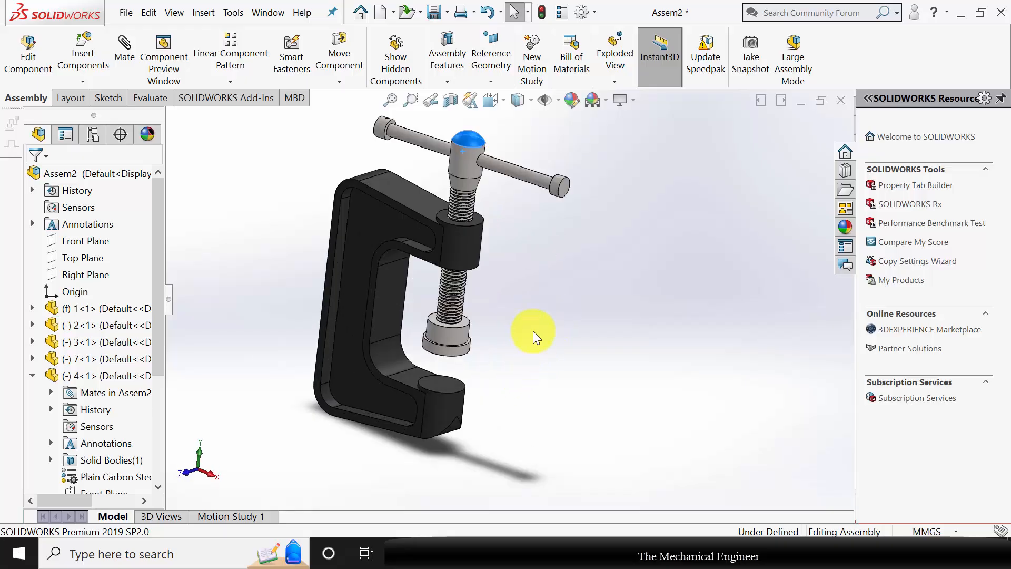
In Motion Study 1, add a constant-speed 100 RPM rotary motor to the screw head's edge with reversed direction, and calculate the study.
click(237, 517)
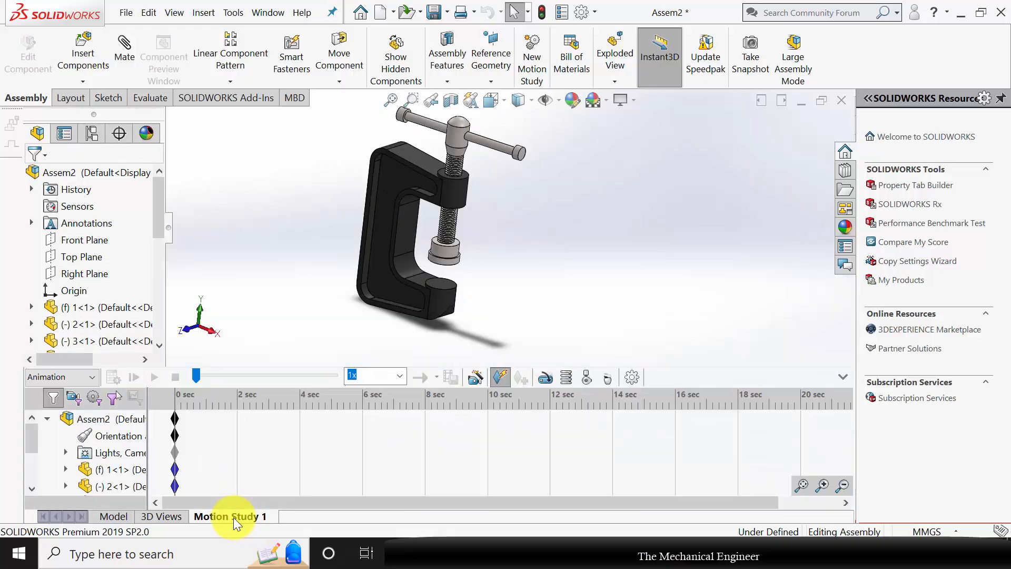
middle_drag(555, 181, 555, 196)
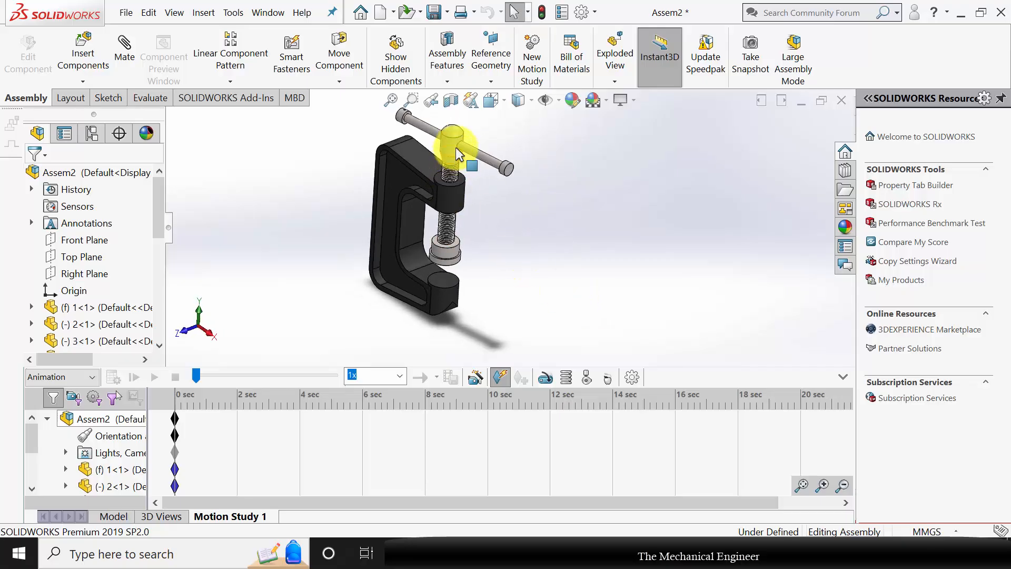
click(545, 377)
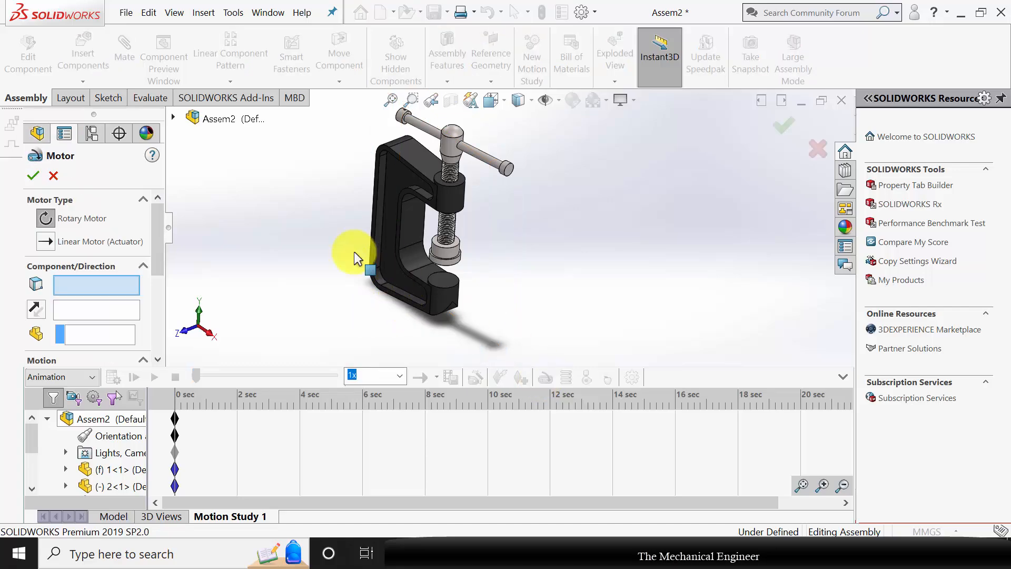
click(451, 136)
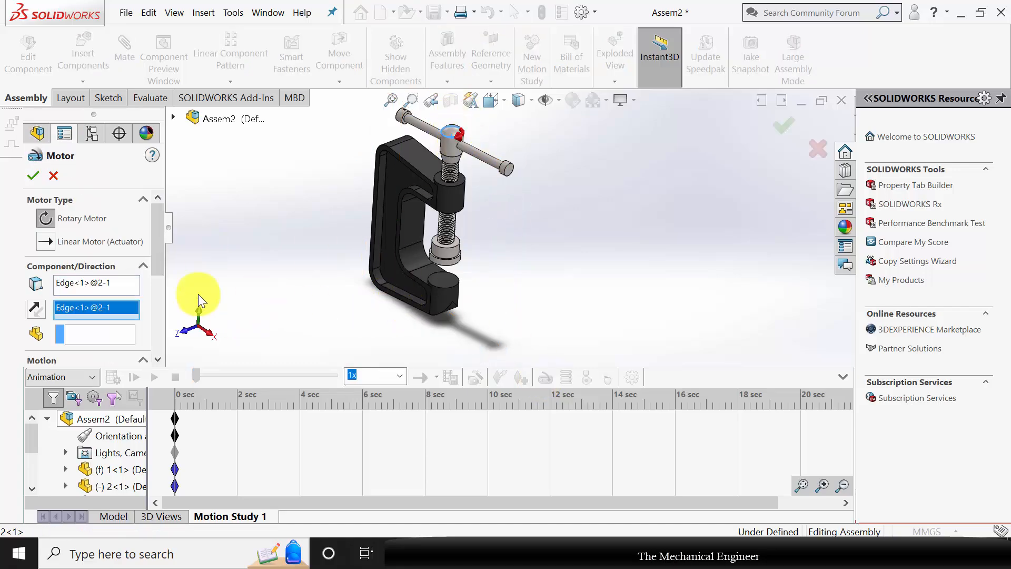
scroll(156, 236, down, 5)
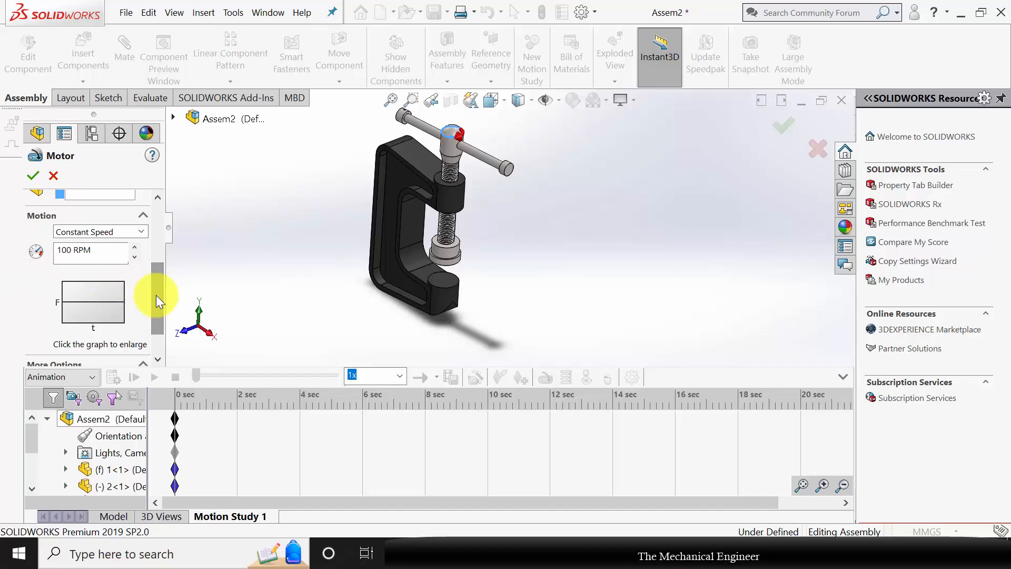
scroll(153, 274, up, 5)
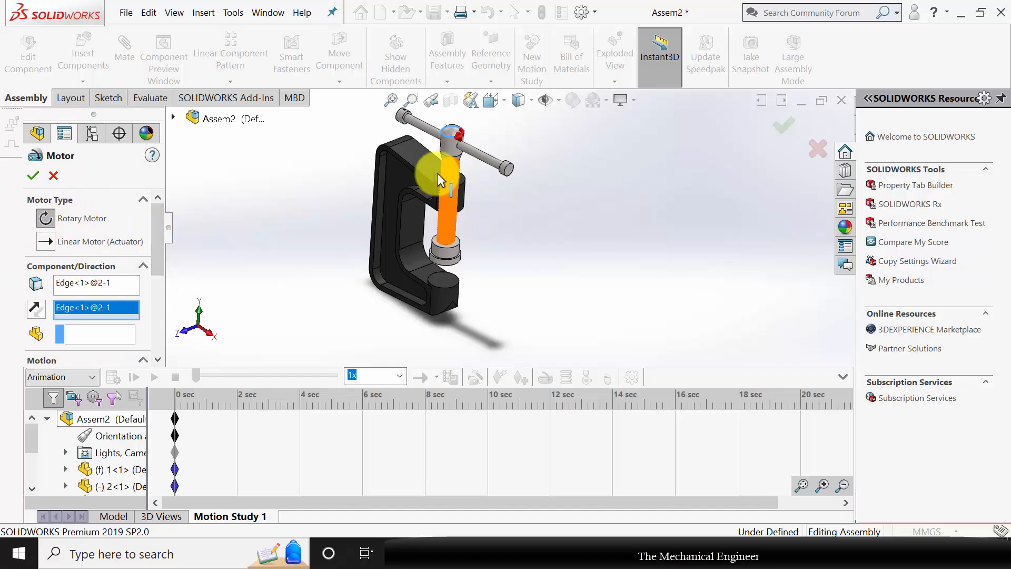
click(35, 310)
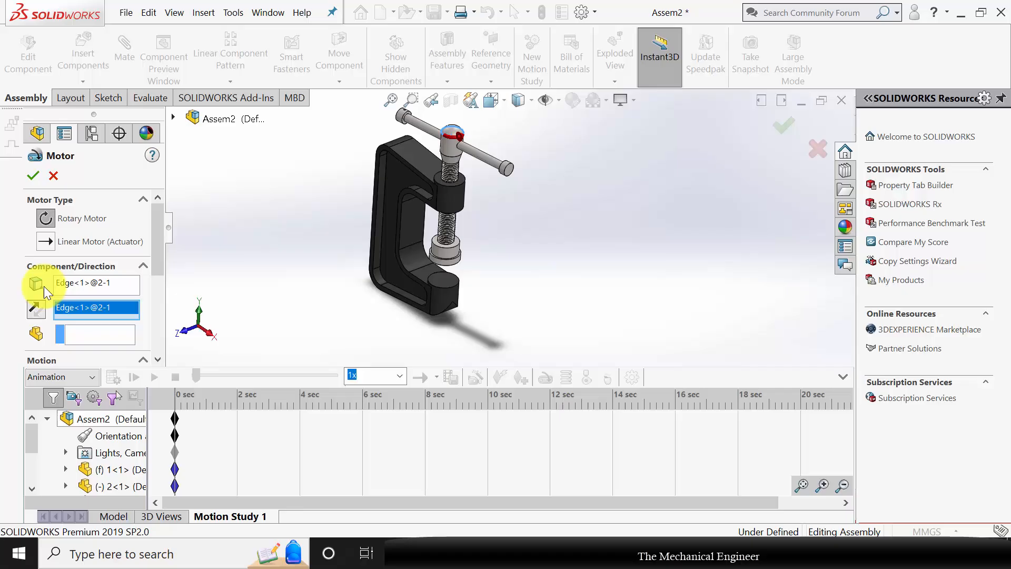
click(34, 174)
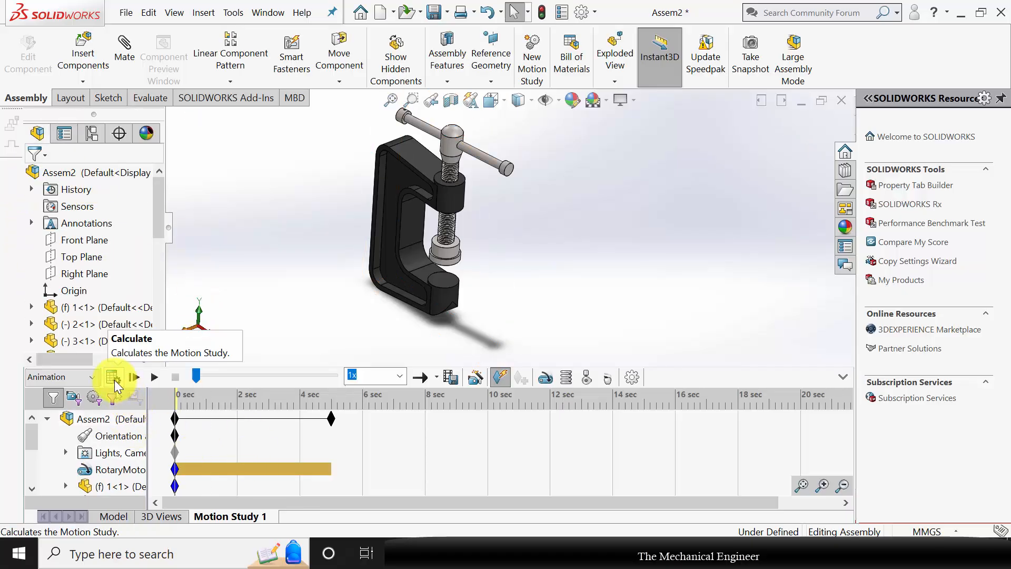
click(113, 378)
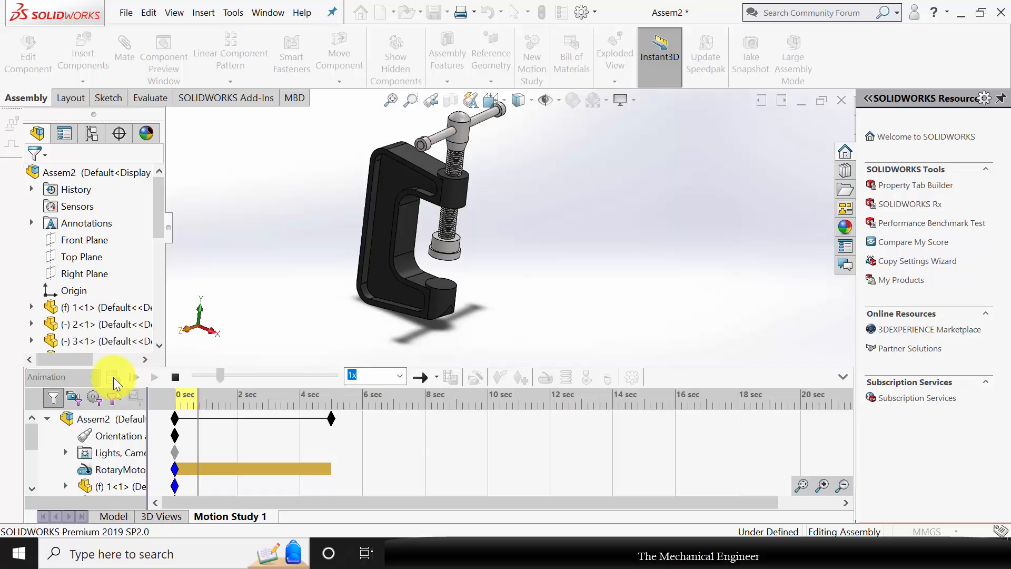